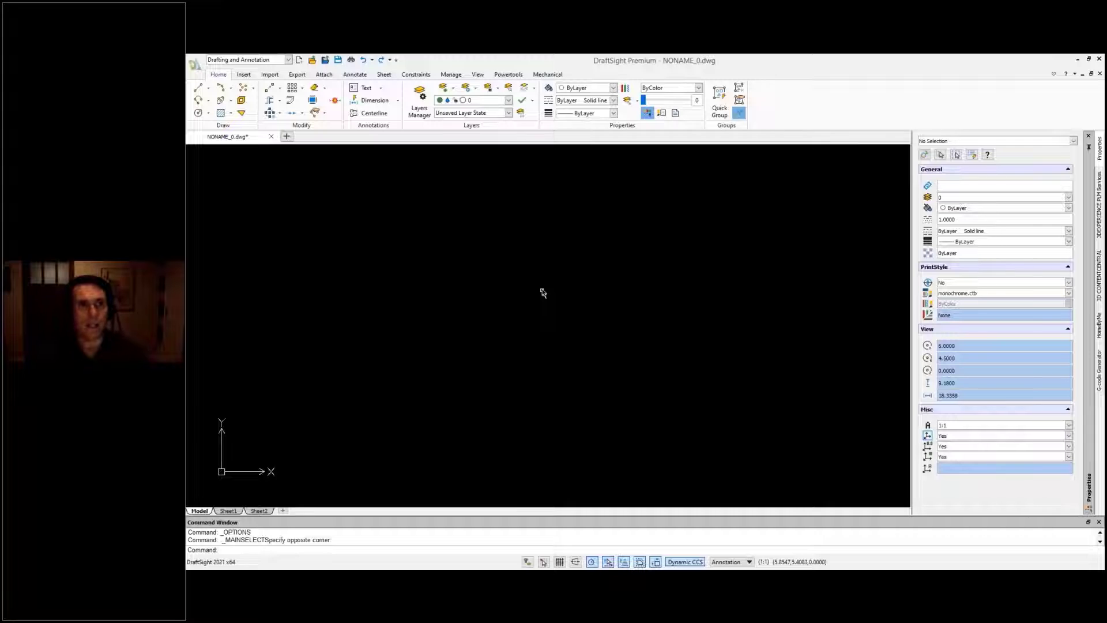
Step: Open the drawing Home Design.dwg from the DraftSight Data folder
left_click(313, 61)
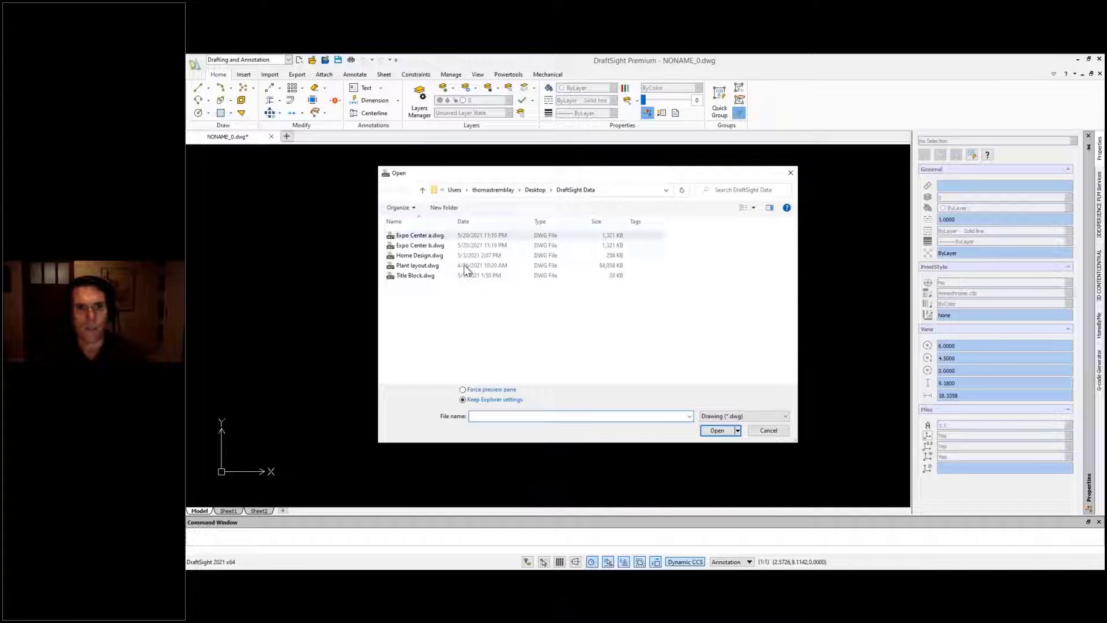
left_click(429, 257)
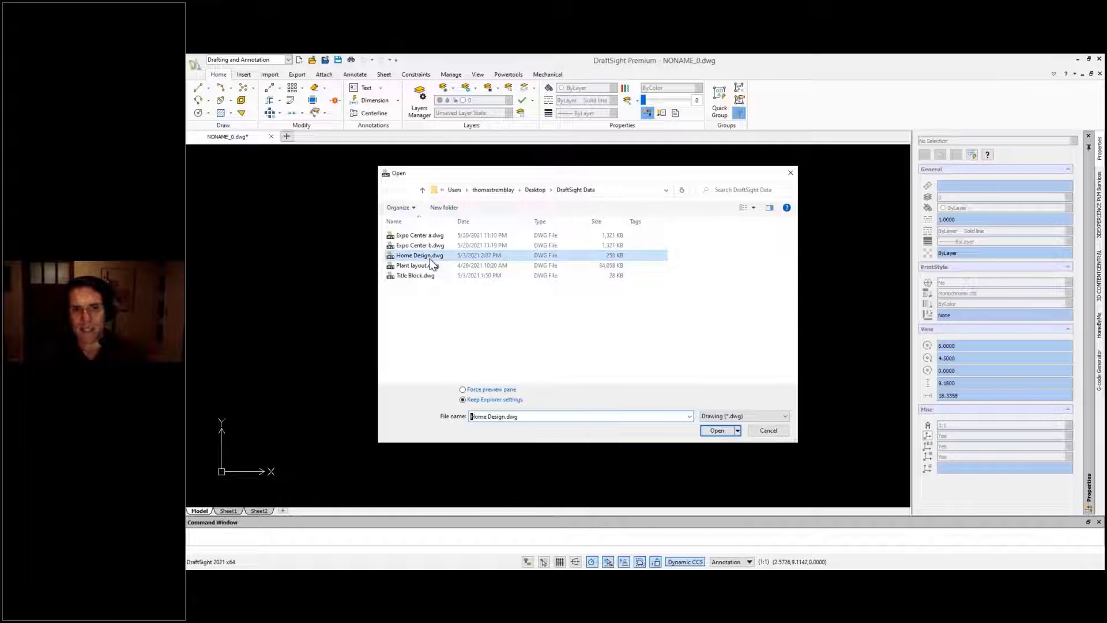
left_click(717, 430)
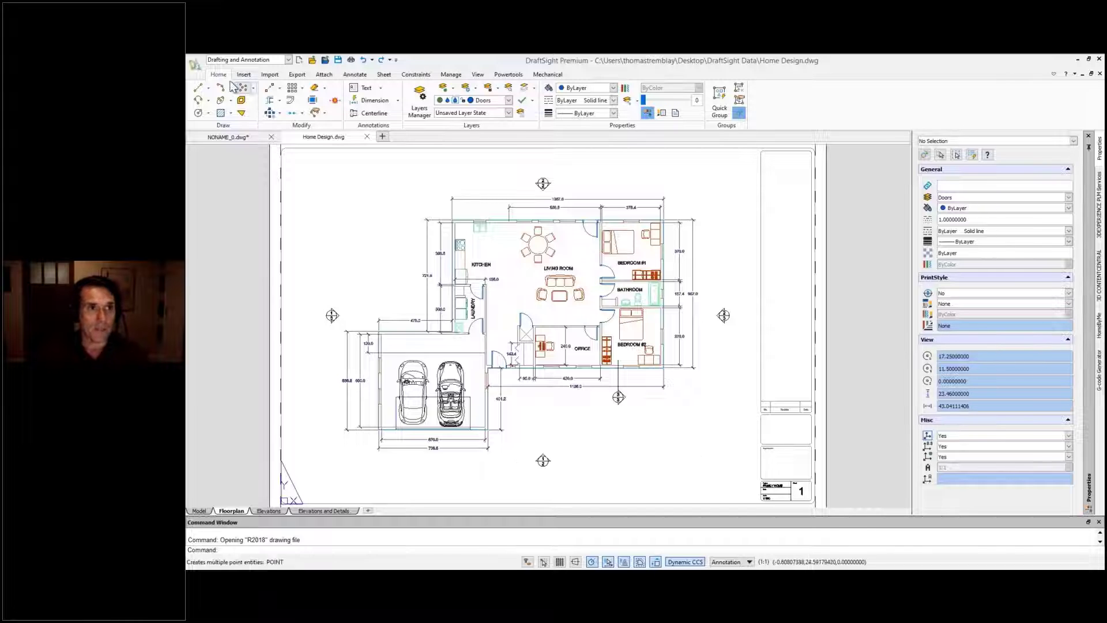
Step: Examine the file formats available for saving the drawing under another type, and cancel without saving
left_click(197, 64)
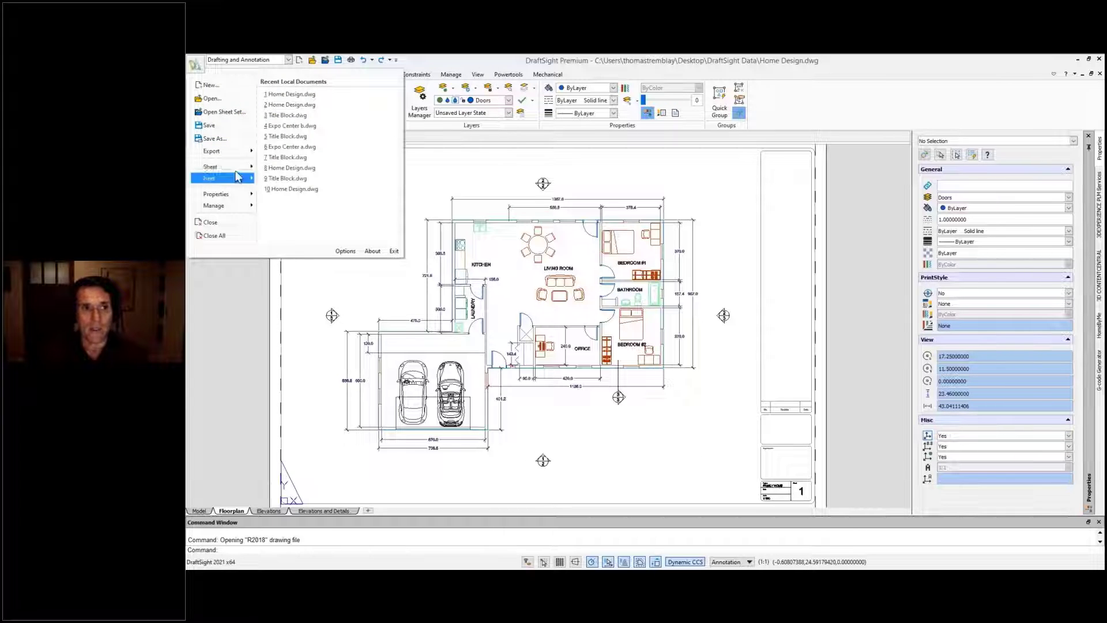
left_click(231, 141)
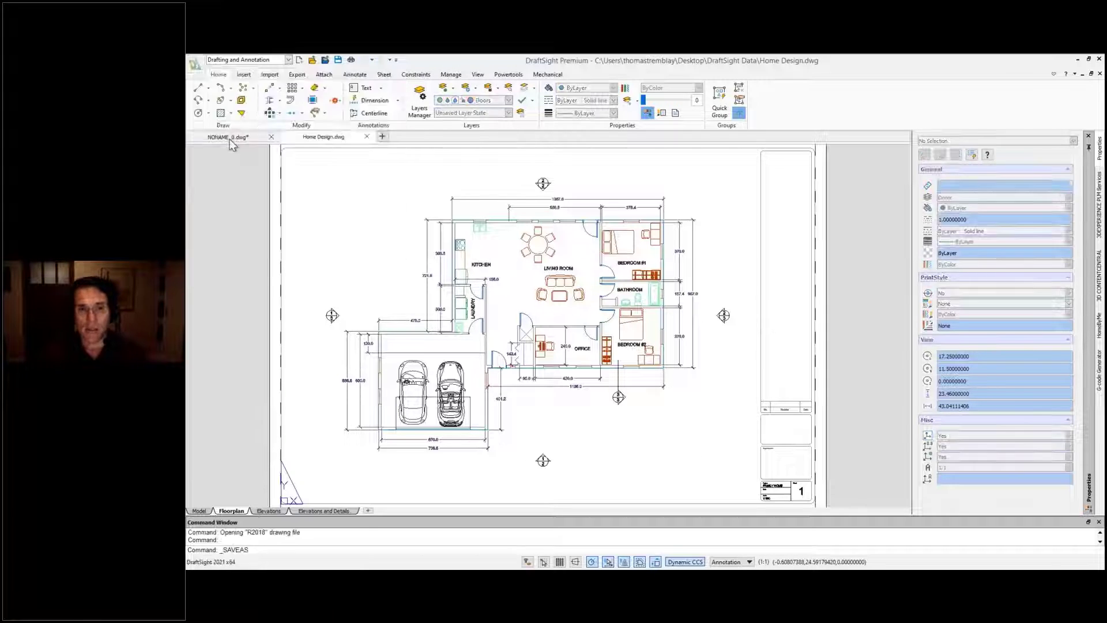
left_click(663, 387)
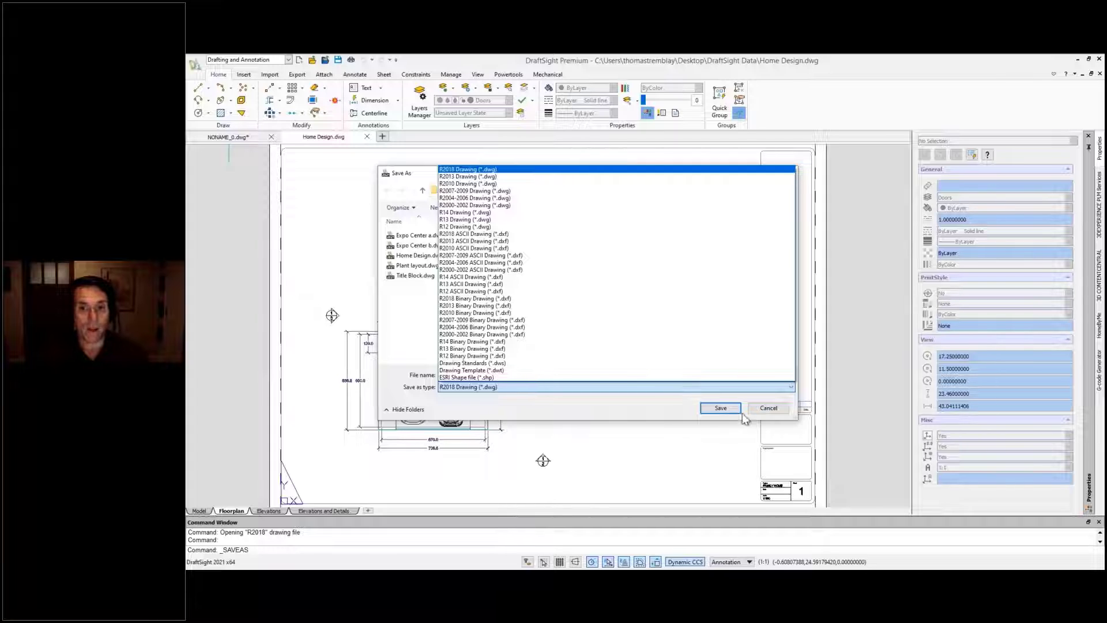
left_click(764, 410)
left_click(767, 408)
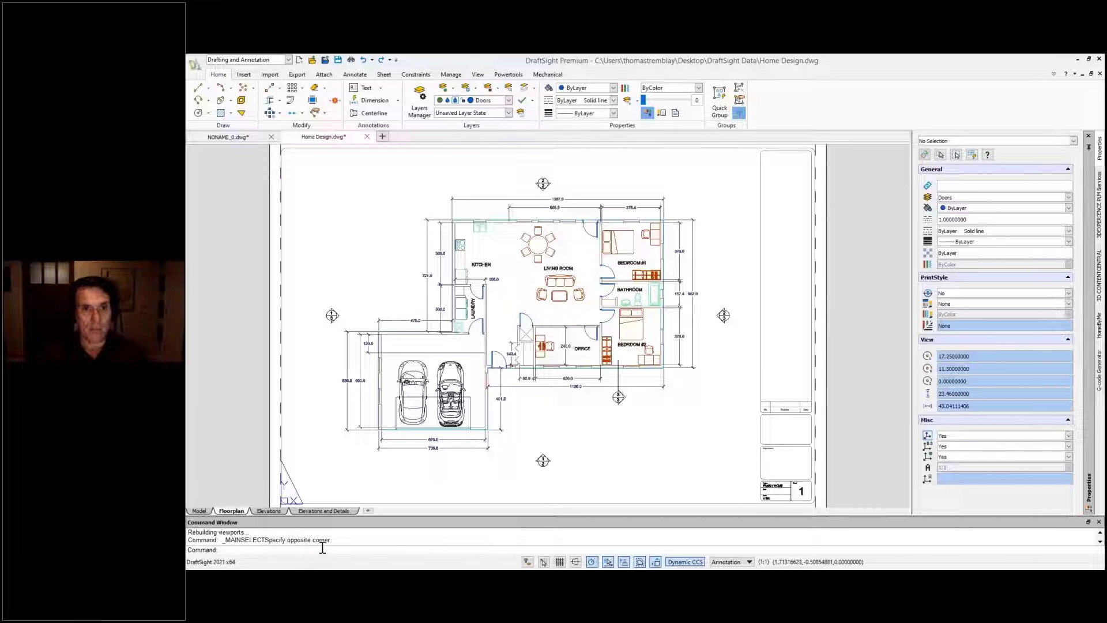
Step: Switch to the Classic workspace, look through its dimension and format commands, and return to the Drafting and Annotation workspace
left_click(289, 60)
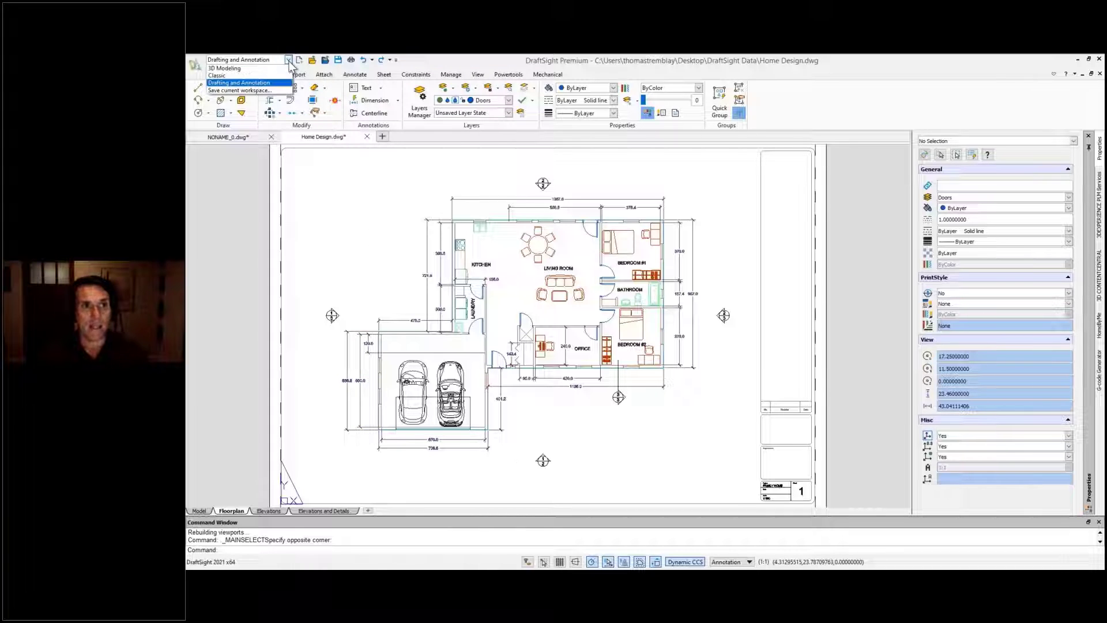
left_click(261, 76)
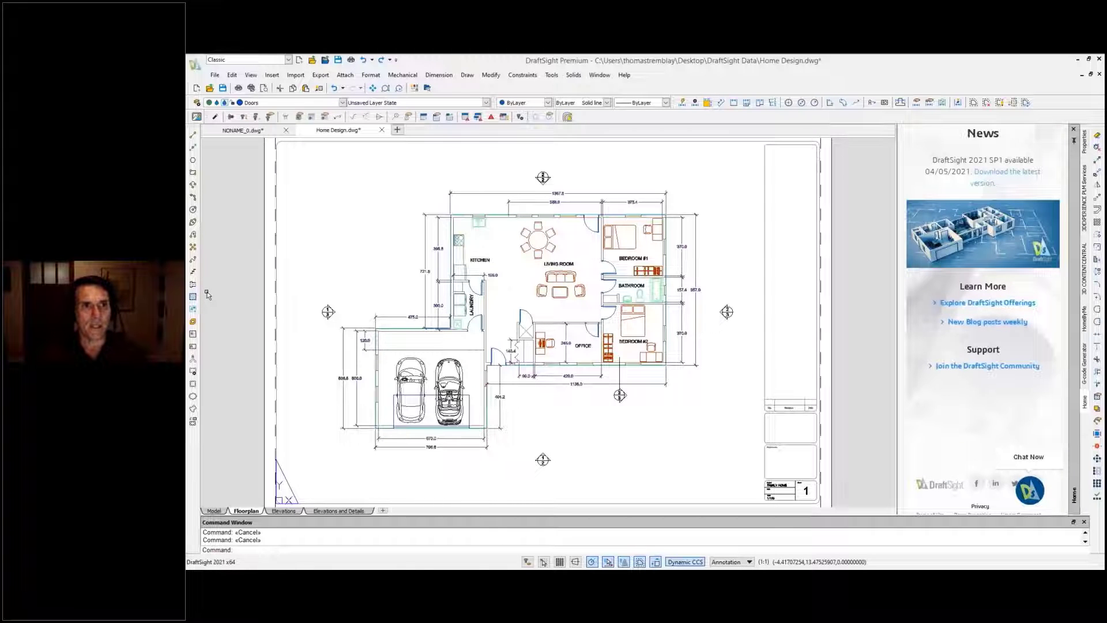
left_click(447, 76)
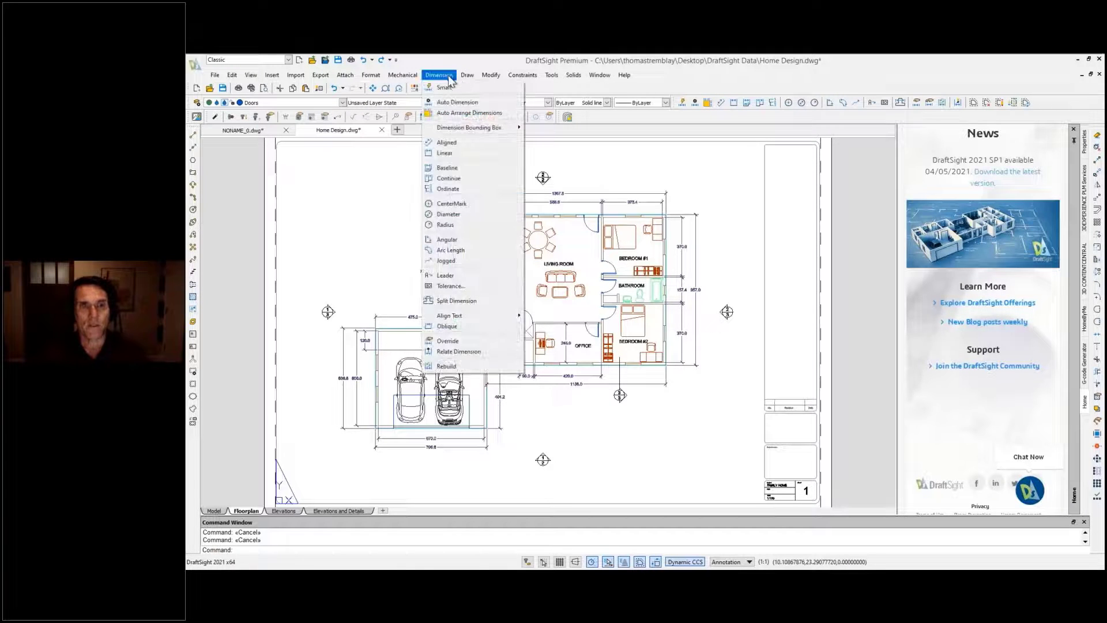
mouse_move(386, 77)
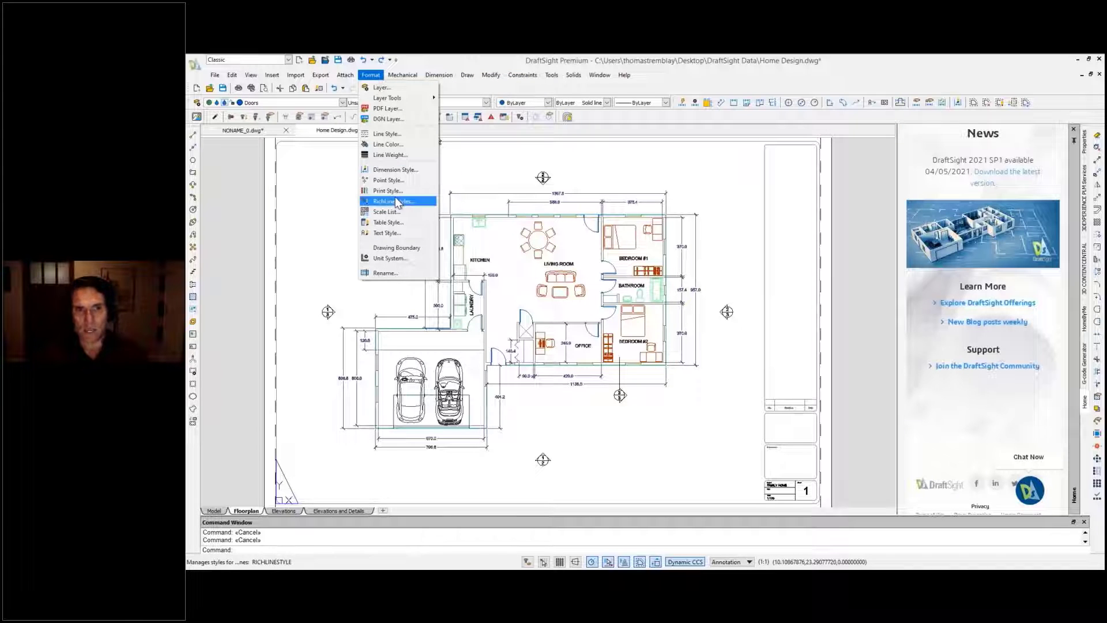
left_click(287, 60)
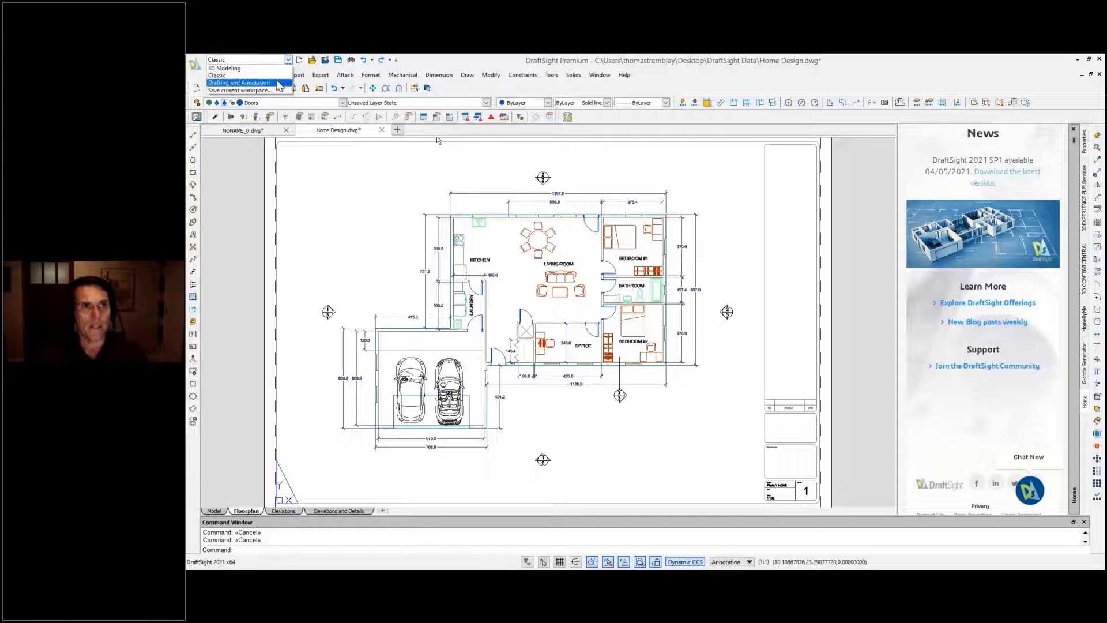
left_click(277, 83)
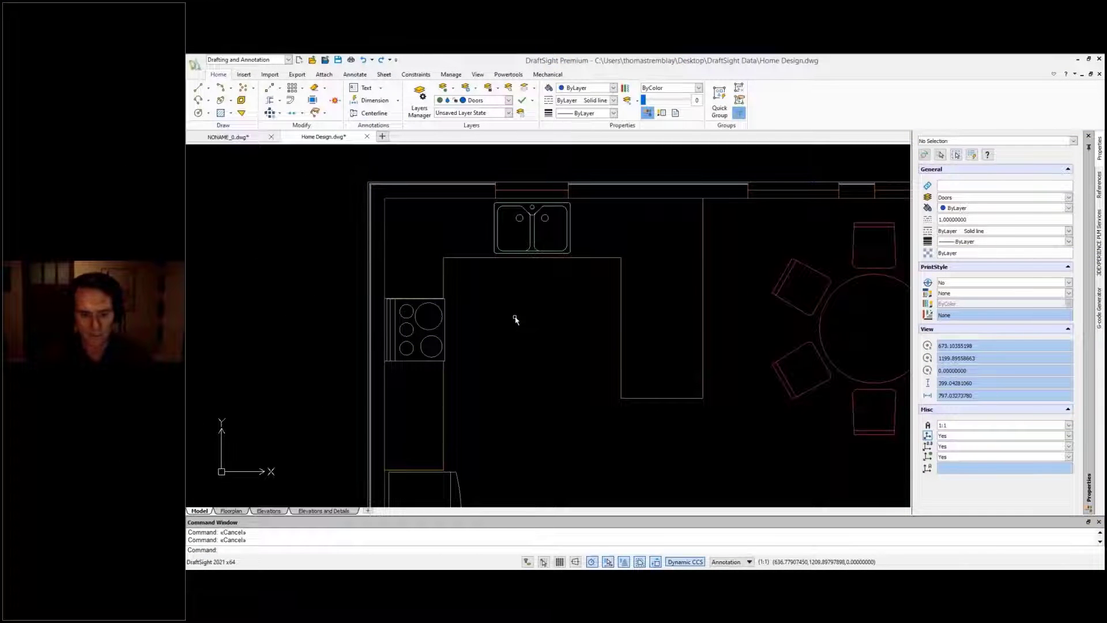
Step: Fillet the corners of the kitchen countertop polyline with a radius of 10, using the Polyline option
type("F")
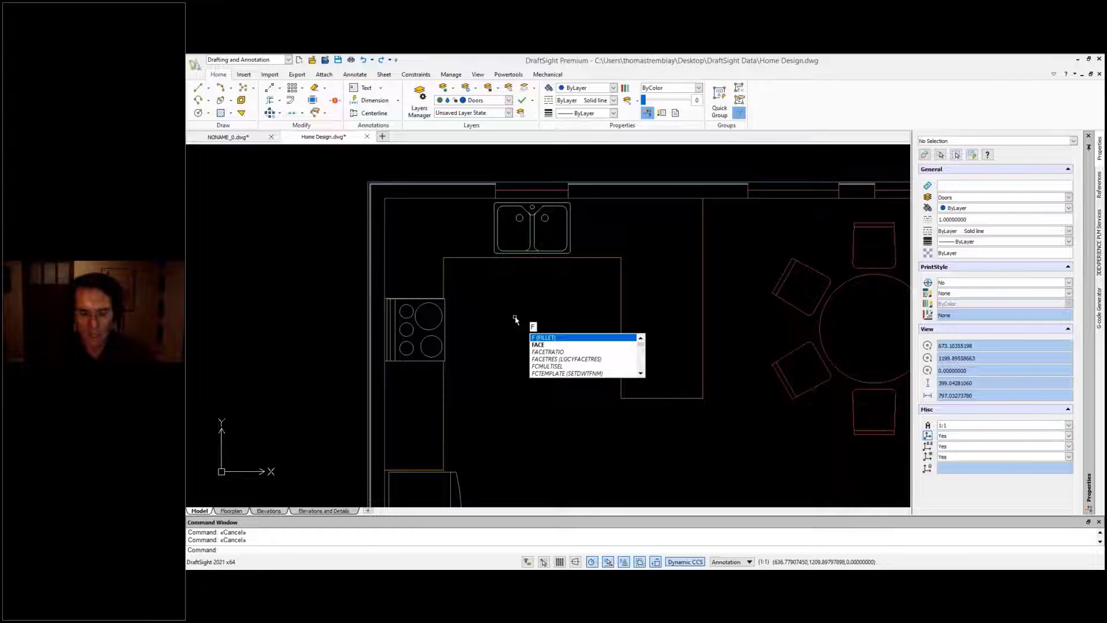
key("Return")
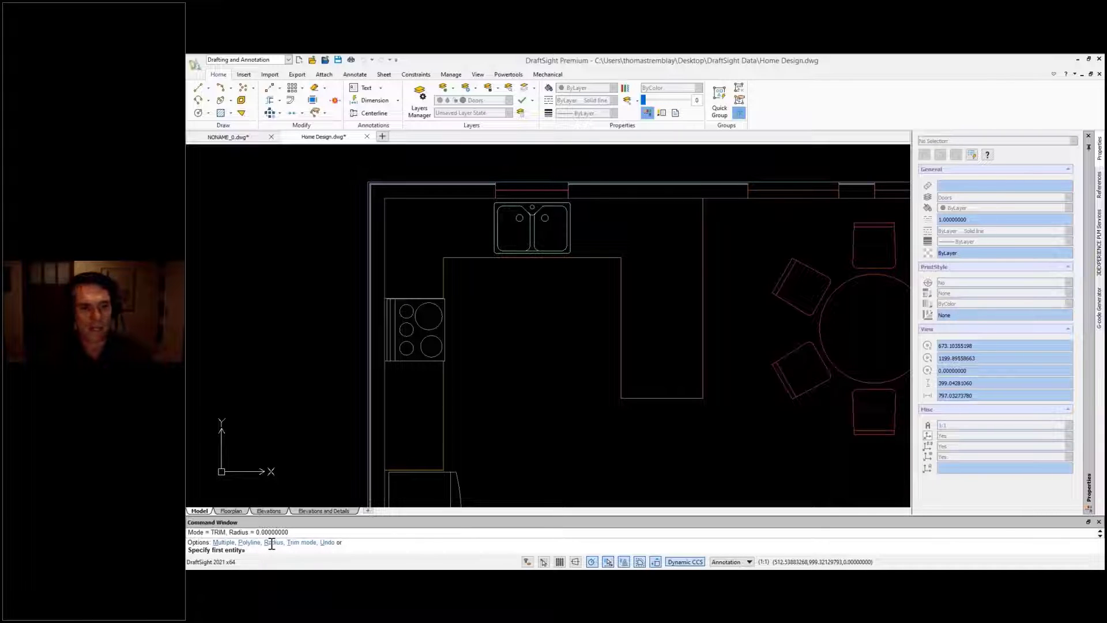
type("r")
key("Return")
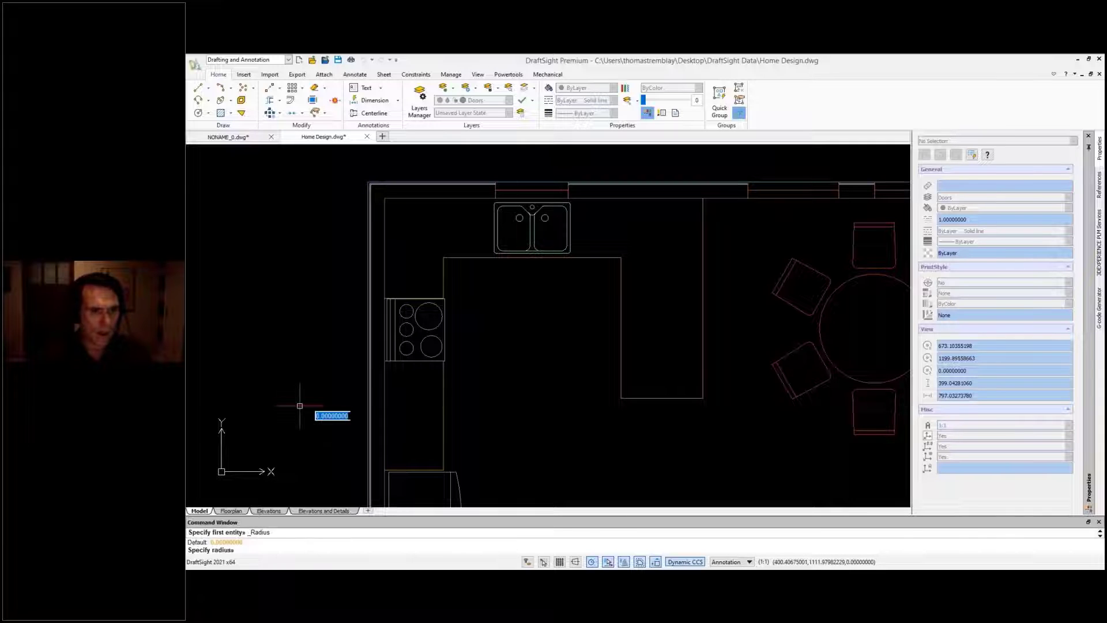
type("10")
key("Return")
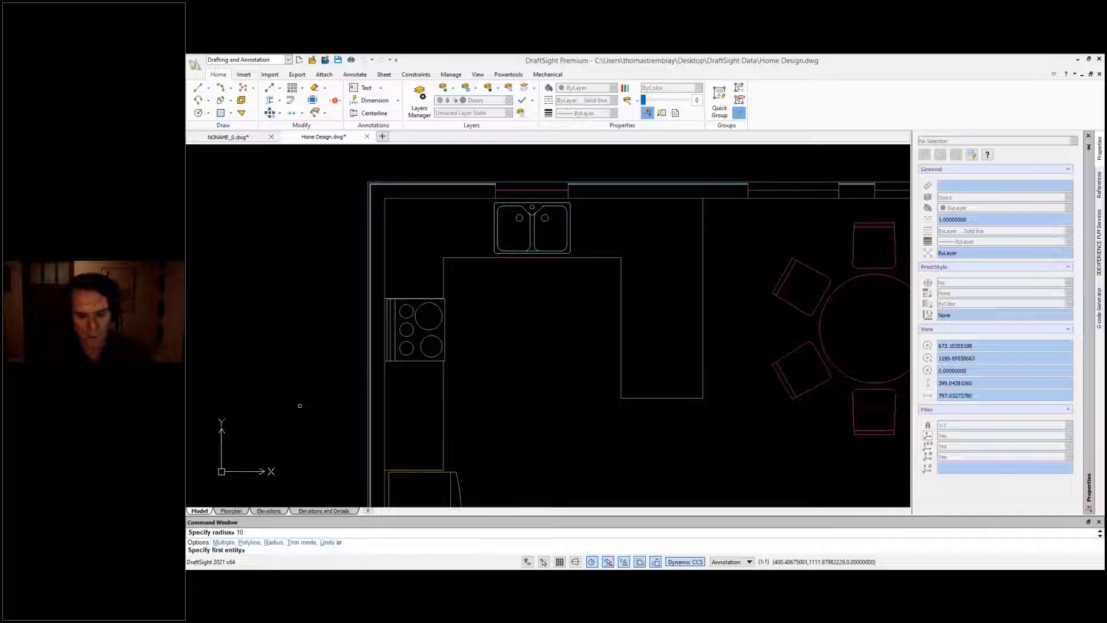
type("p")
key("Return")
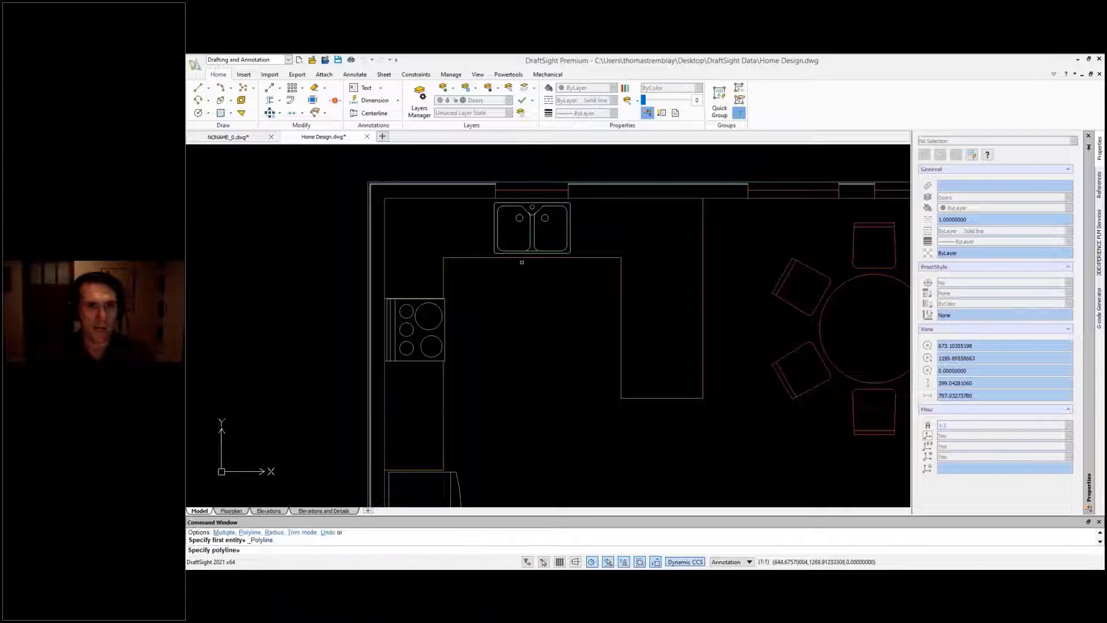
left_click(520, 258)
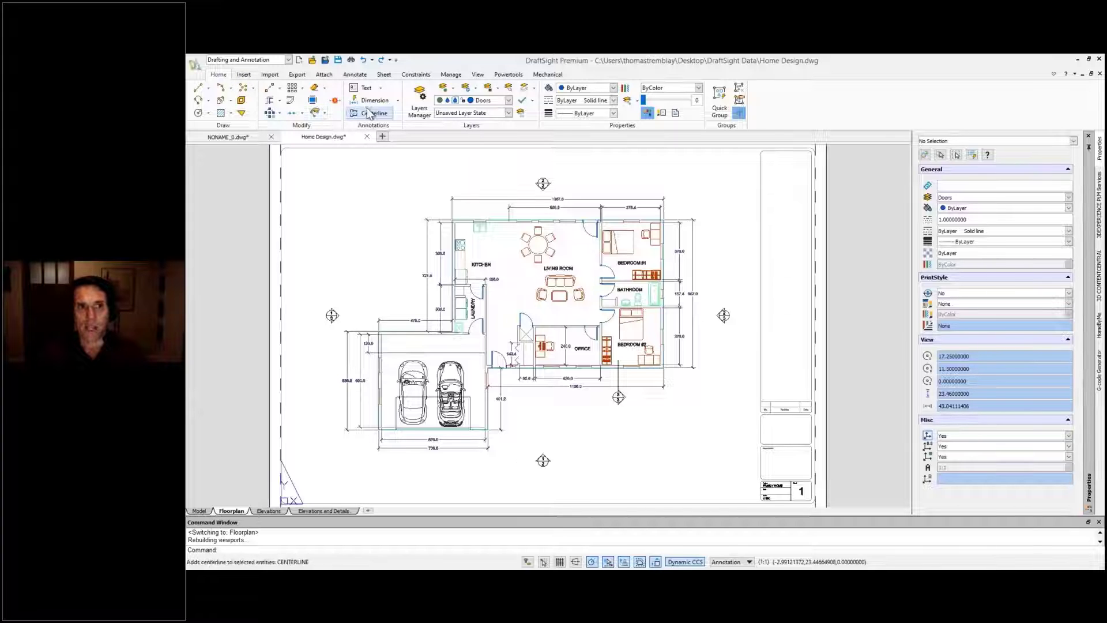
left_click(398, 101)
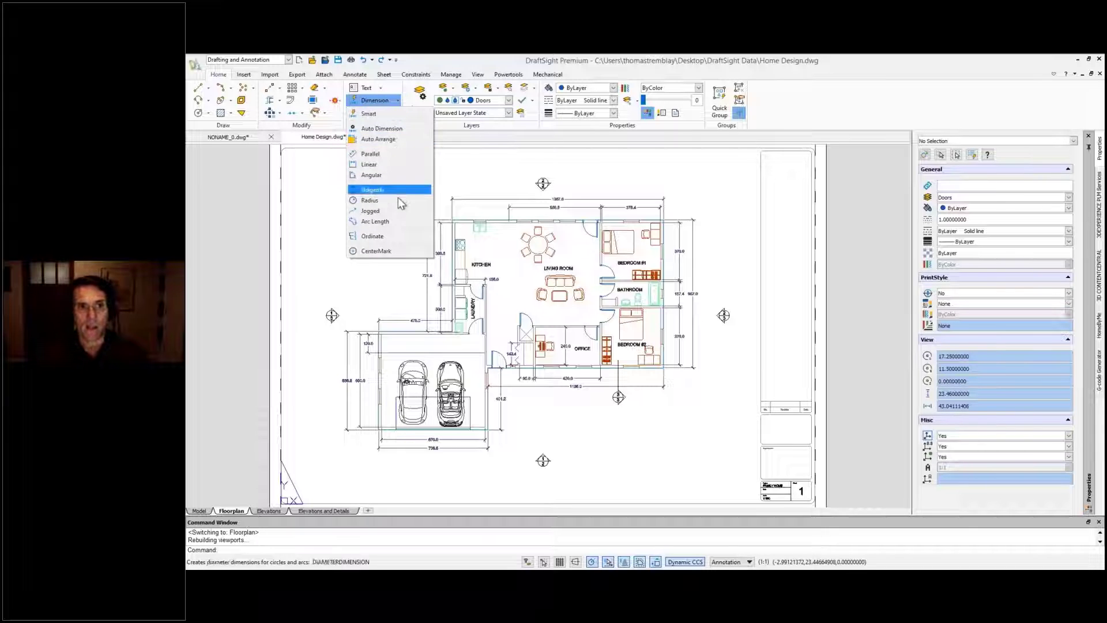
left_click(317, 200)
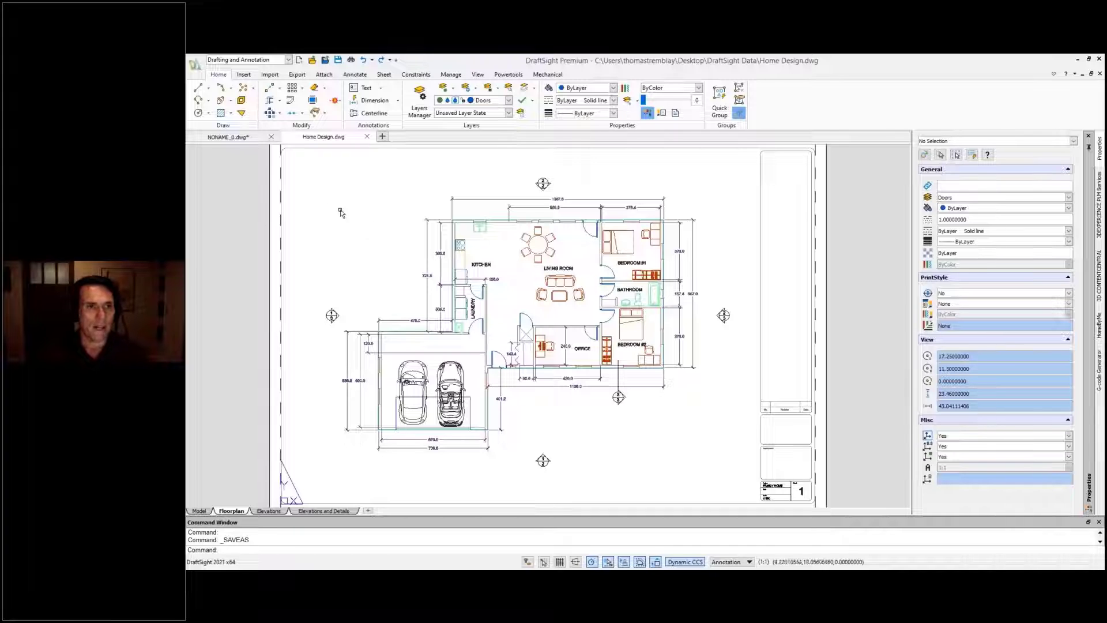
Step: View the drawing's Elevations and Details sheet, Elevations sheet and Model space, and return to the Floorplan sheet
mouse_move(227, 141)
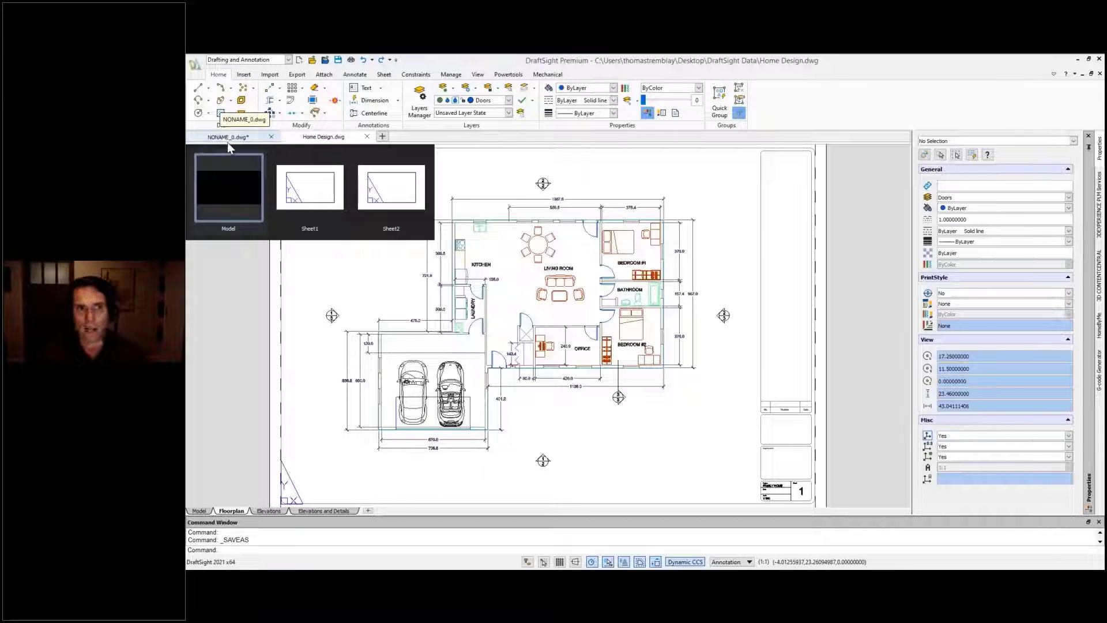
mouse_move(315, 141)
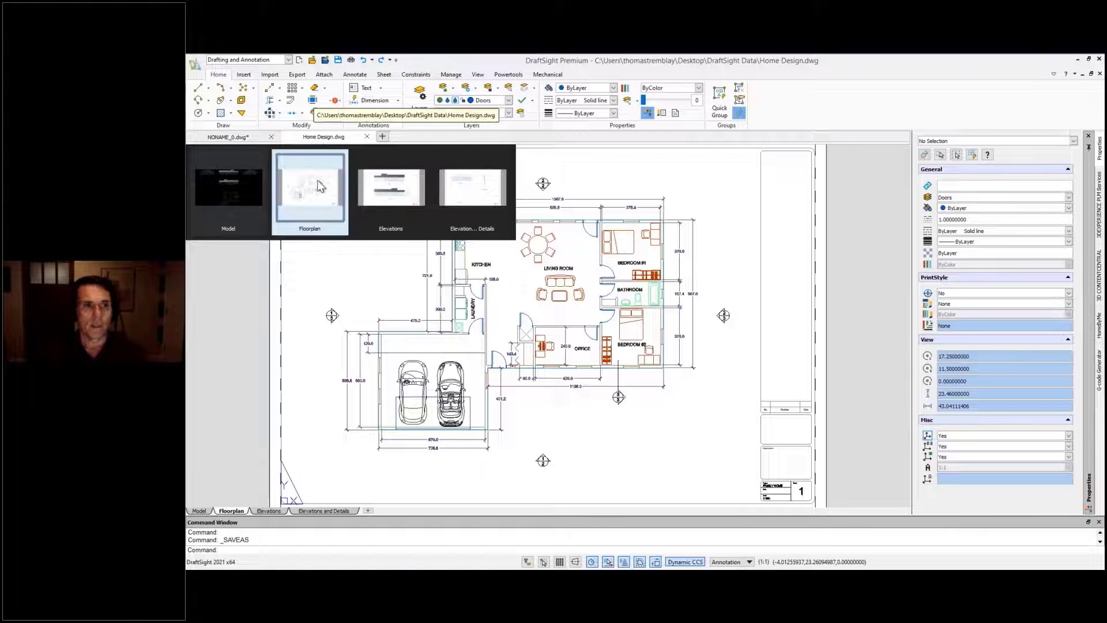
left_click(476, 191)
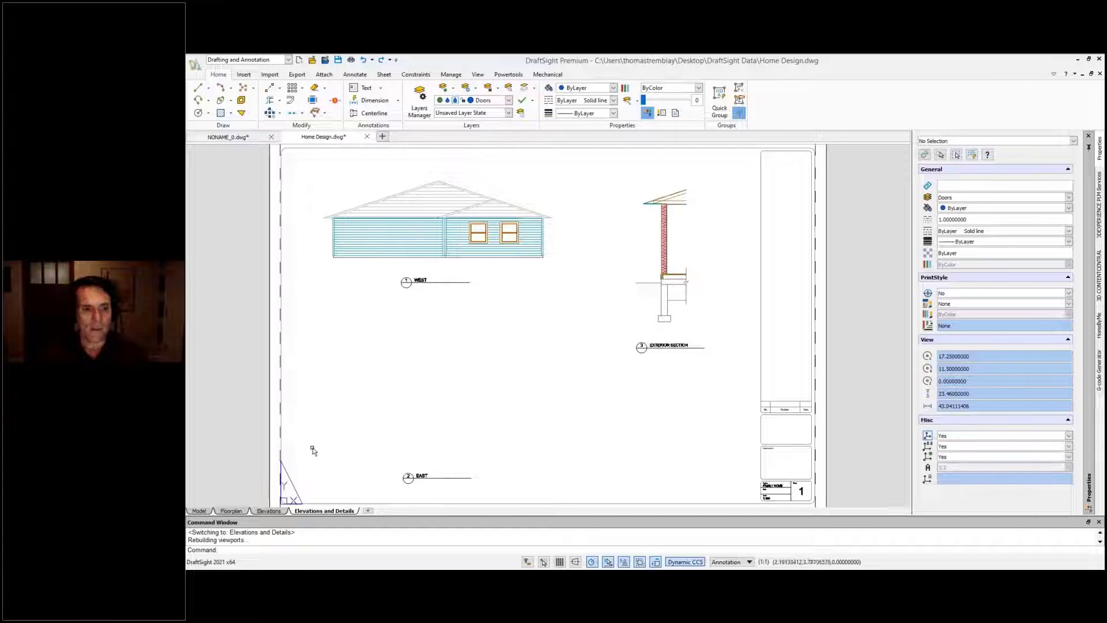
left_click(272, 511)
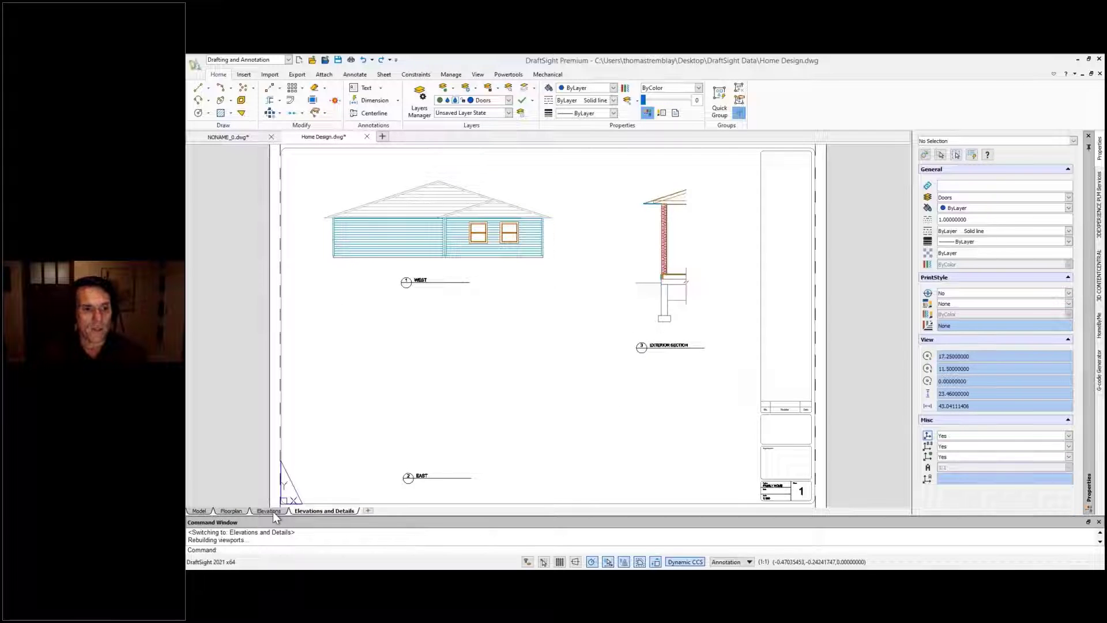
left_click(203, 509)
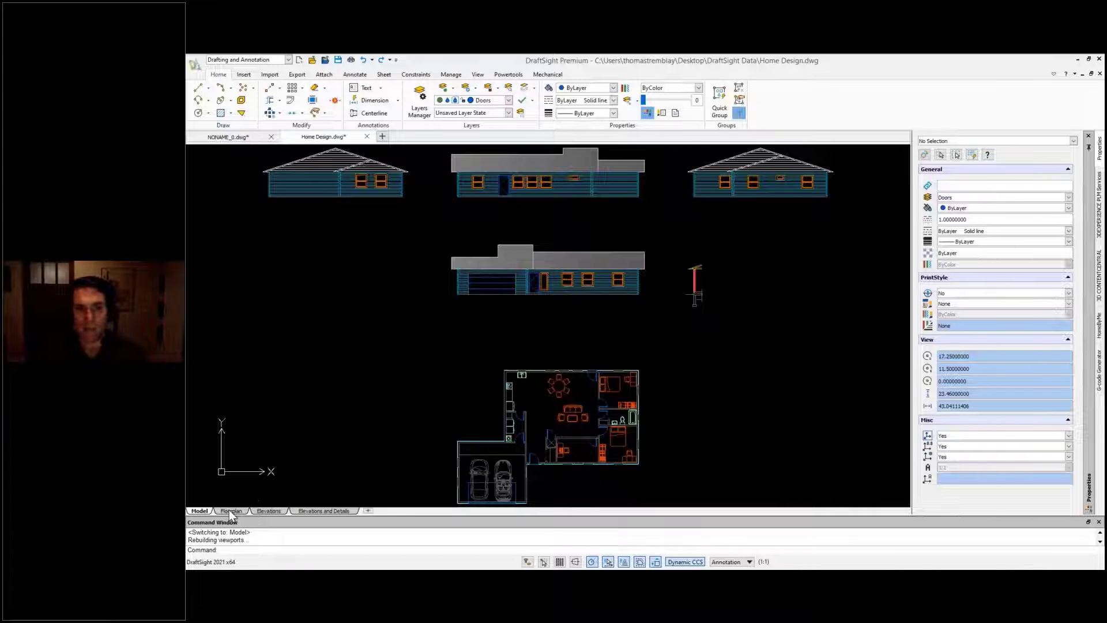
left_click(231, 511)
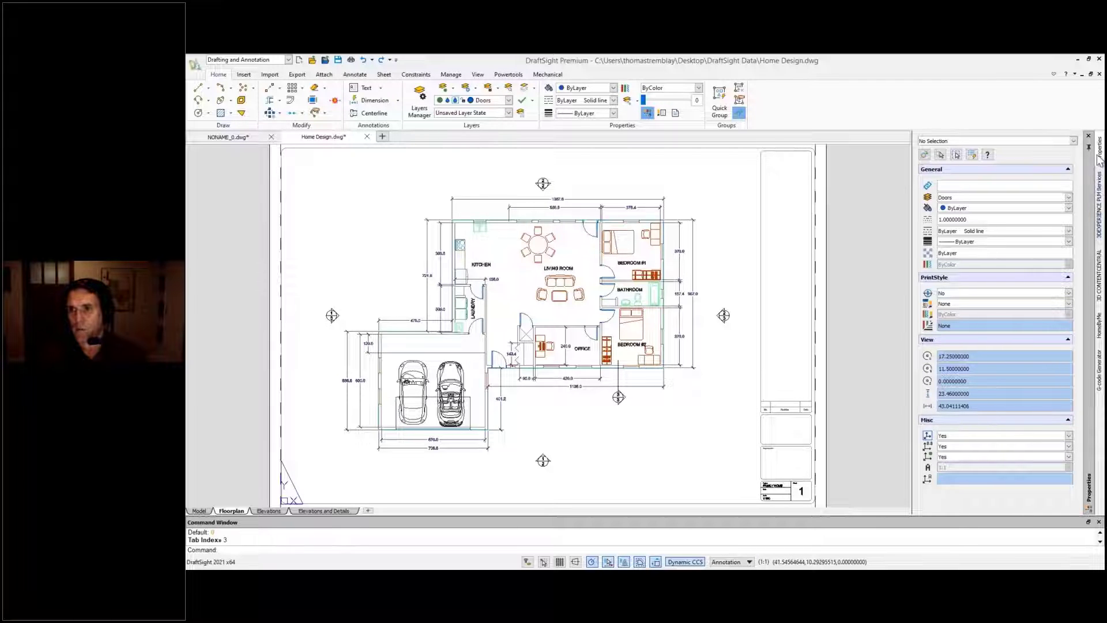
Step: Hide the 3D CONTENTCENTRAL and HomeByMe palettes
right_click(1097, 242)
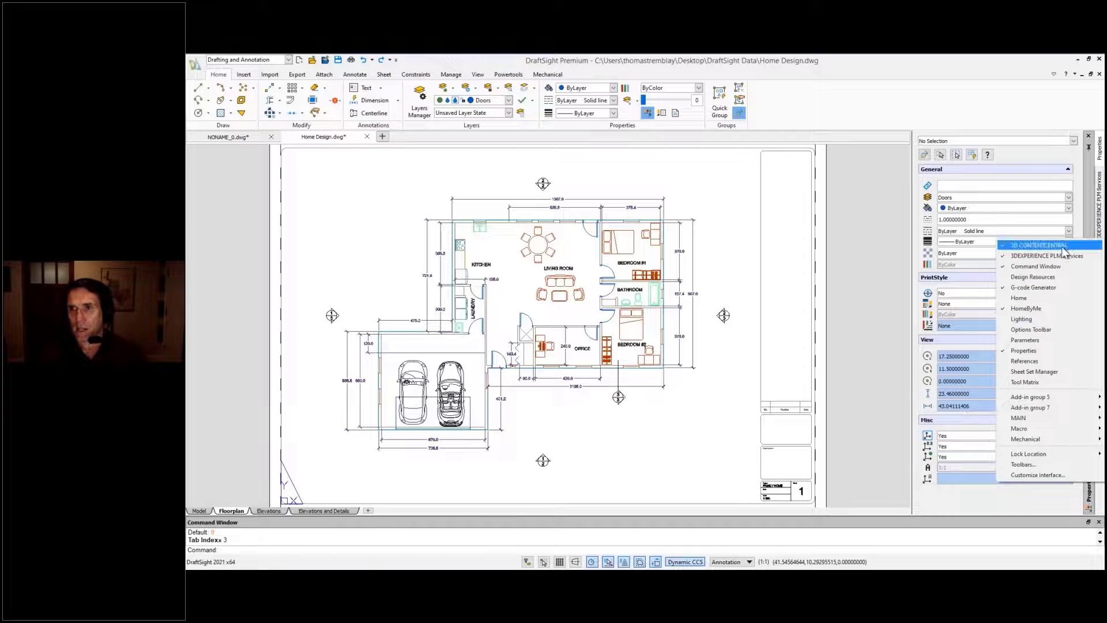
left_click(1063, 249)
right_click(1090, 291)
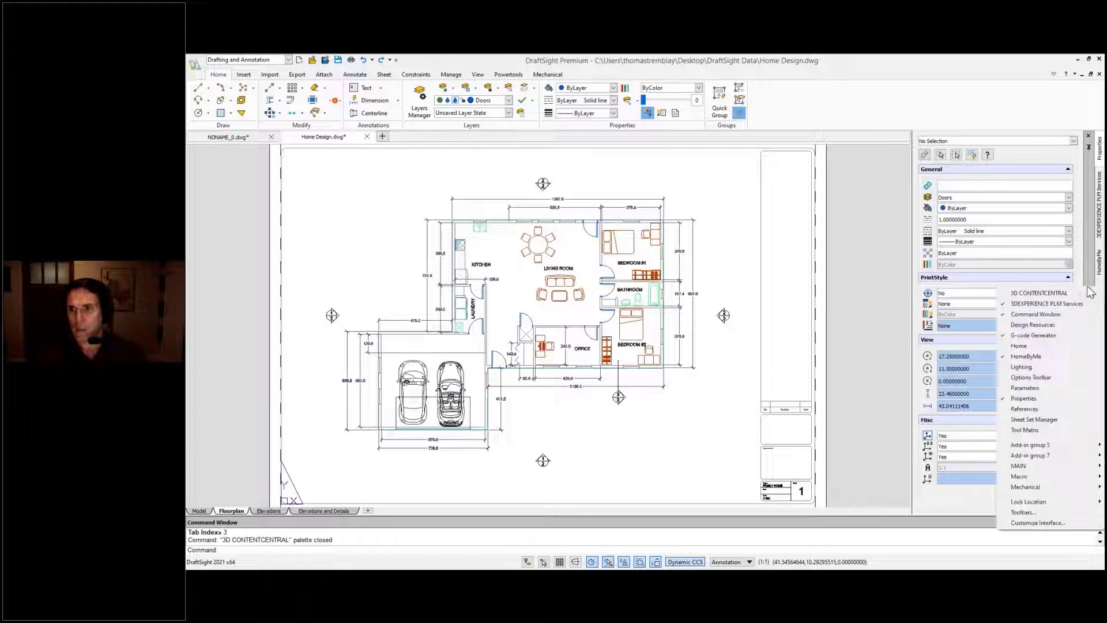
left_click(1026, 355)
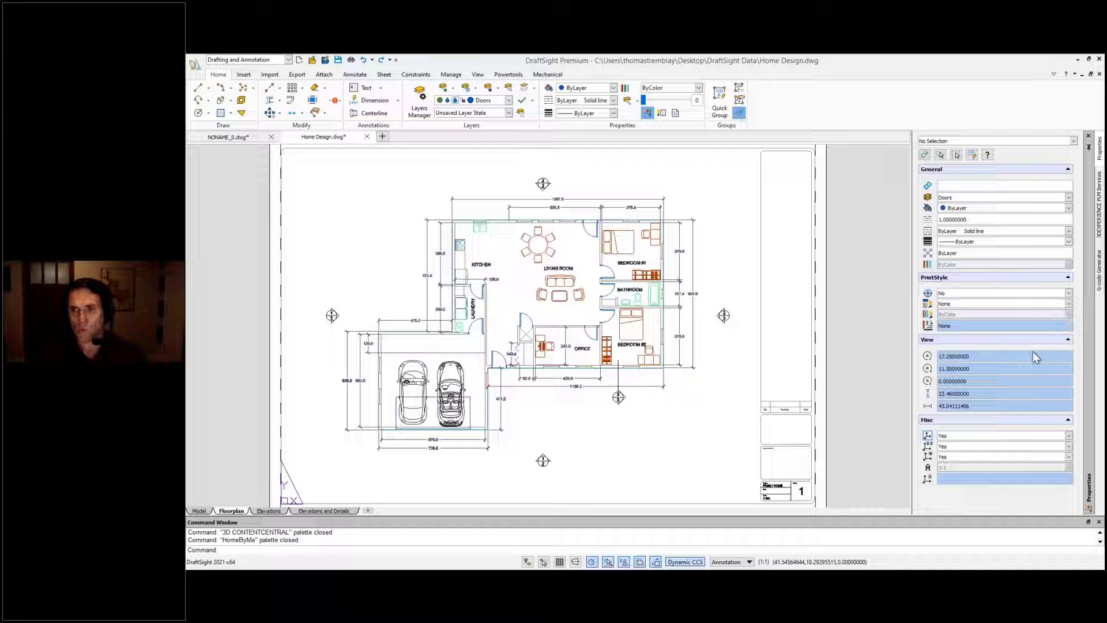
Step: Show the References palette and place it directly after Properties in the docked palette group
right_click(1090, 332)
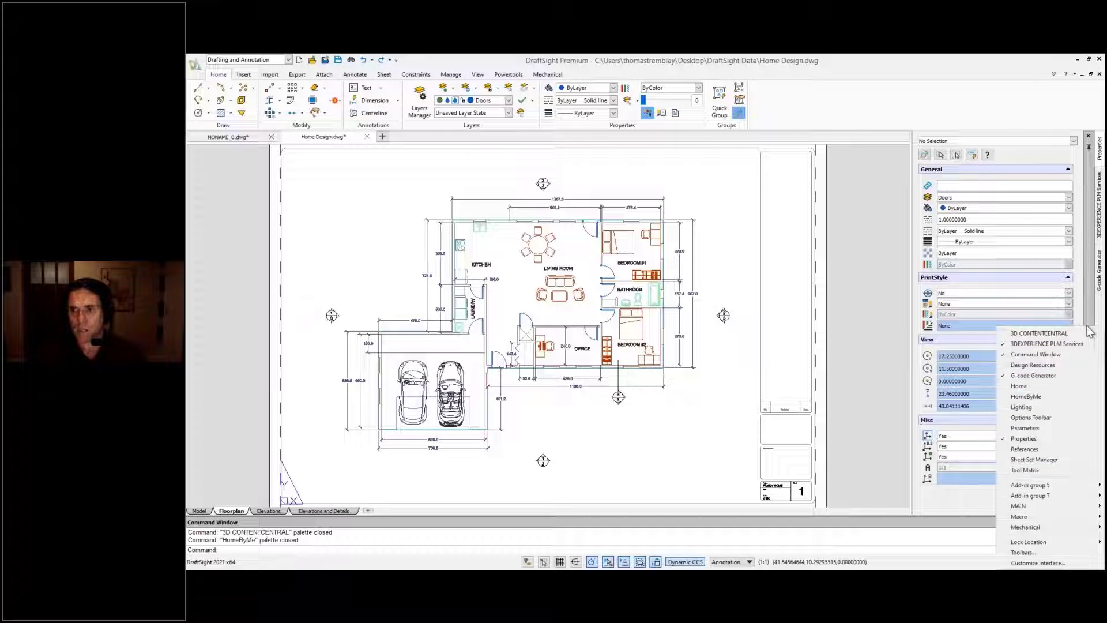
left_click(1034, 449)
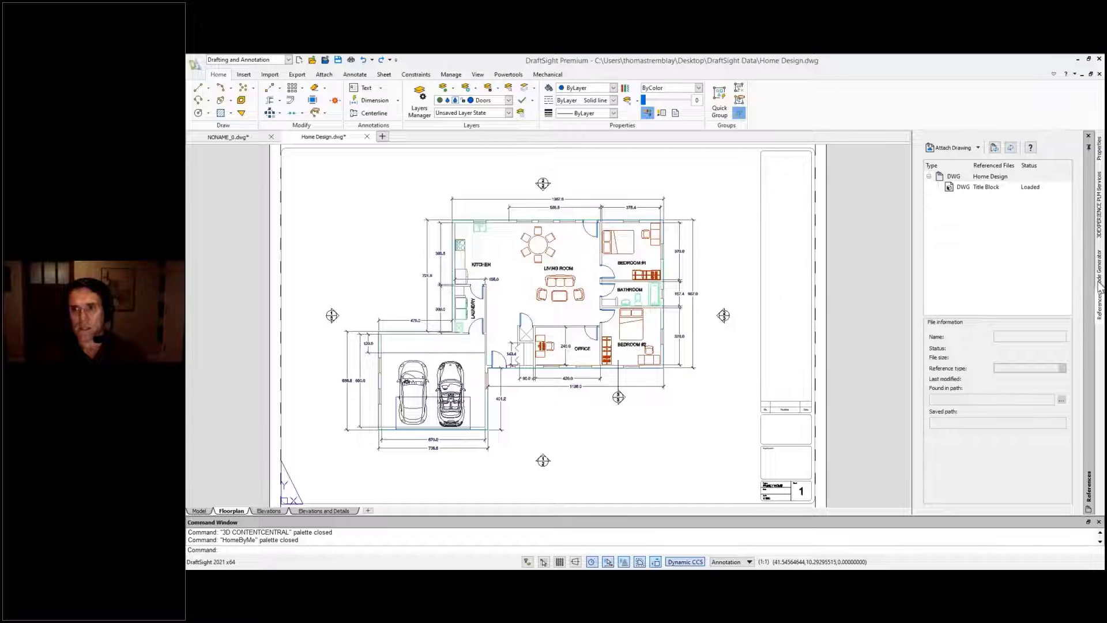
left_click(1100, 303)
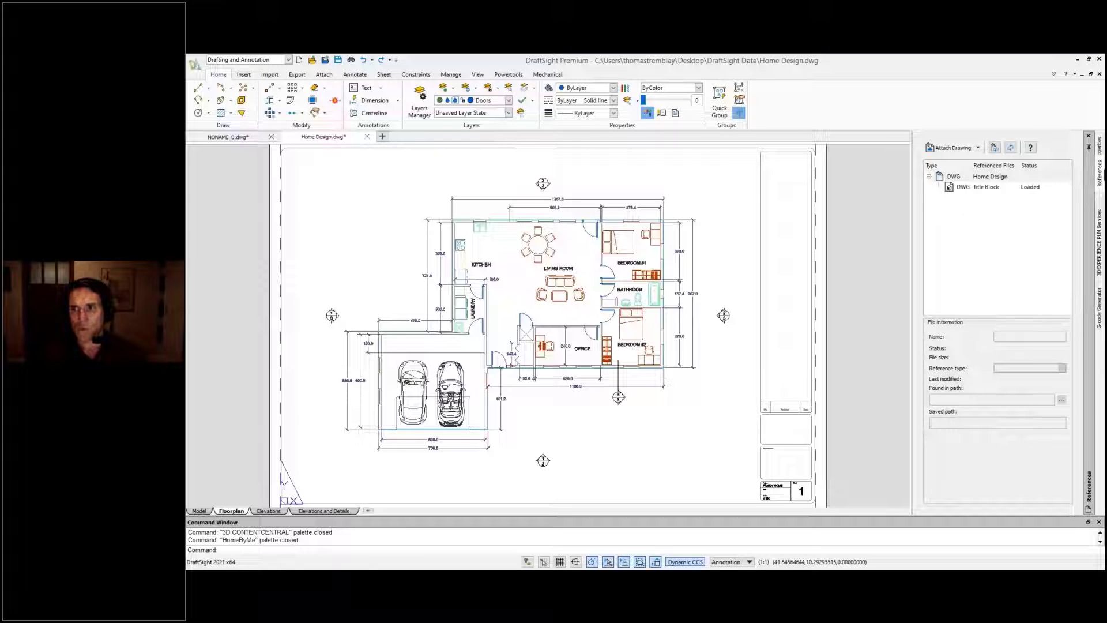
Step: Select the attached Title Block drawing among the references to examine its file information
left_click(979, 188)
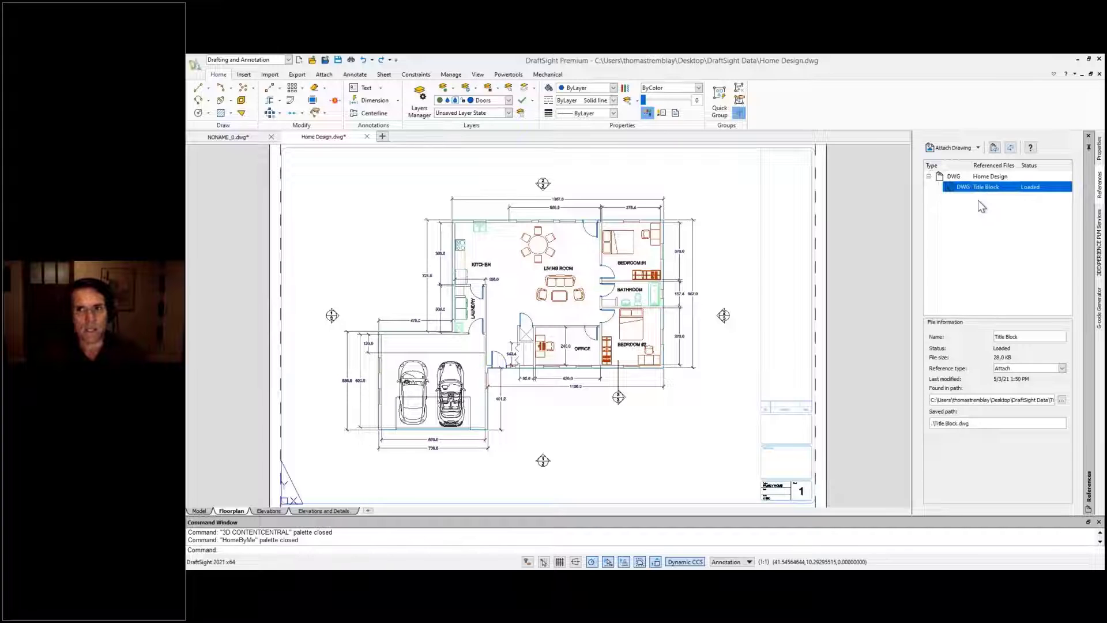
left_click(978, 199)
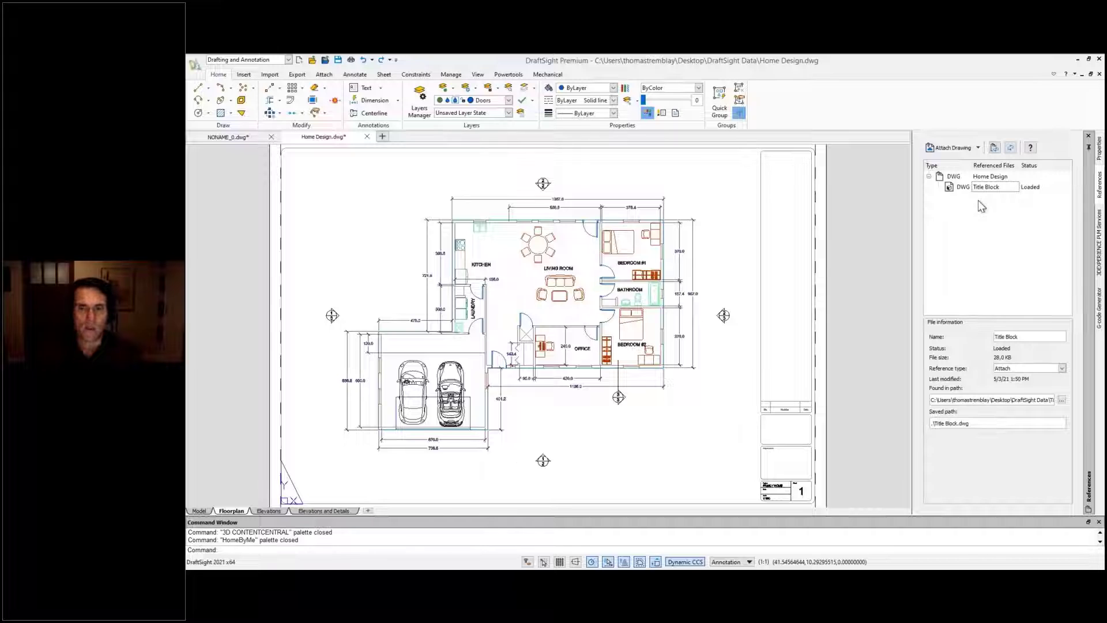
Step: Switch the docked palette group from References to Properties
left_click(1100, 150)
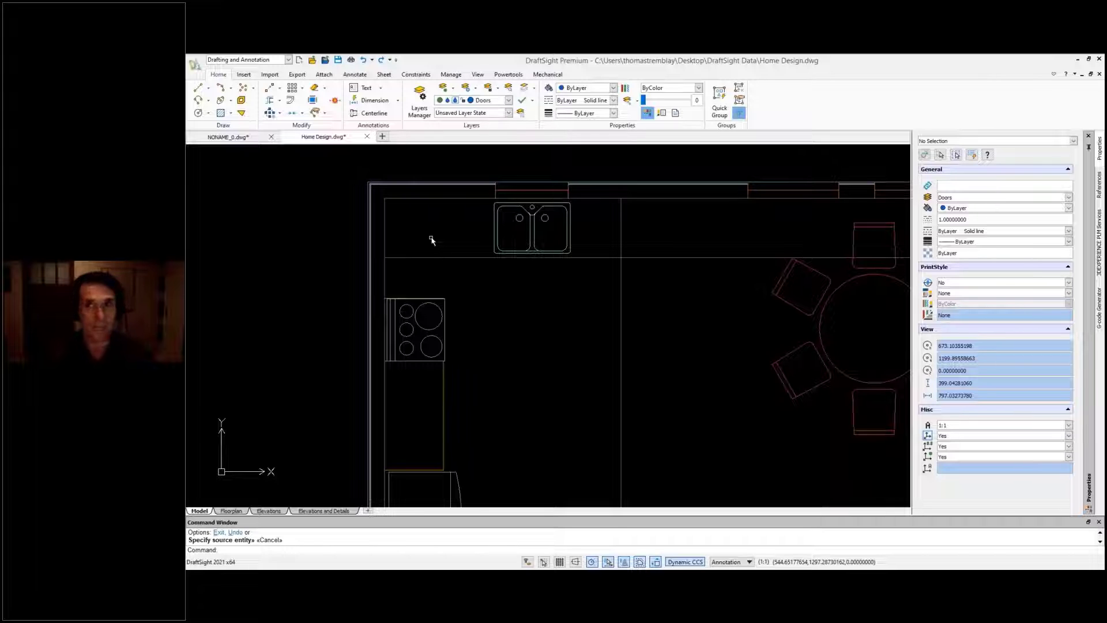
Step: Begin a polyline at the stove's upper outer corner, running up to the counter's construction line and along it to the vertical construction line
type("PL")
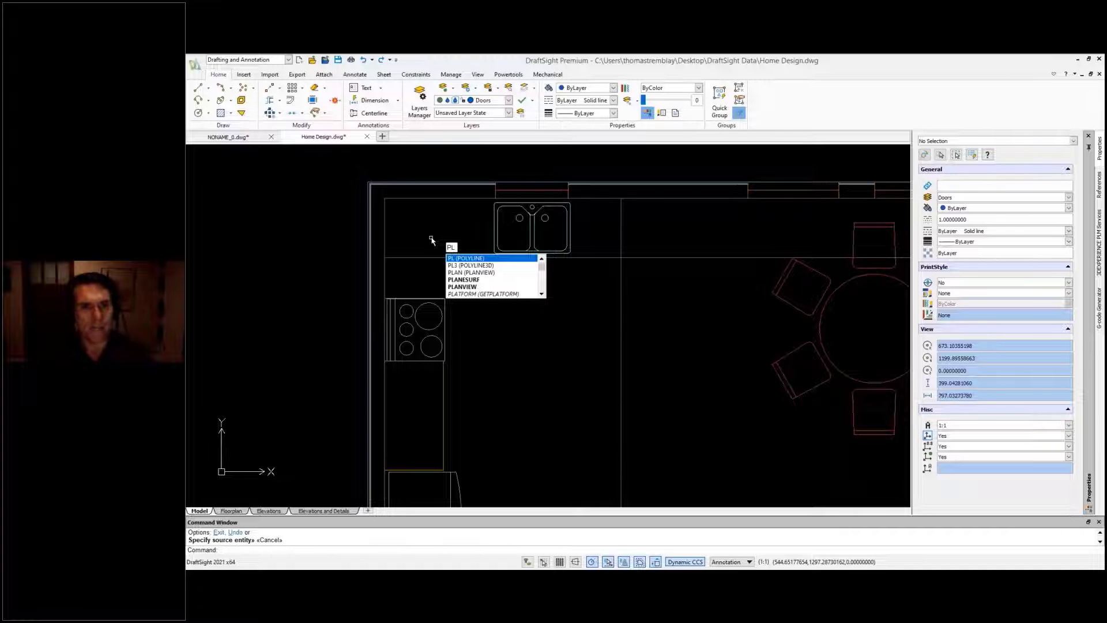
key("Return")
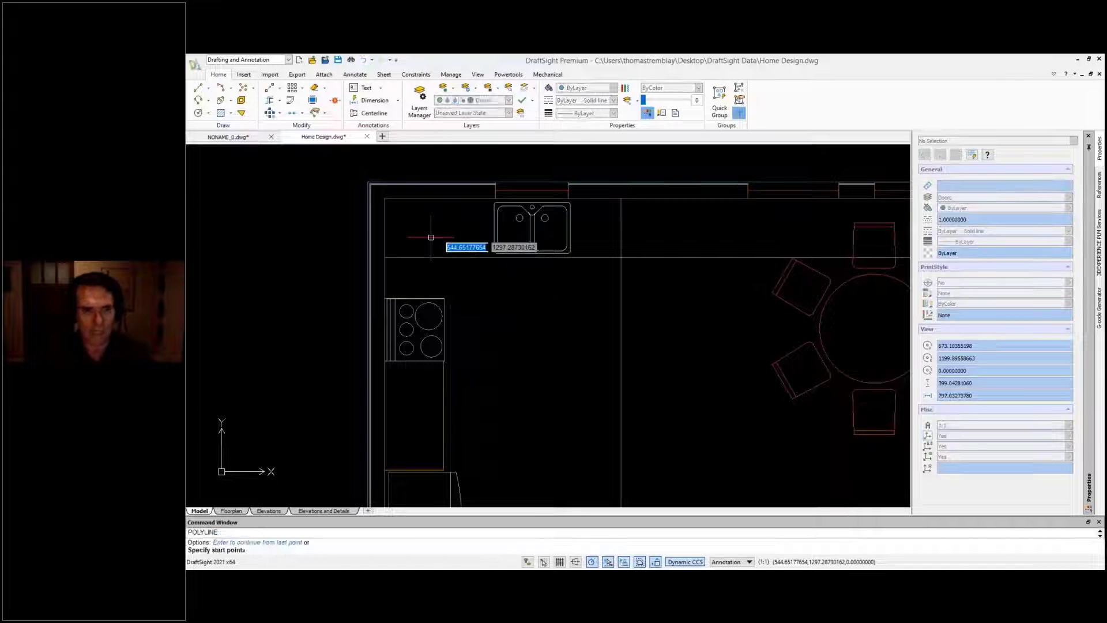
left_click(442, 299)
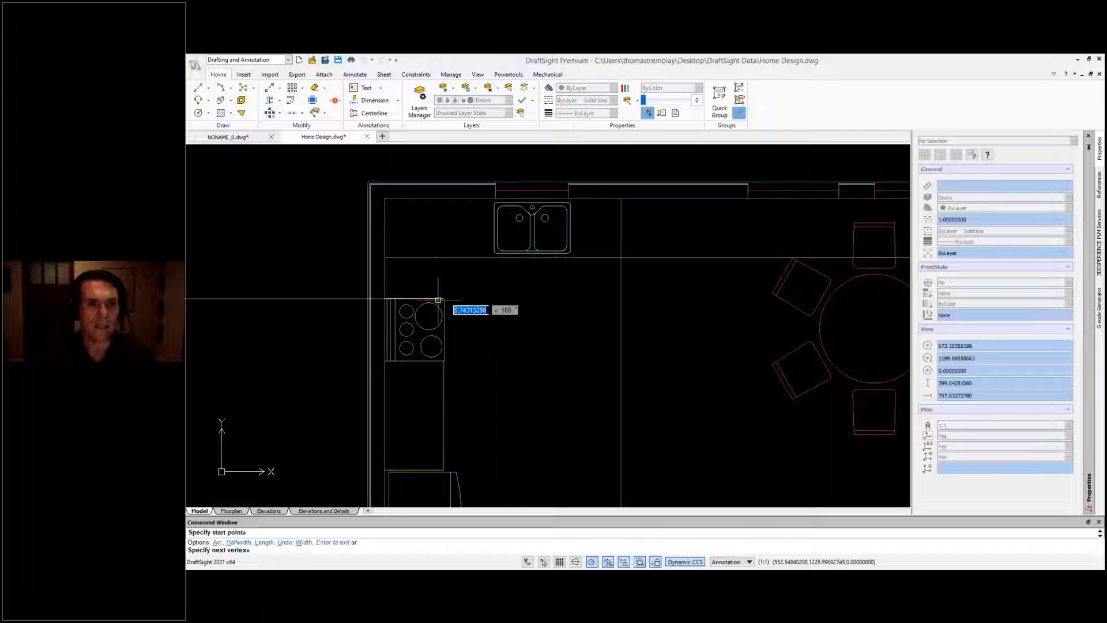
left_click(443, 257)
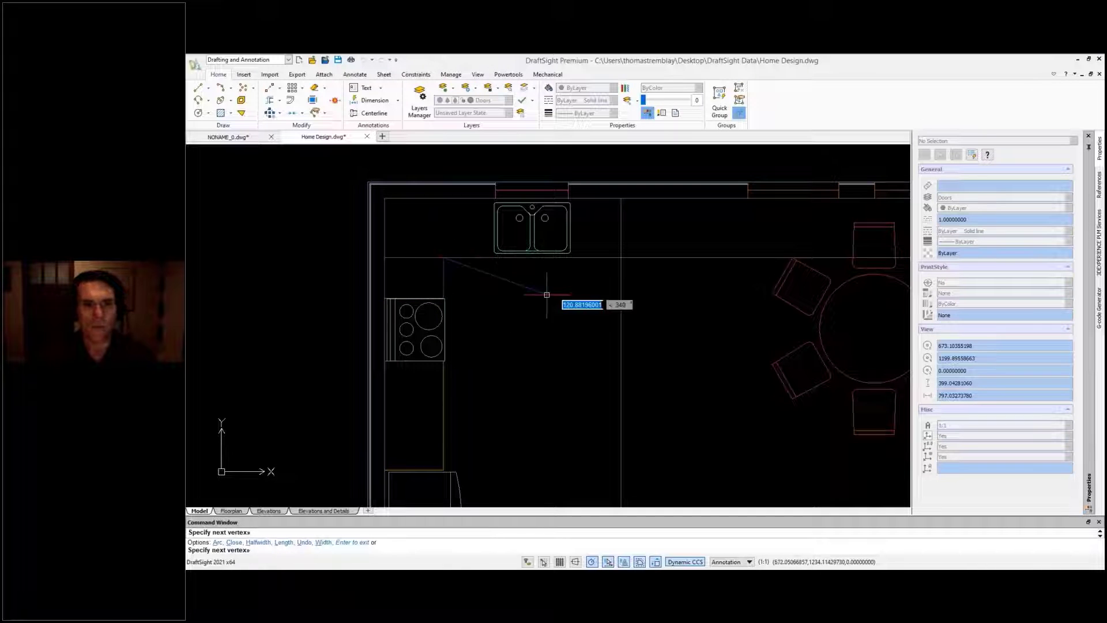
left_click(621, 257)
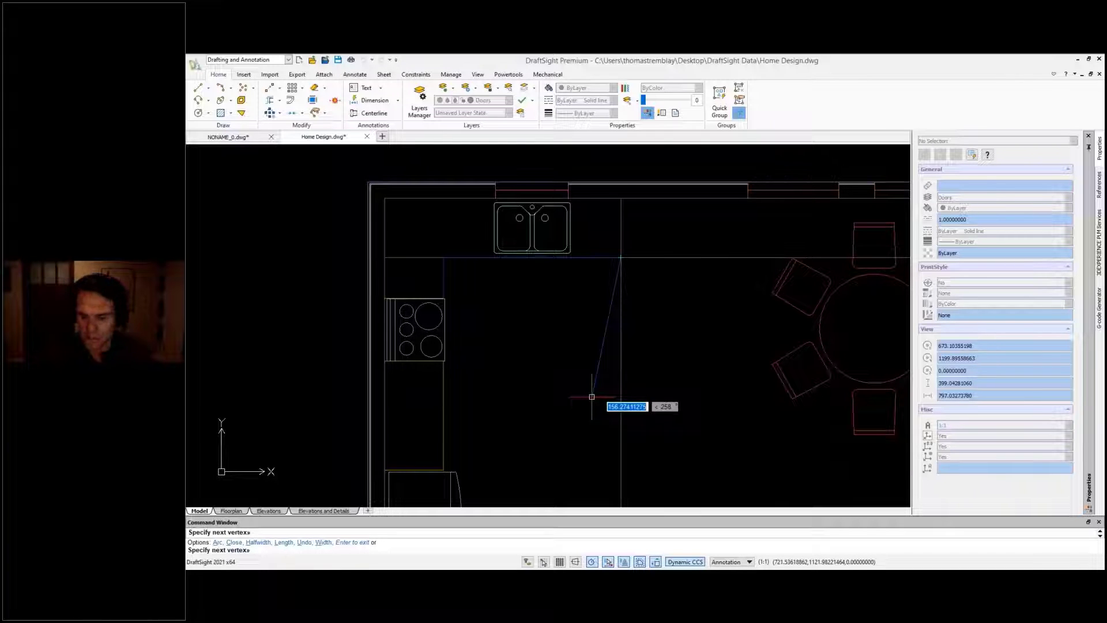
Step: Continue the polyline with a 155-unit segment at 270° and a 90-unit segment at 0°, and end it up at the wall's inner edge
type("155")
key("Tab")
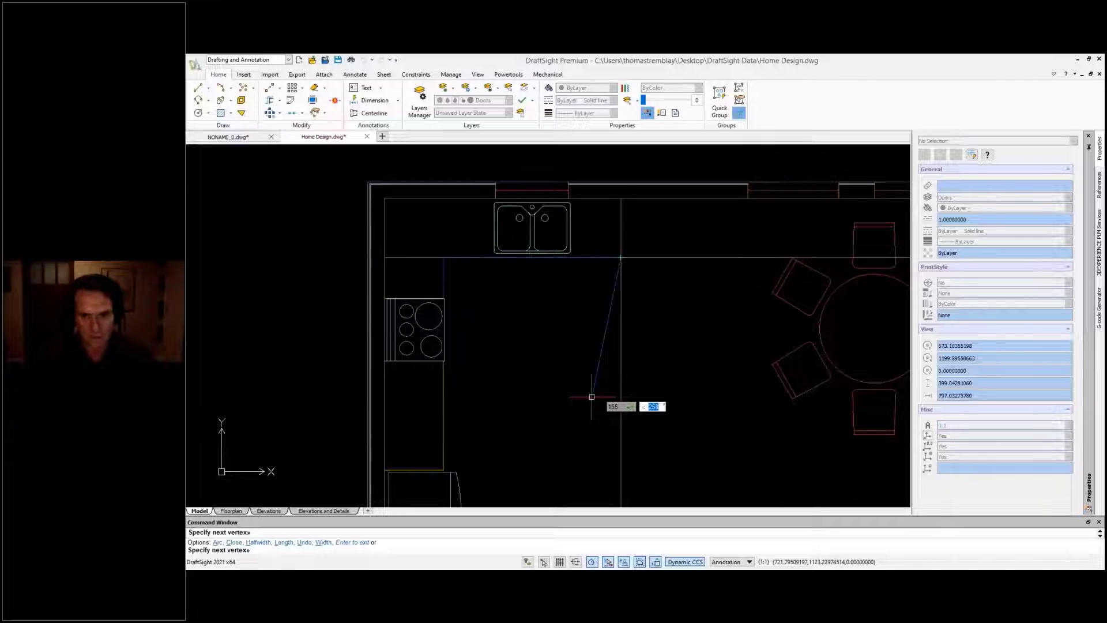
type("270")
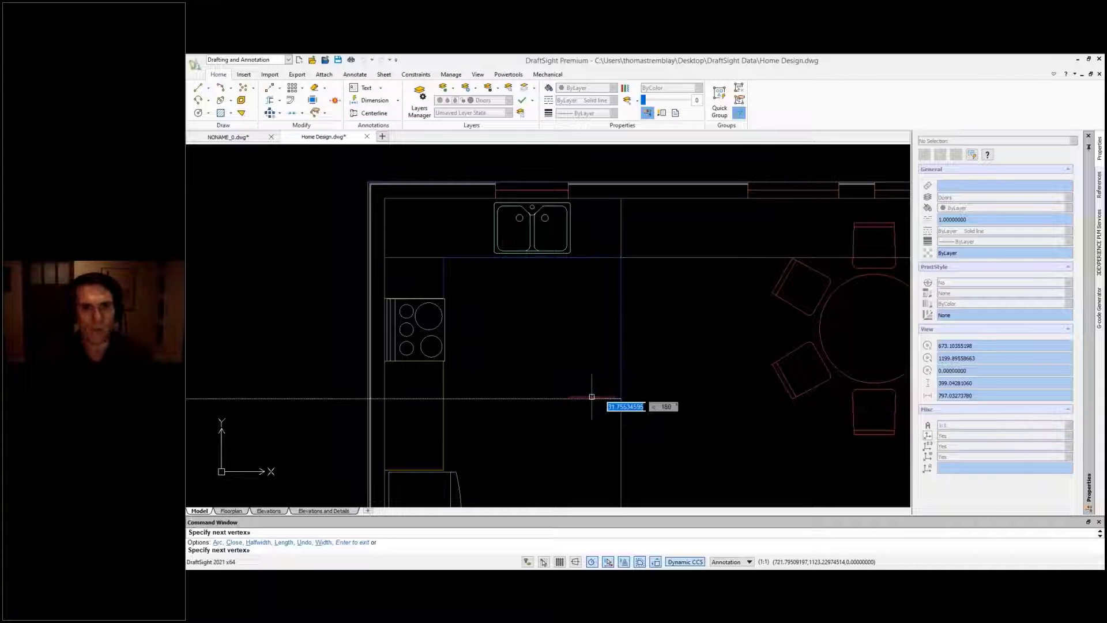
key("Return")
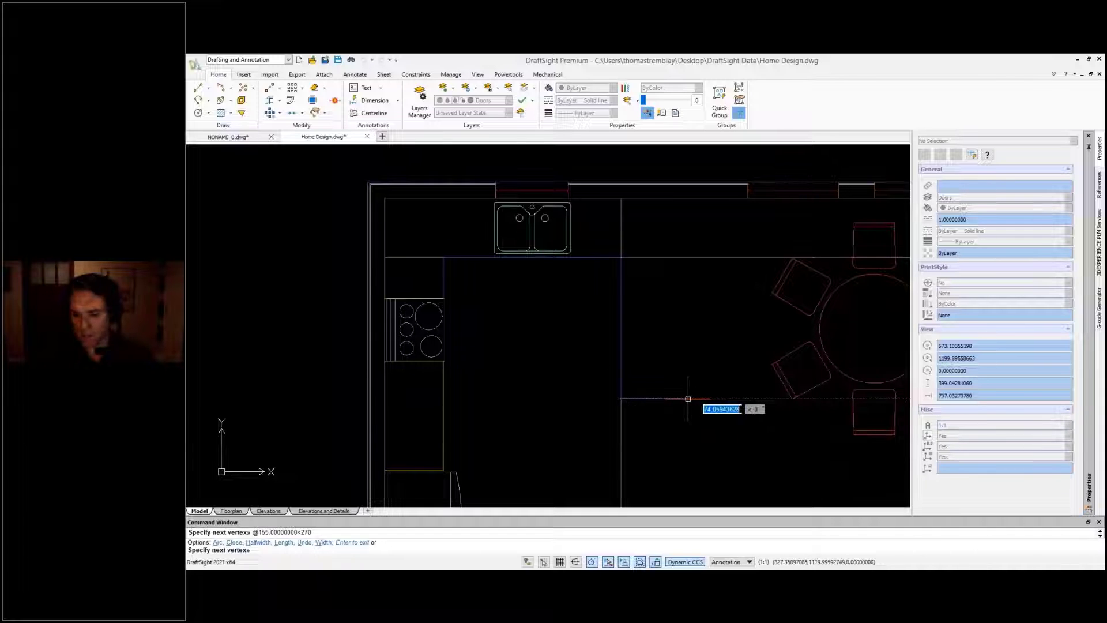
type("90")
key("Return")
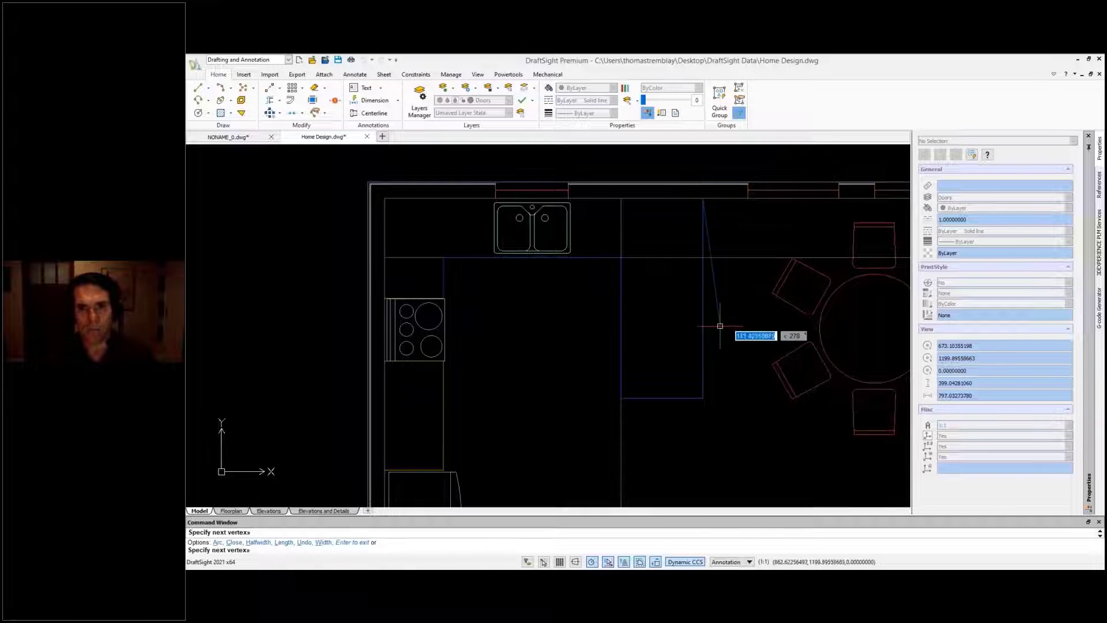
key("Escape")
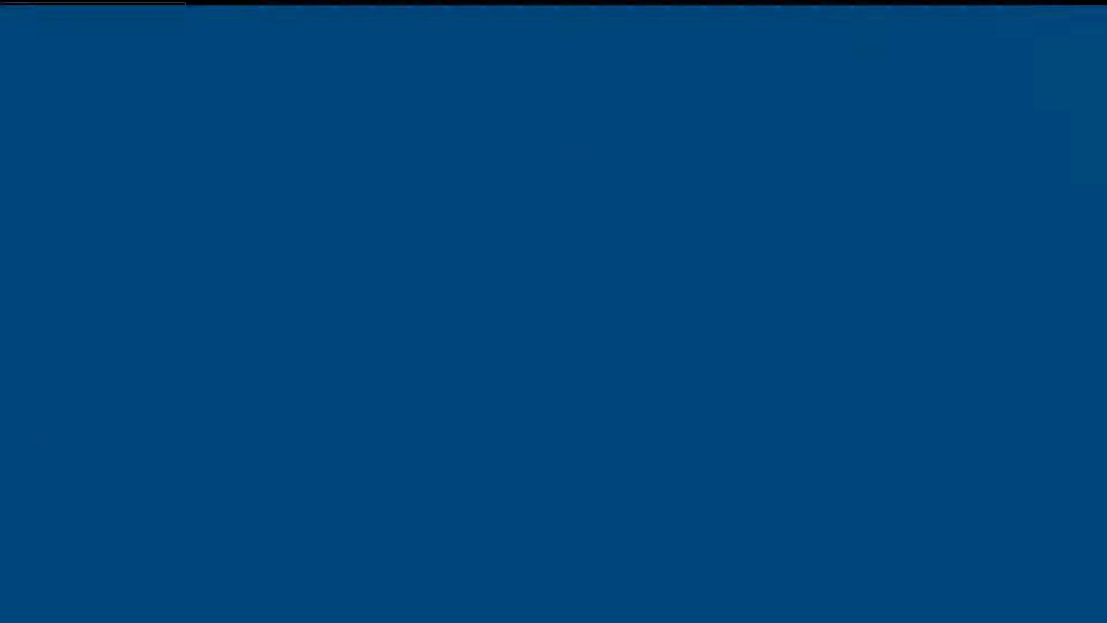
Step: Delete the horizontal and vertical construction lines crossing at the kitchen counter, selecting both with a crossline
type("E")
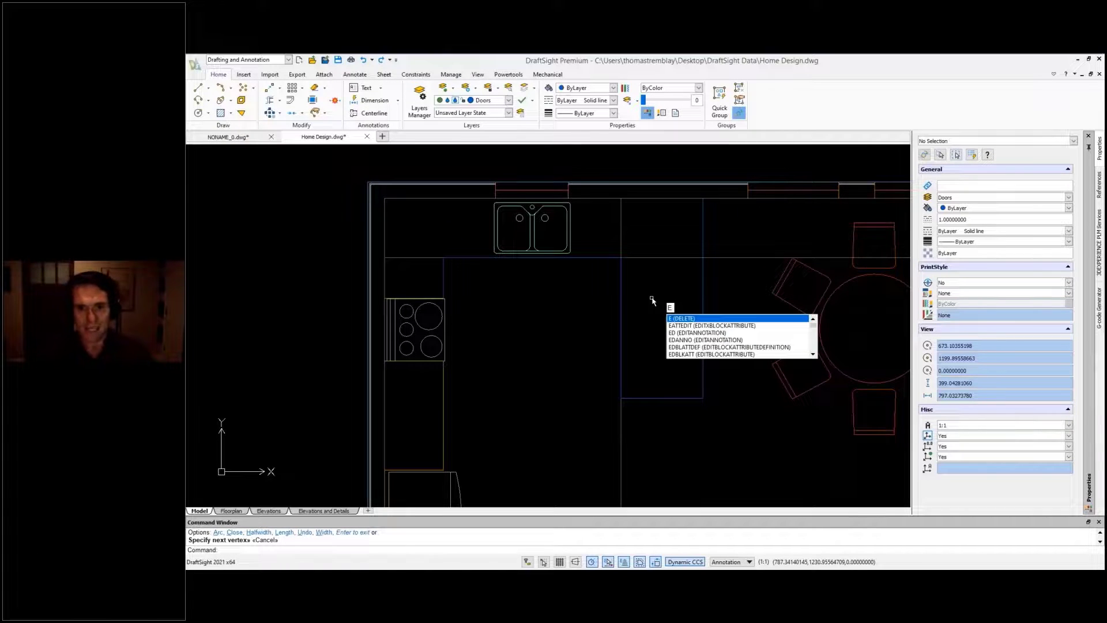
key("Return")
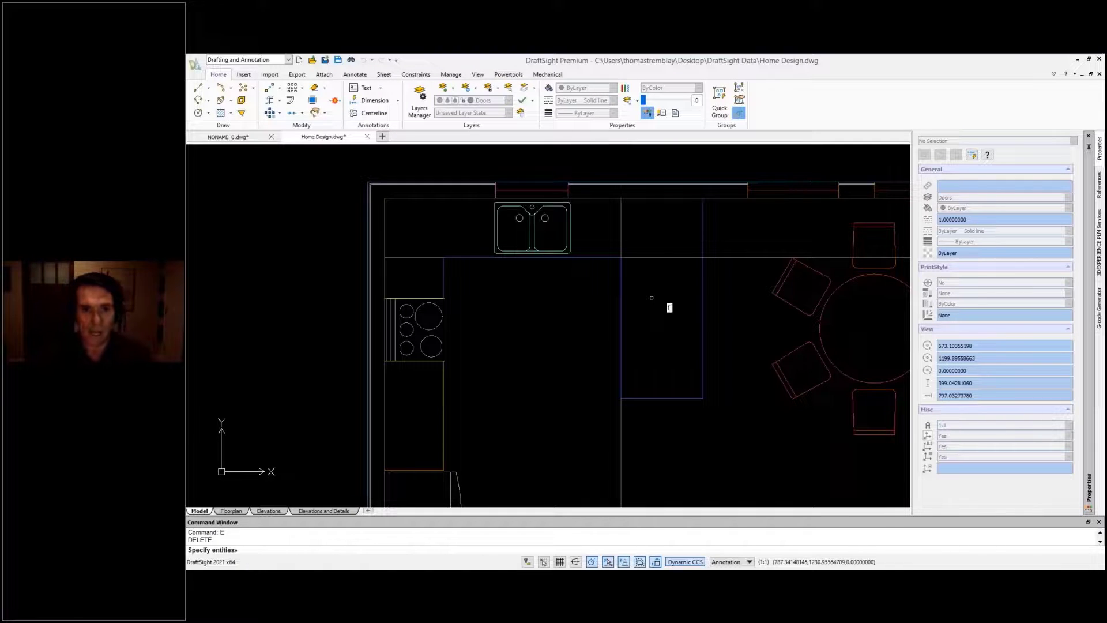
key("Return")
left_click(652, 298)
left_click(649, 246)
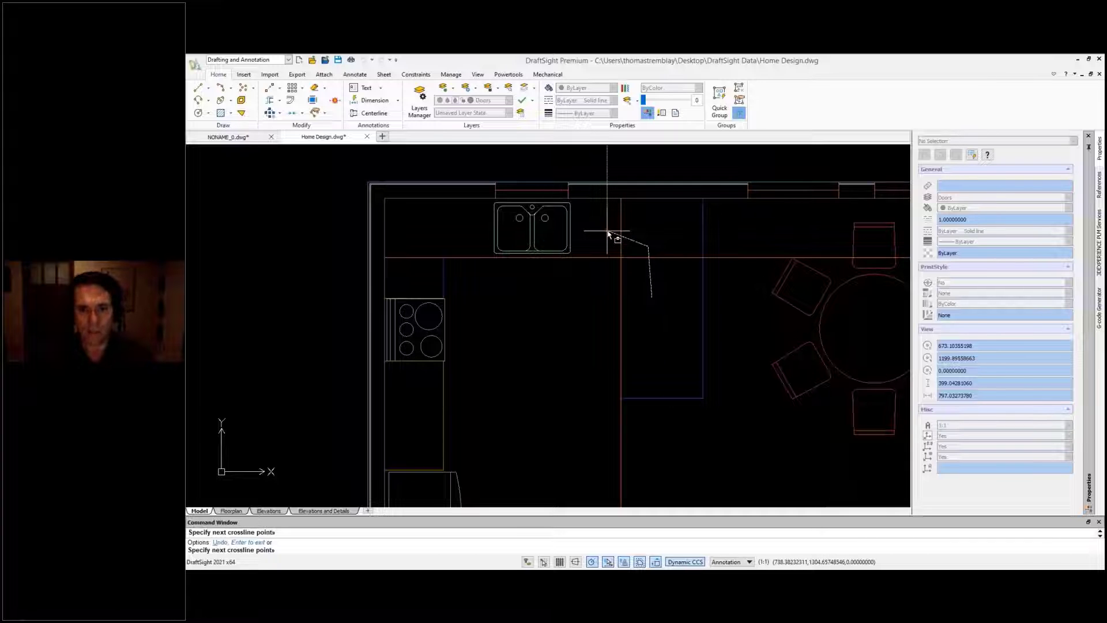
key("Return")
key("Return")
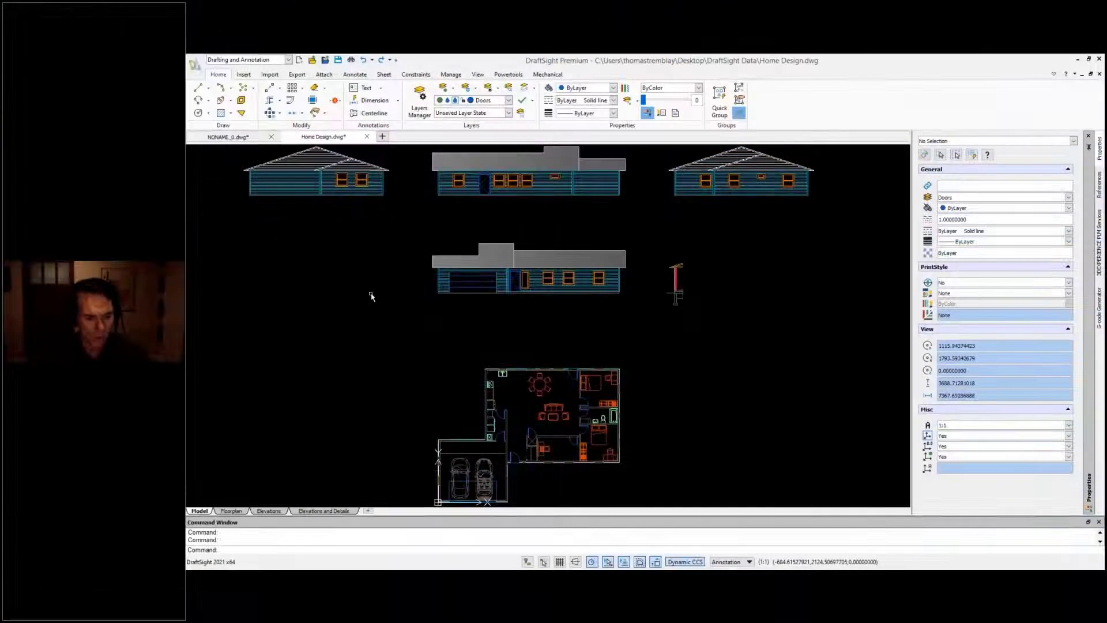
type("Z")
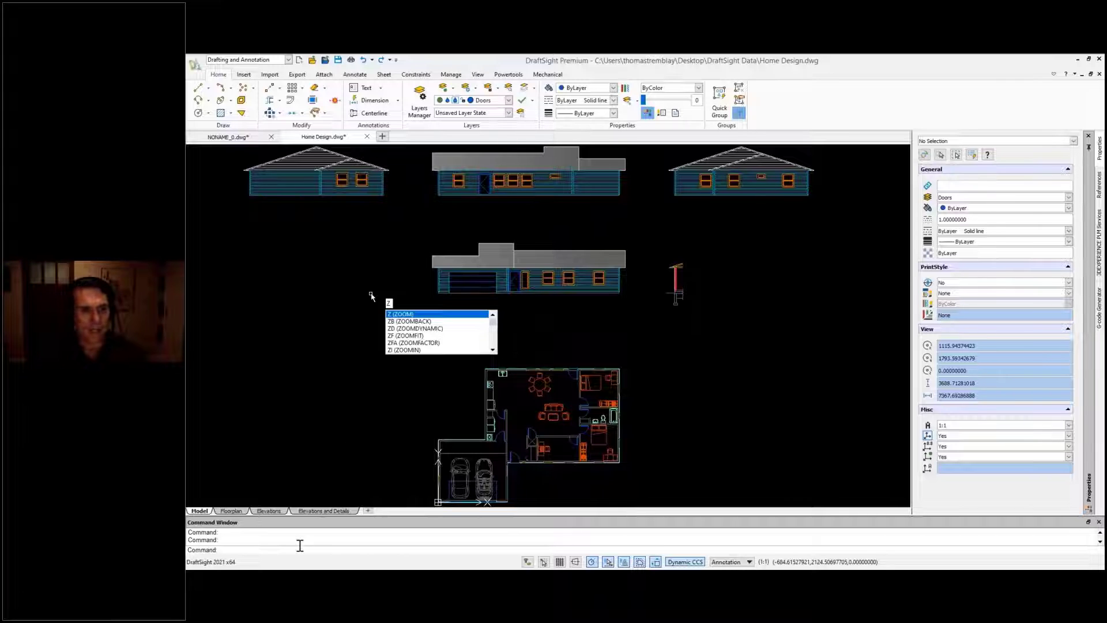
type("z")
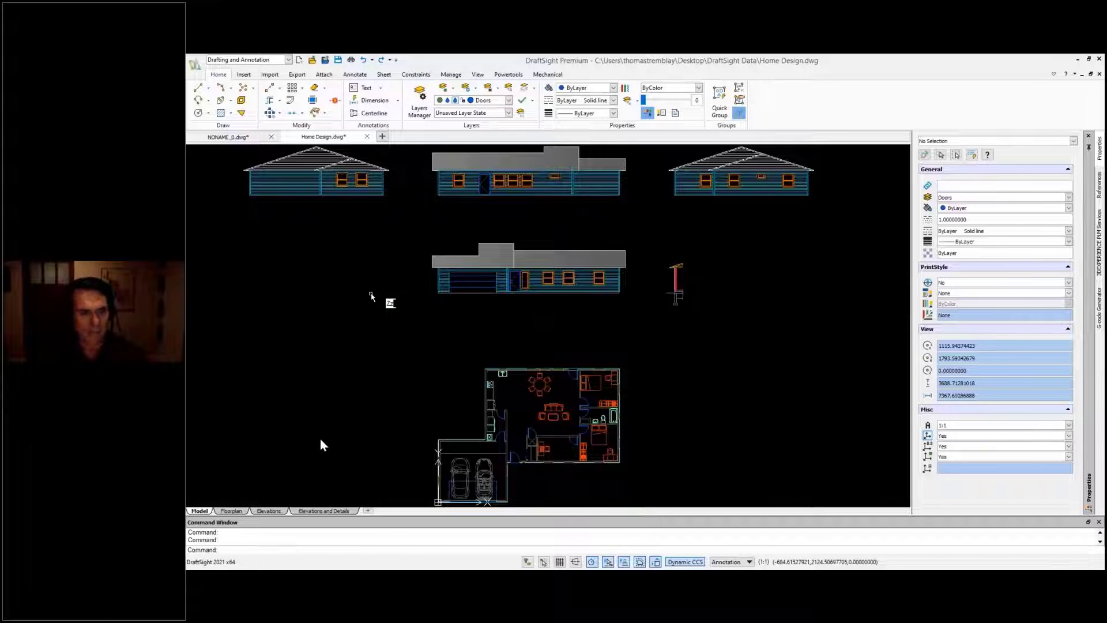
type("z")
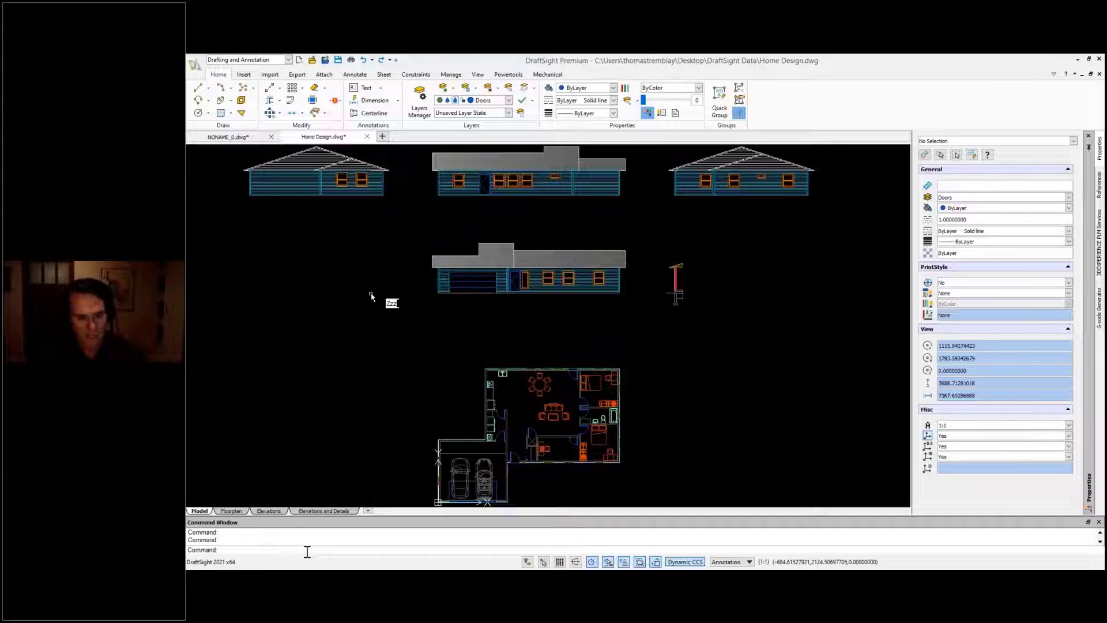
key("Escape")
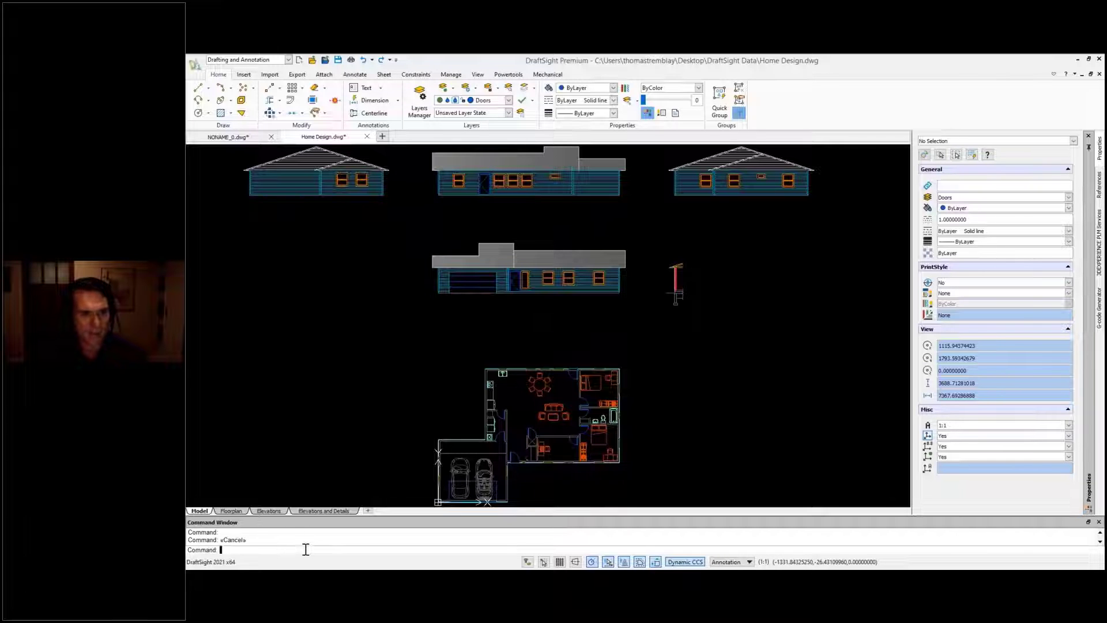
type("Z")
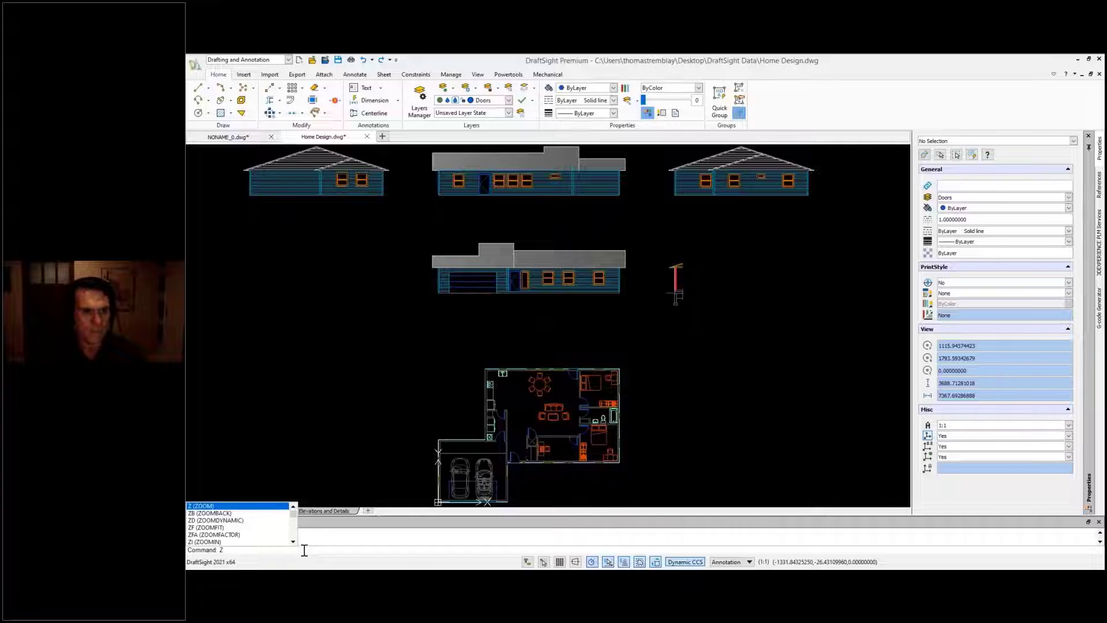
key("Escape")
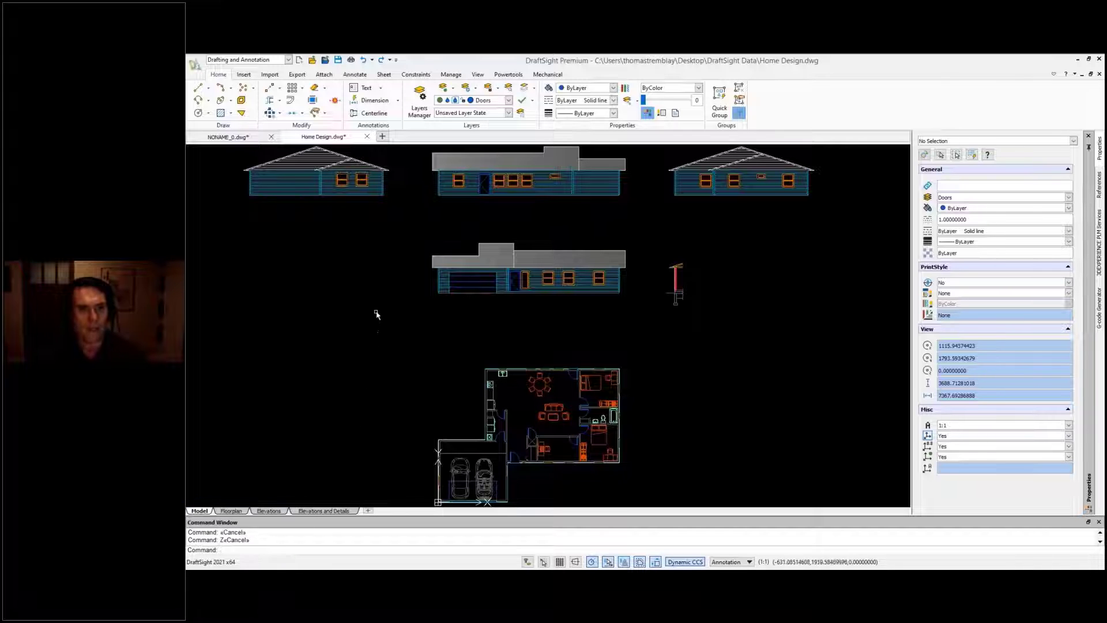
Step: Zoom to a window around the kitchen corner of the floor plan
type("z")
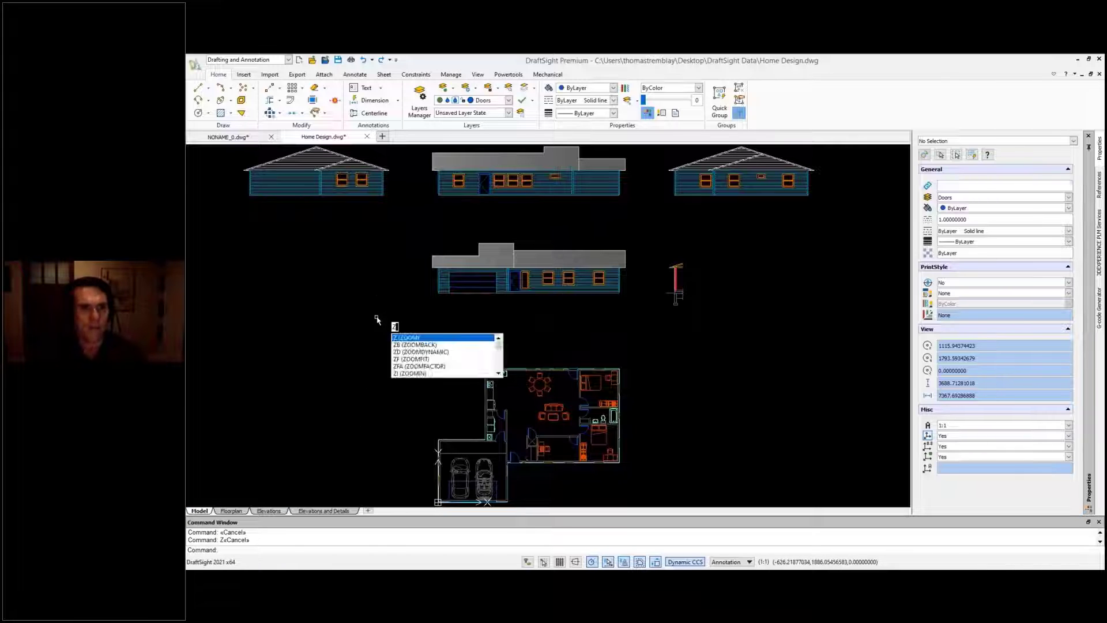
key("Return")
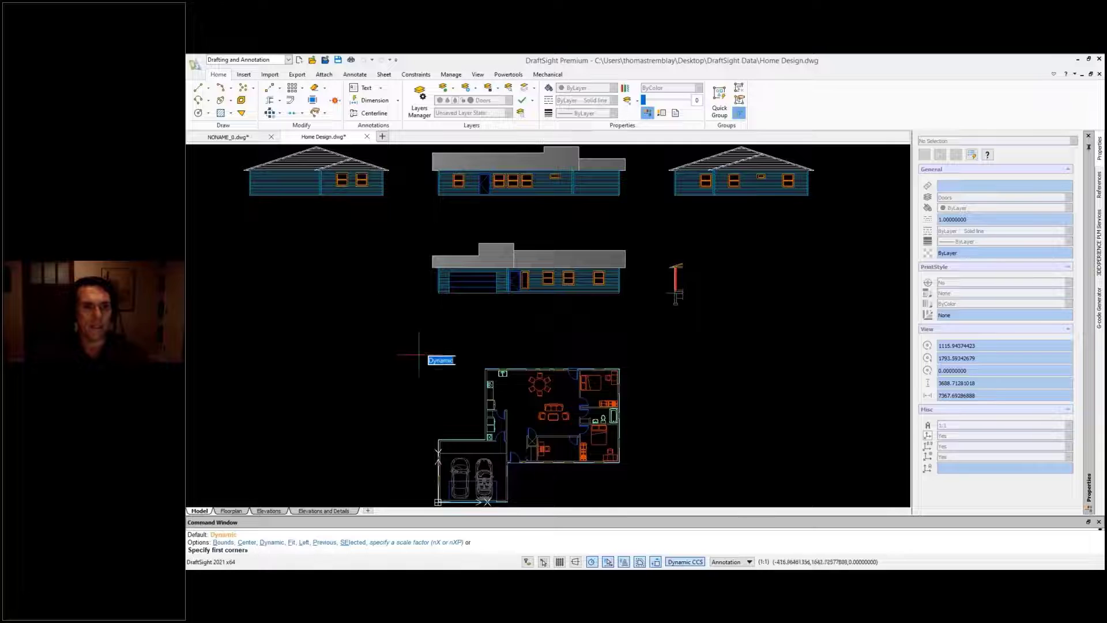
left_click(482, 365)
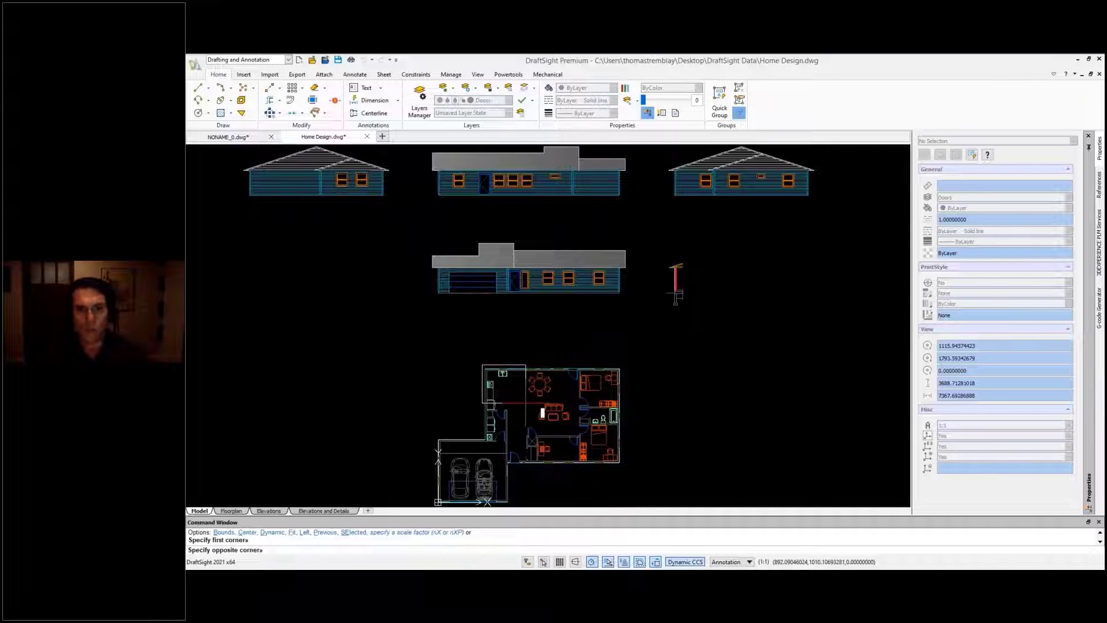
left_click(525, 401)
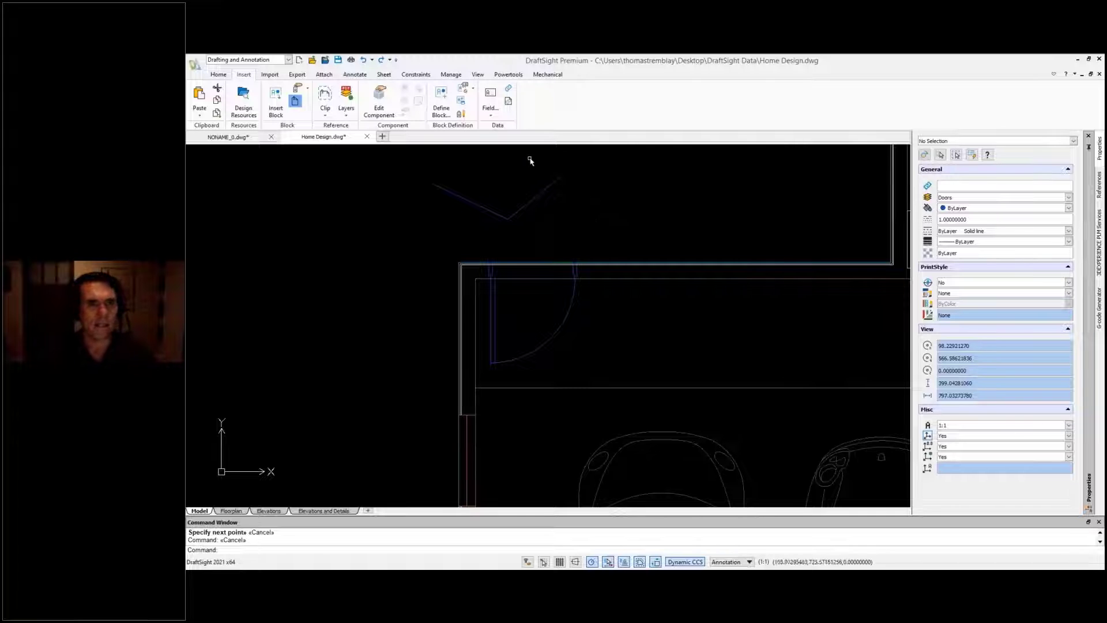
Step: Open the mouse gesture settings with 4 gestures, filter to the commands with assigned gestures for review, and restore the full command list
left_click(448, 75)
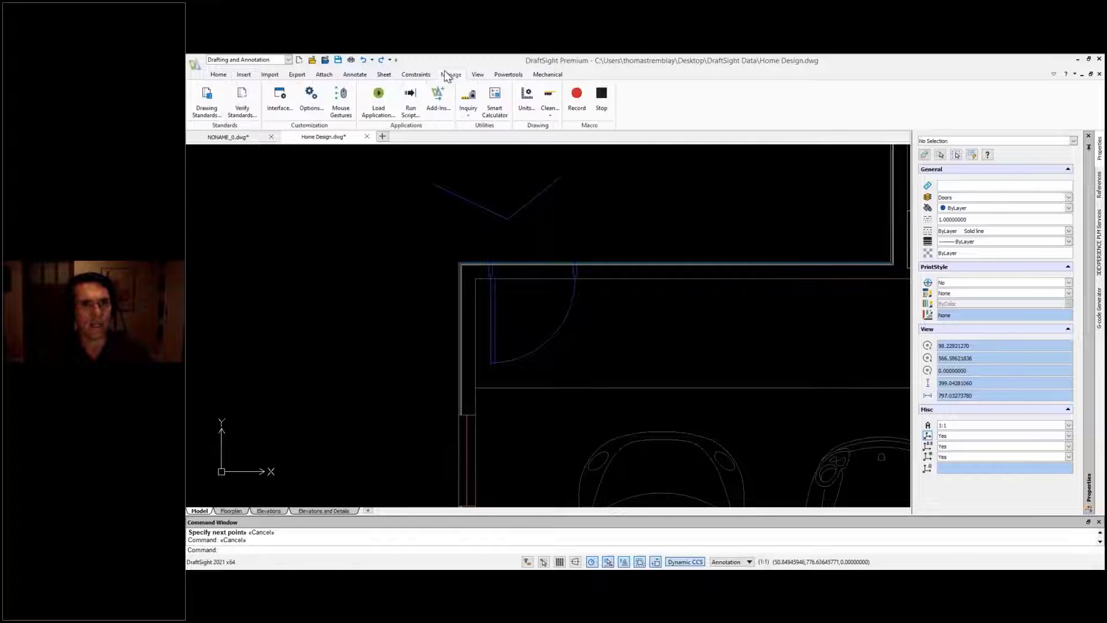
left_click(347, 94)
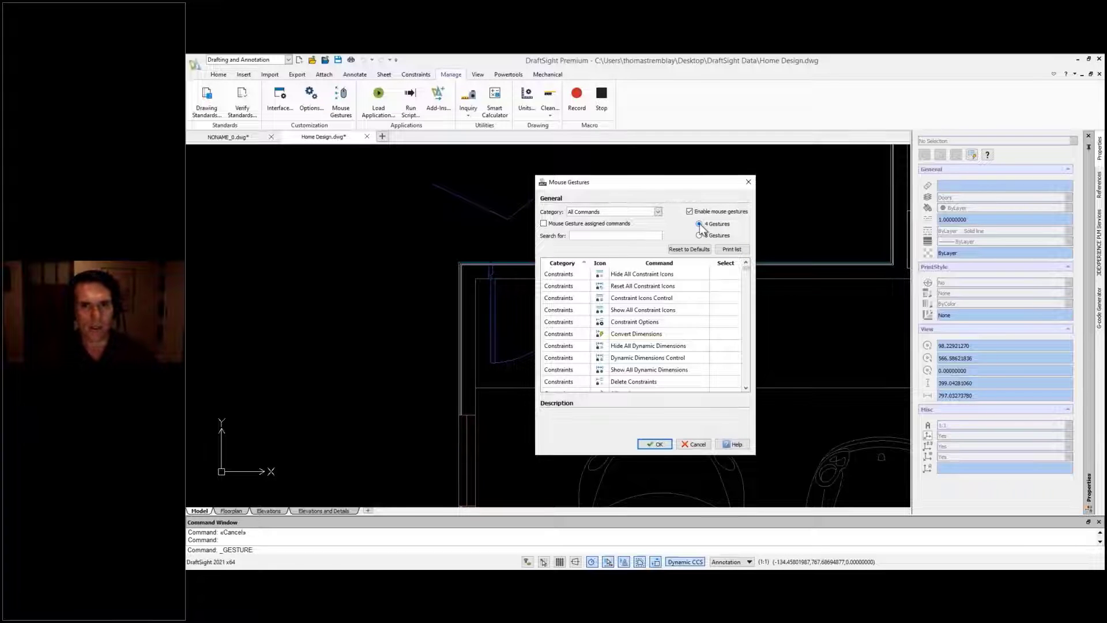
left_click(700, 224)
left_click(543, 223)
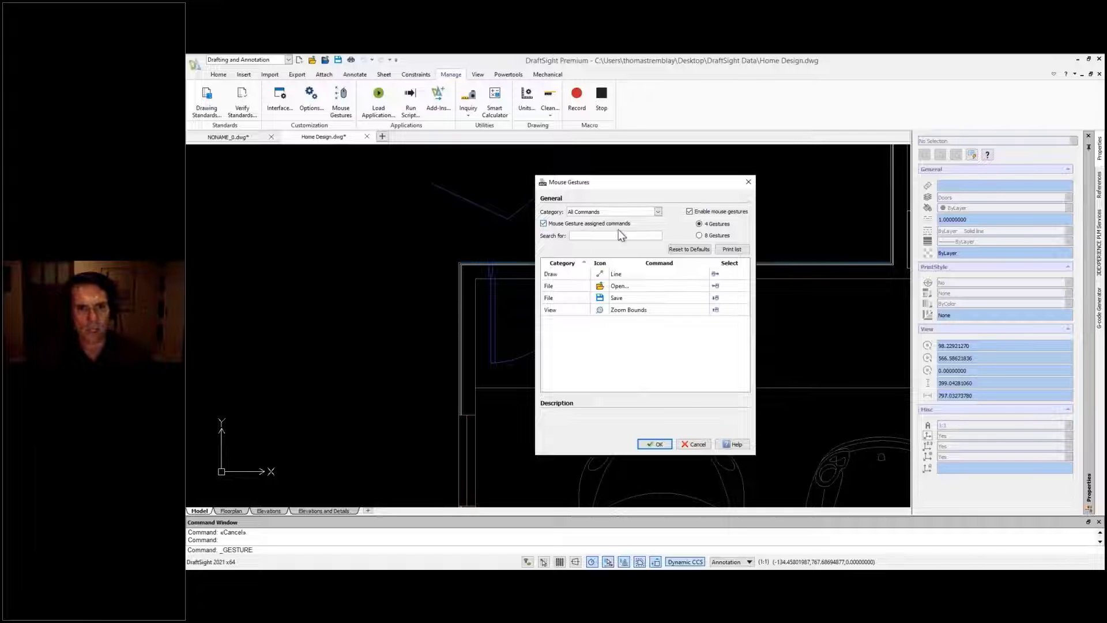
left_click(543, 224)
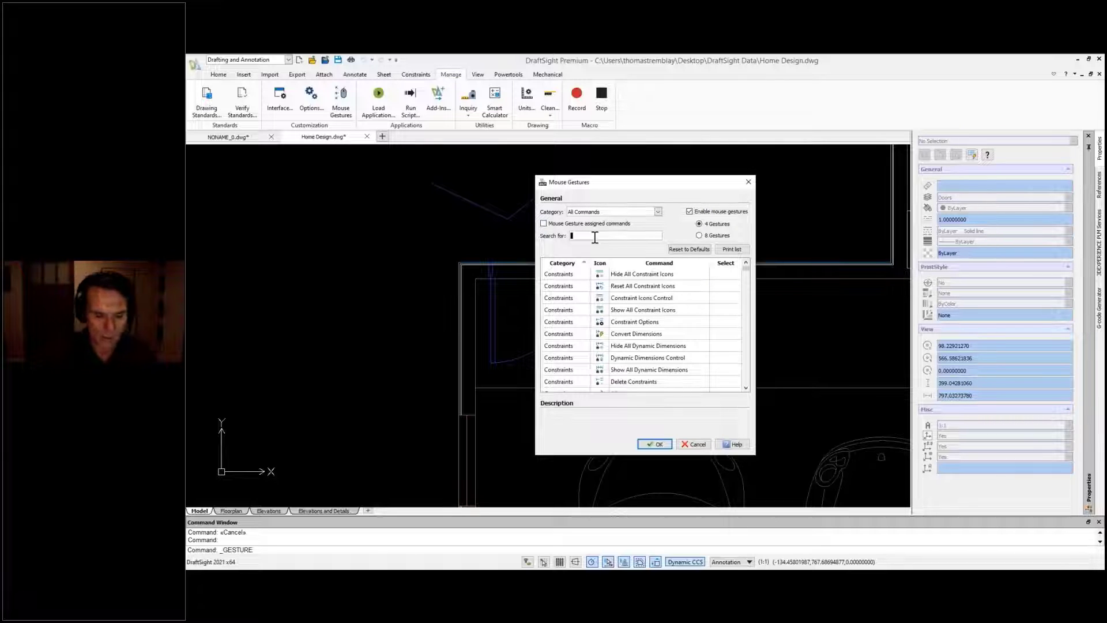
Step: Find the Power Trim command by searching for "power", assign it to the downward mouse gesture and apply the gesture settings
type("power")
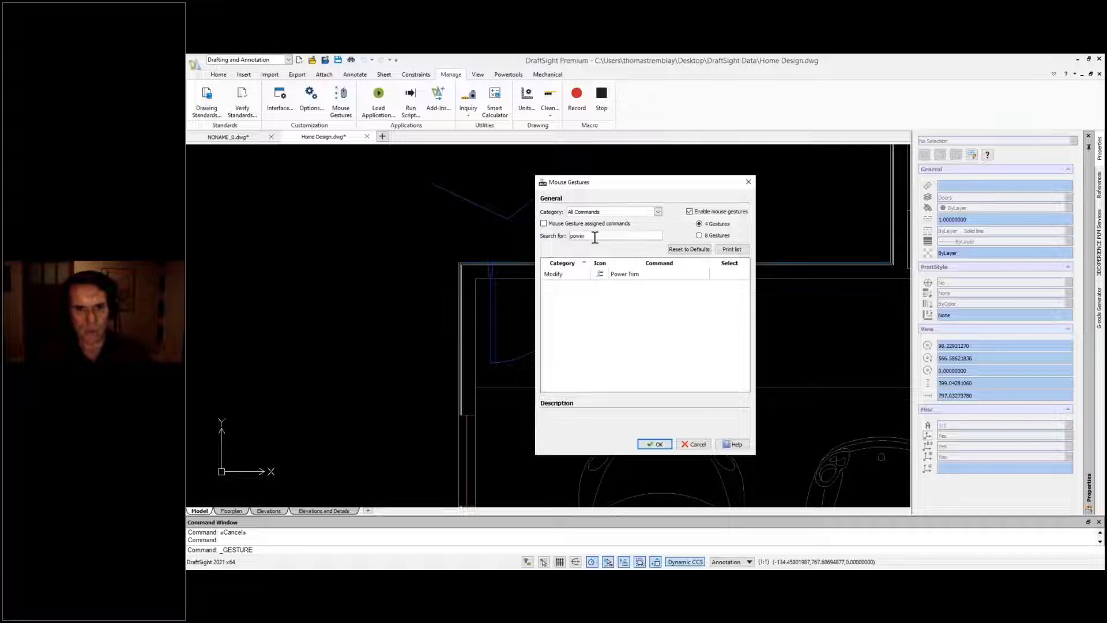
left_click(733, 274)
left_click(744, 274)
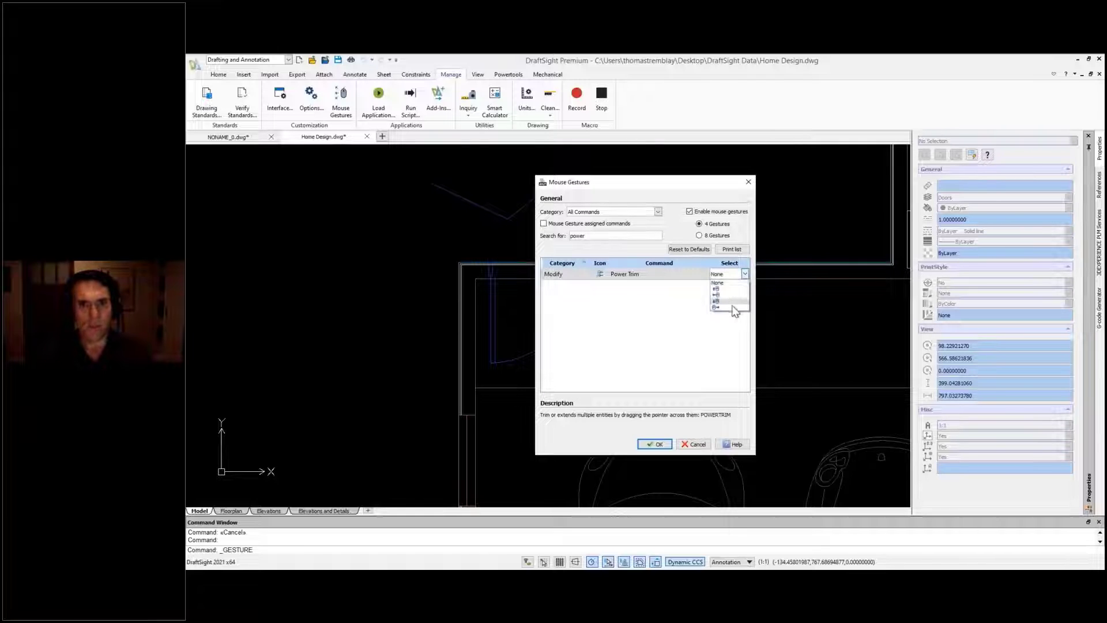
left_click(730, 301)
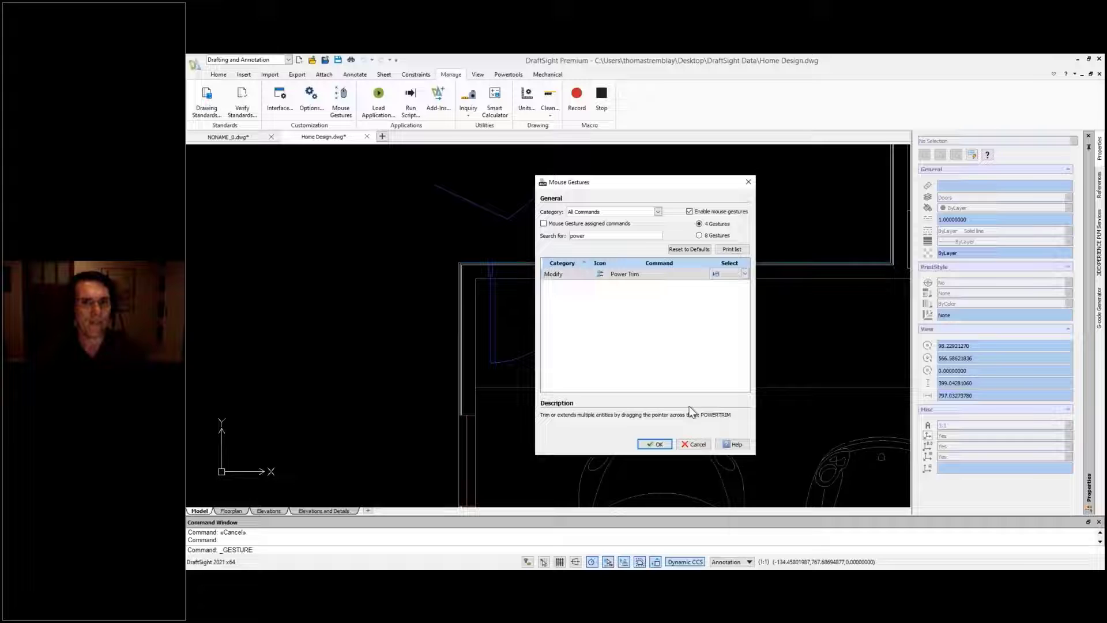
left_click(658, 444)
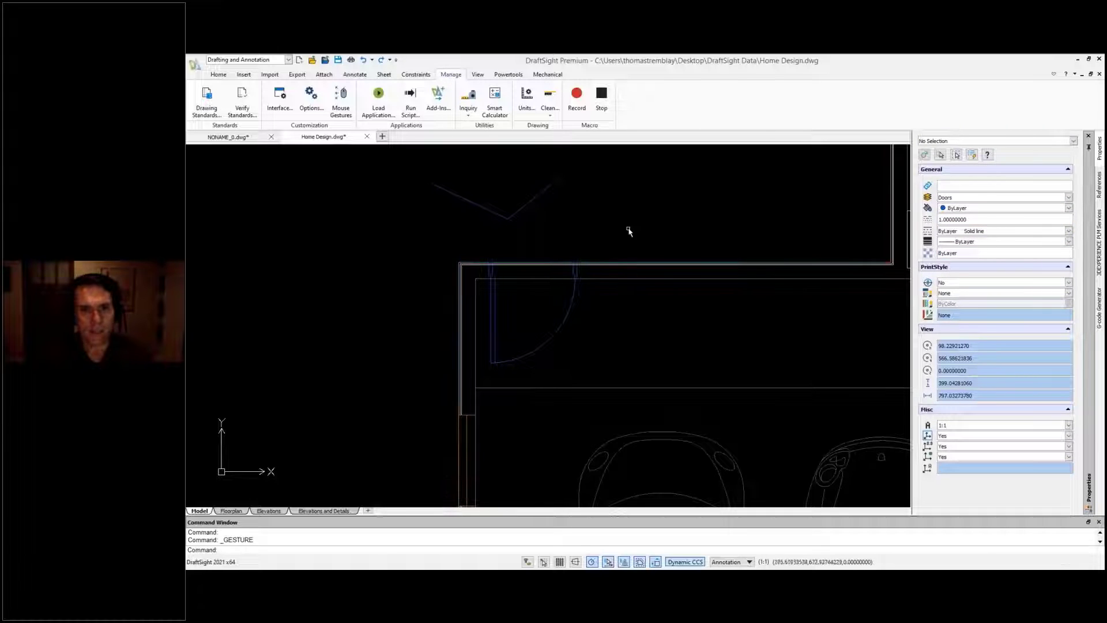
Step: Start Power Trim with its mouse gesture and trim the wall lines that cross the garage door swing's opening
right_click_drag(652, 197, 652, 225)
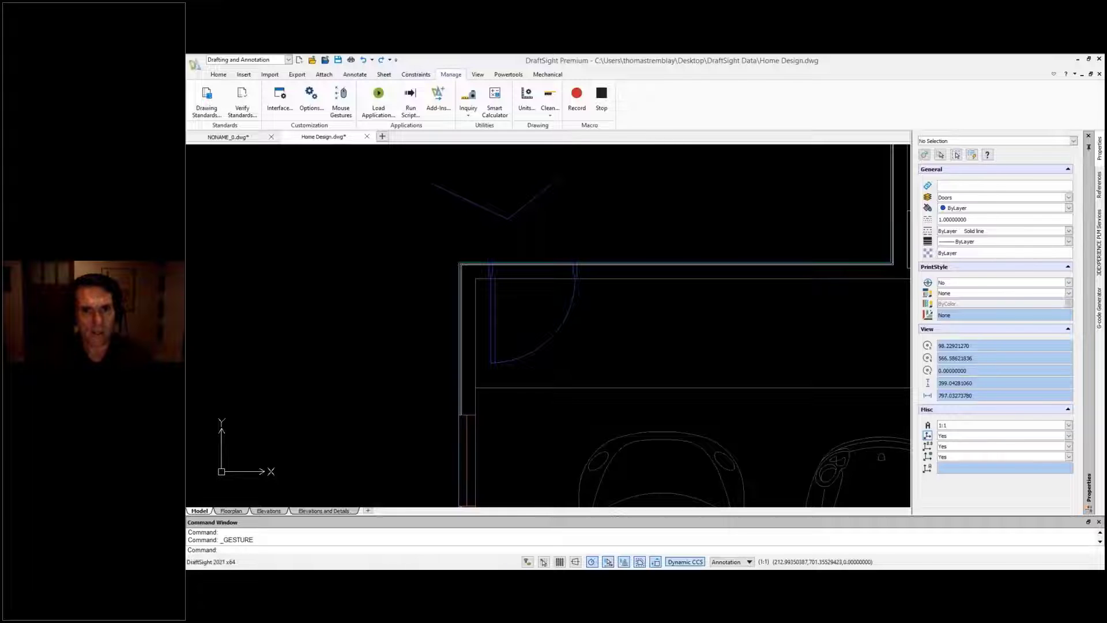
mouse_move(558, 290)
left_mouse_down()
mouse_move(545, 273)
mouse_move(496, 270)
left_mouse_up()
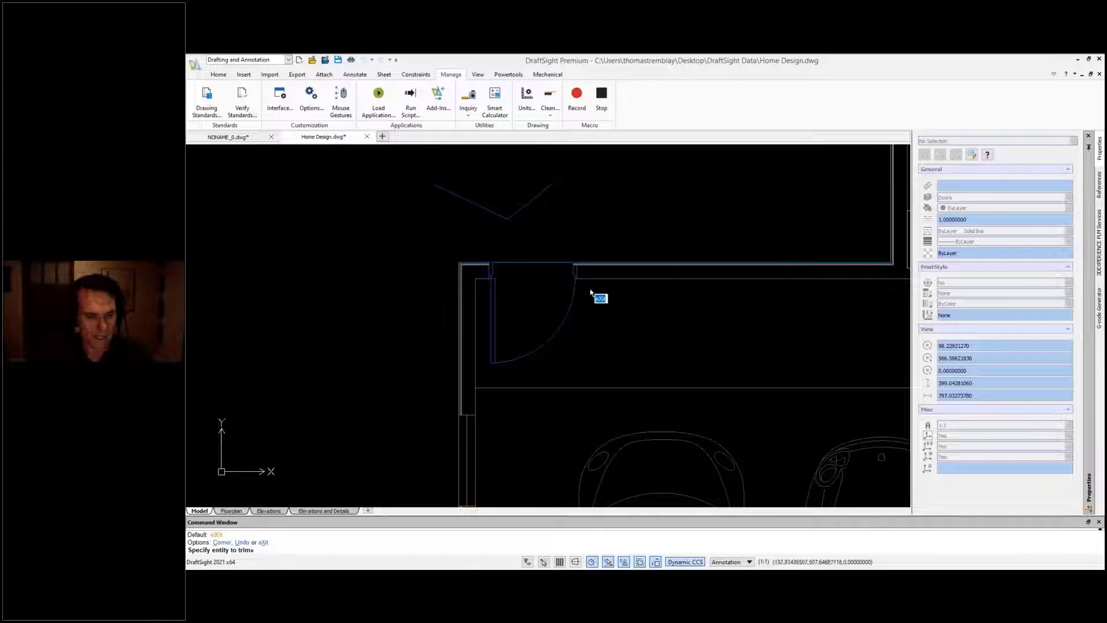
Step: Start Power Trim with its mouse gesture and trim the wall lines crossing the office door's opening
key("Escape")
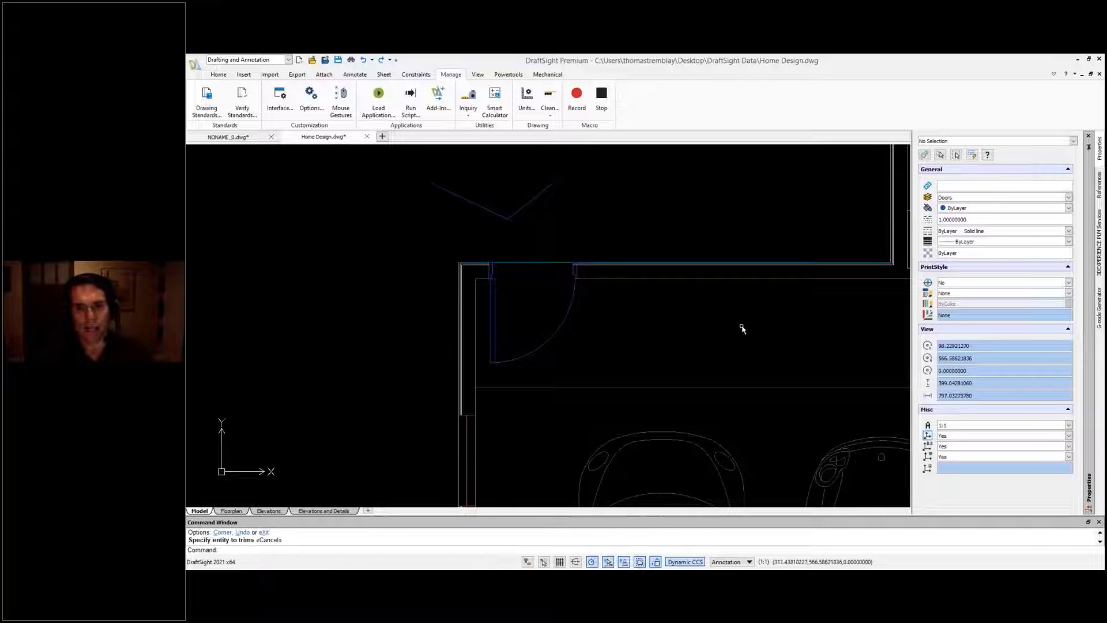
scroll(742, 328, "down", 3)
middle_click_drag(743, 329, 209, 313)
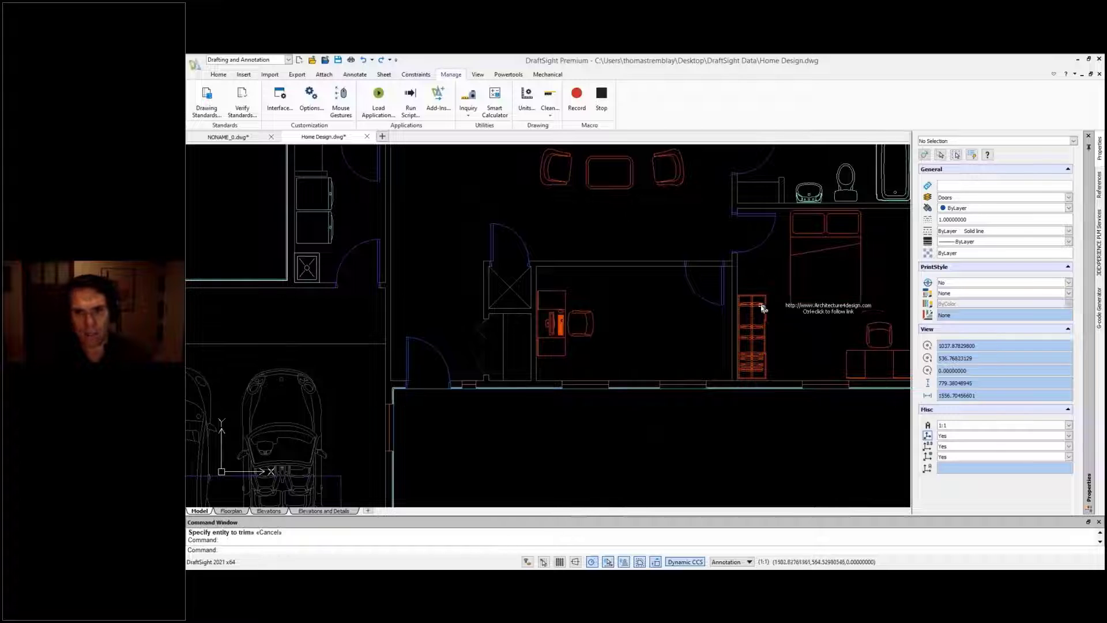
scroll(762, 308, "up", 4)
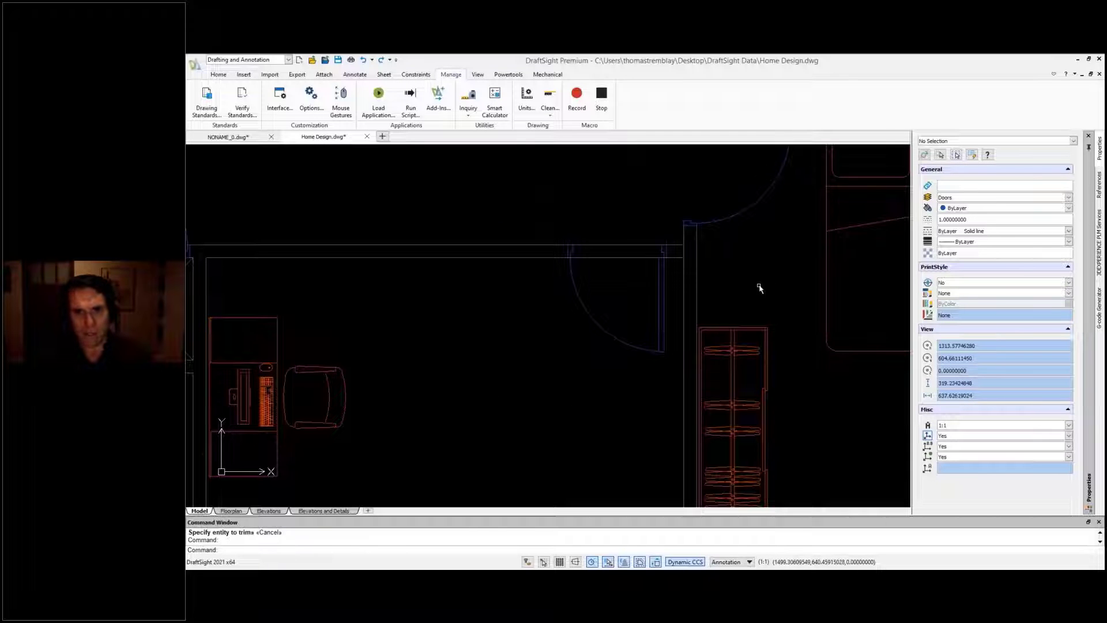
middle_click_drag(791, 394, 790, 321)
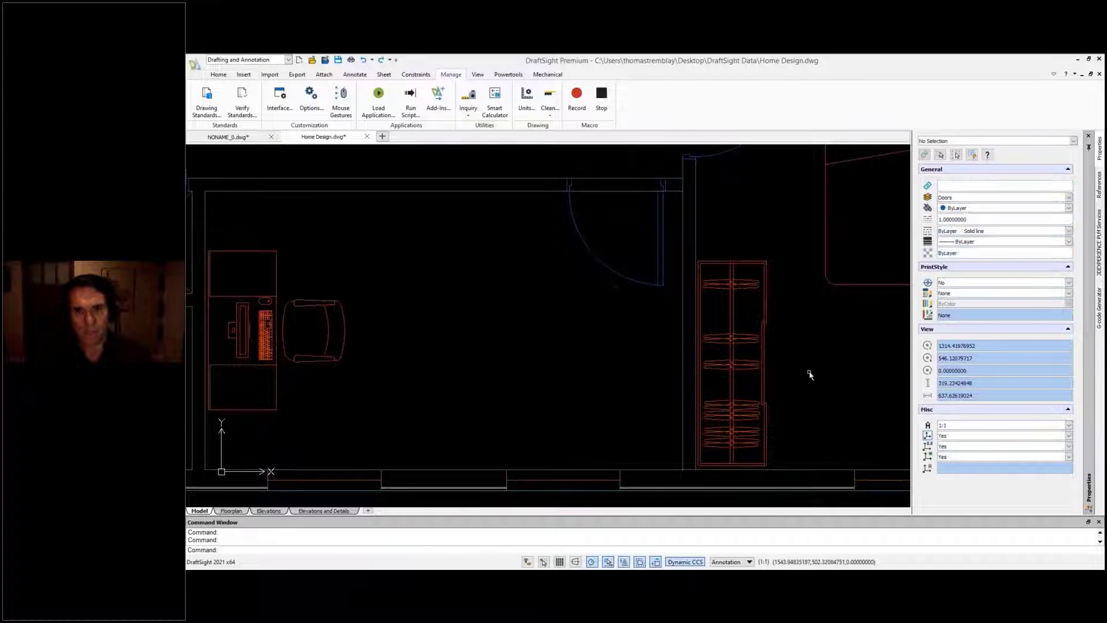
right_click_drag(512, 239, 510, 334)
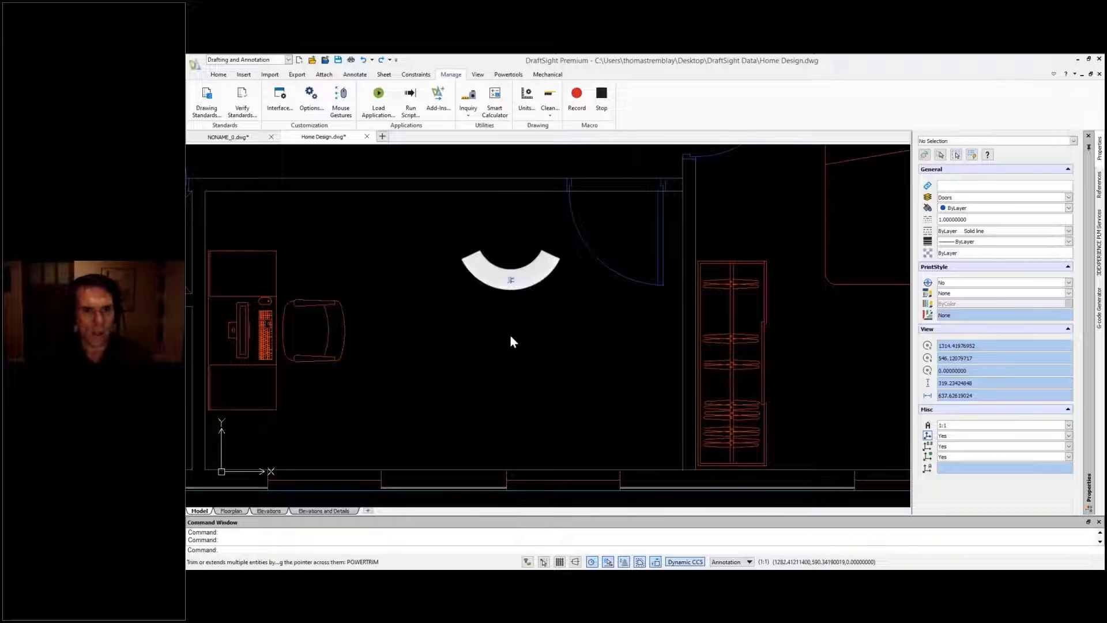
left_click(588, 191)
left_click(582, 178)
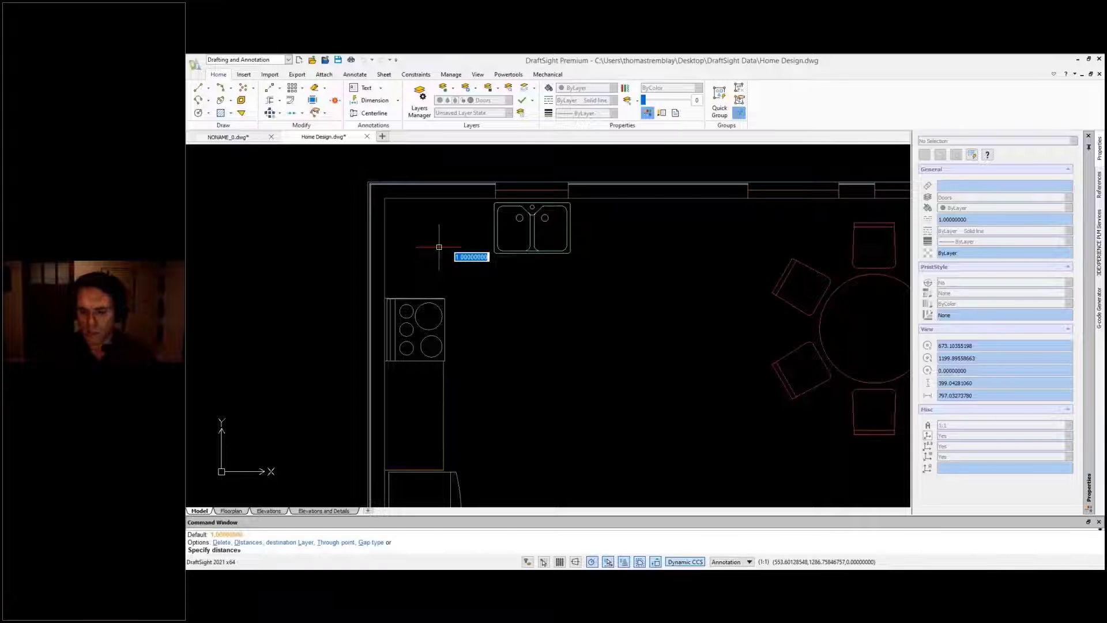
Step: Offset the kitchen's upper inner wall line 65 units into the room, past the sink, and end the command
type("65")
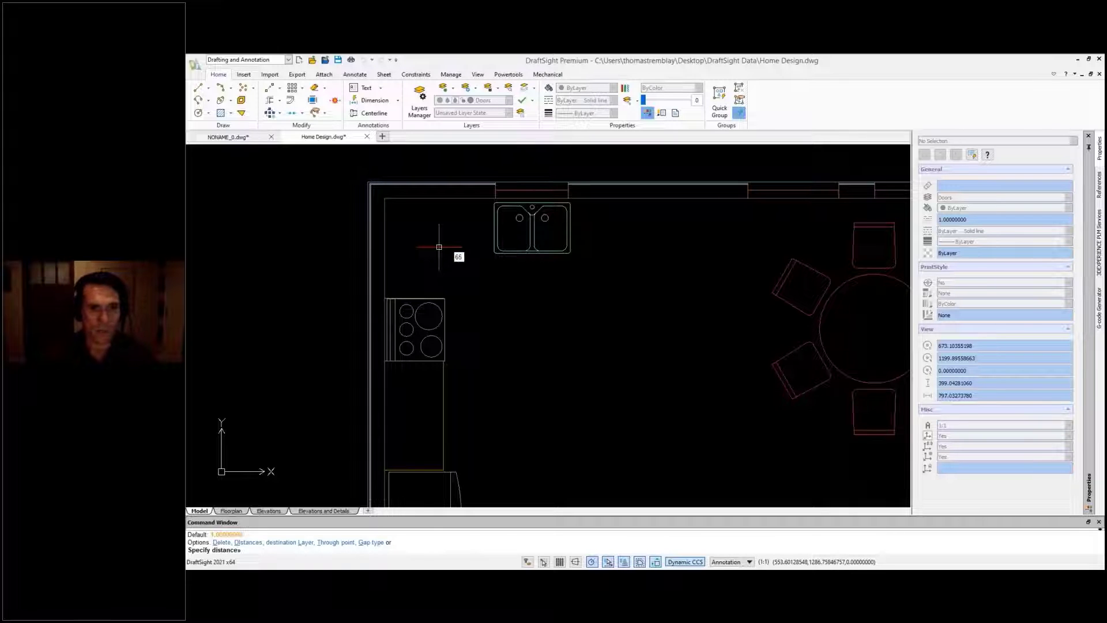
key("Return")
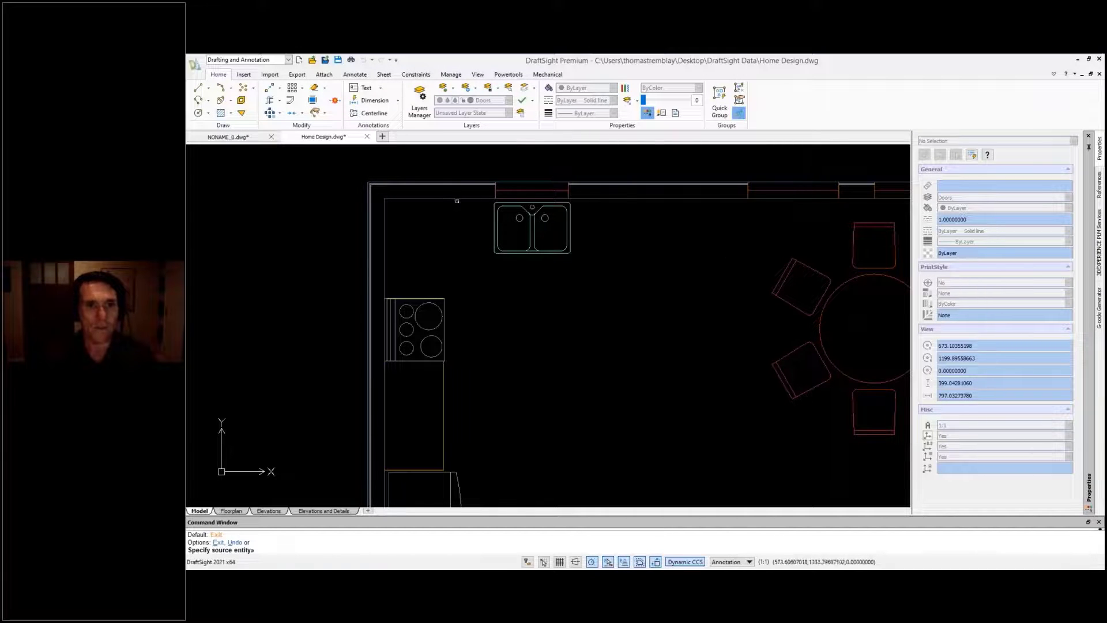
left_click(456, 200)
left_click(454, 229)
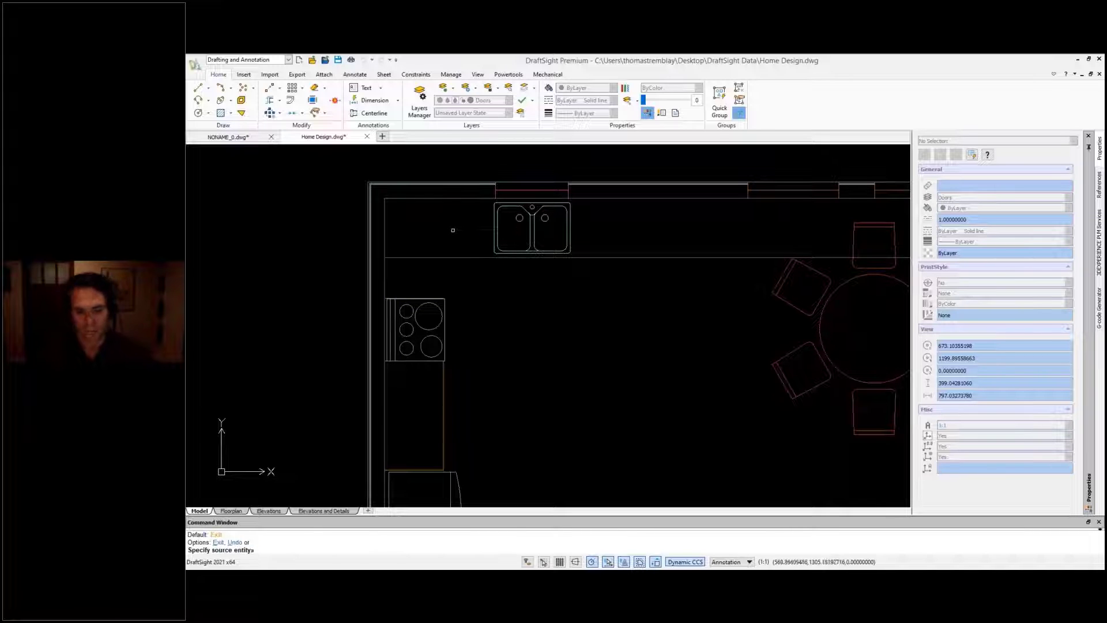
key("Escape")
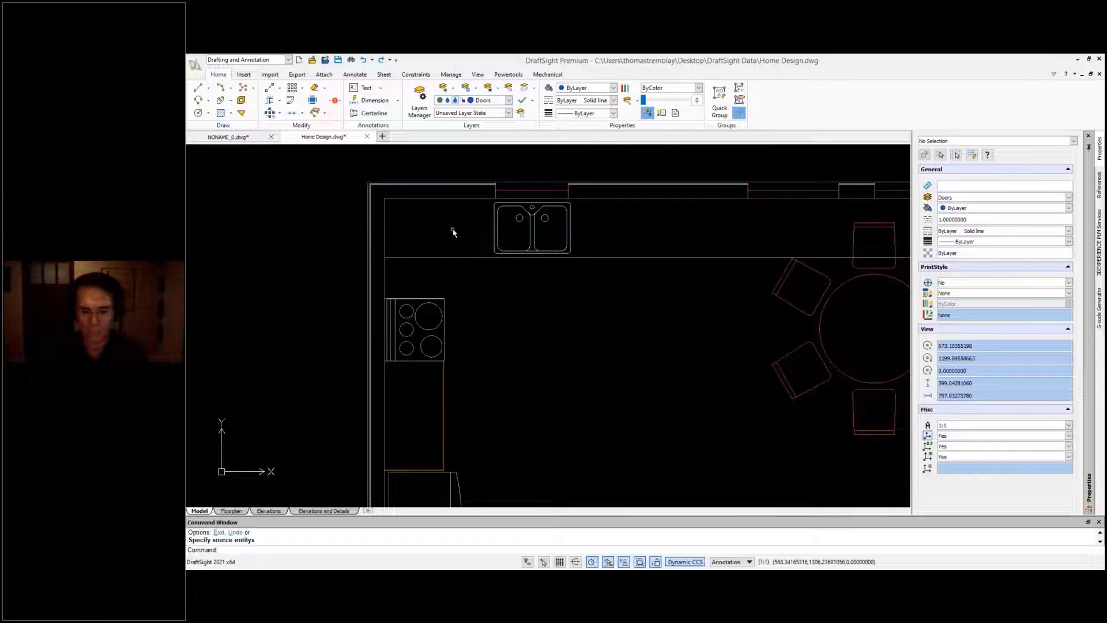
Step: Repeat the Offset command with a distance of 1 on the kitchen's left inner wall line, toward the room
key("Return")
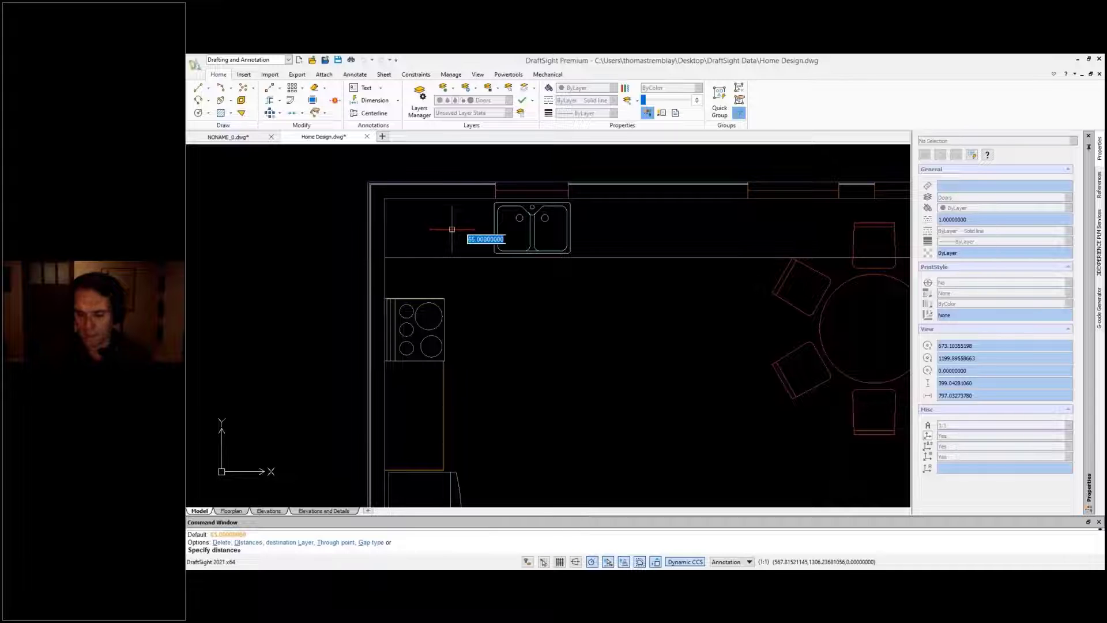
type("1")
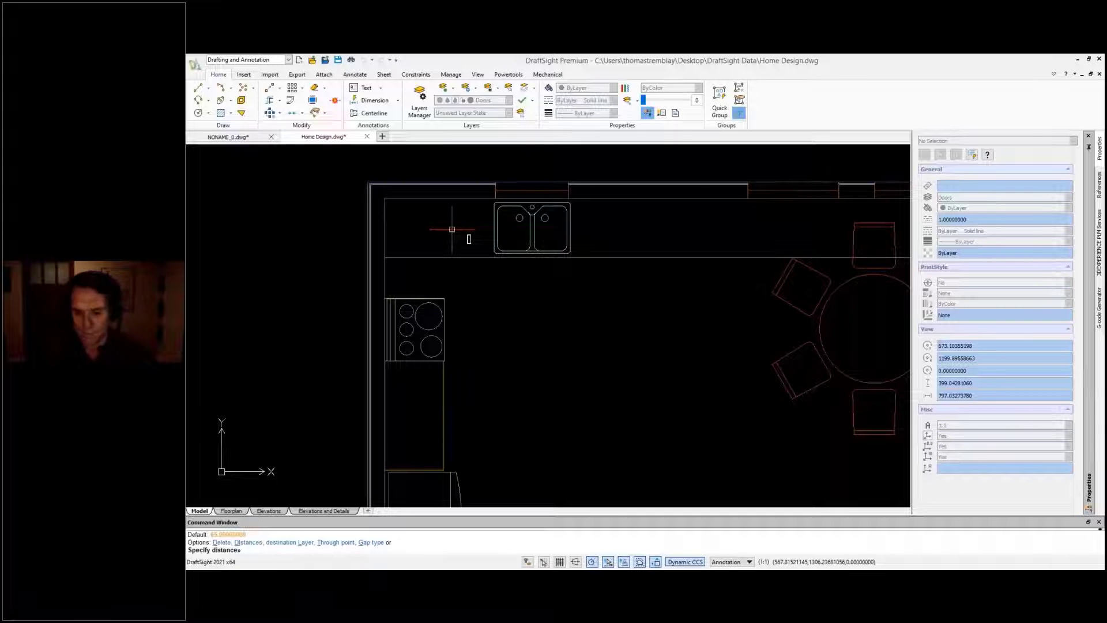
key("Return")
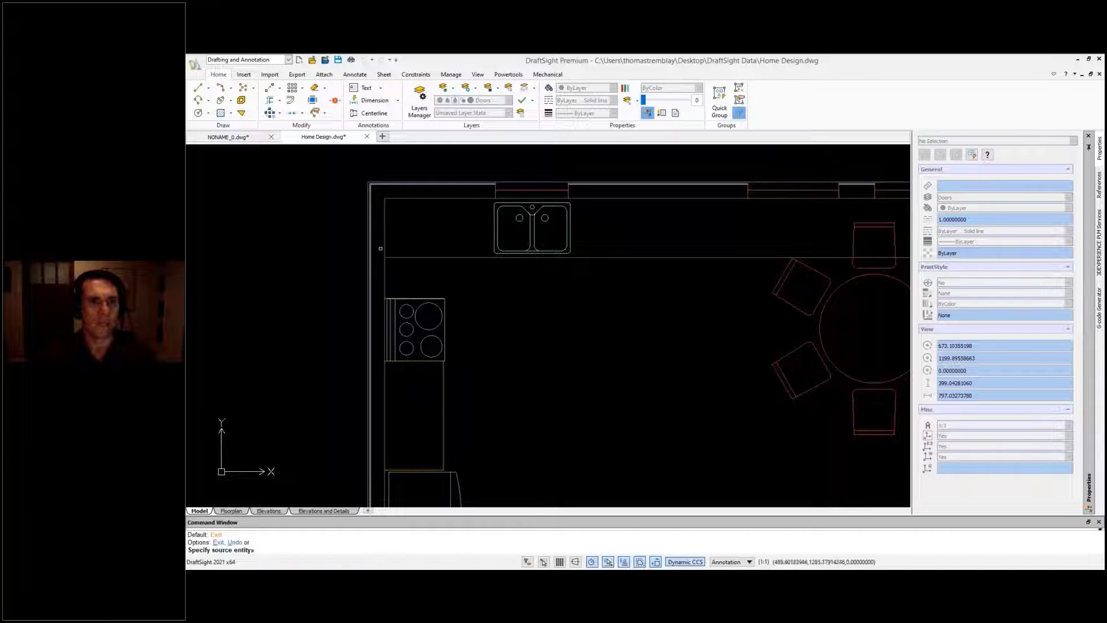
left_click(384, 244)
left_click(431, 238)
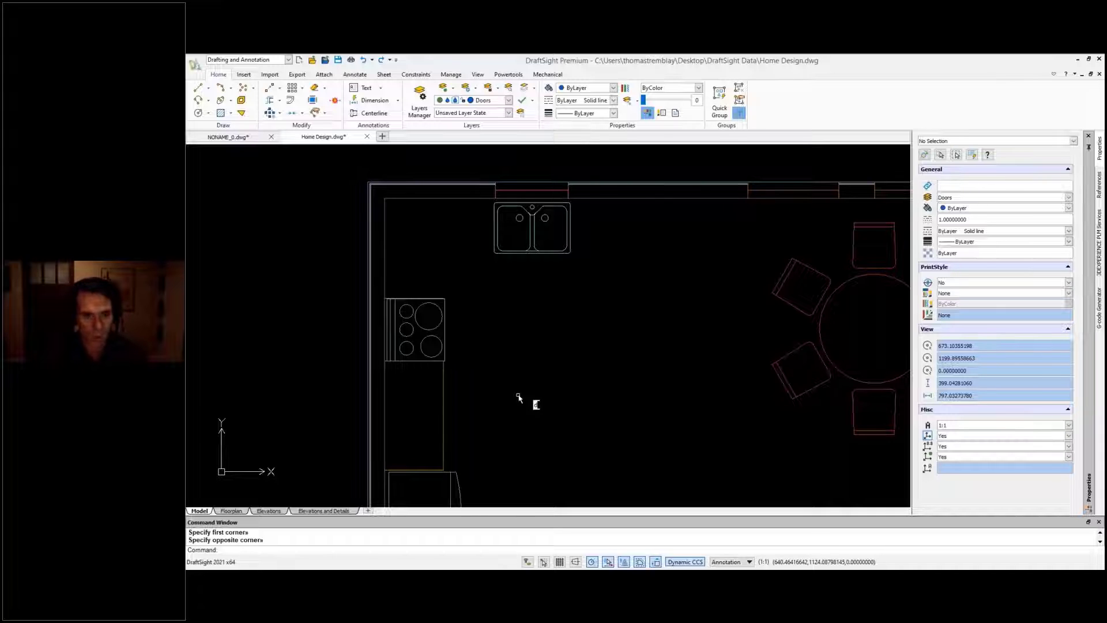
Step: Enter the start of the DONUT command at the pointer to view the matching suggestions, and dismiss it
type("ONU")
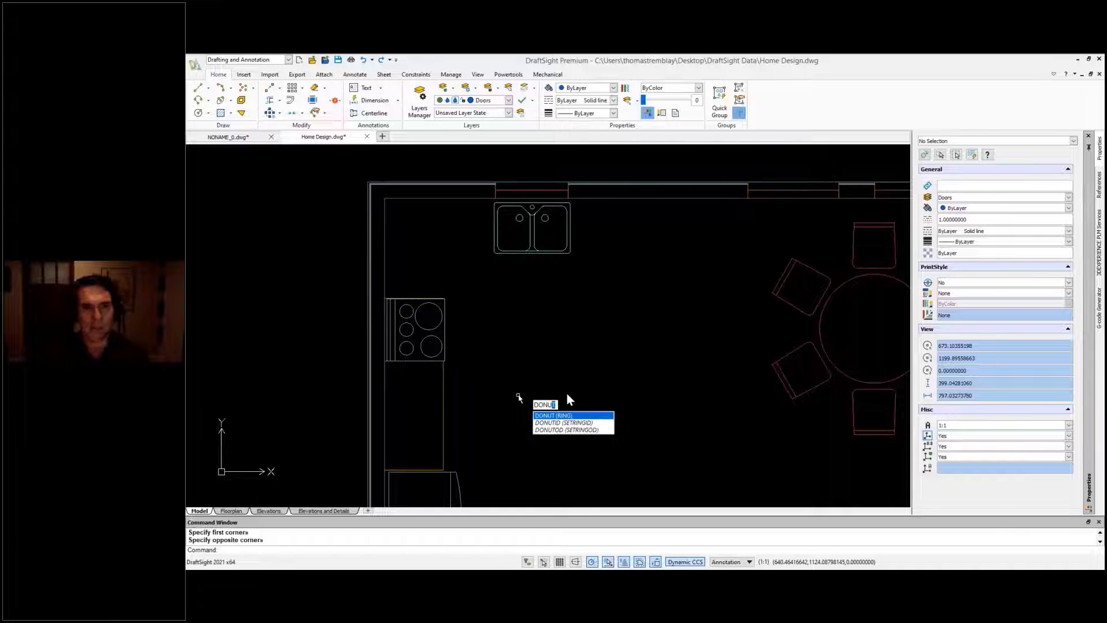
key("Escape")
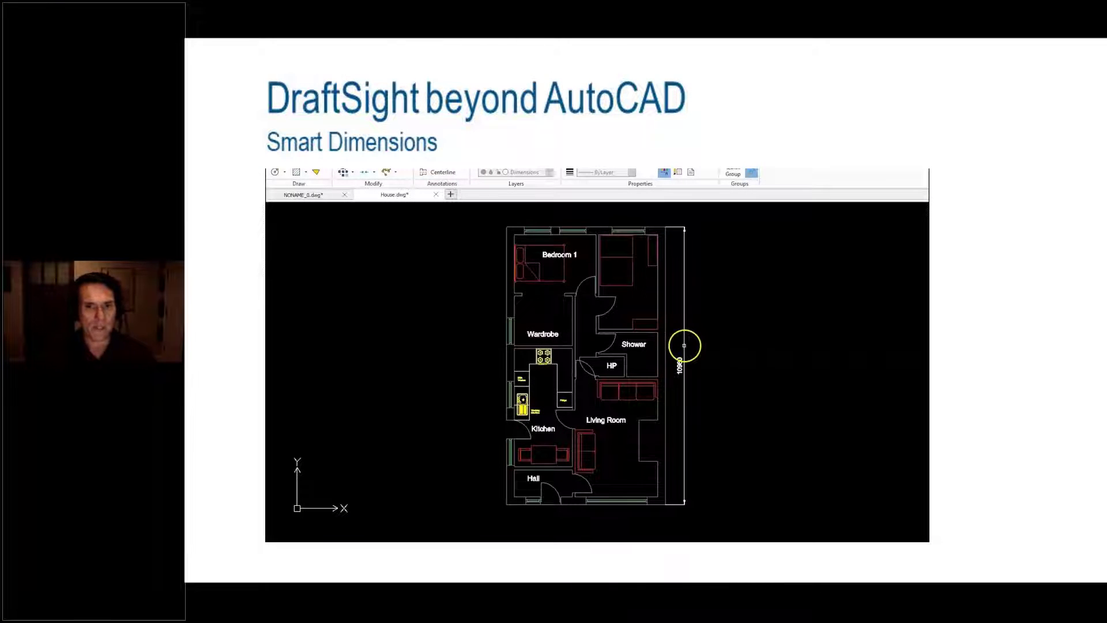
Step: Dimension the house plan's right side and top wall with Smart Dimension, and pick the left outer wall
left_click(685, 346)
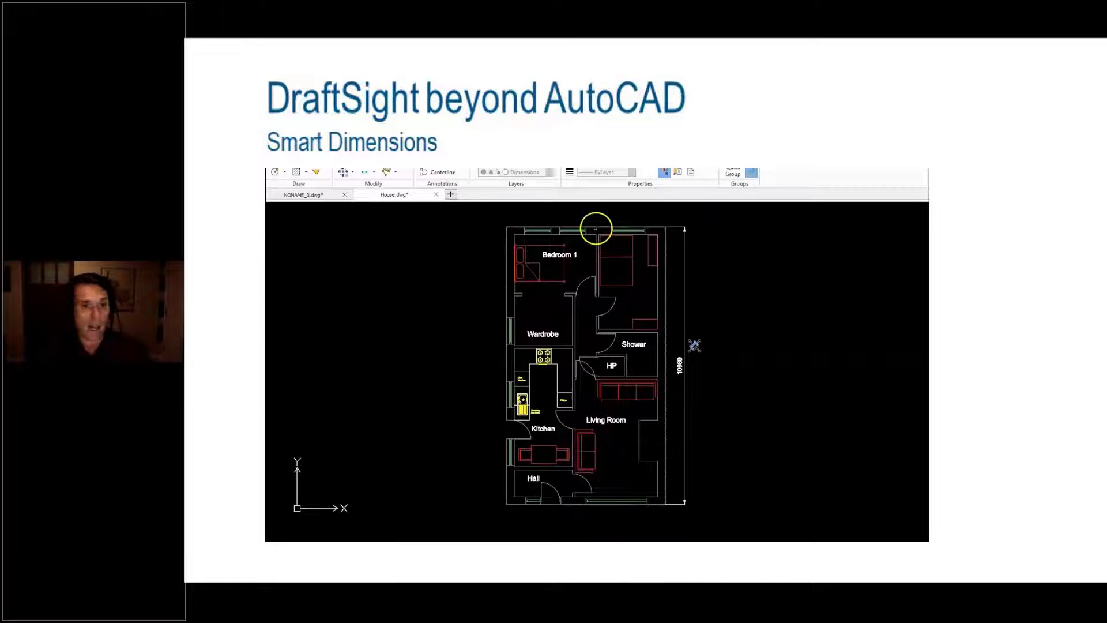
left_click(595, 229)
left_click(594, 215)
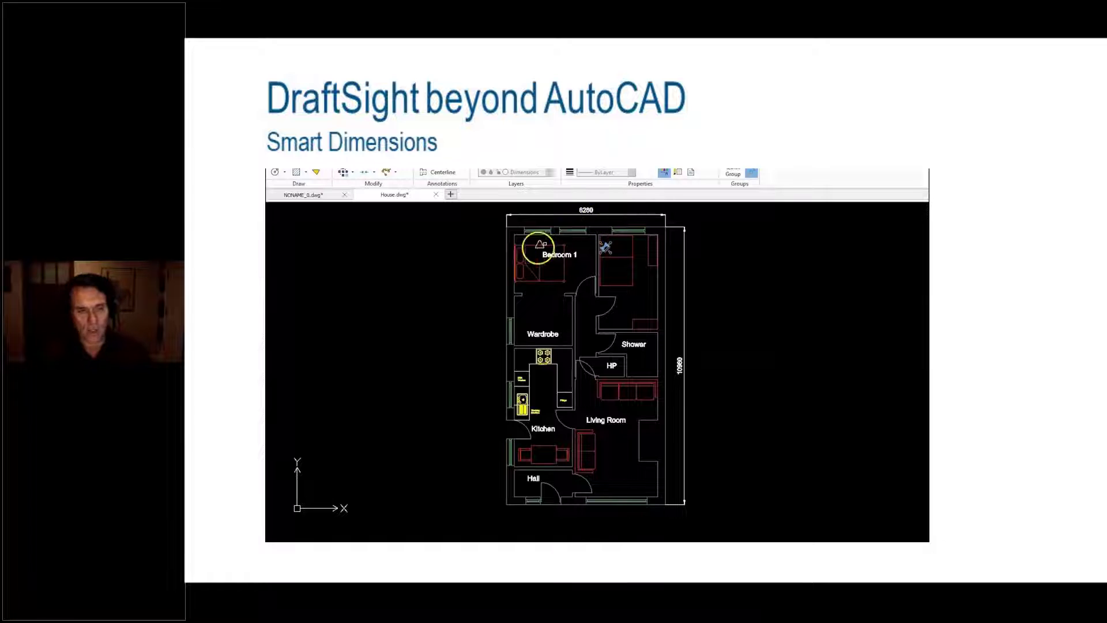
left_click(506, 276)
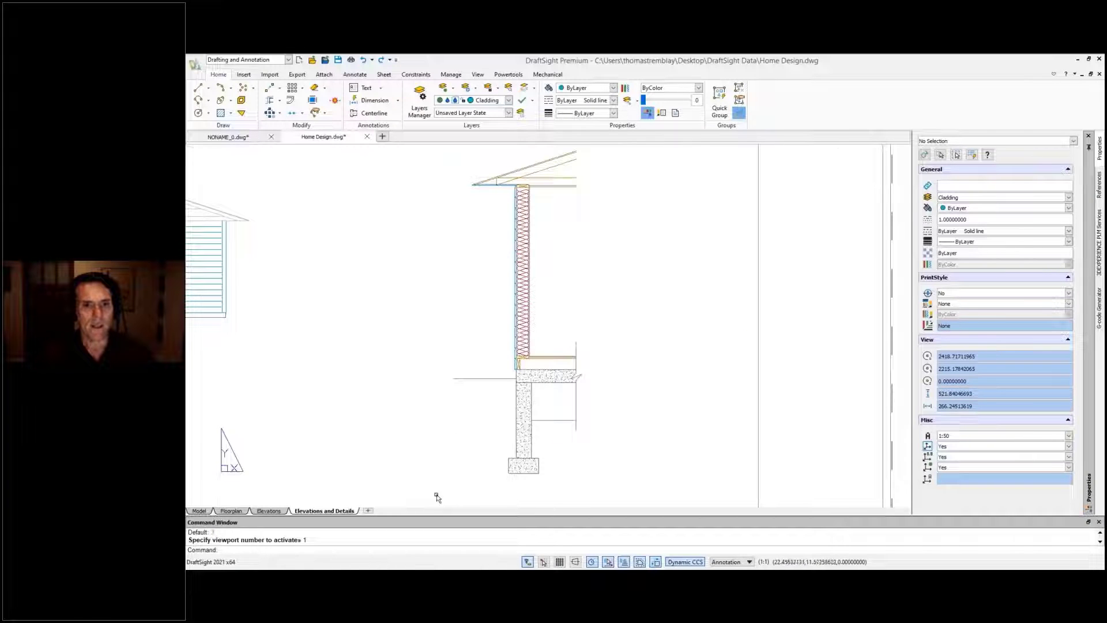
Step: Try to dimension the outer edge of the foundation wall in the section detail with Smart Dimension
scroll(444, 498, "up", 3)
middle_click_drag(467, 495, 486, 475)
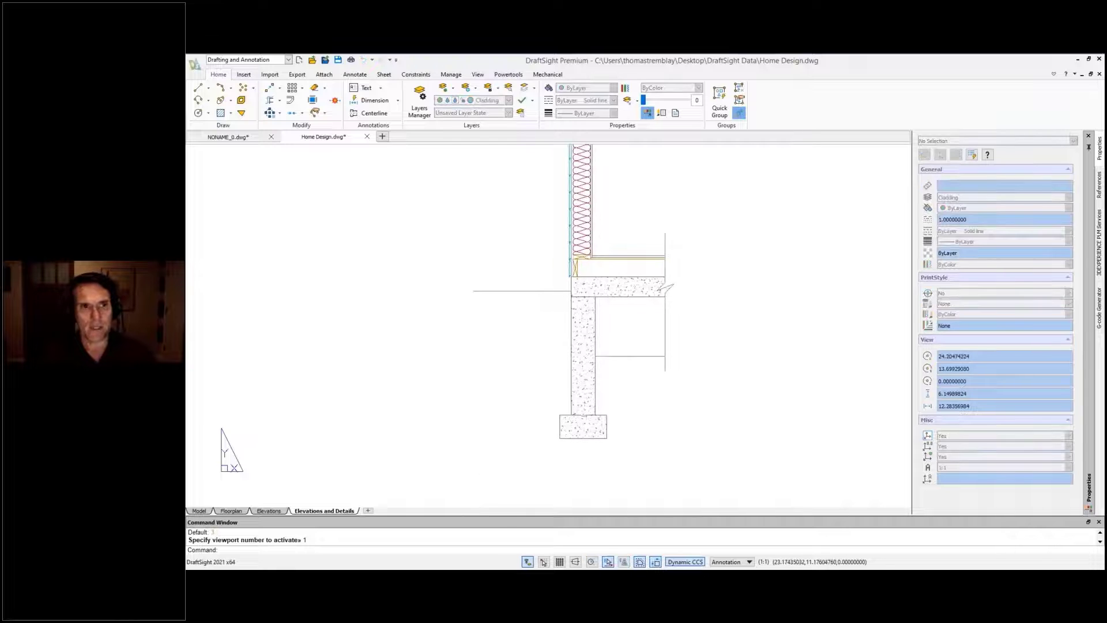
left_click(374, 102)
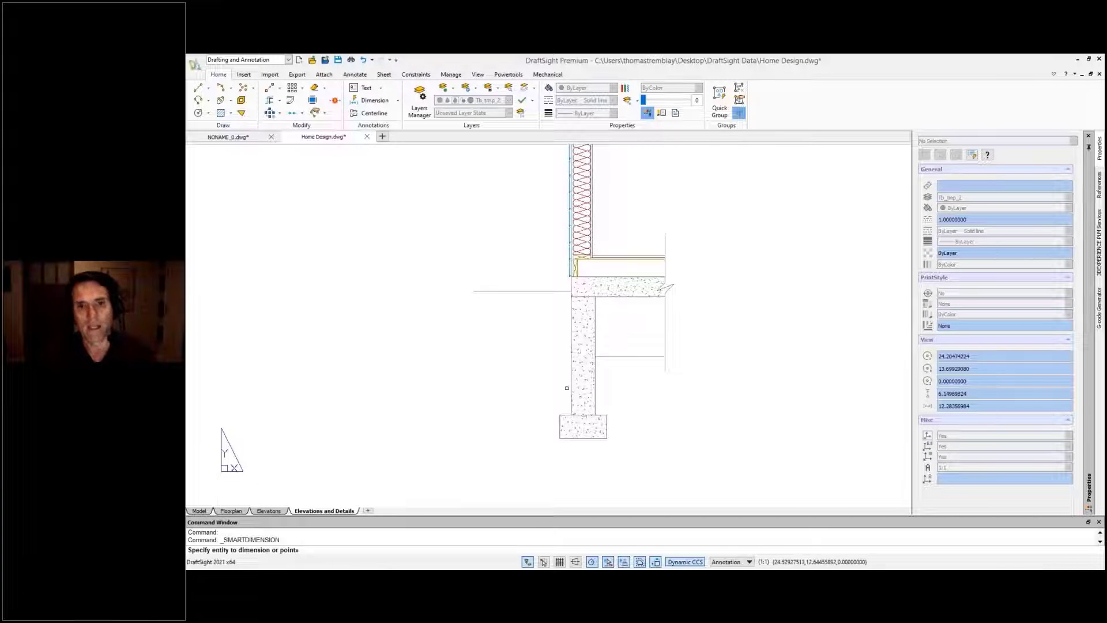
left_click(571, 387)
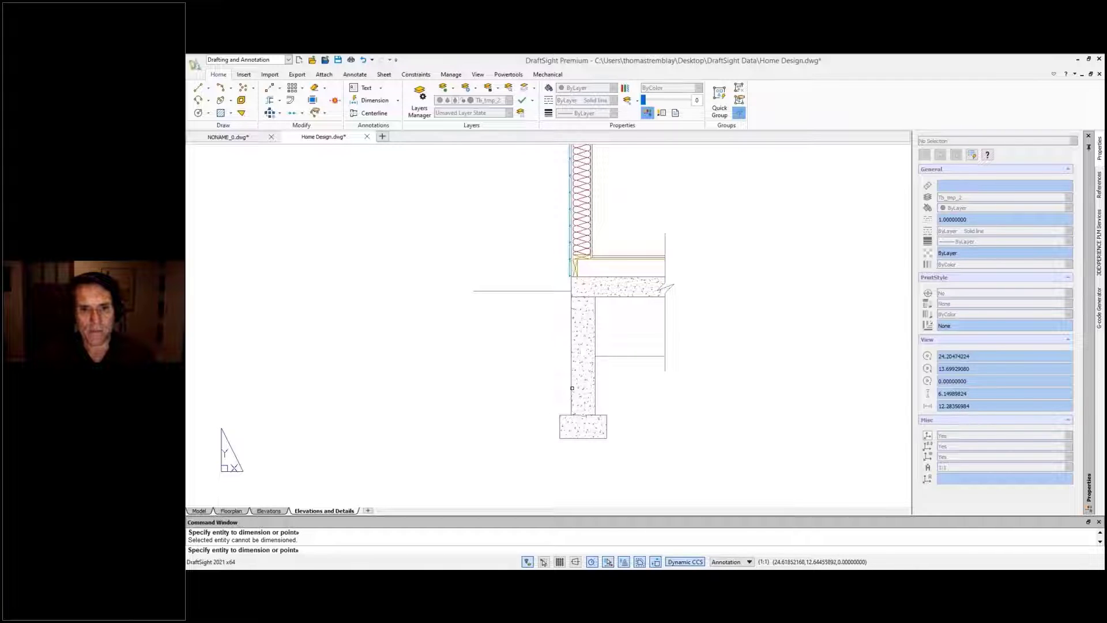
key("Escape")
double_click(551, 387)
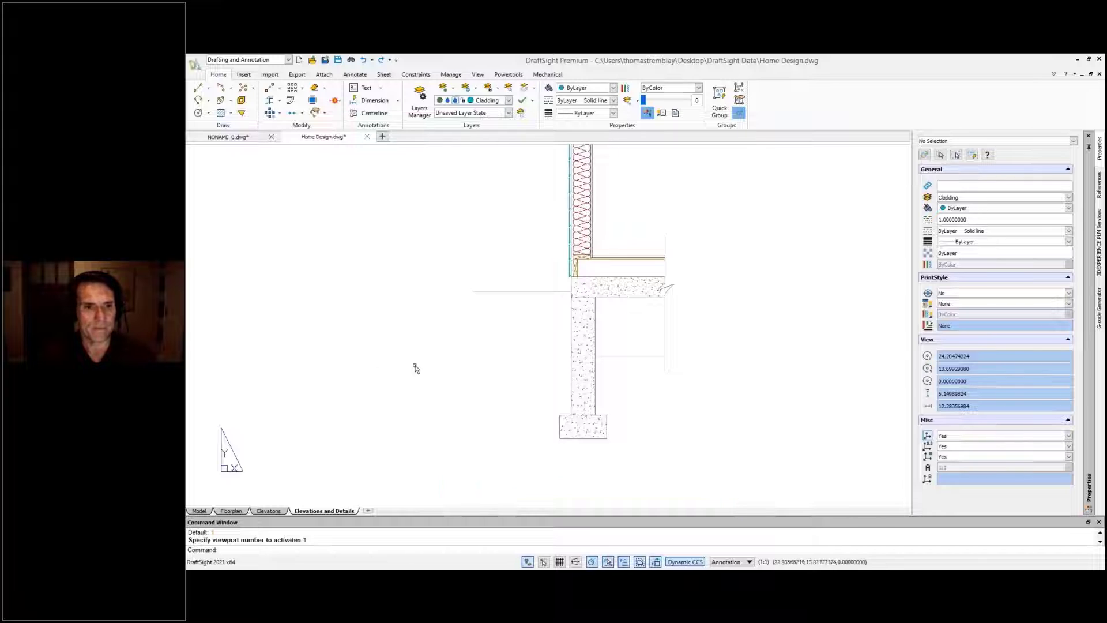
Step: Dimension the foundation wall's height with Smart Dimension, placing the dimension to the left of the wall
left_click(381, 101)
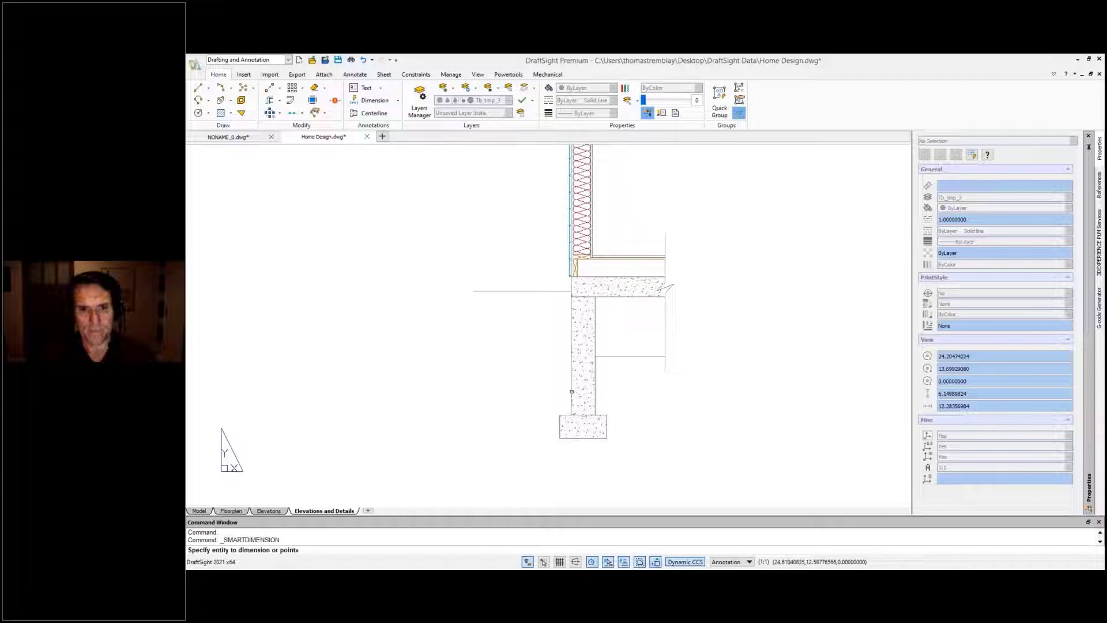
left_click(572, 391)
left_click(571, 380)
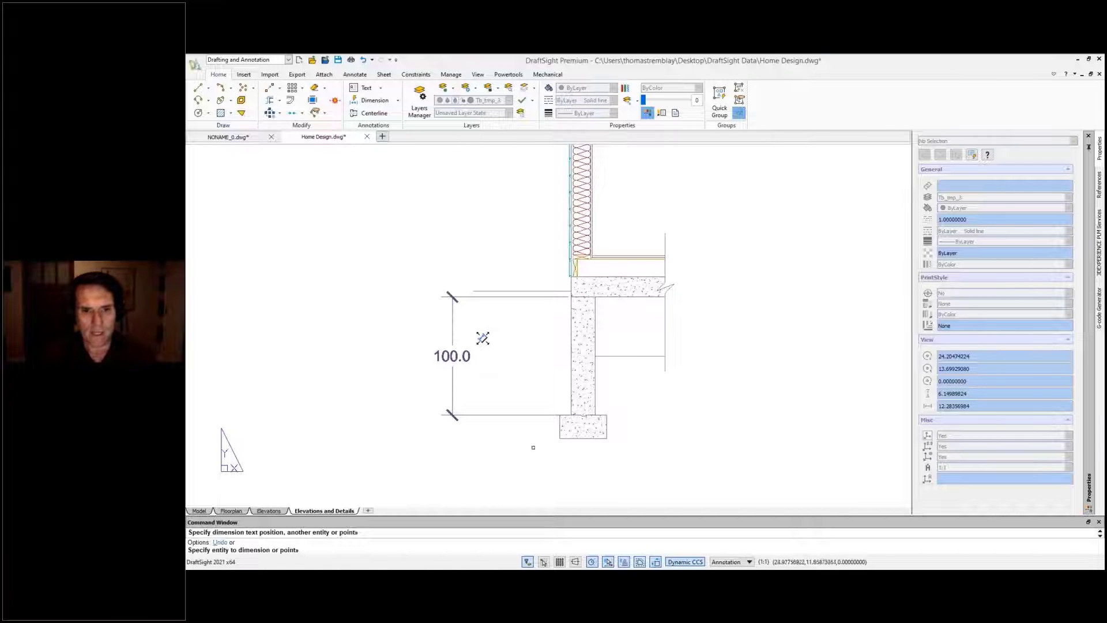
left_click(483, 338)
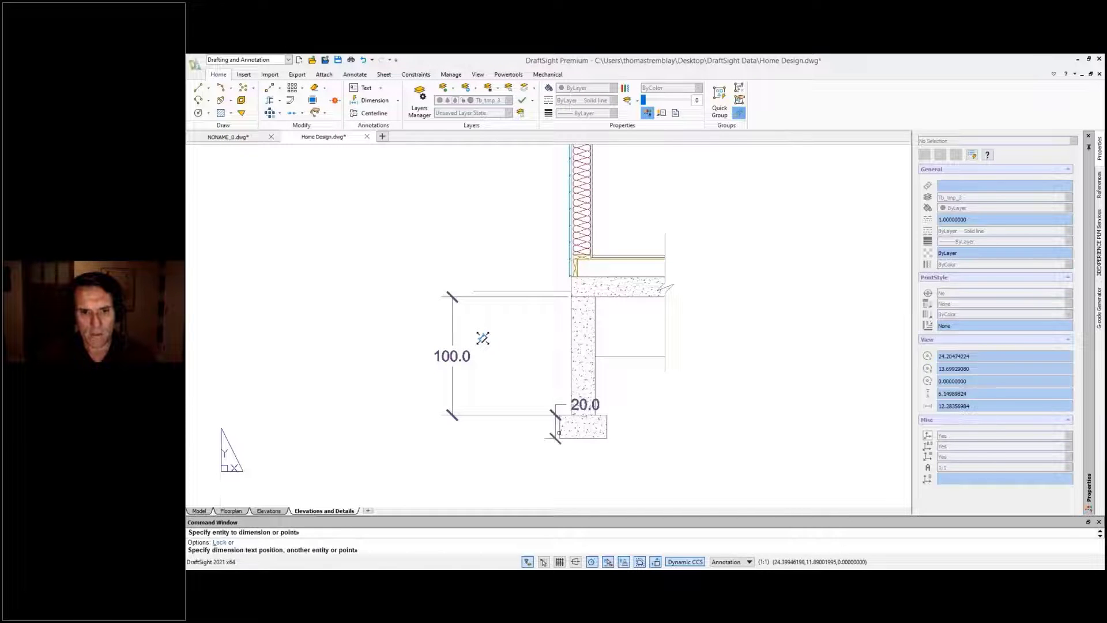
Step: Dimension the footing's height in line with the foundation wall dimension and end Smart Dimension
left_click(559, 432)
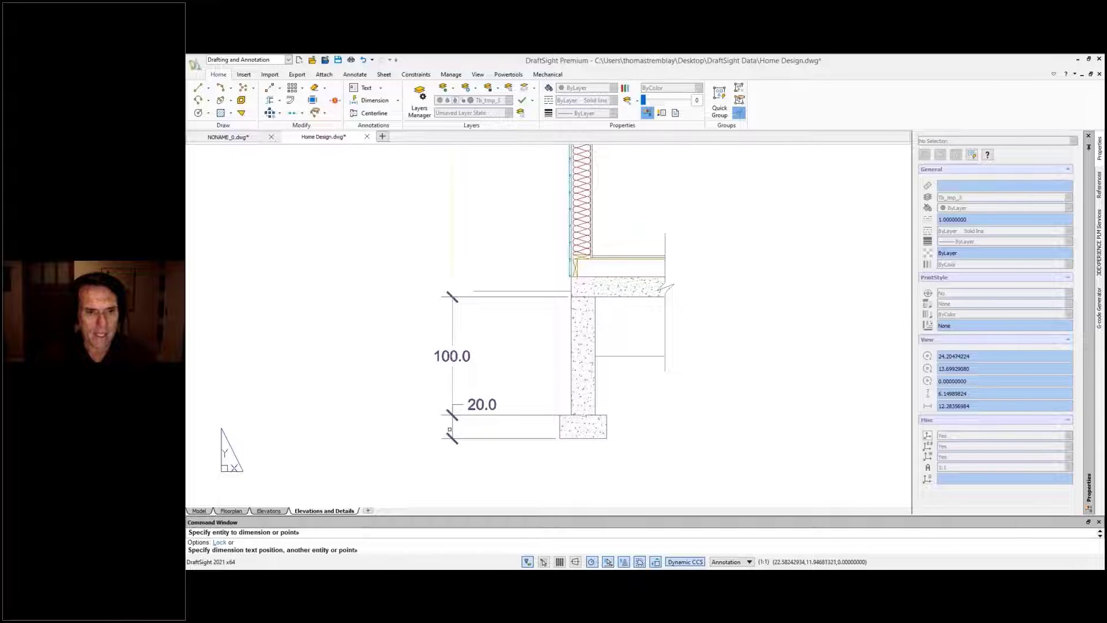
left_click(452, 429)
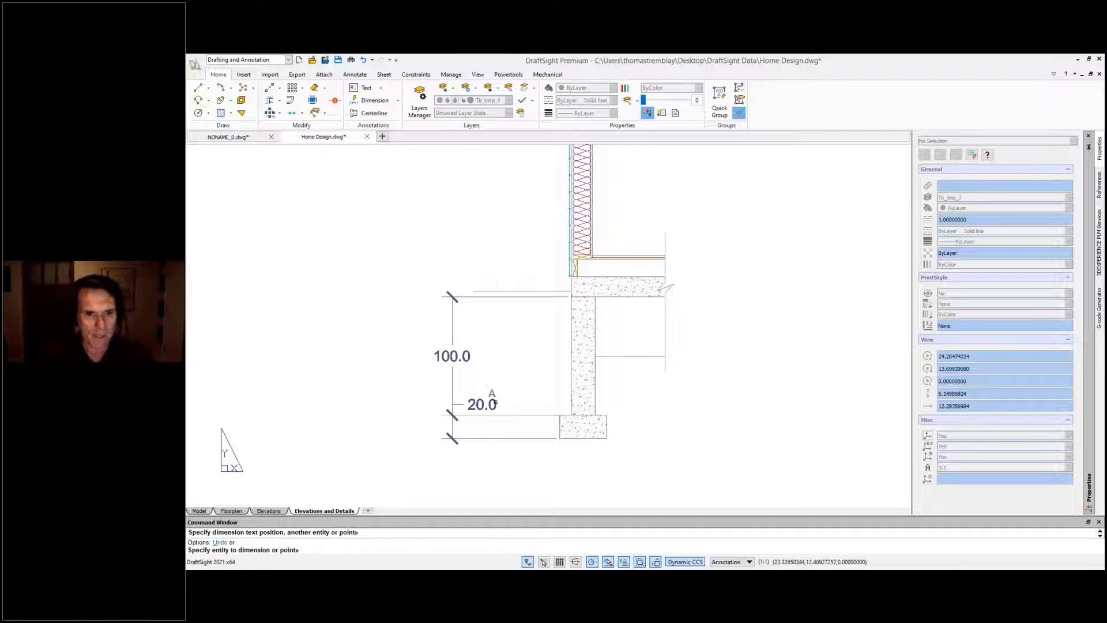
key("Escape")
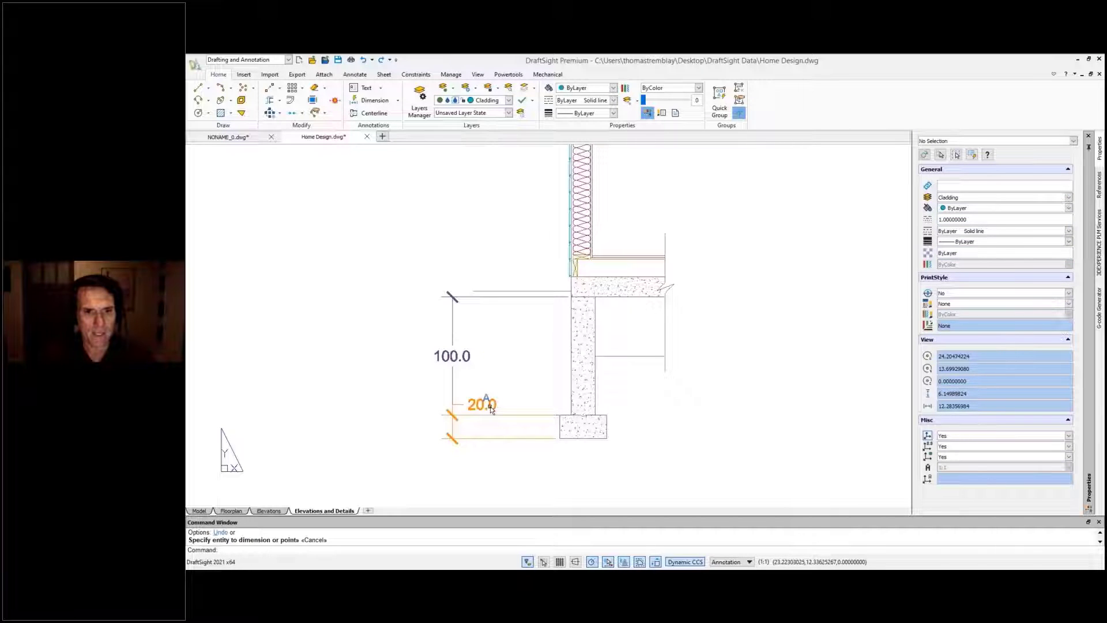
Step: Set the footing dimension's precision to 0 decimals and place its text beside the dimension line with a leader
double_click(490, 408)
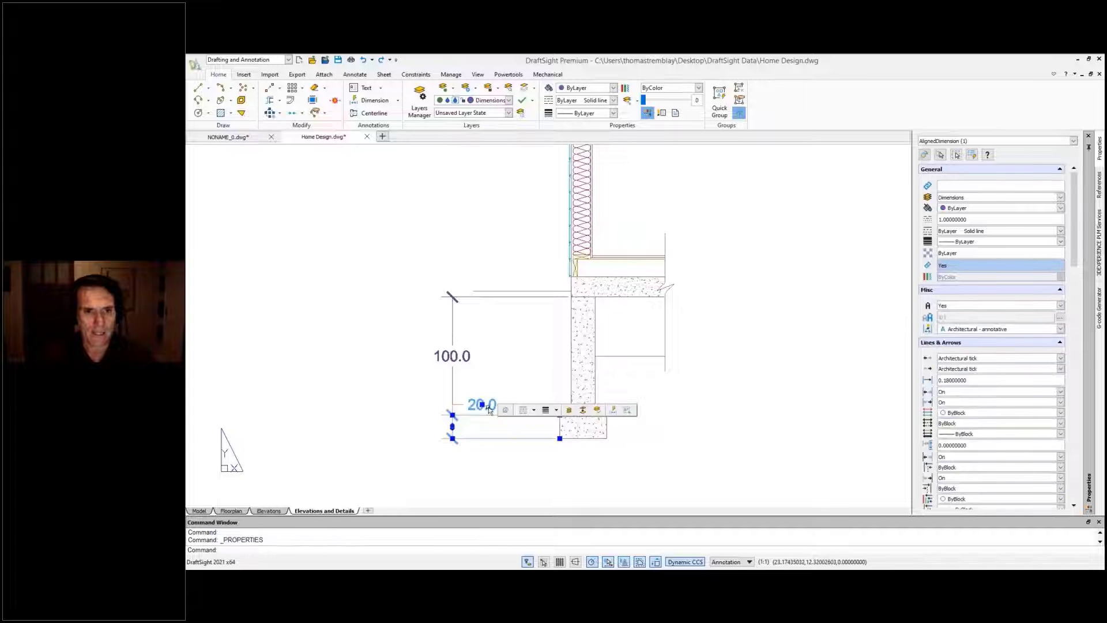
key("Escape")
left_click(491, 409)
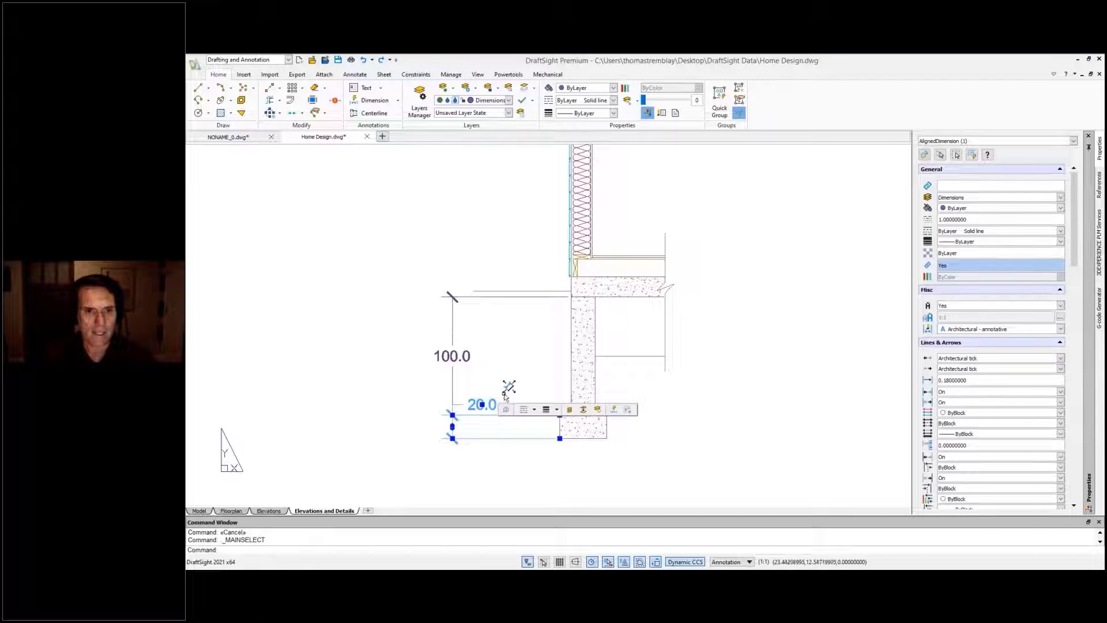
mouse_move(508, 390)
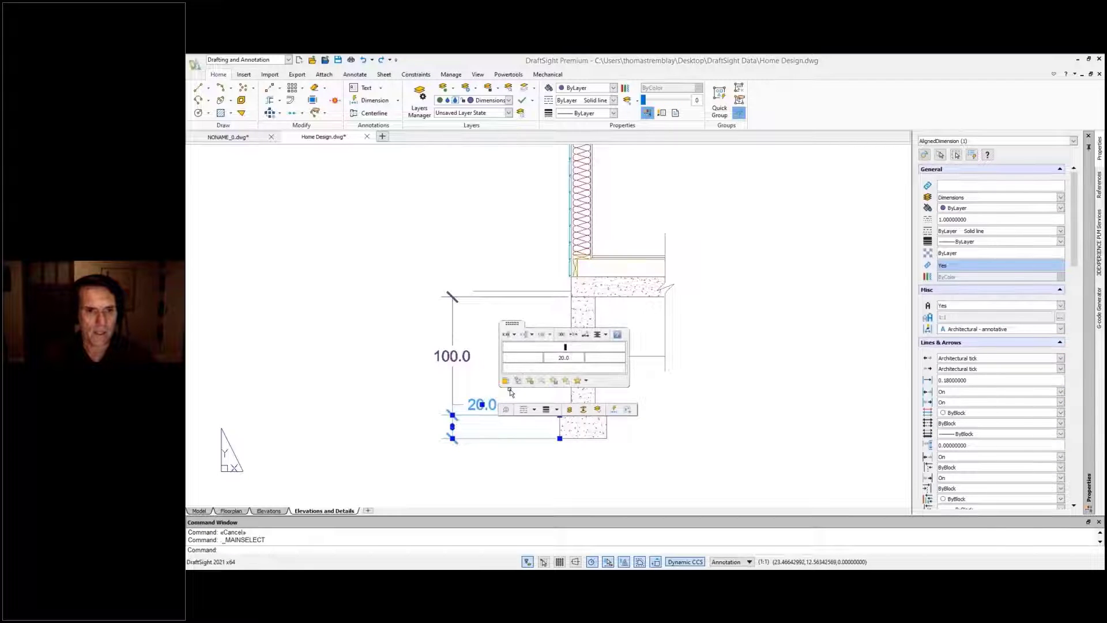
left_click(531, 335)
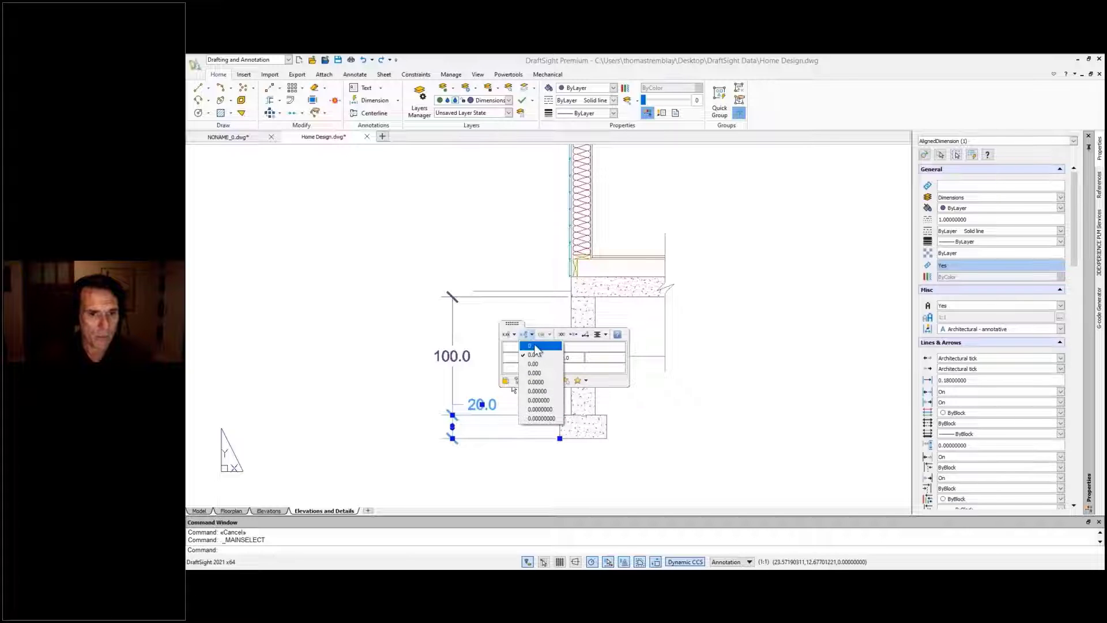
left_click(535, 345)
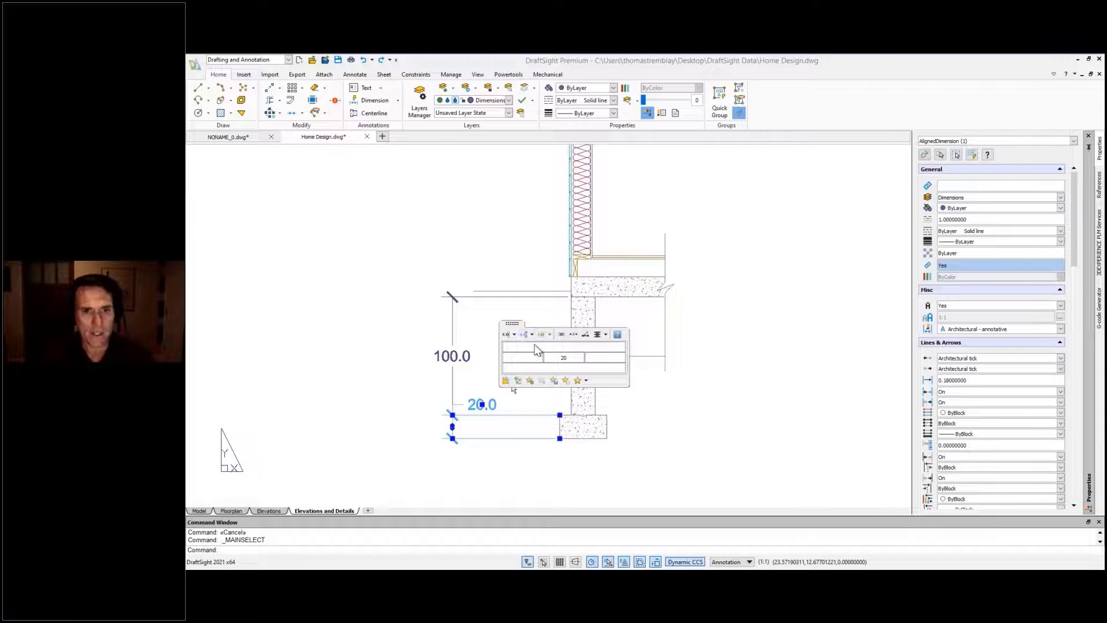
left_click(586, 335)
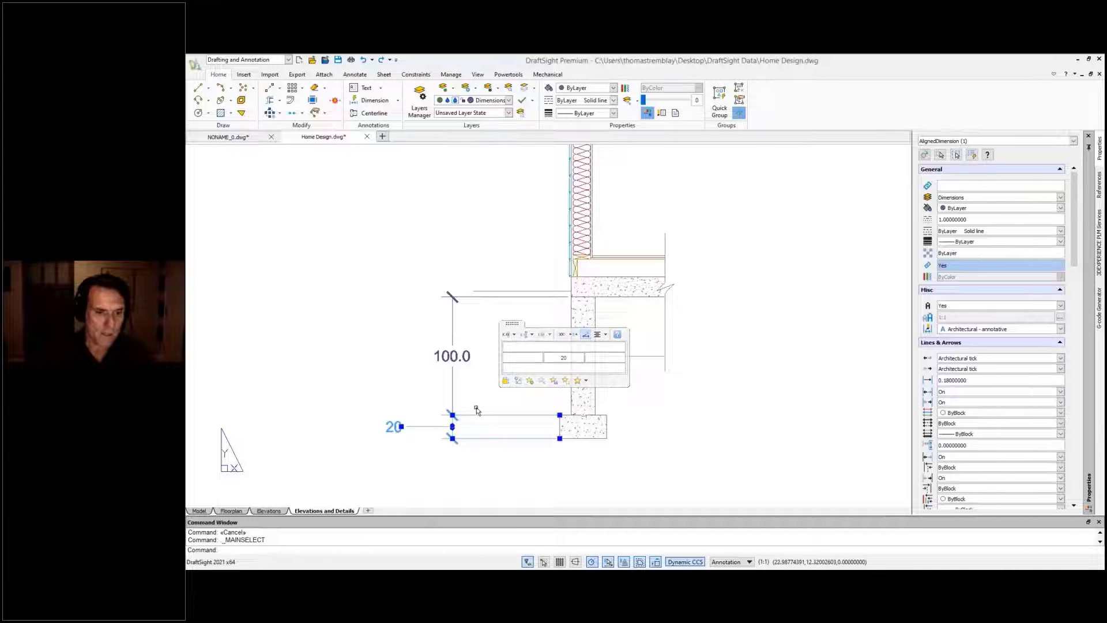
Step: Move the footing dimension's text closer to its dimension line and deselect the dimension
left_click(401, 428)
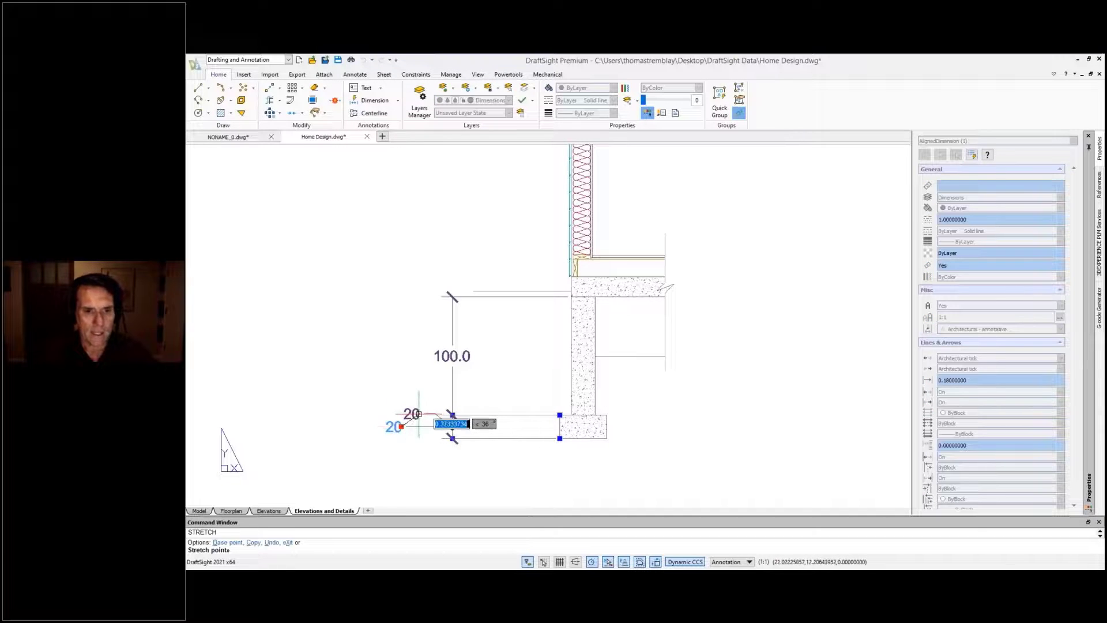
key("Escape")
key("Escape")
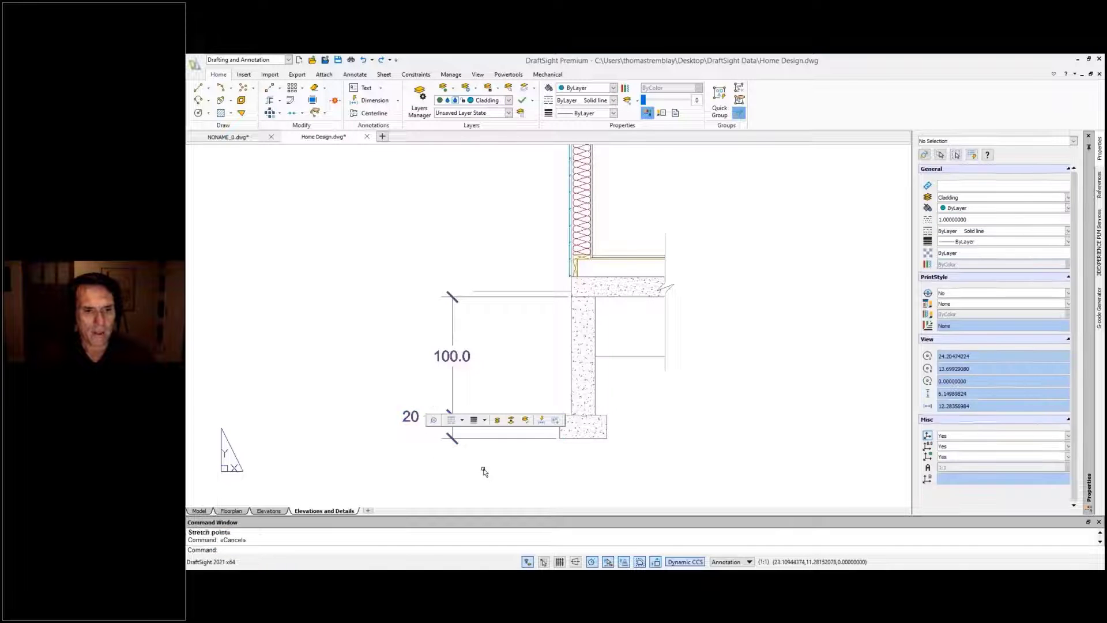
middle_click(483, 471)
middle_click(484, 471)
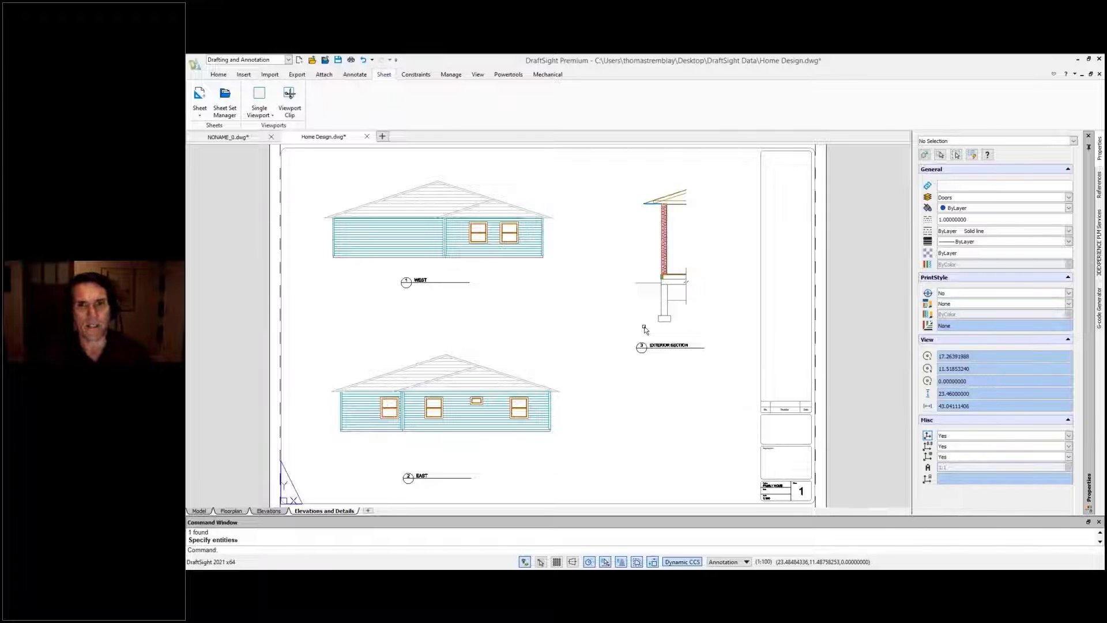
Step: Activate the viewport of the exterior section detail on the Elevations and Details sheet
scroll(687, 262, "up", 6)
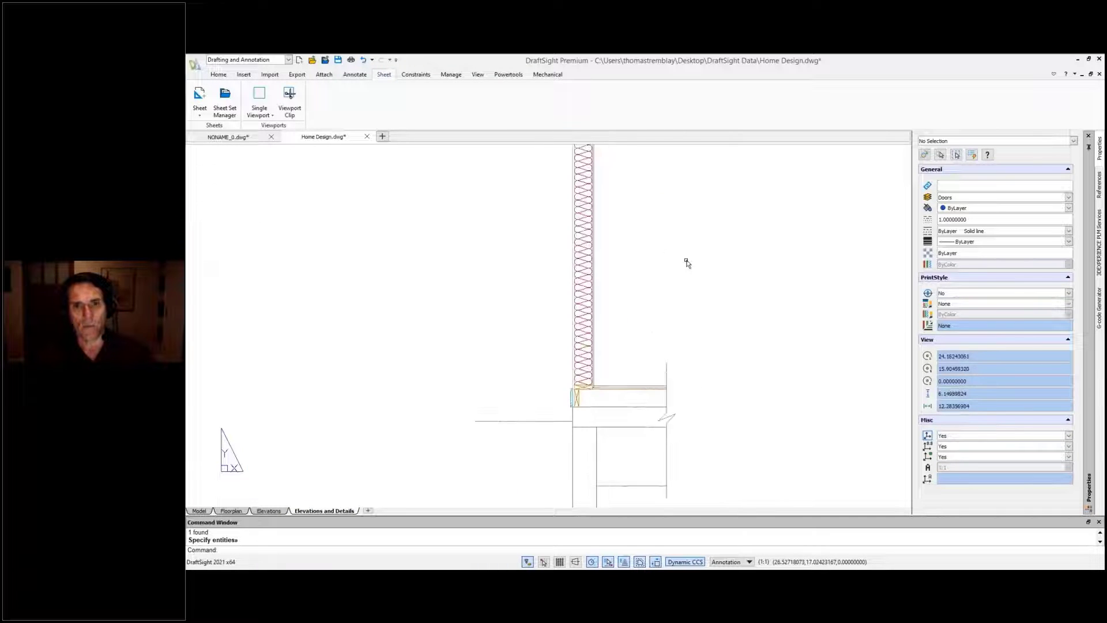
middle_click_drag(687, 262, 655, 337)
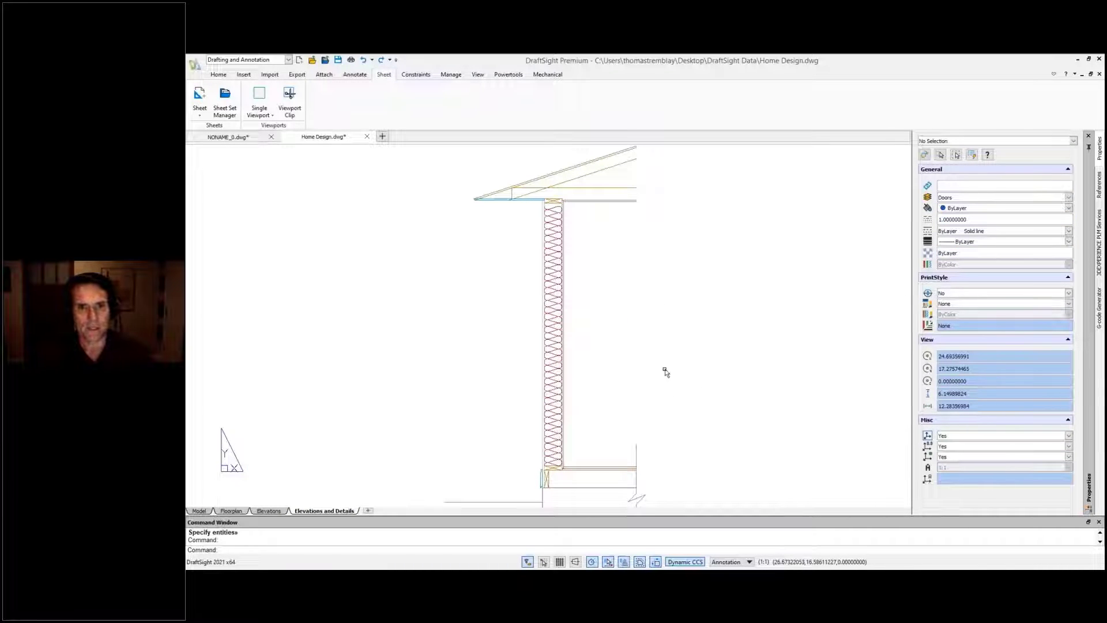
mouse_move(673, 414)
middle_mouse_down()
mouse_move(660, 346)
mouse_move(612, 347)
middle_mouse_up()
scroll(663, 353, "down", 2)
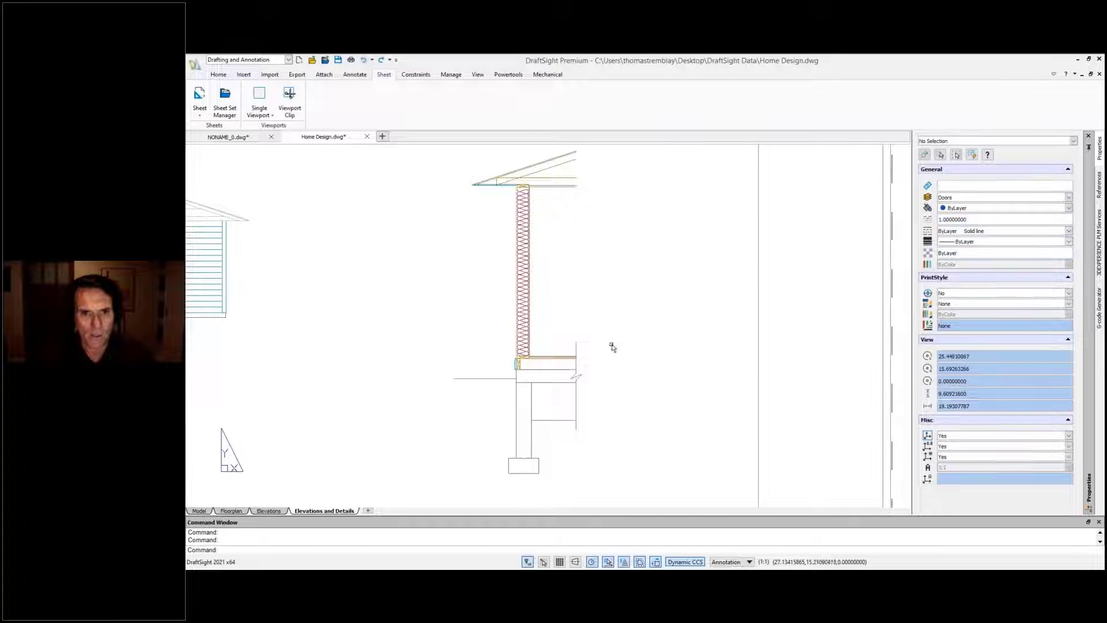
left_click(513, 366)
left_click(510, 369)
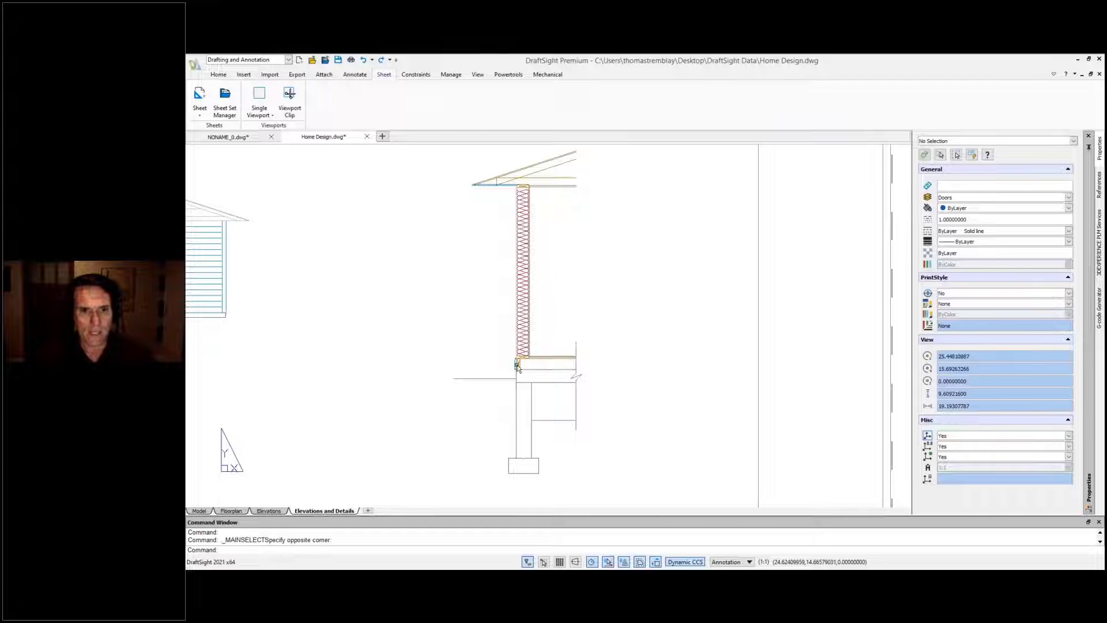
double_click(511, 367)
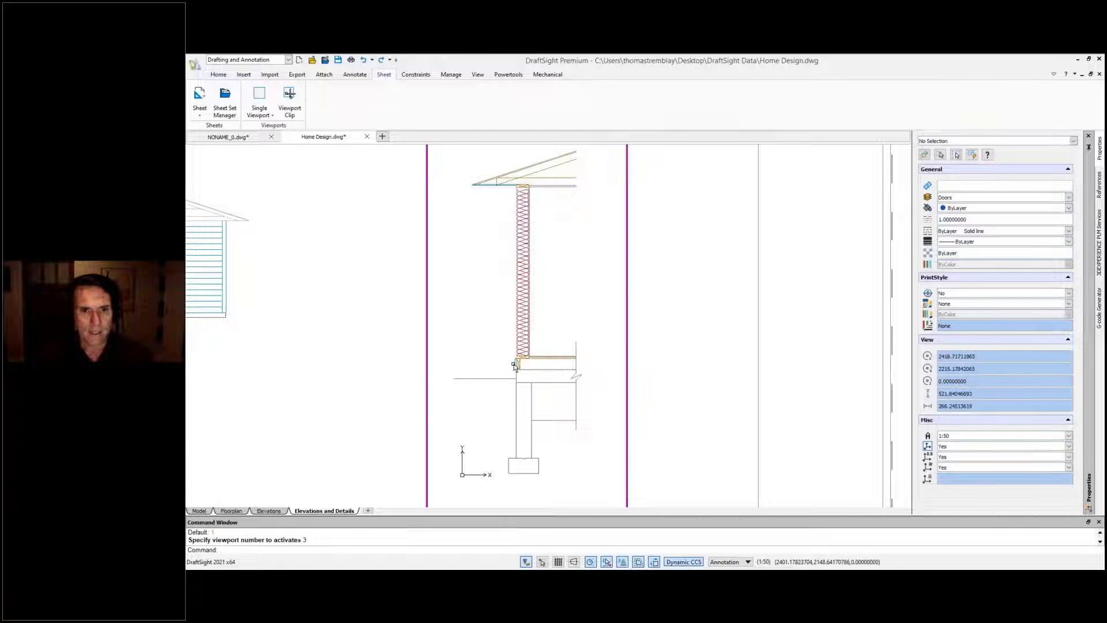
Step: Check the layer of the siding line at the wall's base, deselect it, and make Cladding the active layer
left_click(514, 365)
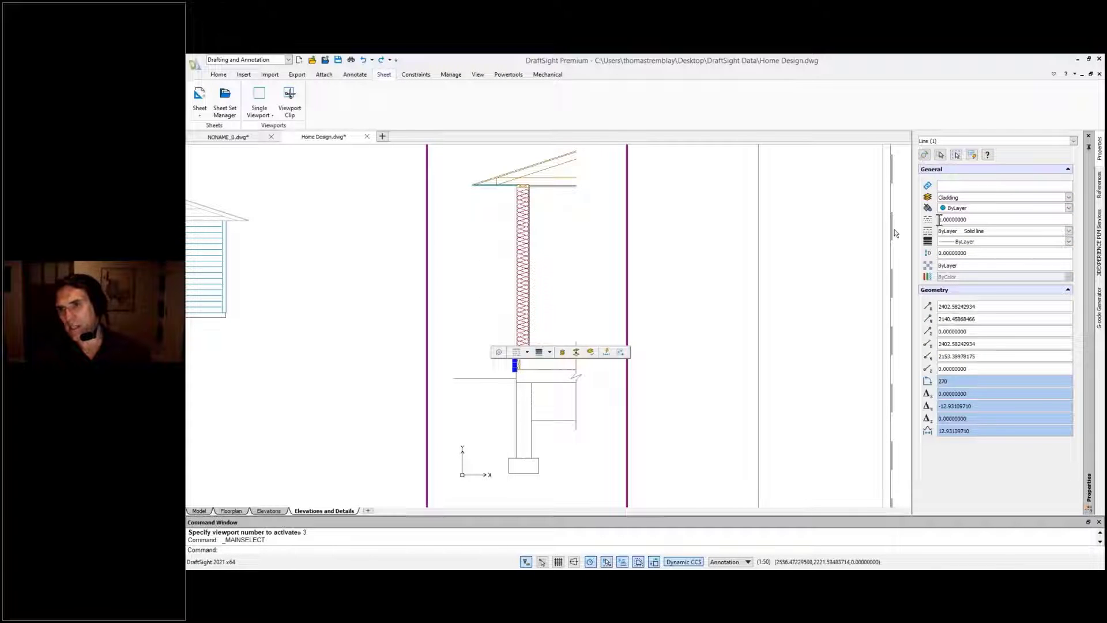
key("Escape")
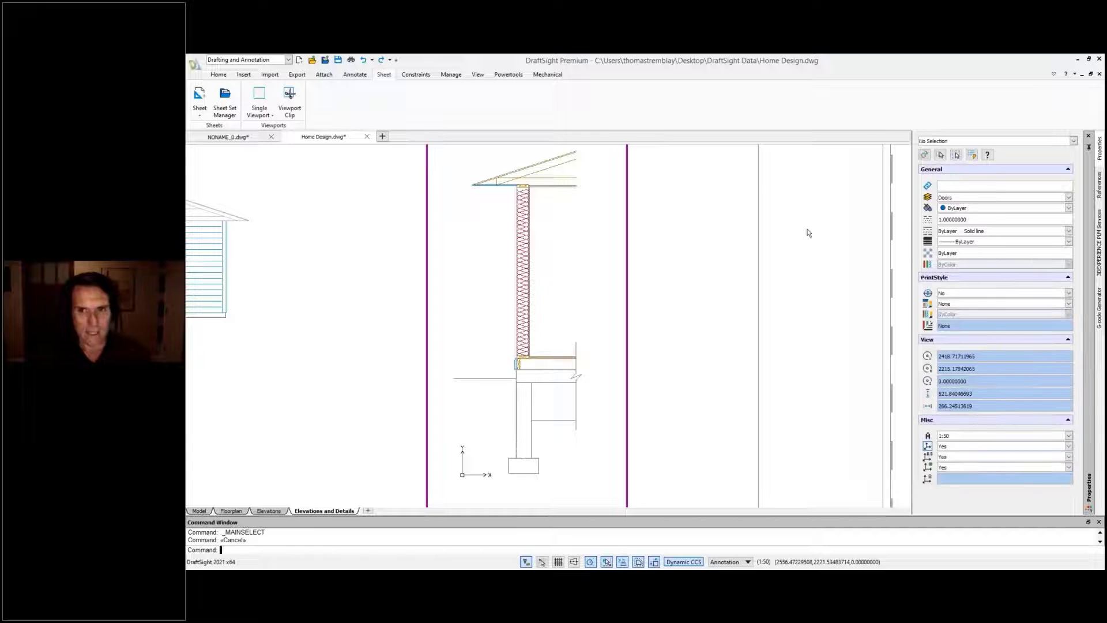
left_click(977, 198)
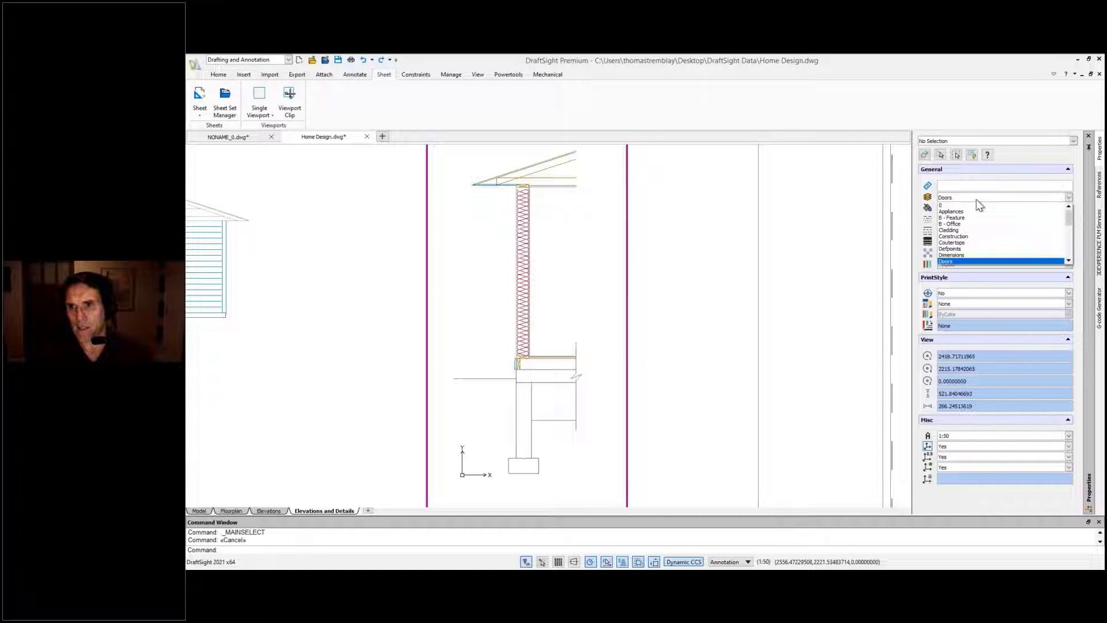
left_click(969, 230)
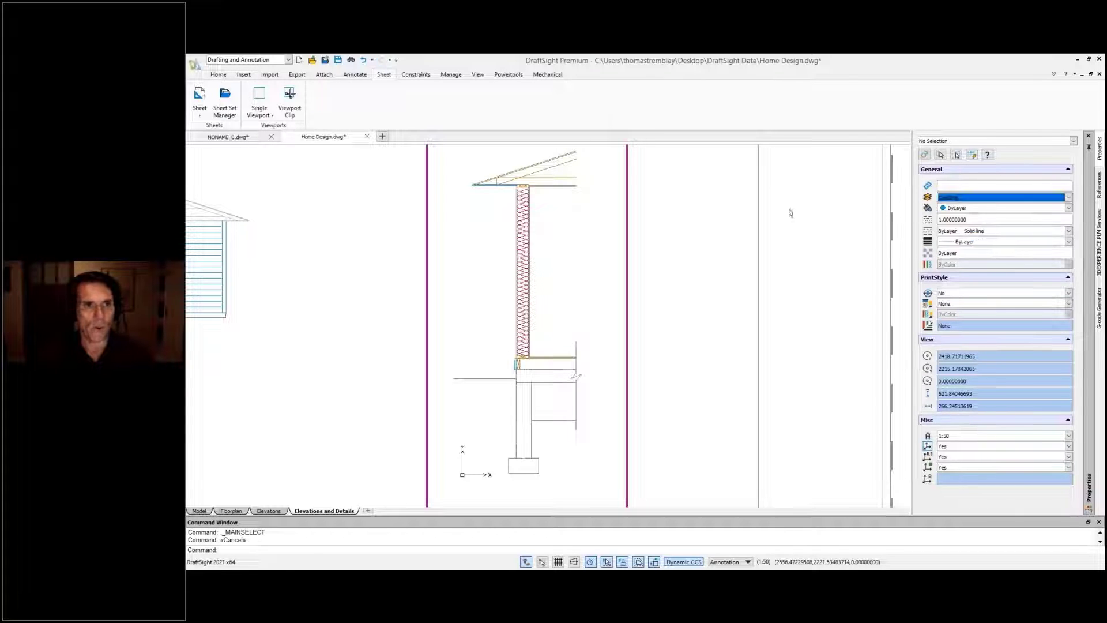
Step: Start a linear Pattern and specify the siding piece at the base of the exterior wall as its entities
left_click(220, 75)
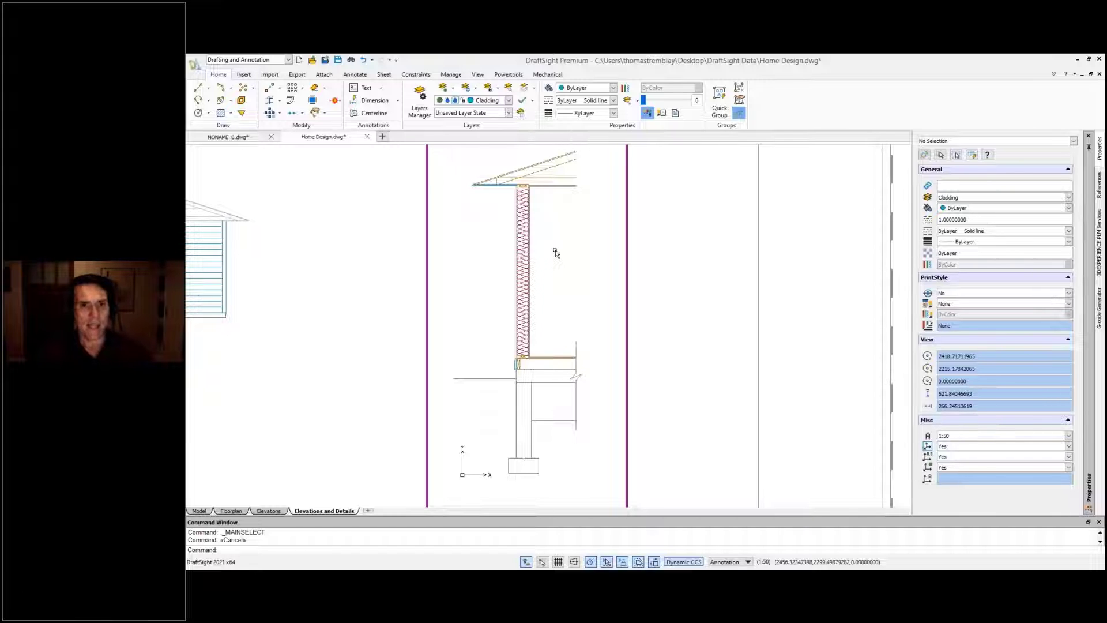
left_click(294, 91)
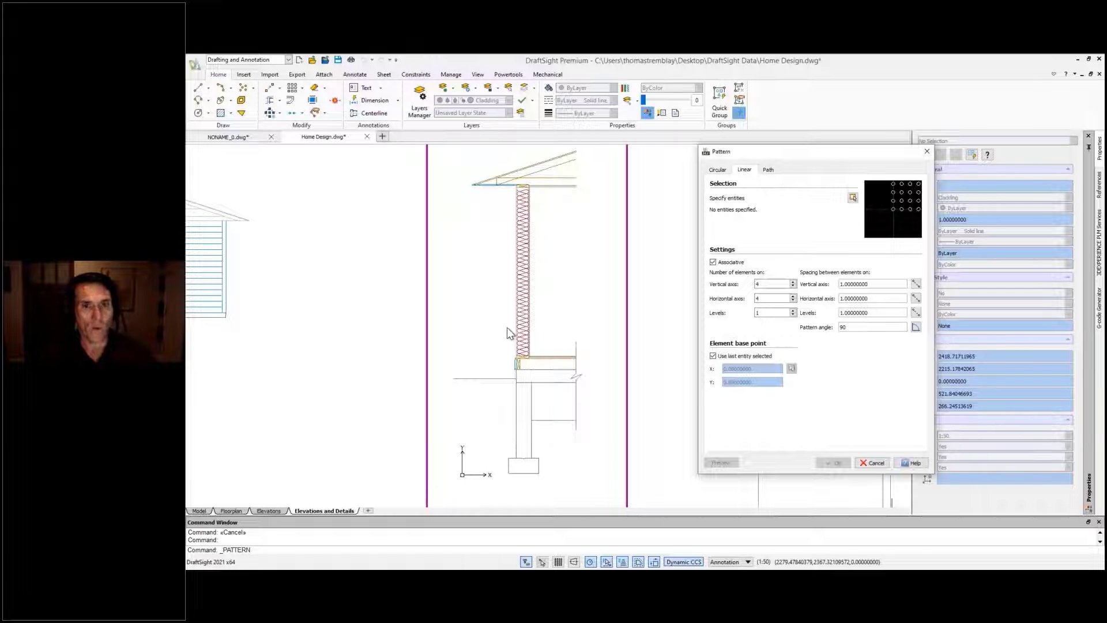
left_click(852, 198)
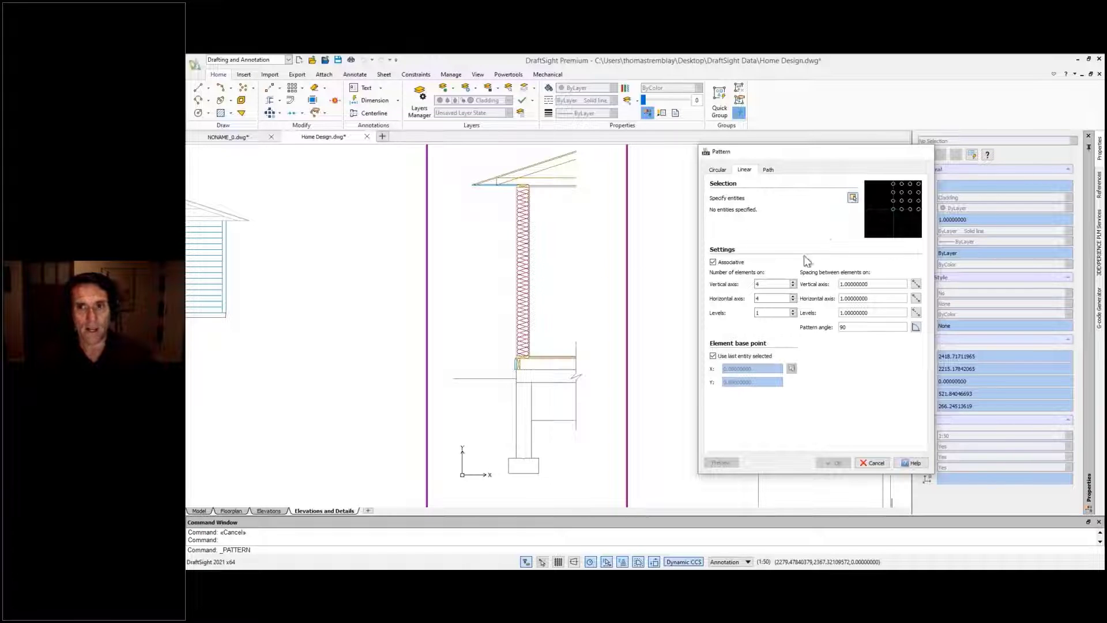
left_click(511, 356)
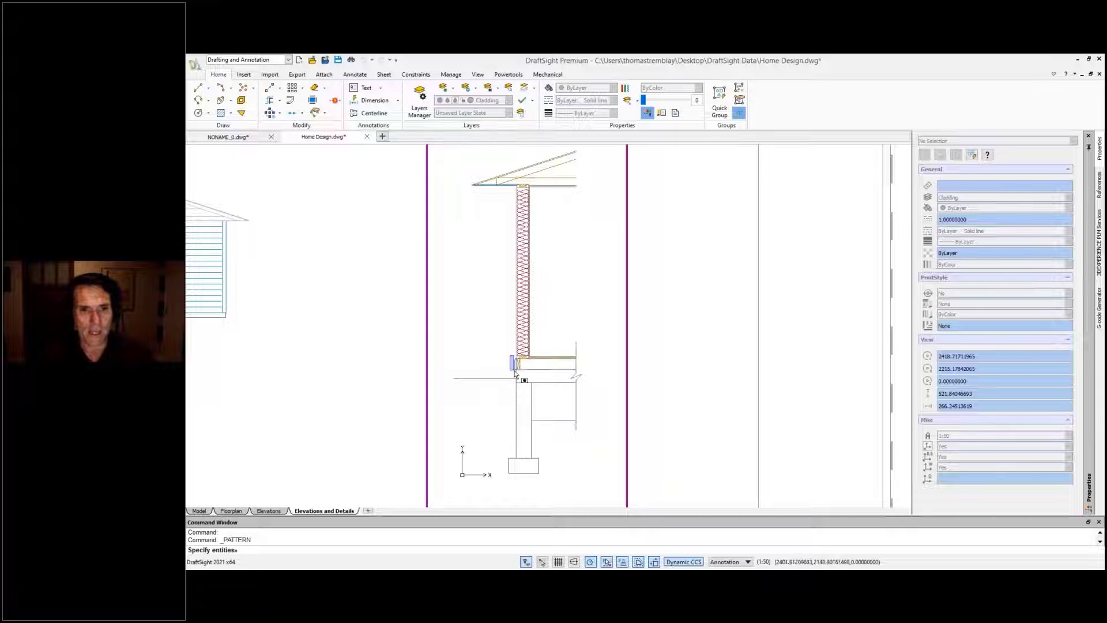
left_click(517, 374)
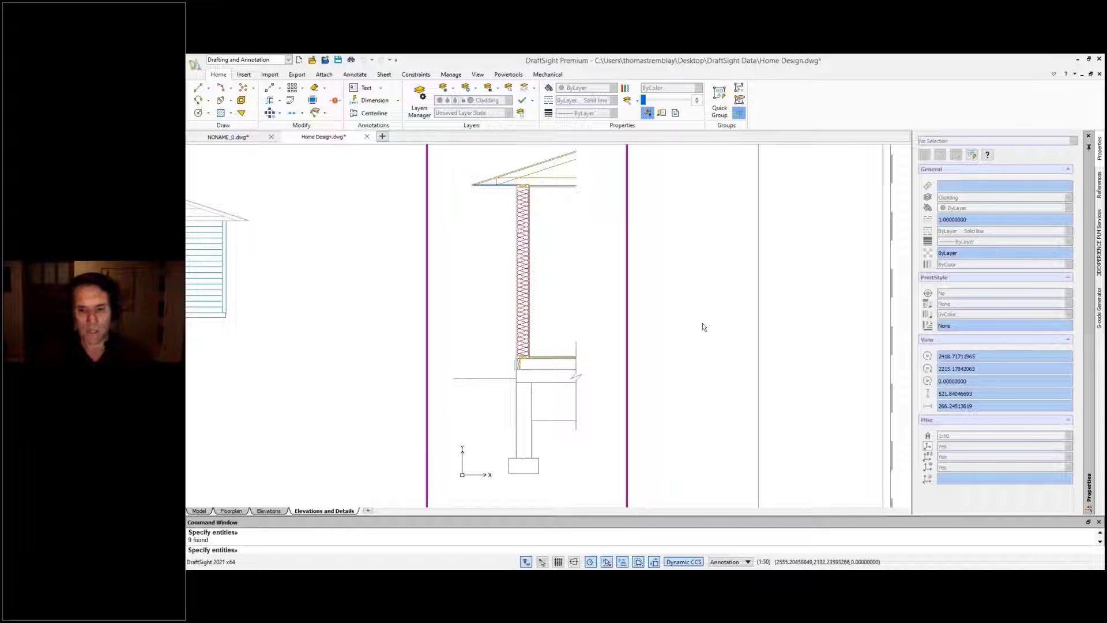
key("Return")
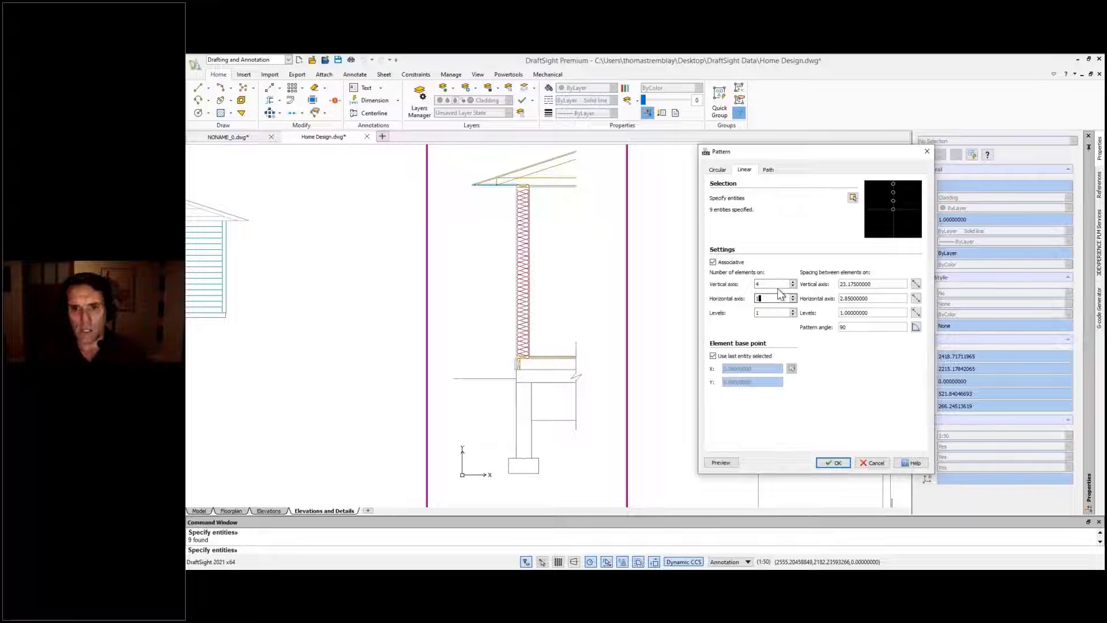
Step: Create the siding pattern with 14 vertical elements, 1 horizontal element and a vertical spacing of 14.25
left_click(755, 284)
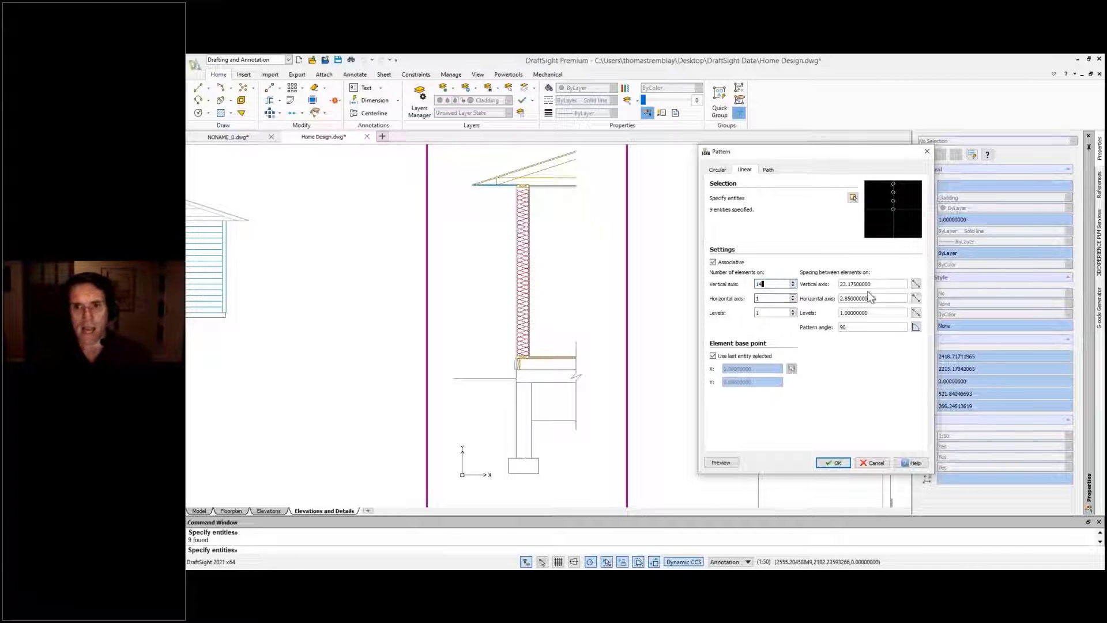
left_click_drag(877, 285, 797, 283)
type("14.")
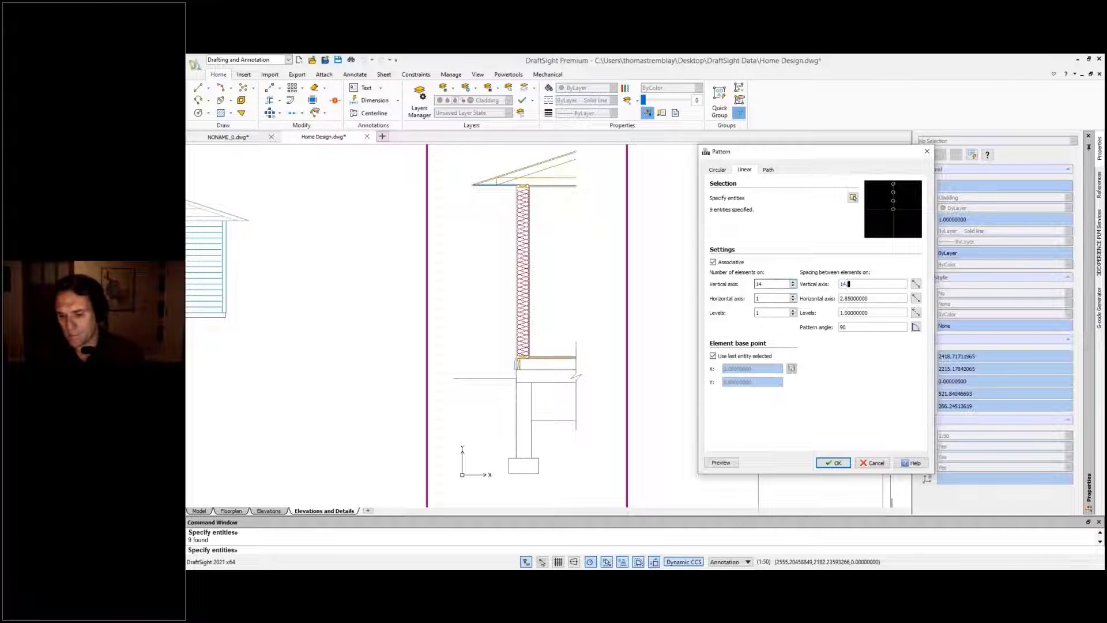
type("25")
left_click(834, 462)
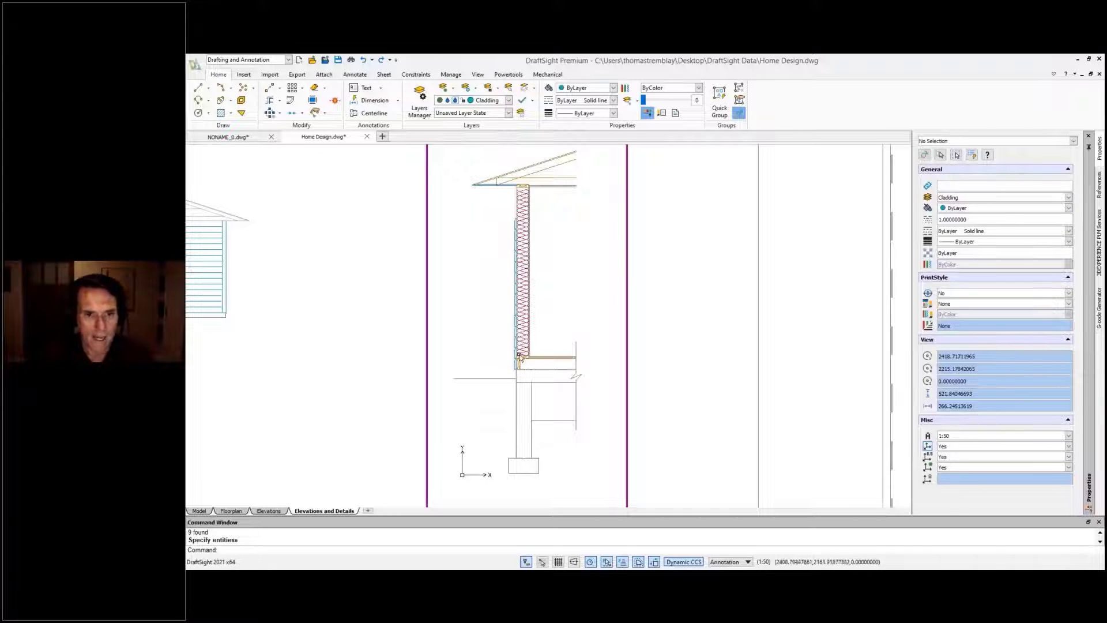
Step: Stretch the siding pattern up the wall to the roof soffit for 17 rows and deselect it
left_click(514, 313)
left_click(519, 206)
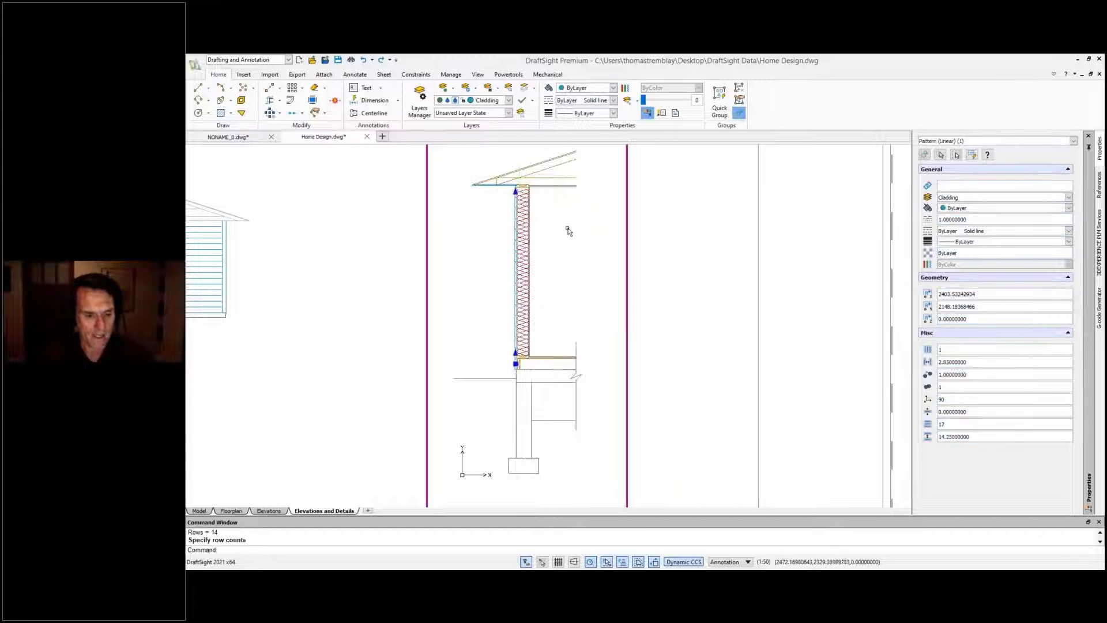
key("Escape")
key("Escape")
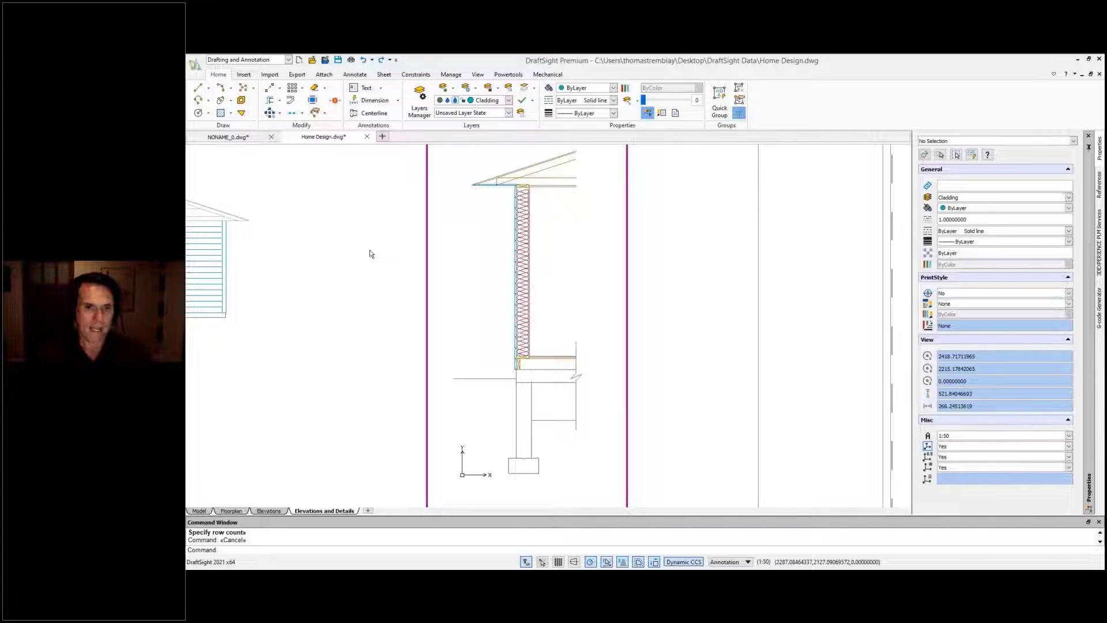
Step: Start a Hatch with the predefined AR-CONC pattern
left_click(221, 113)
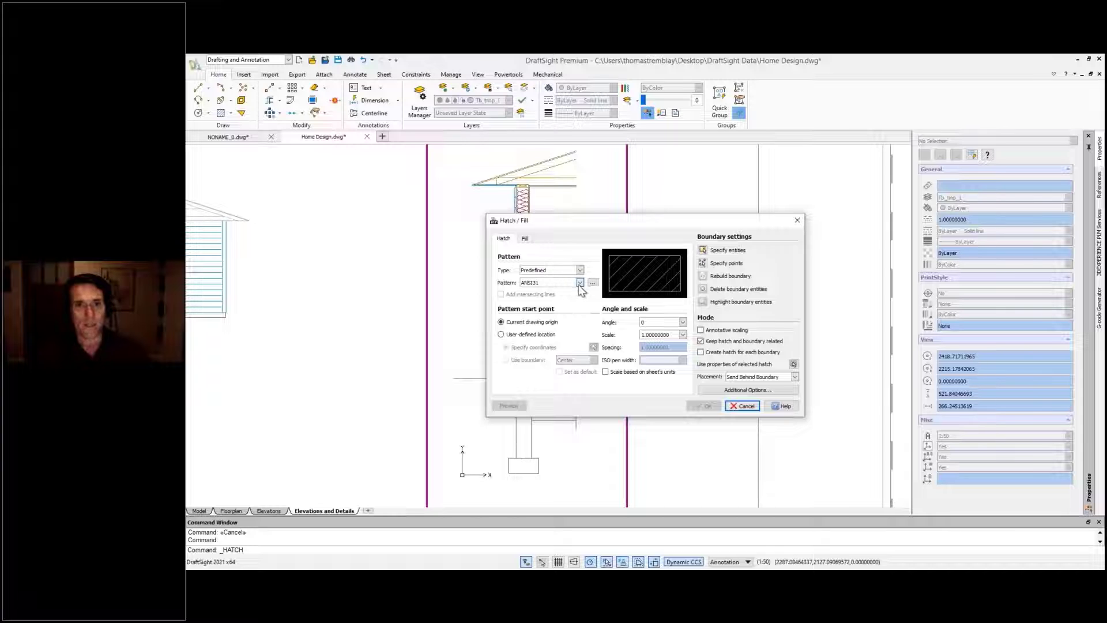
left_click(580, 283)
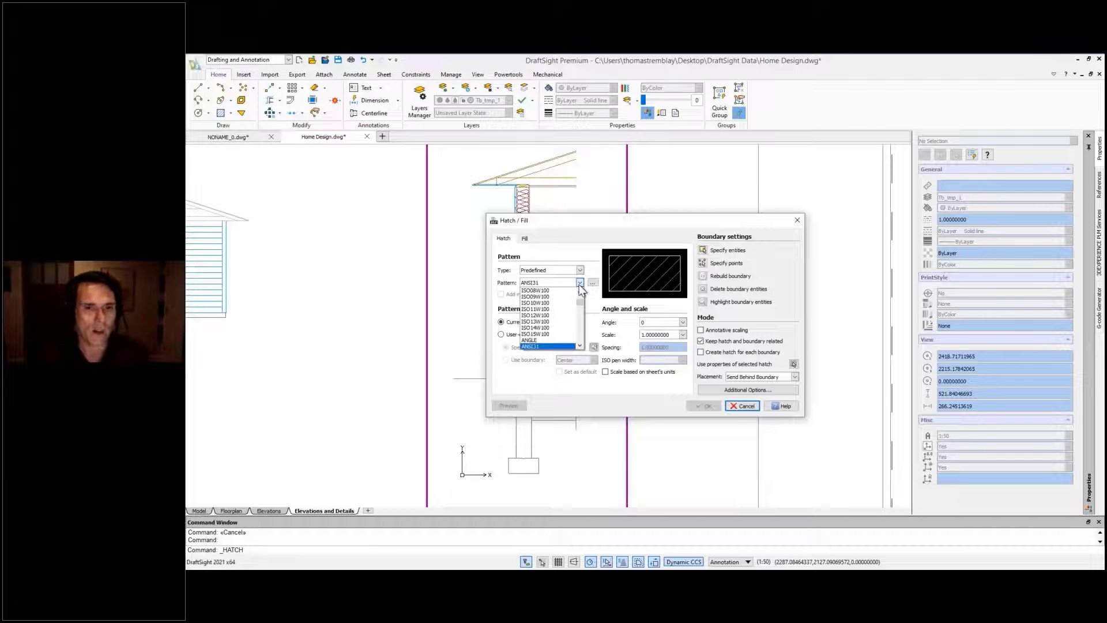
left_click_drag(580, 302, 580, 332)
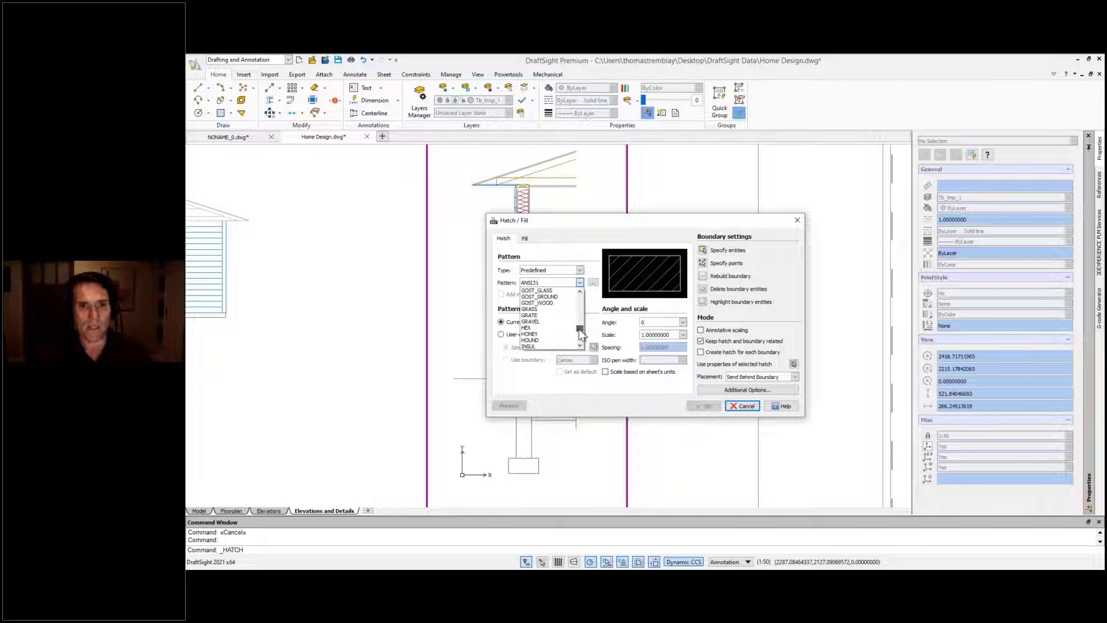
left_click_drag(580, 334, 580, 315)
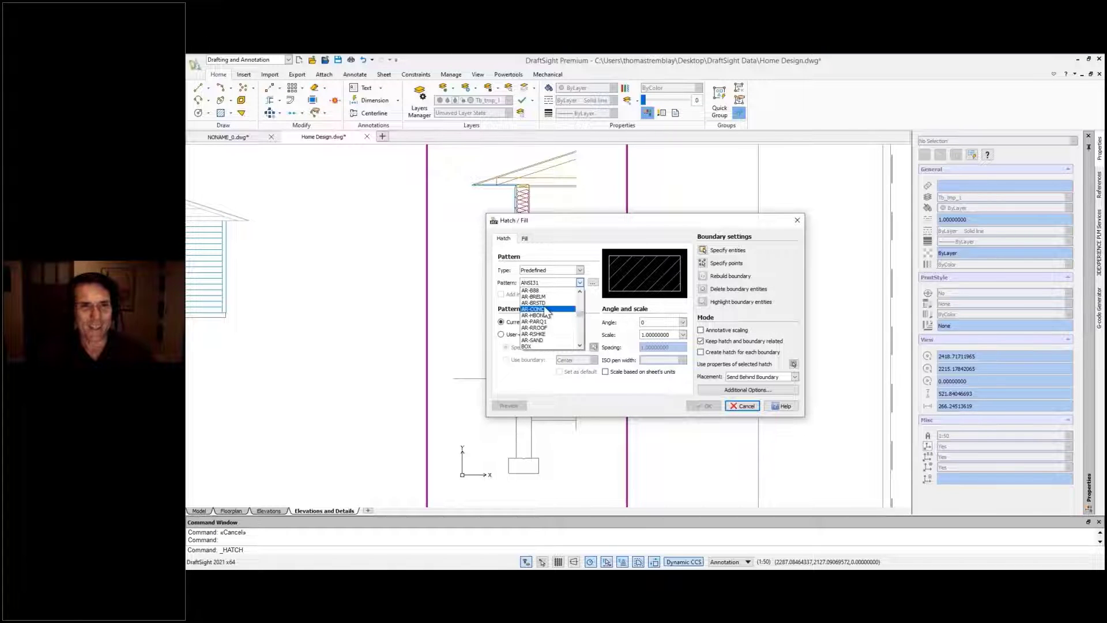
left_click(547, 313)
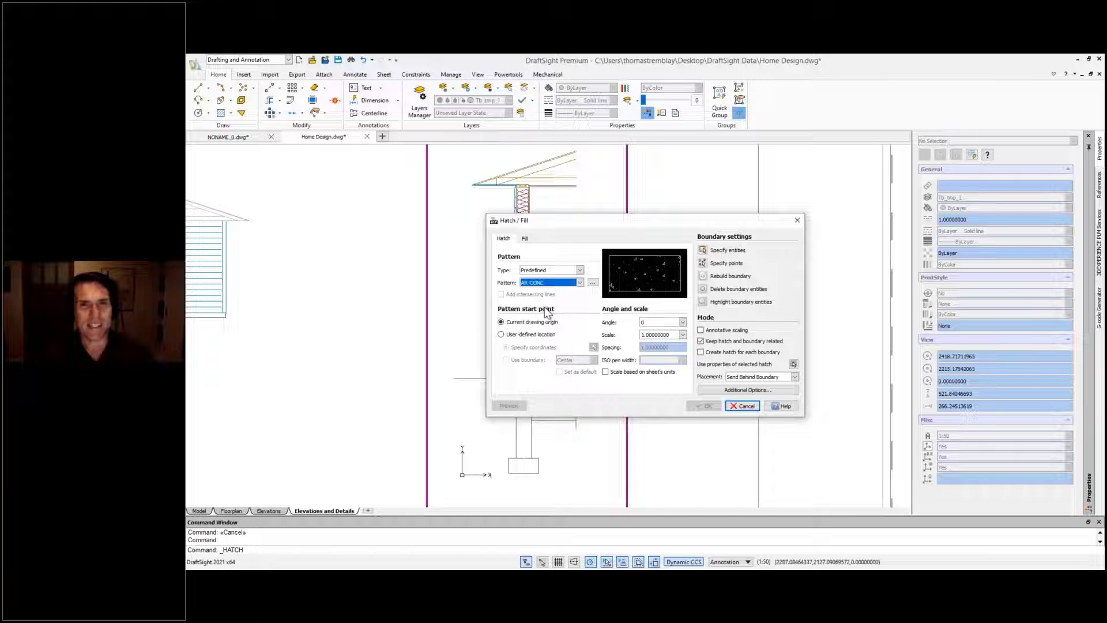
Step: Specify internal points in the floor slab, foundation wall and footing of the section and apply the concrete hatch
left_click(703, 263)
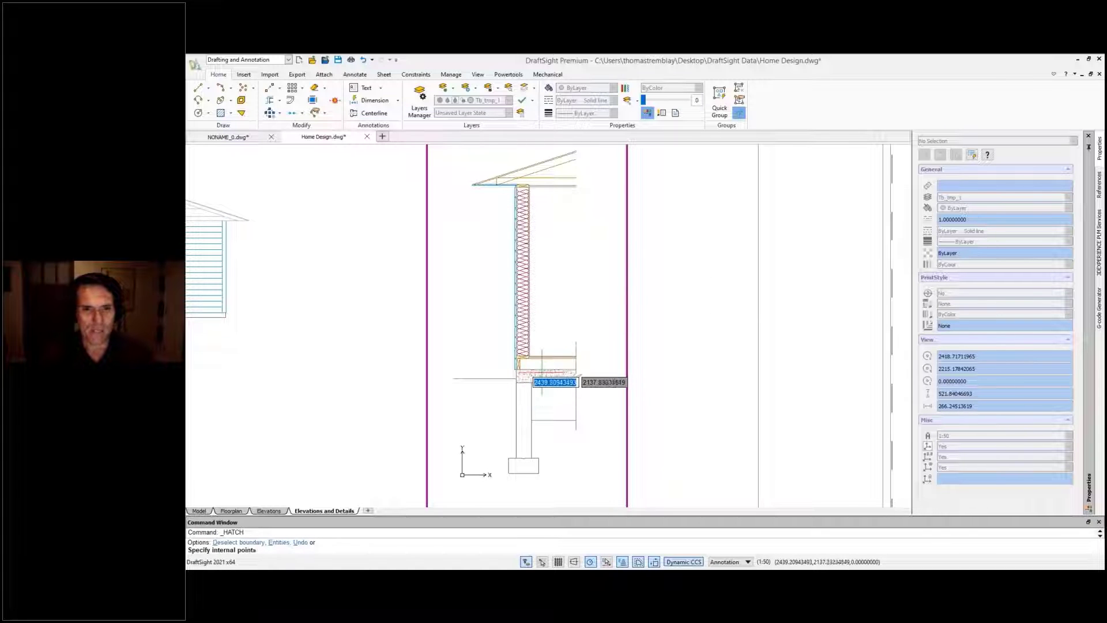
left_click(526, 376)
left_click(525, 456)
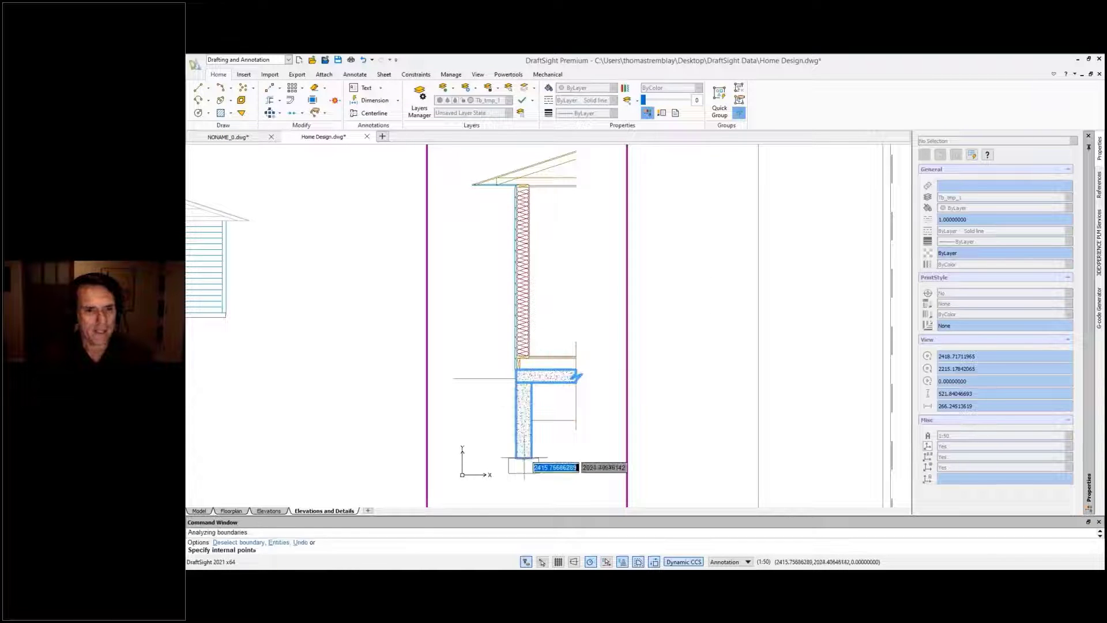
left_click(522, 466)
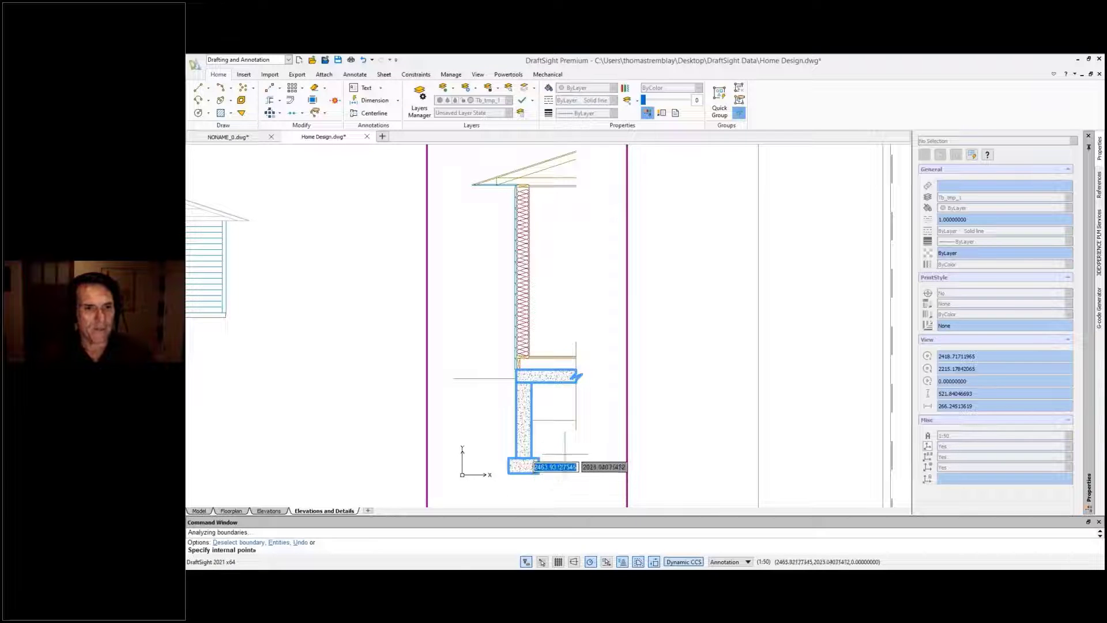
key("Return")
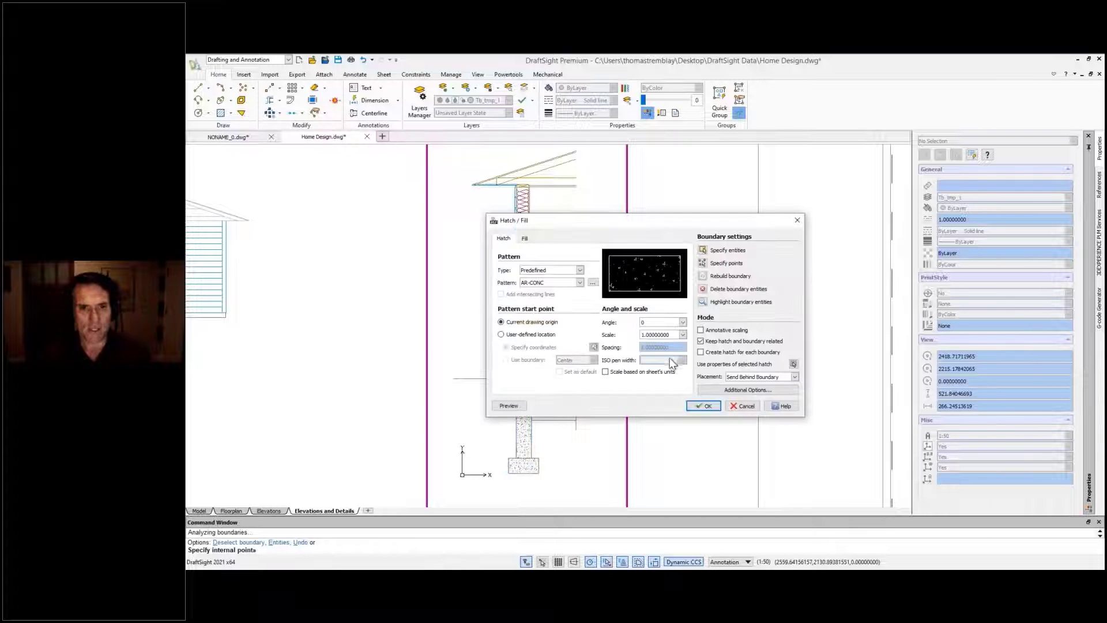
left_click(705, 406)
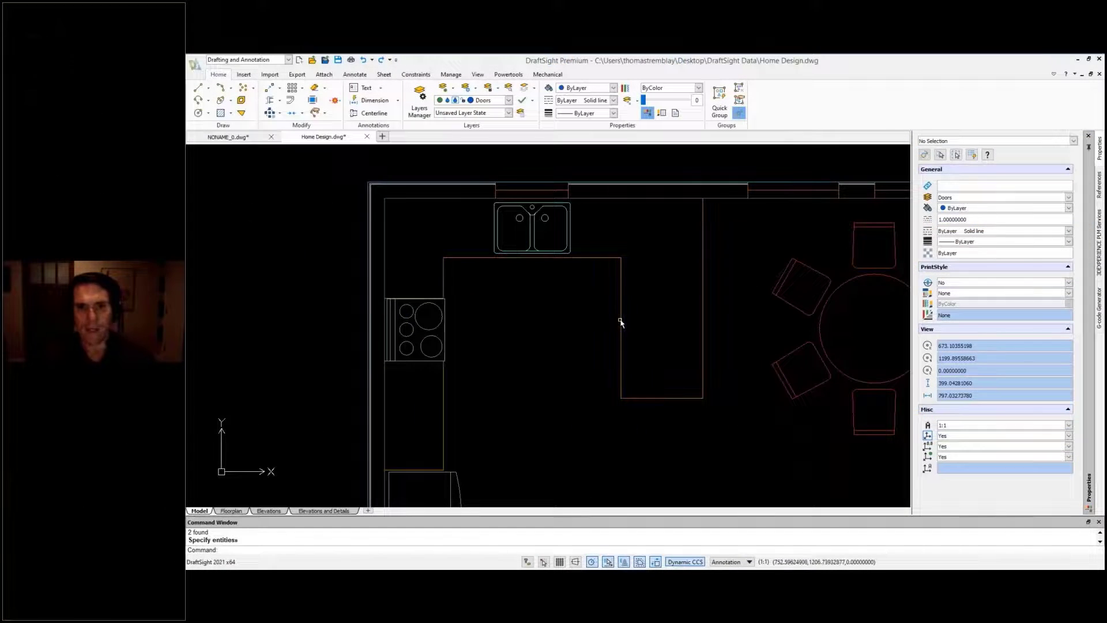
Step: Move the kitchen countertop polyline from the Doors layer to the Countertops layer and deselect it
left_click(620, 323)
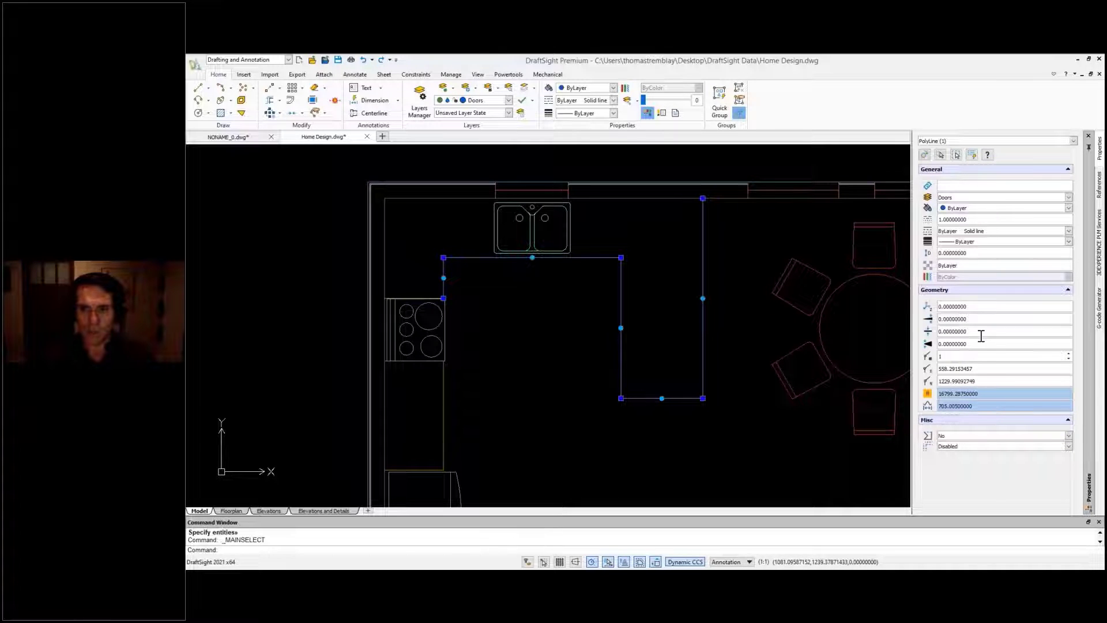
left_click(970, 199)
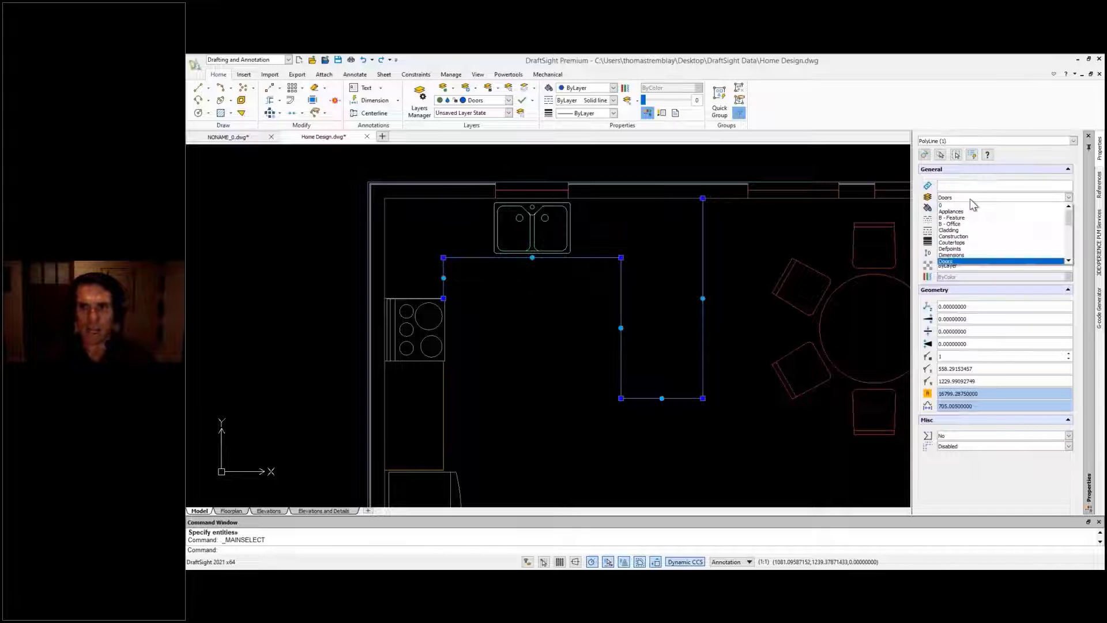
left_click(970, 242)
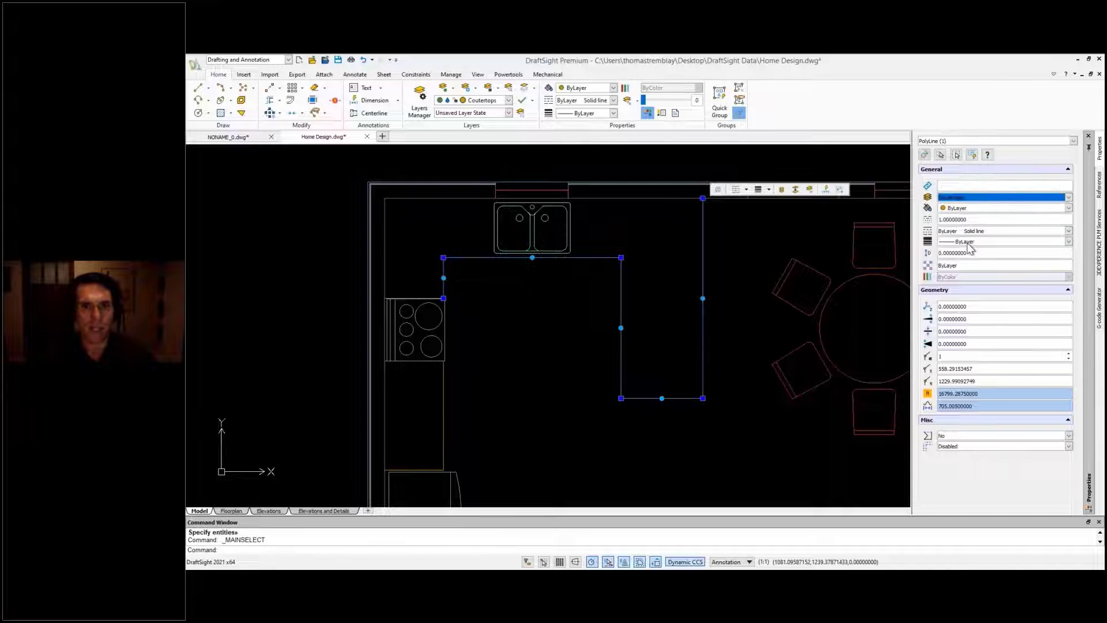
key("Escape")
key("Escape")
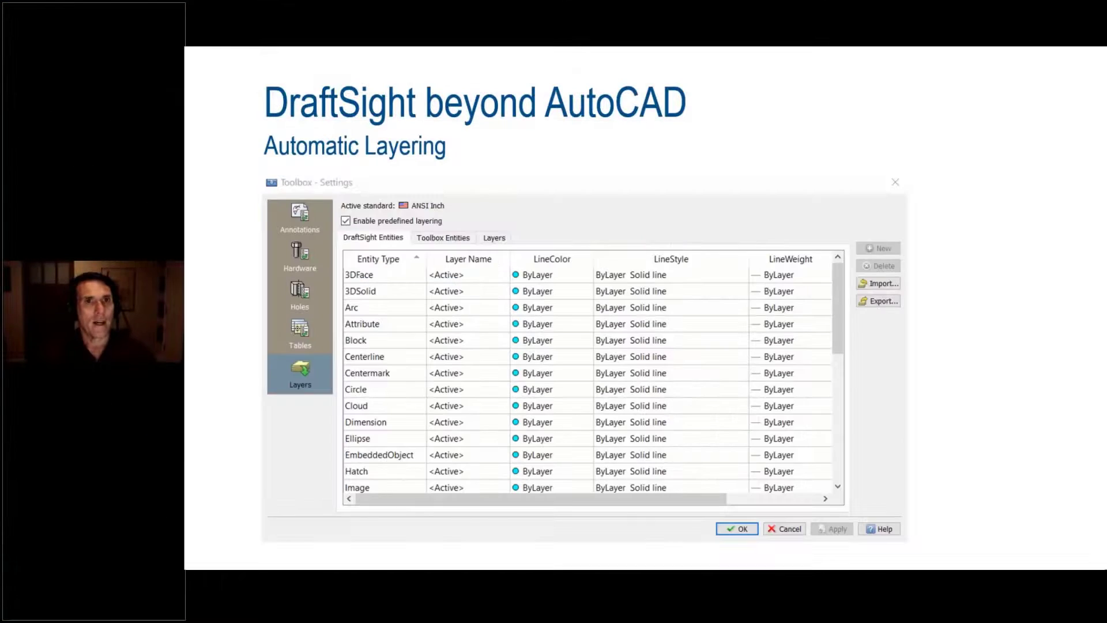
Step: In the predefined layering settings, assign the Dimension entity type to the Dimensions layer
left_click_drag(839, 322, 837, 362)
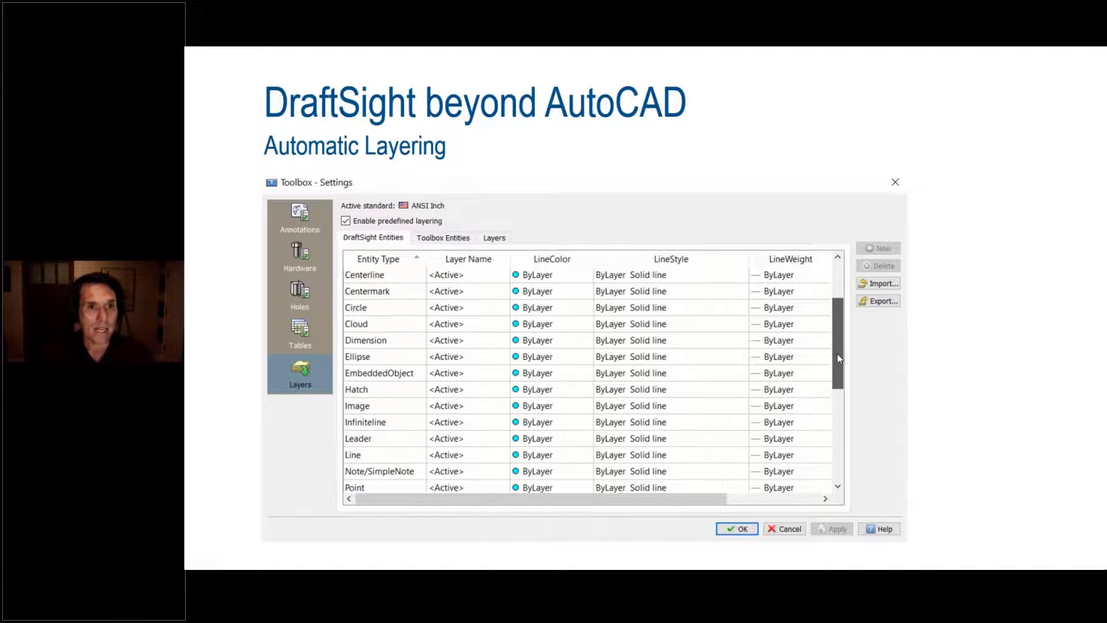
left_click(471, 341)
left_click(504, 342)
left_click(504, 342)
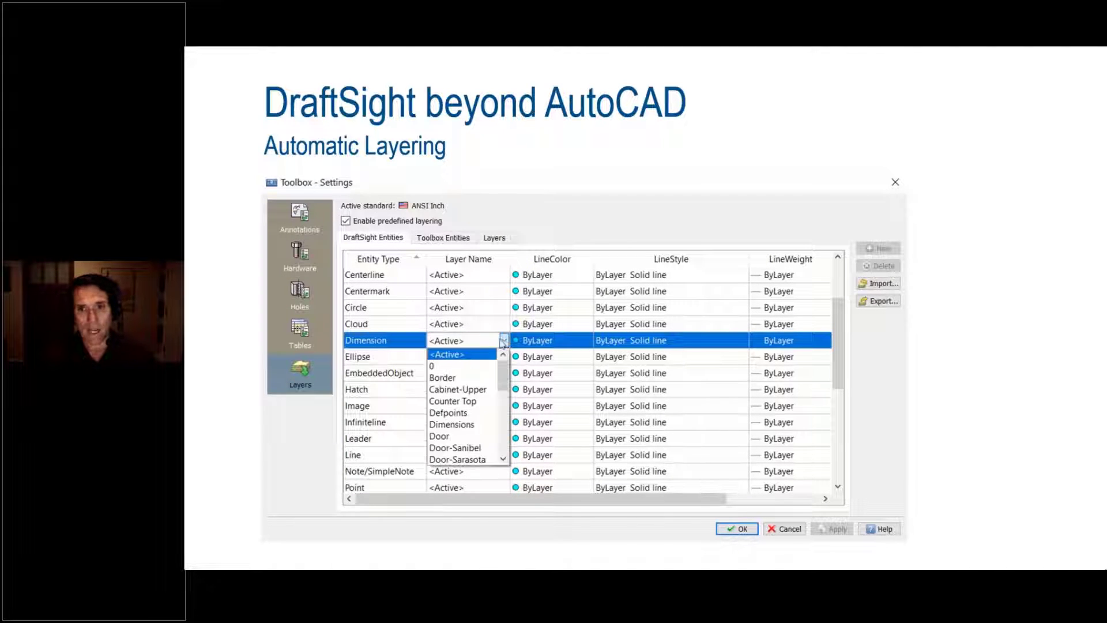
left_click(470, 426)
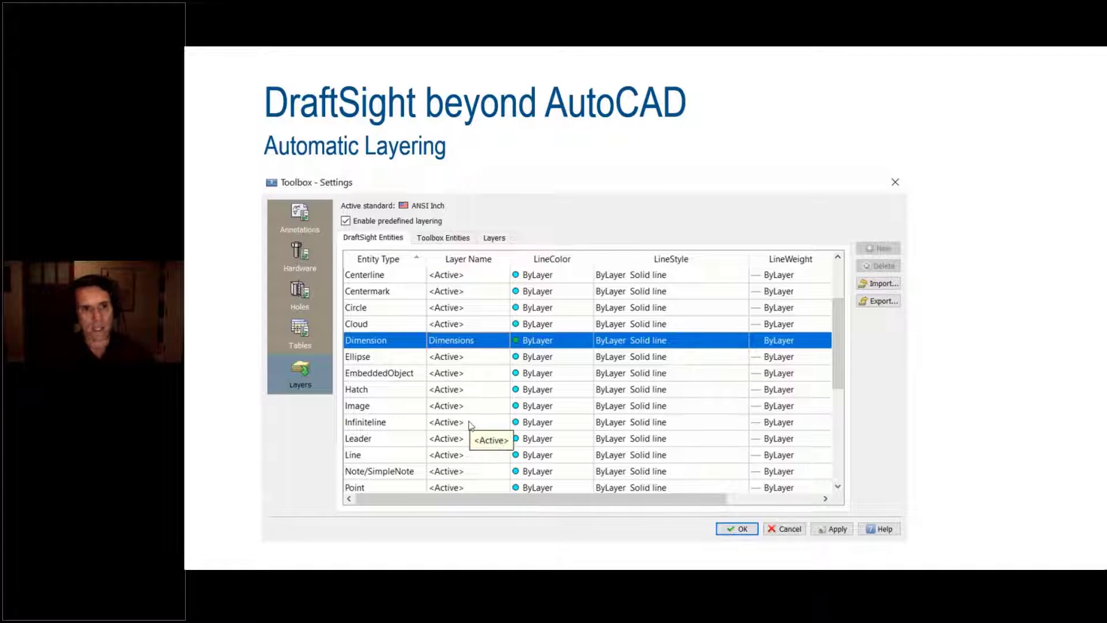
Step: Assign the Note/SimpleNote entity type to the Text layer in the predefined layering settings
left_click_drag(839, 341, 824, 390)
left_click(499, 358)
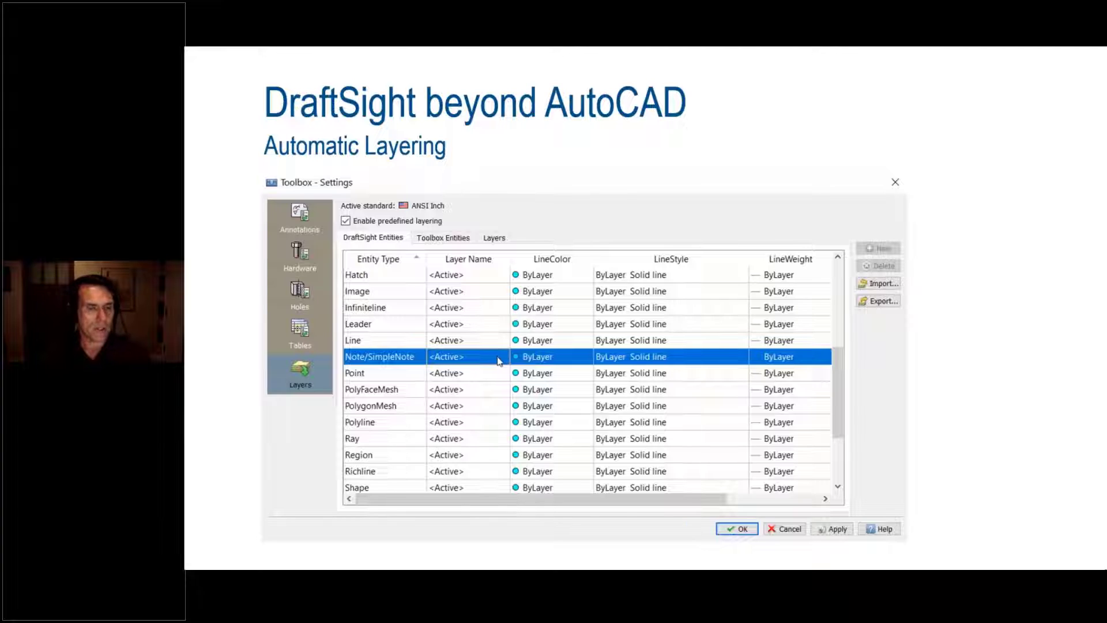
left_click(499, 360)
left_click(504, 357)
left_click_drag(502, 392, 497, 455)
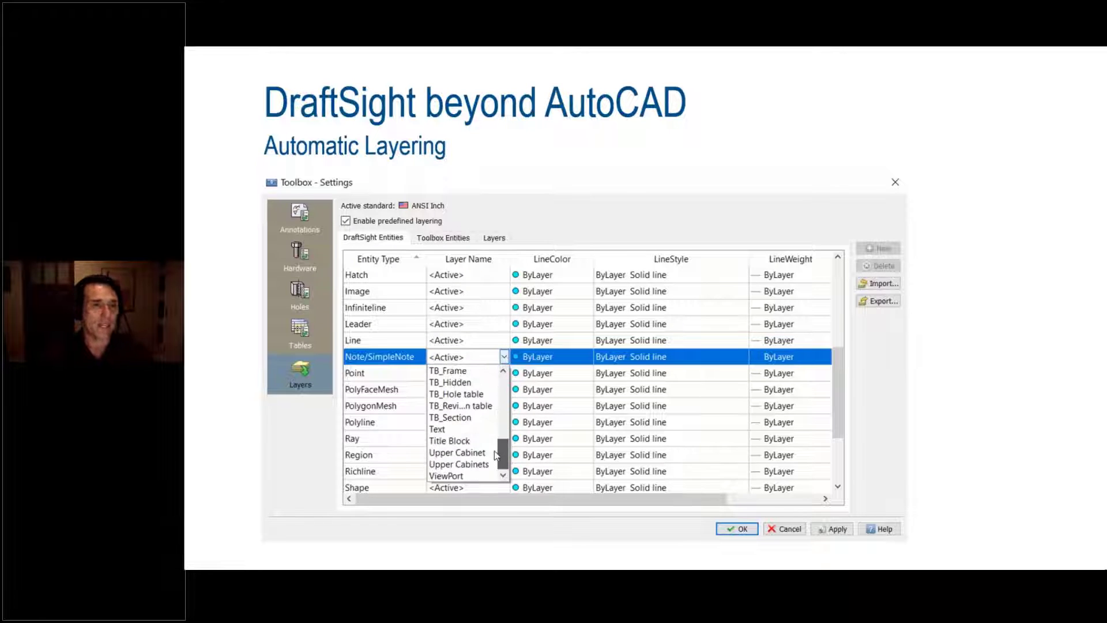
left_click(446, 429)
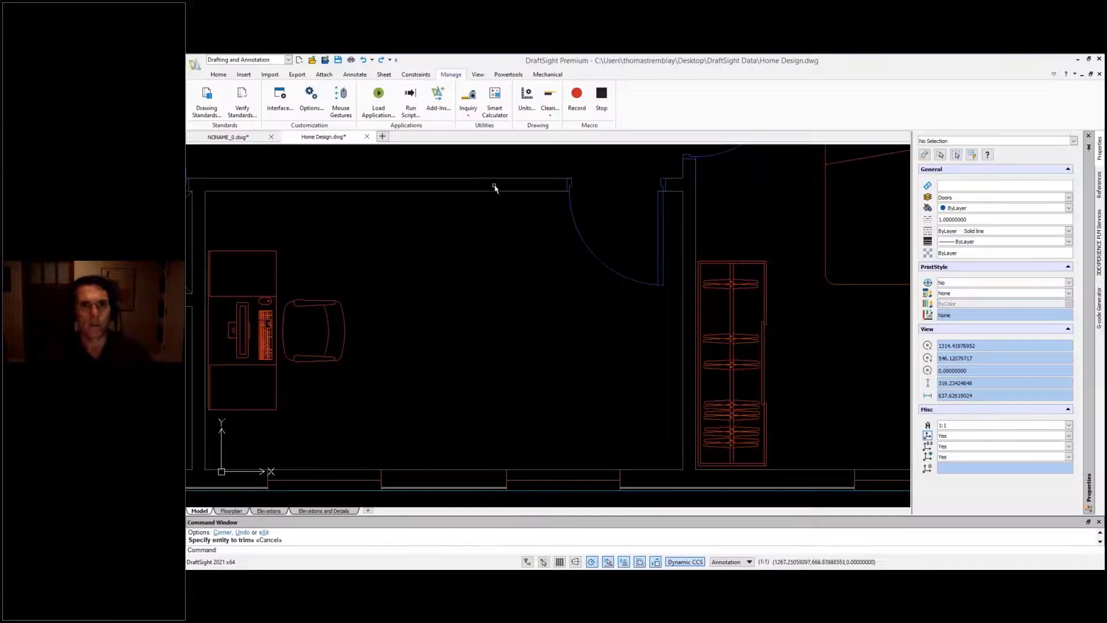
Step: Examine the layers of the office's inner wall line and door block in the floor plan, clearing each selection
left_click(494, 191)
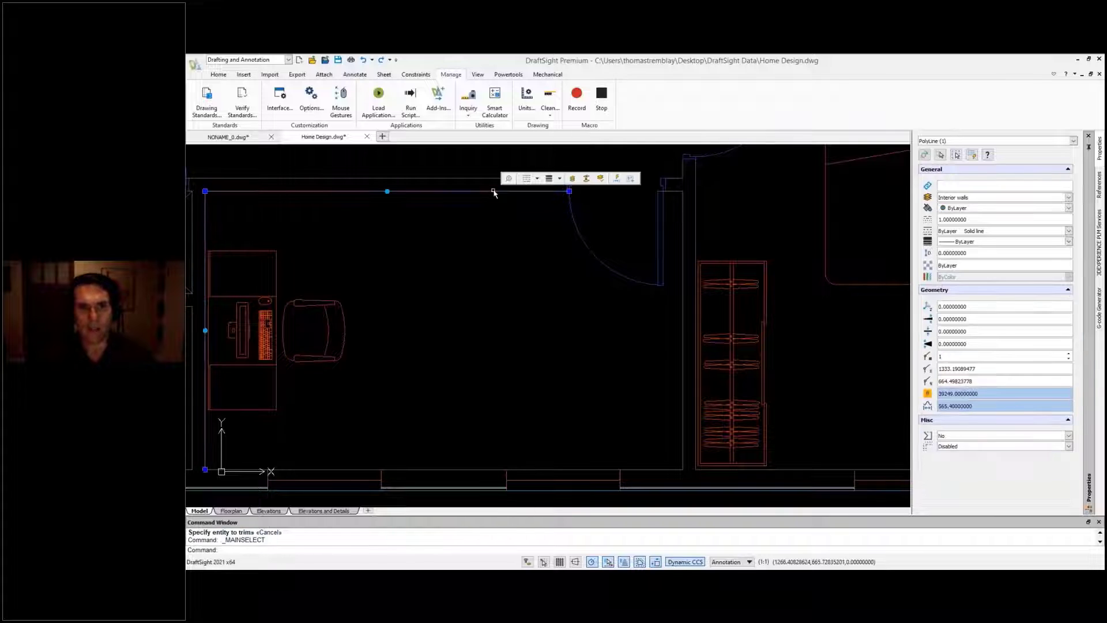
key("Escape")
left_click(614, 266)
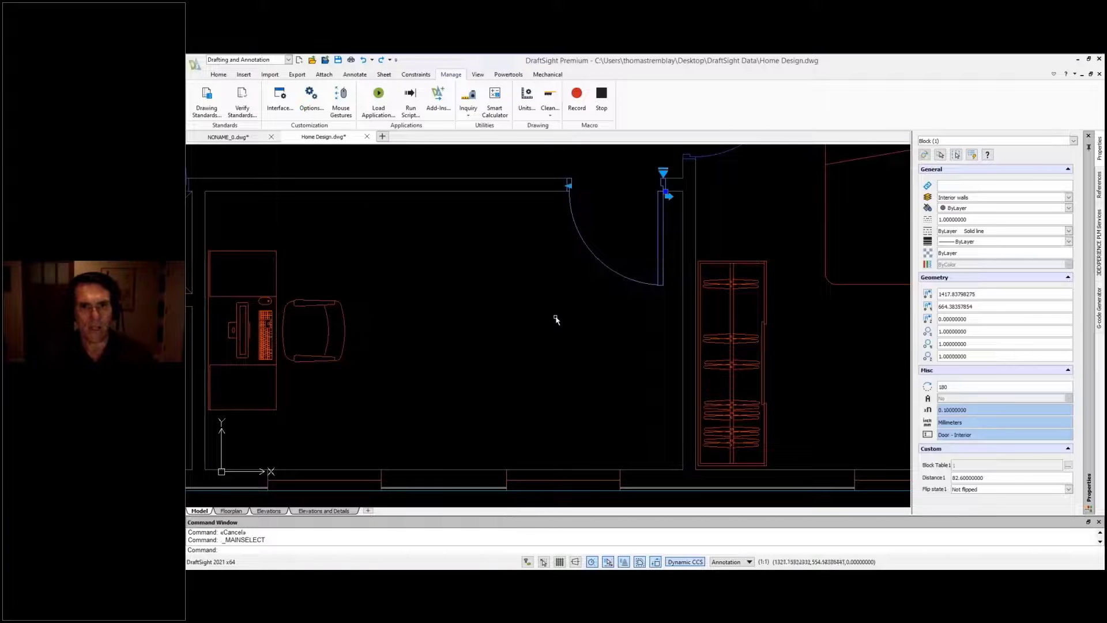
key("Escape")
scroll(506, 340, "down", 5)
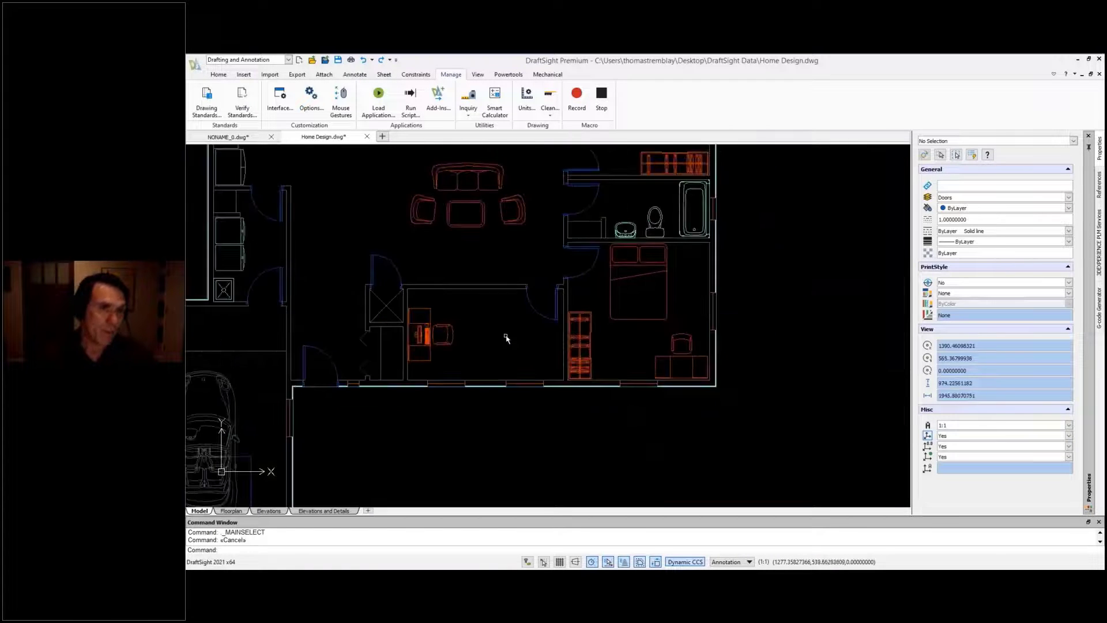
middle_click_drag(529, 353, 629, 380)
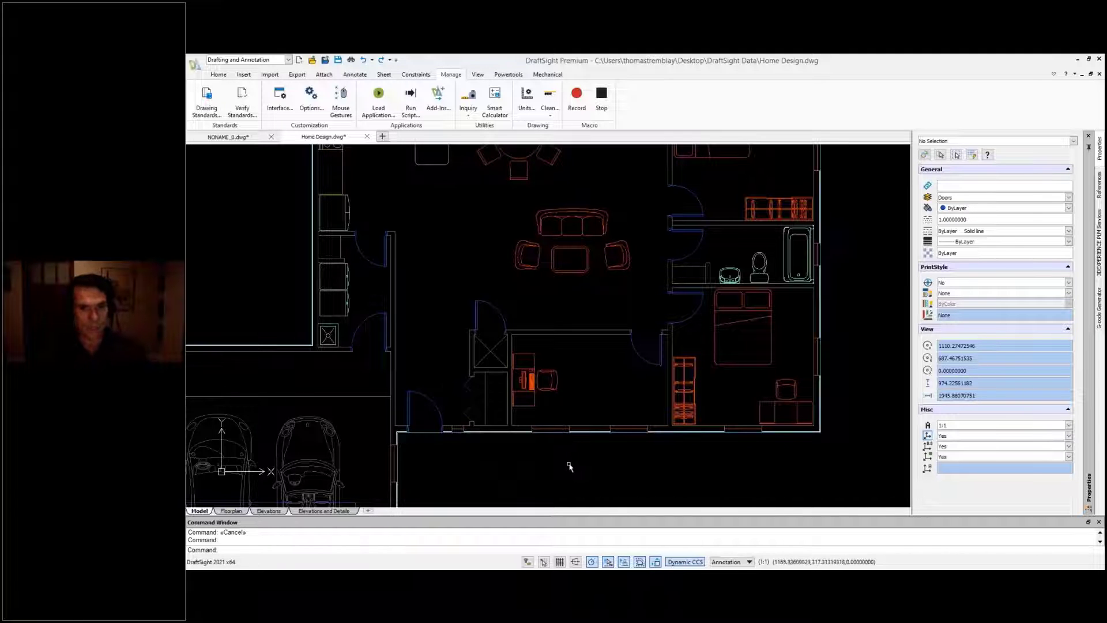
Step: Open the Toolbox layer settings for Home Design and assign the Dimension entity type to the Dimensions layer
right_click(529, 563)
left_click(553, 556)
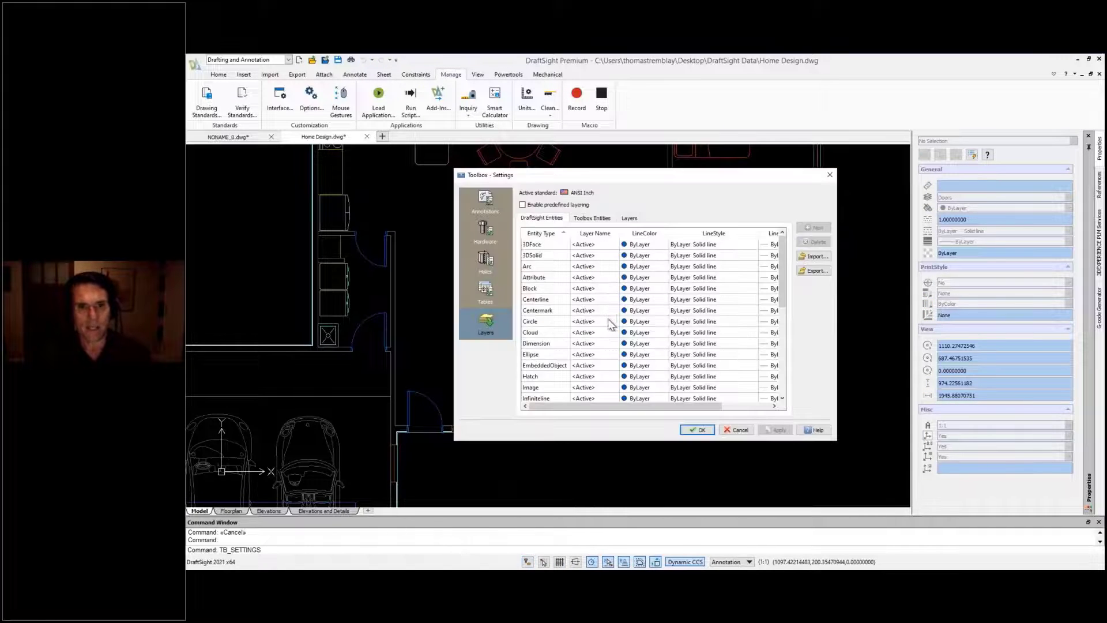
left_click_drag(784, 275, 786, 326)
left_click_drag(788, 327, 787, 316)
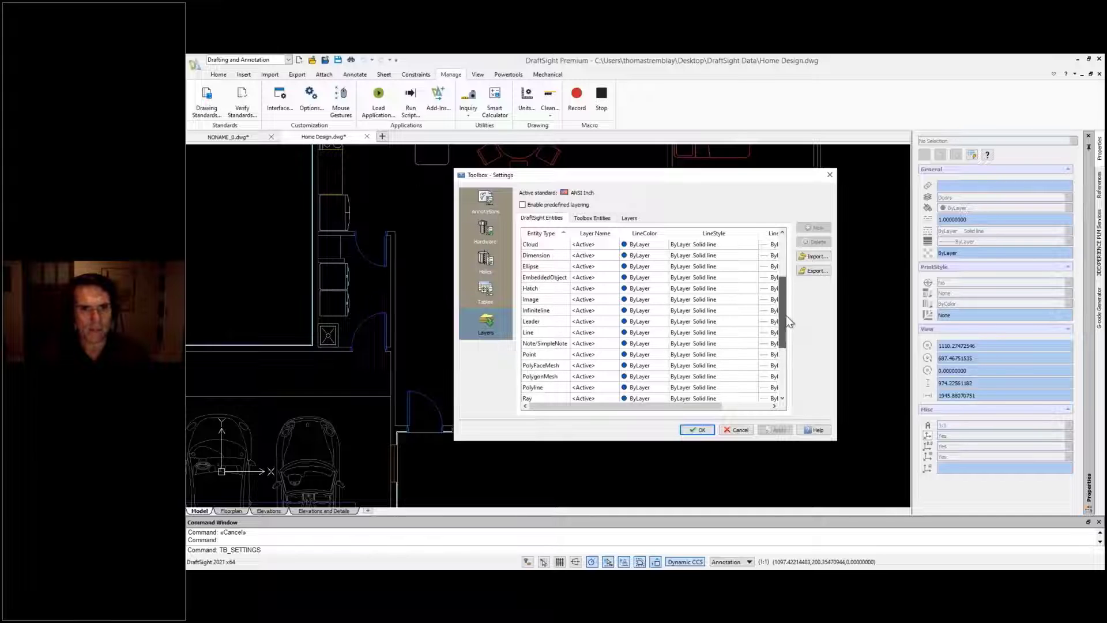
left_click(616, 259)
left_click(616, 259)
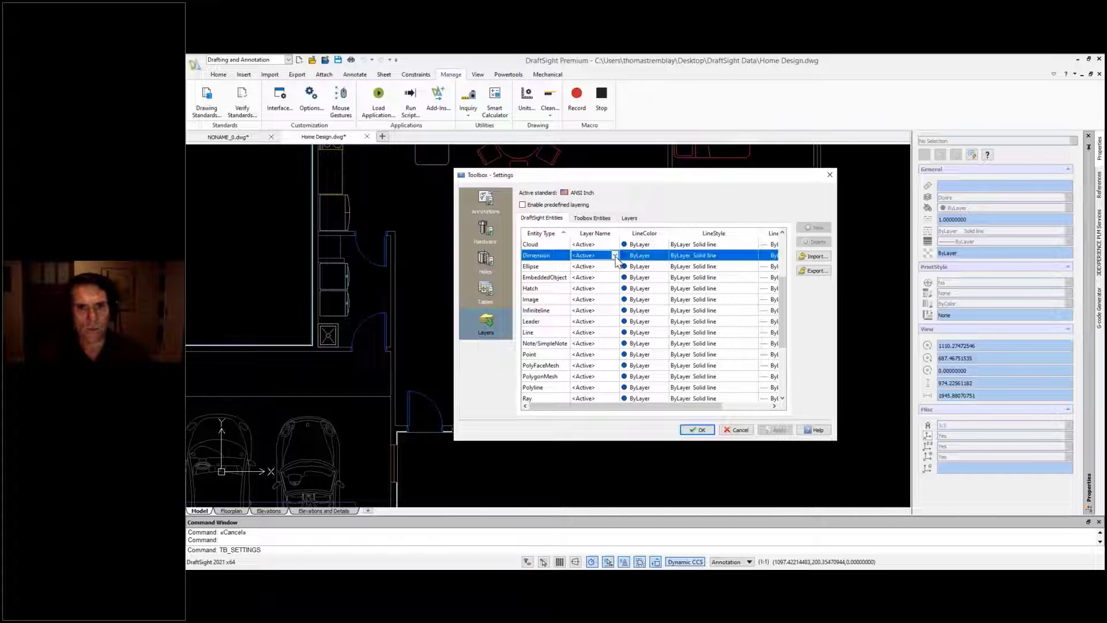
left_click(615, 256)
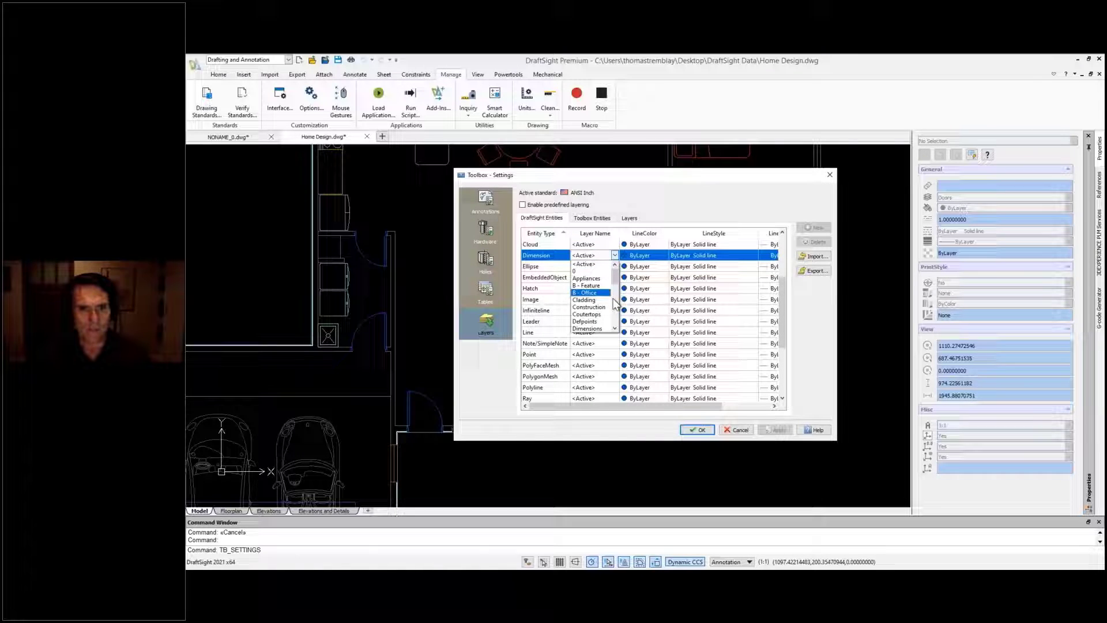
left_click(597, 326)
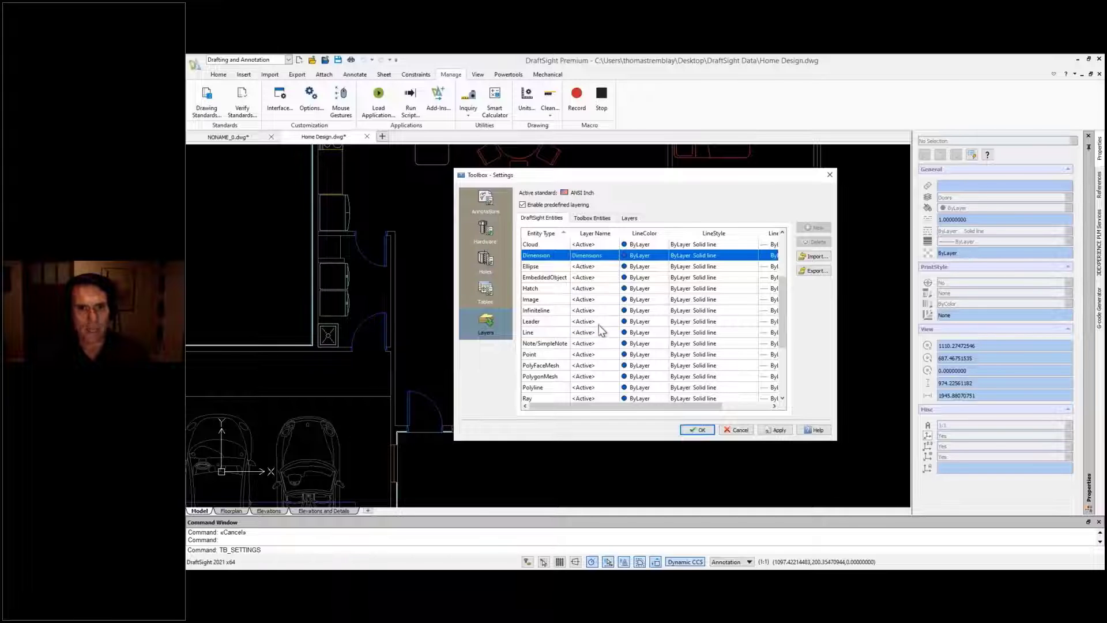
Step: Assign the Hatch entity type to the Hatch layer
left_click(613, 291)
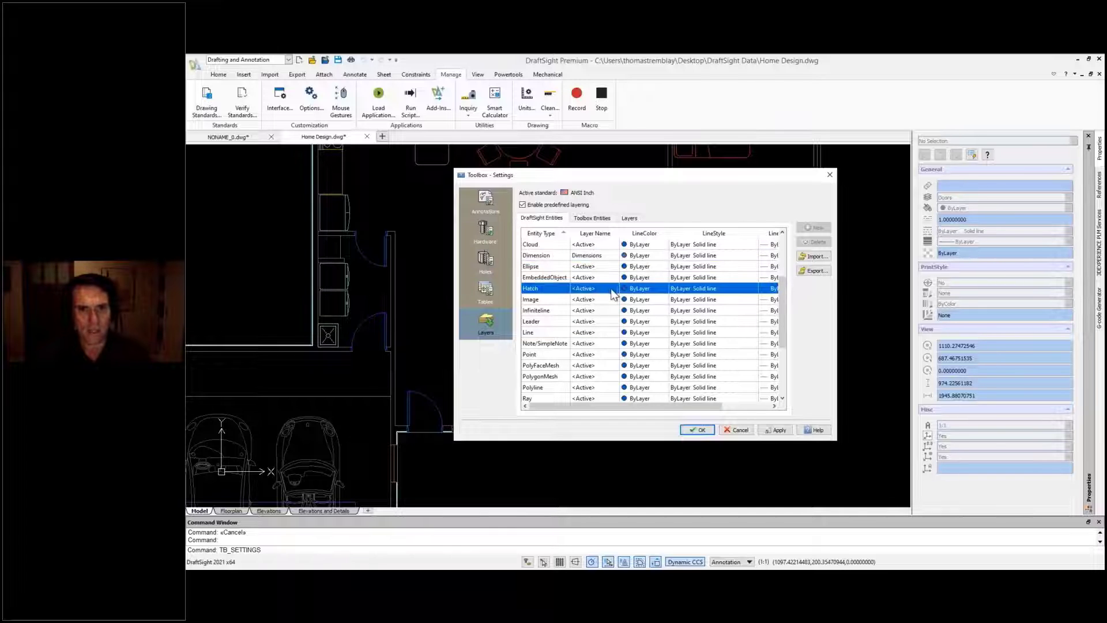
left_click(614, 289)
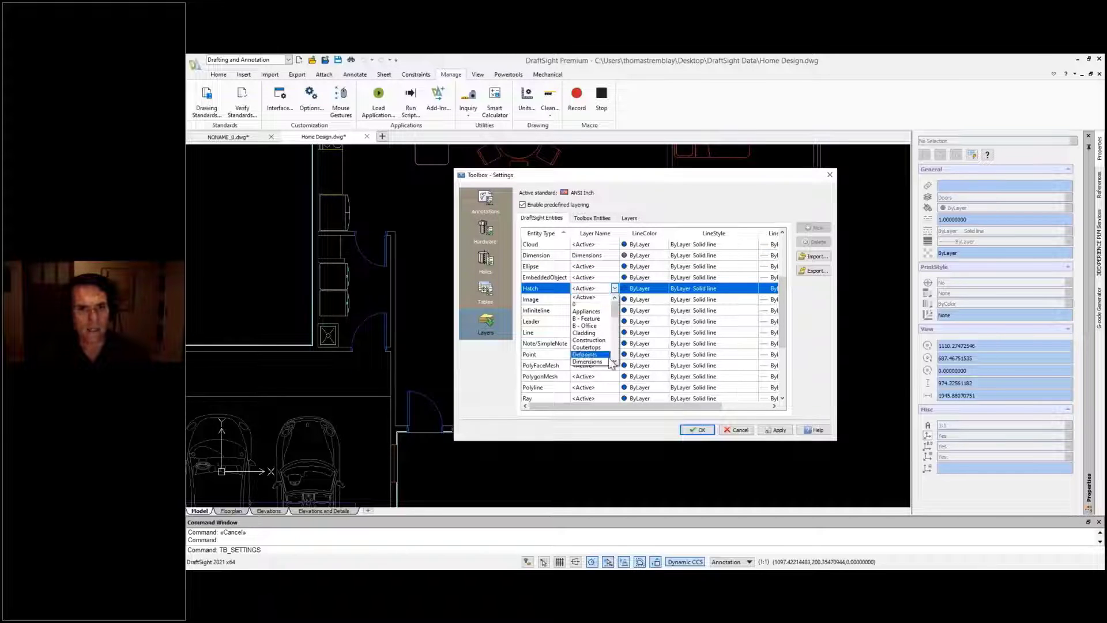
scroll(616, 358, "down", 4)
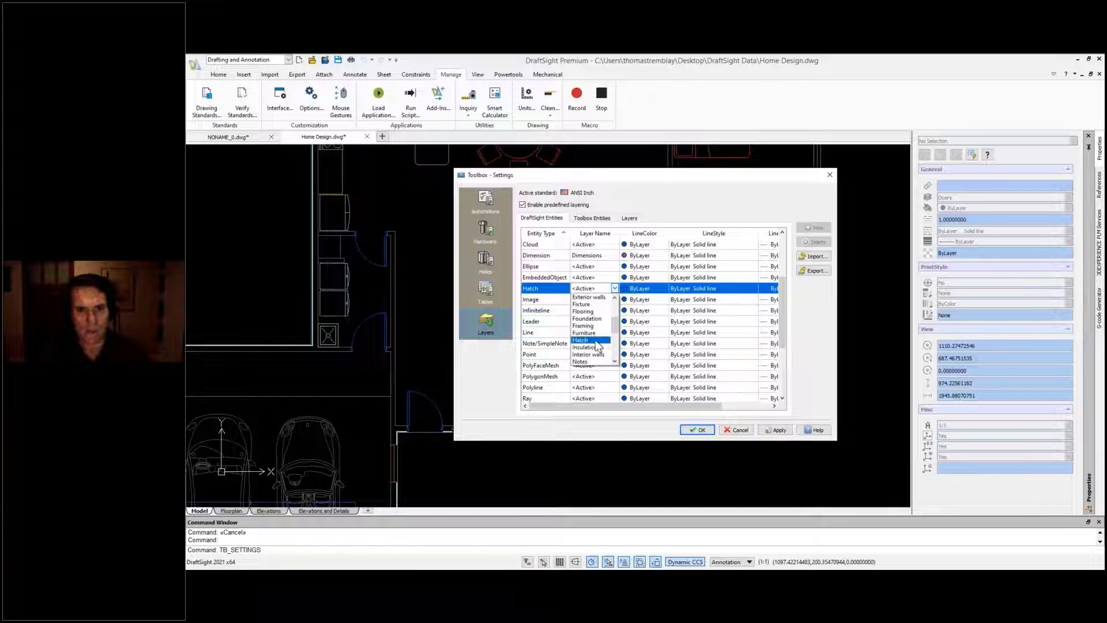
left_click(596, 341)
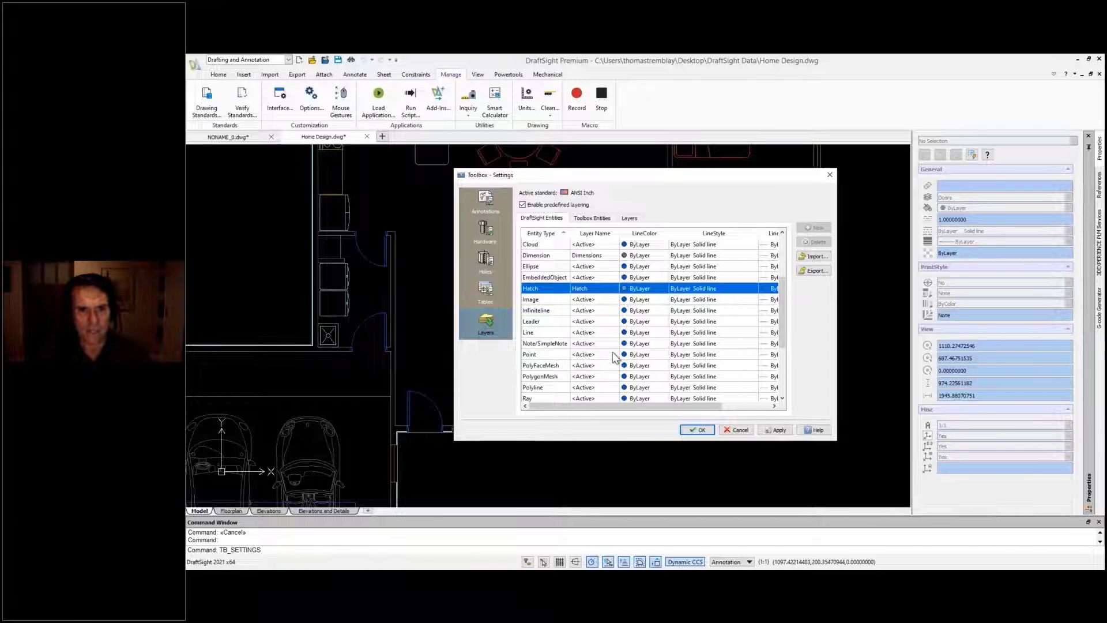
Step: Assign the Note/SimpleNote entity type to the Notes layer
left_click(613, 344)
left_click(614, 346)
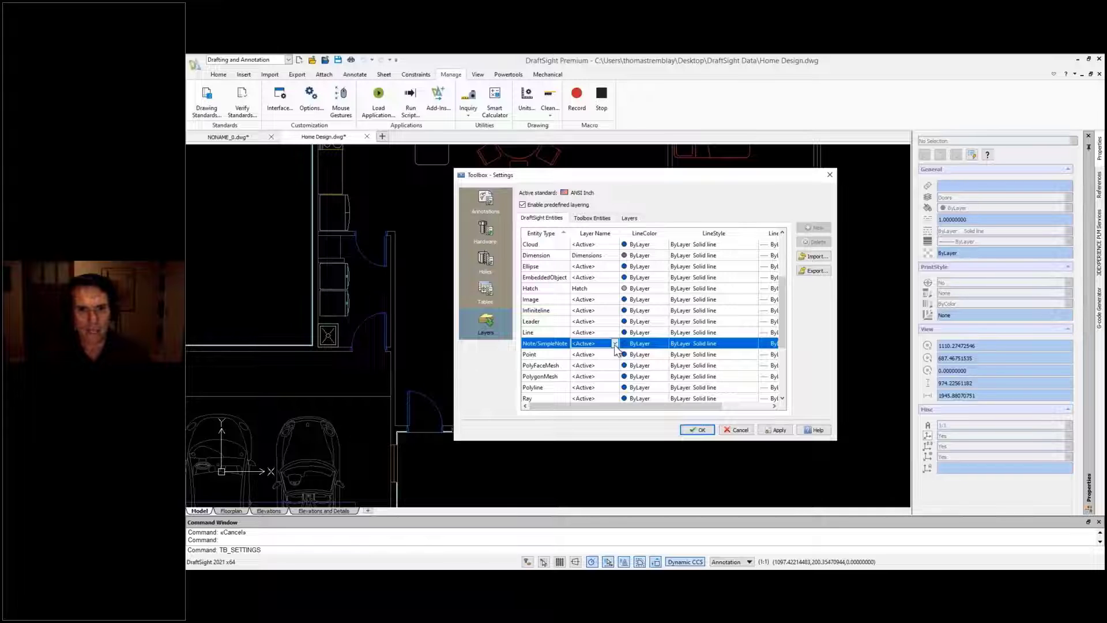
left_click(615, 343)
scroll(615, 399, "down", 4)
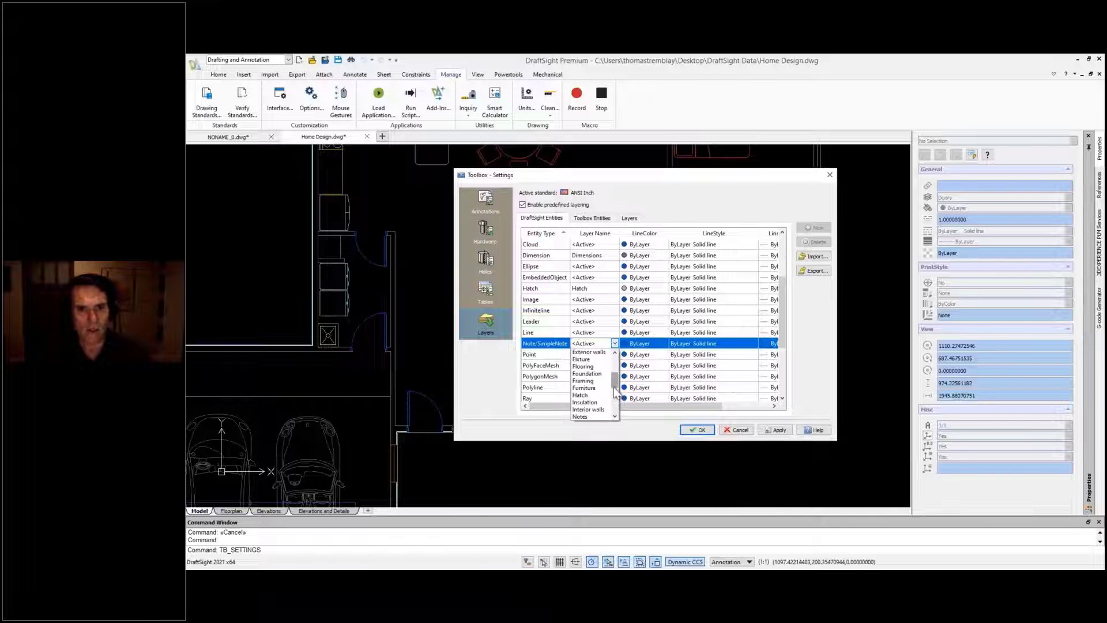
left_click(594, 415)
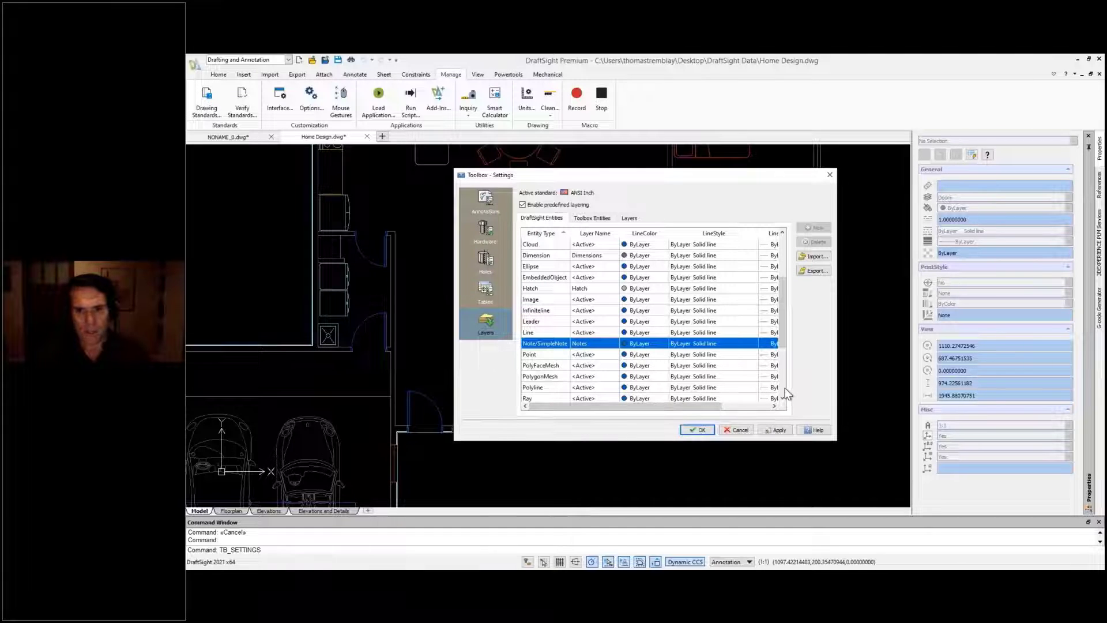
Step: Open the layer choices for the Viewport entity type in the predefined layering list
scroll(785, 387, "down", 3)
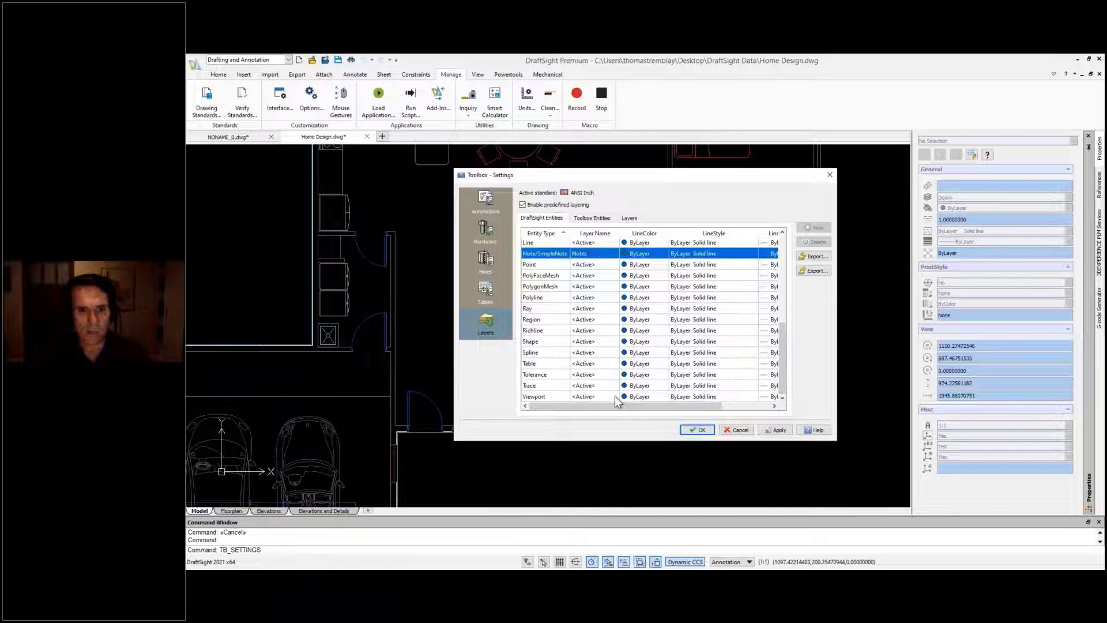
left_click(616, 397)
left_click(612, 397)
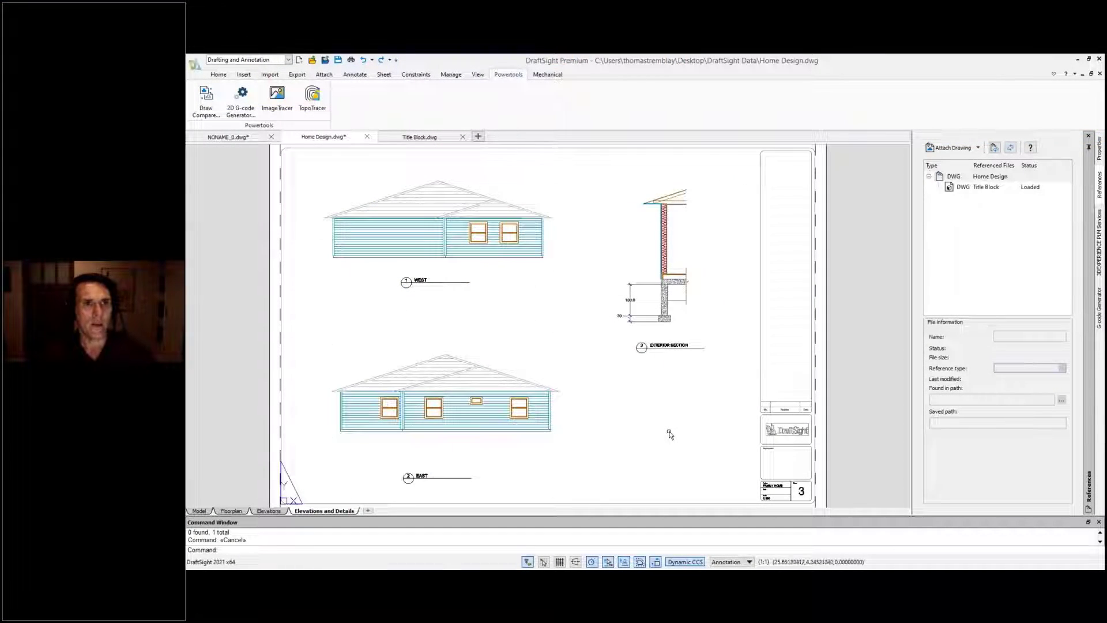
Step: Open the drawing Expo Center b.dwg from the DraftSight Data folder
left_click(313, 61)
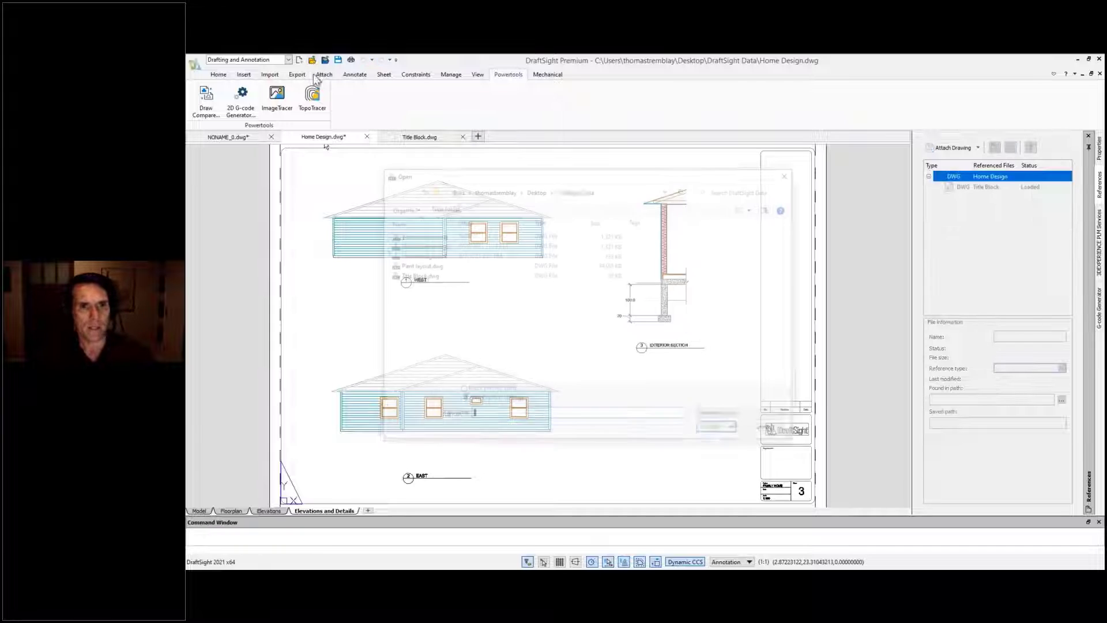
left_click(424, 247)
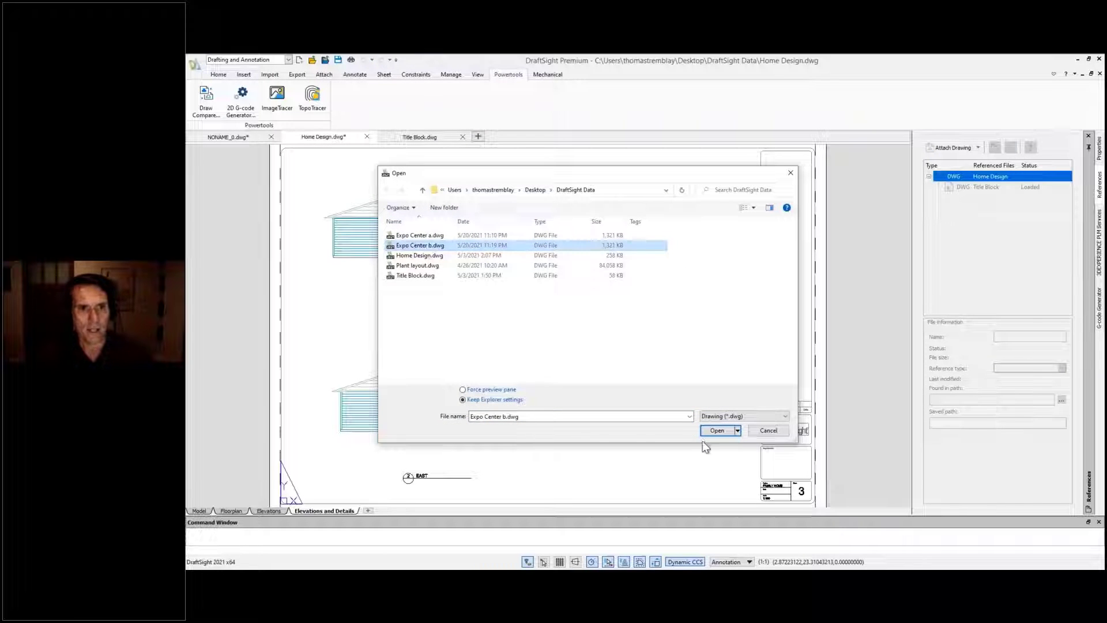
left_click(717, 433)
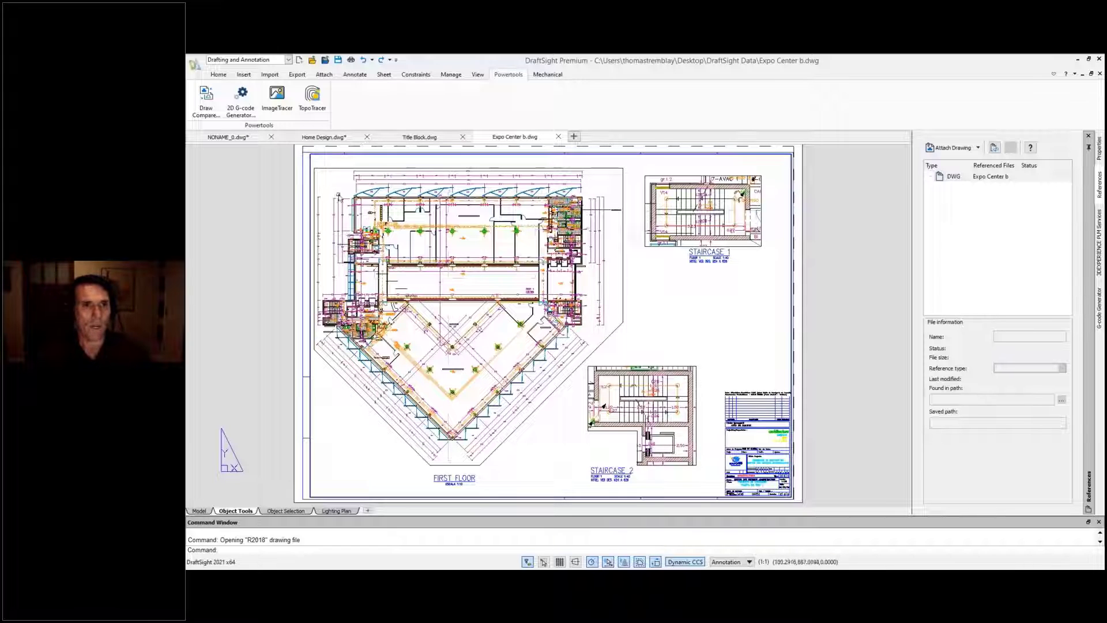
Step: Open the Layers Manager for the Expo Center b drawing and look through its layer list
left_click(219, 75)
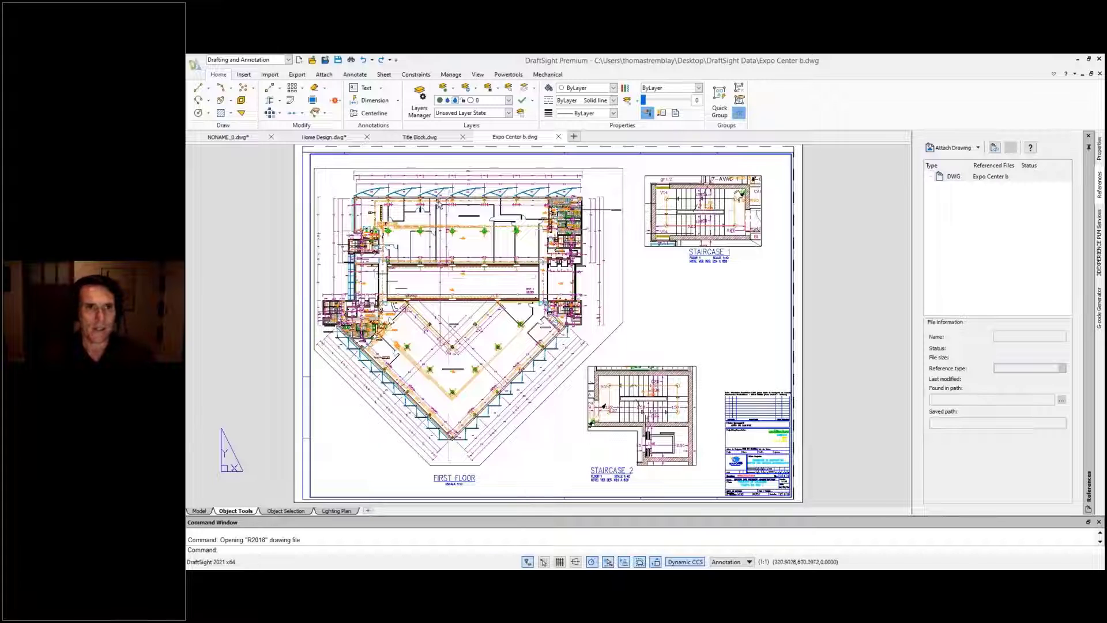
left_click(422, 103)
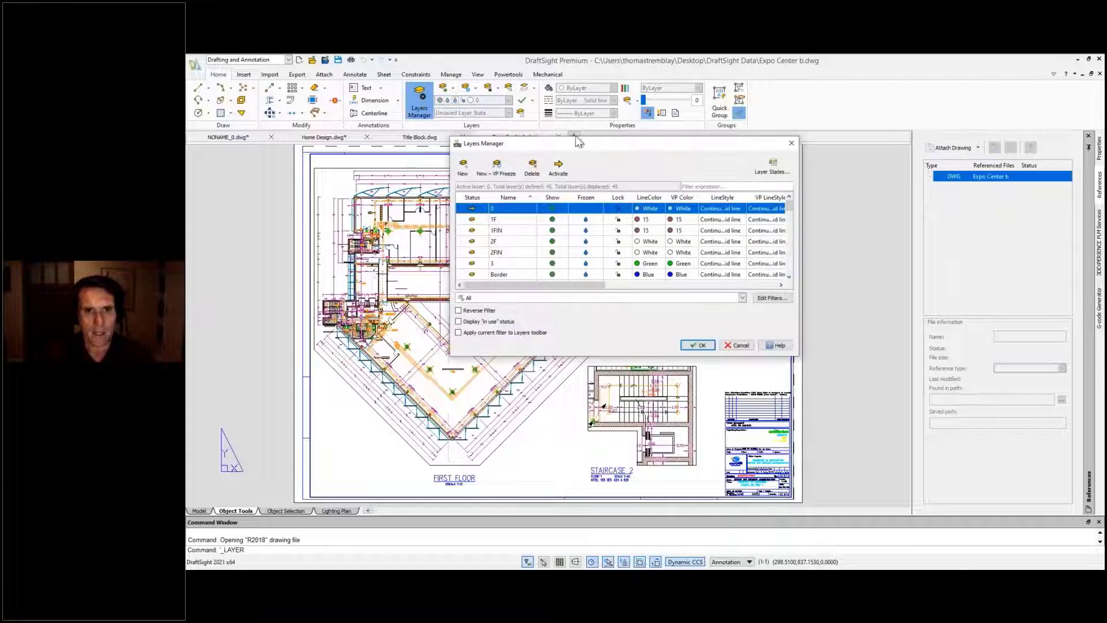
left_click_drag(585, 146, 531, 212)
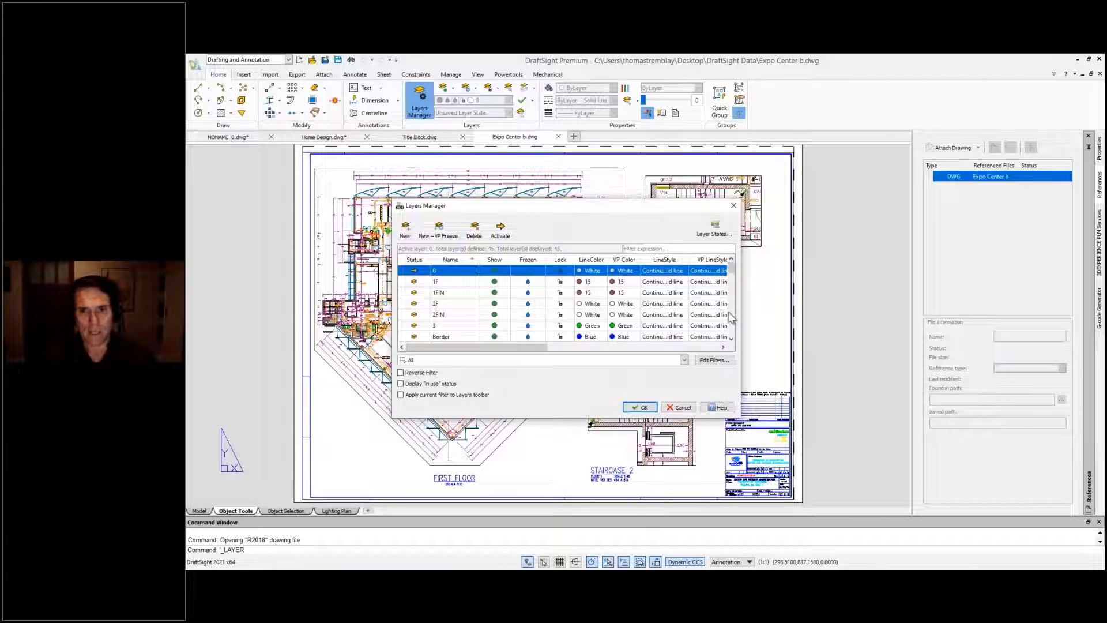
mouse_move(731, 274)
left_mouse_down()
mouse_move(730, 329)
mouse_move(729, 265)
left_mouse_up()
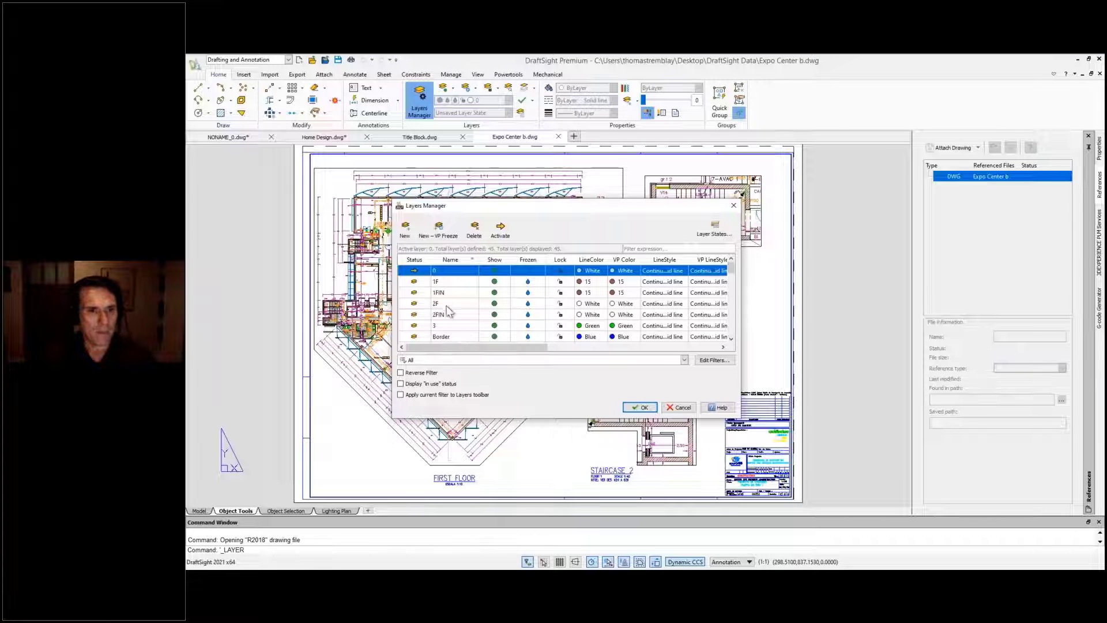
Step: Make 2F the active layer in the Layers Manager and accept the change
double_click(415, 304)
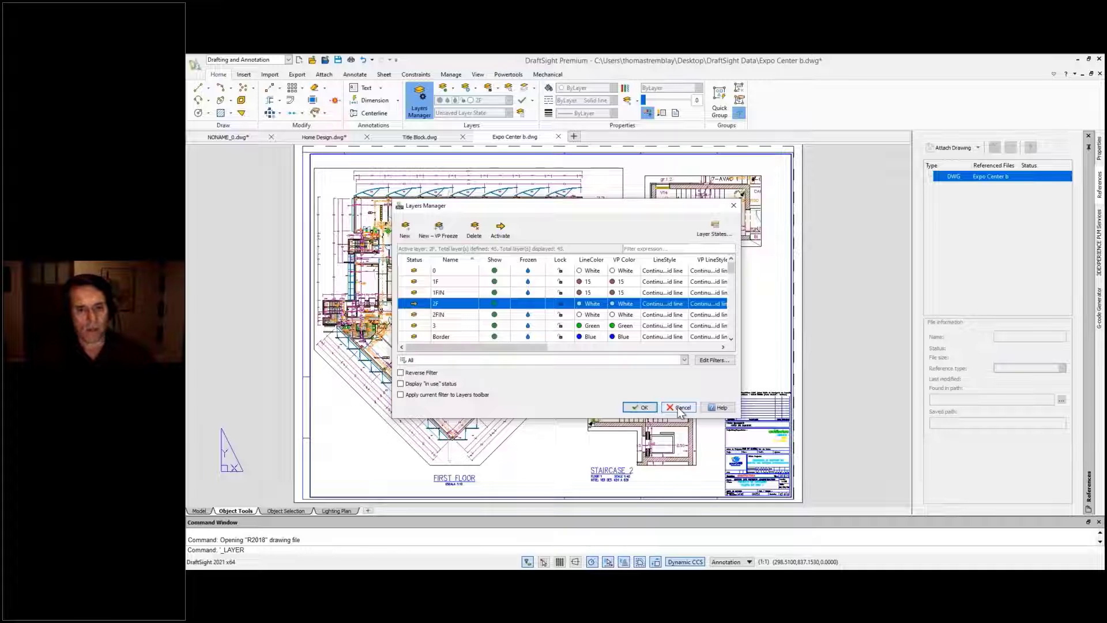
left_click(644, 407)
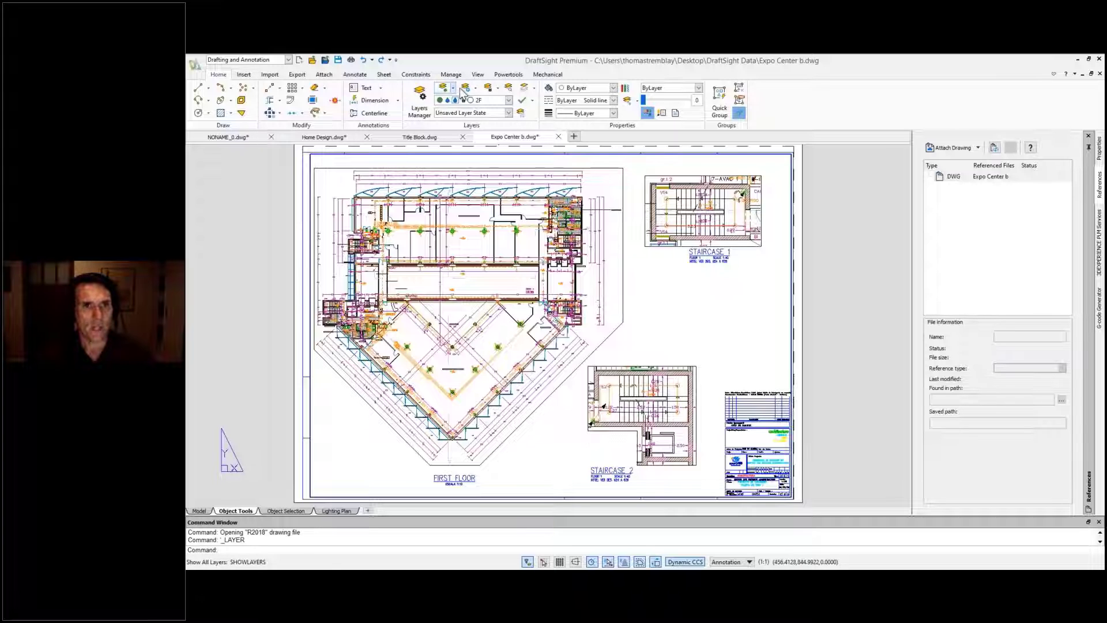
Step: Use Layer Preview to isolate the Dimensions for stairway, Dimensions (COTAS), Hatch and Interior Walls layers one at a time
left_click(507, 91)
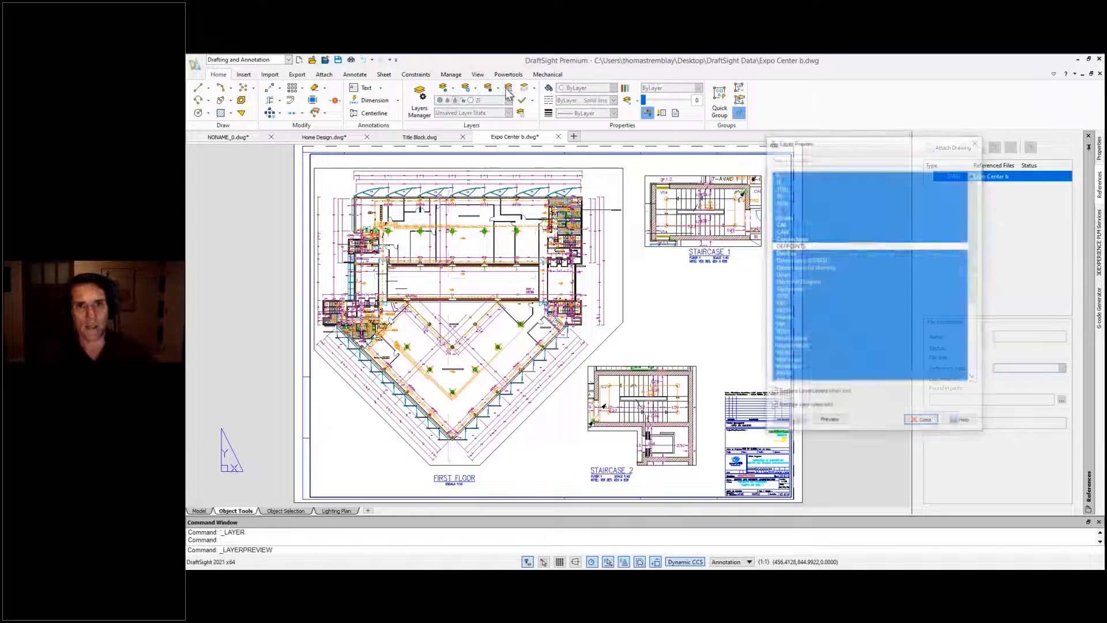
left_click(819, 266)
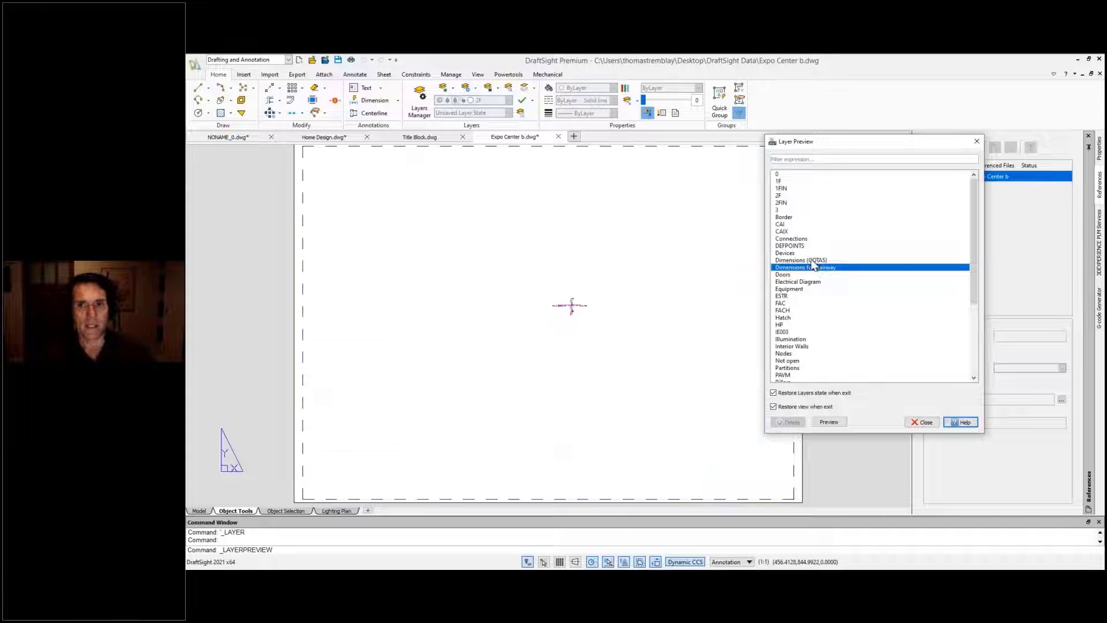
left_click(813, 260)
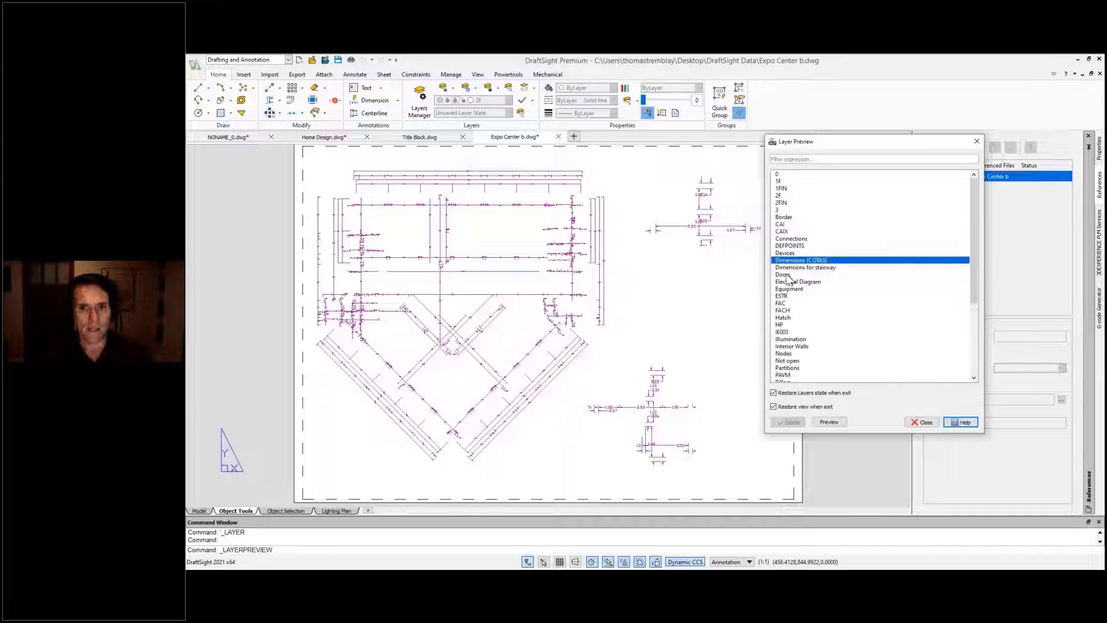
left_click(794, 317)
left_click(802, 346)
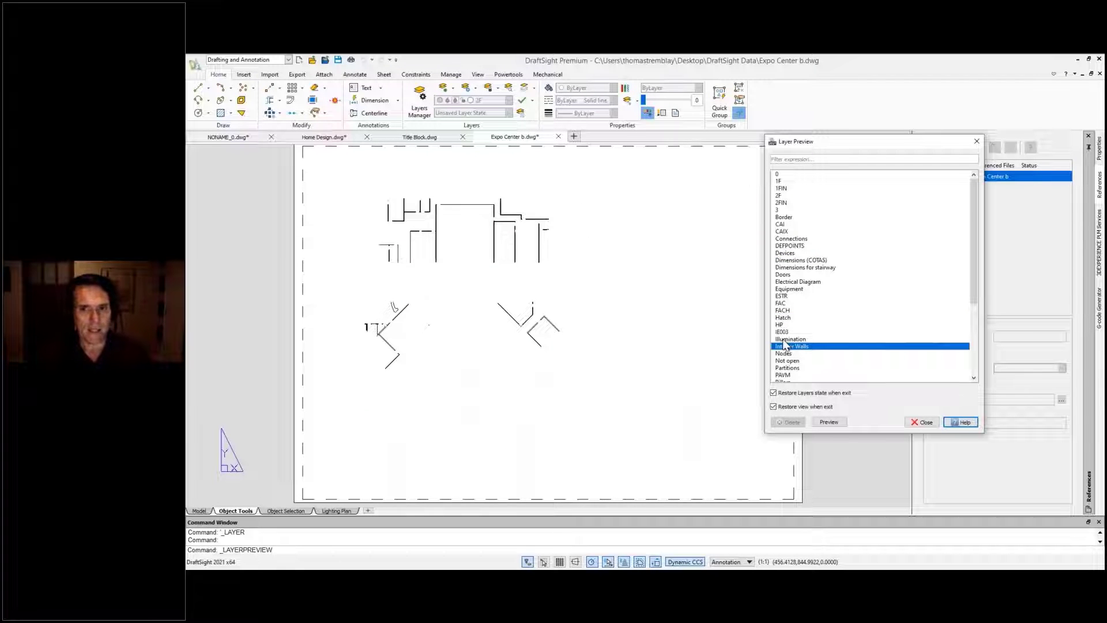
left_click(919, 422)
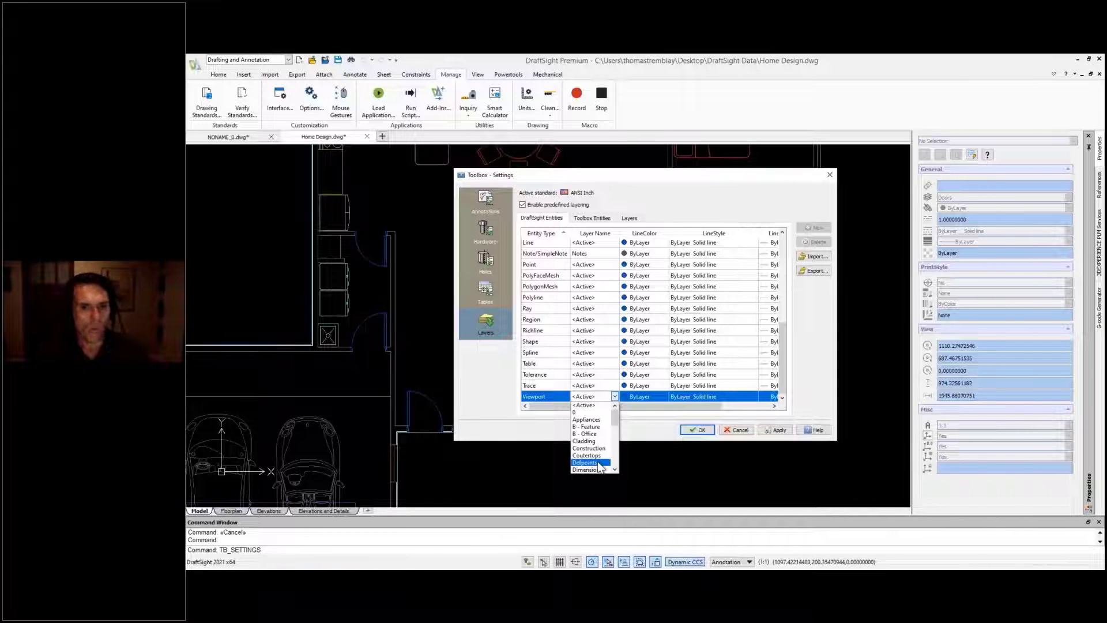
Step: Assign the Viewport entity type to the Defpoints layer and accept the predefined layering settings
left_click(585, 463)
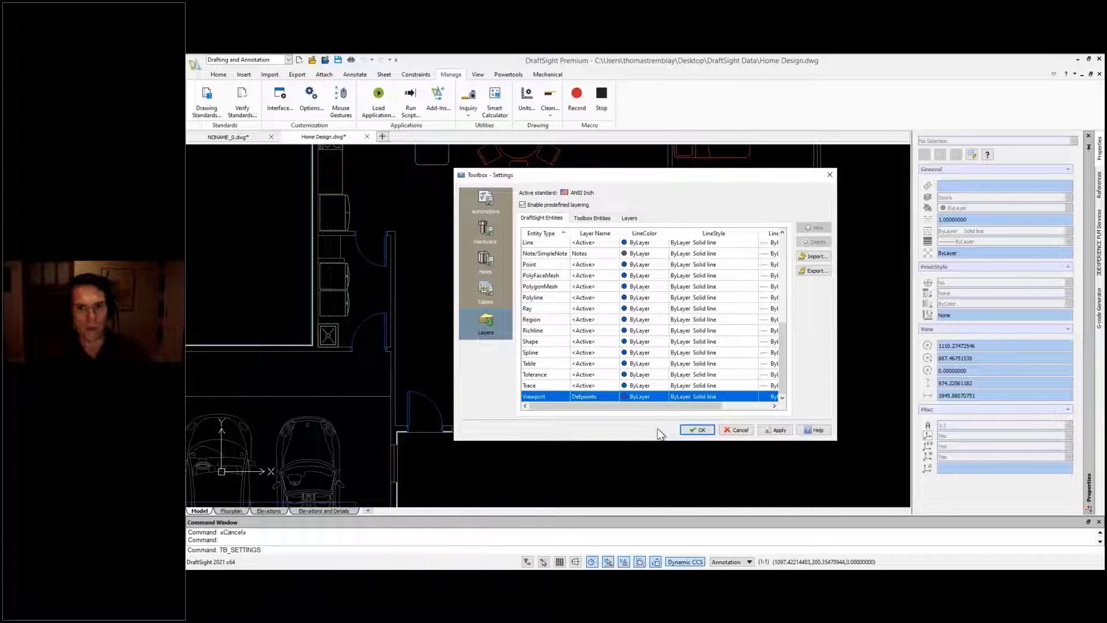
left_click(697, 430)
middle_click_drag(660, 477, 642, 476)
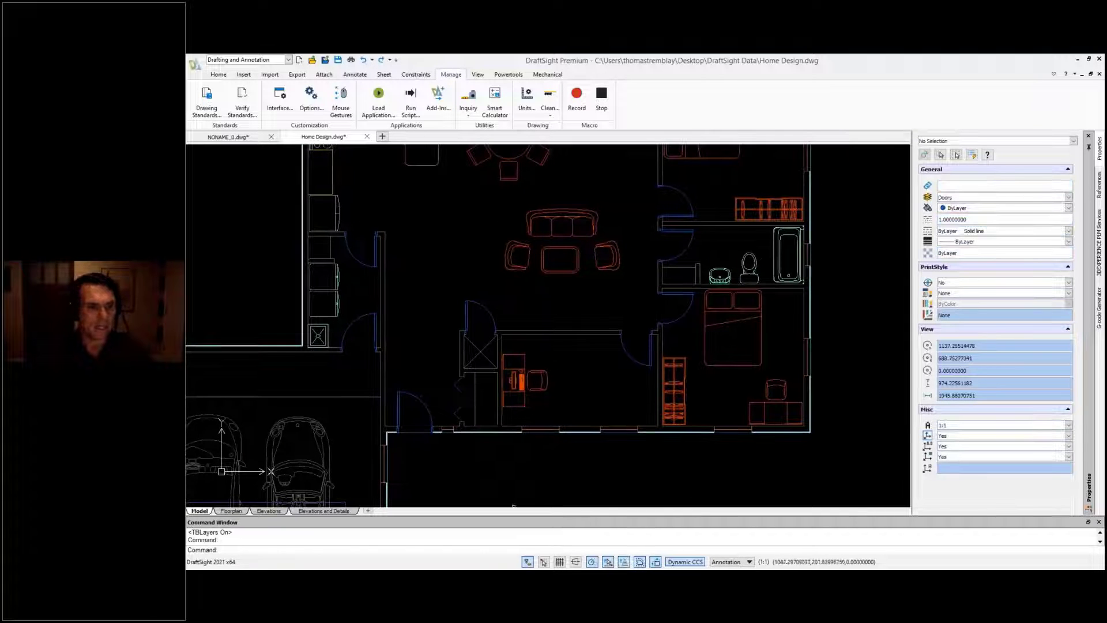
Step: Add a note reading "step up" in the garage above the cars on the Floorplan sheet, in a box about 2.78 wide
left_click(231, 511)
scroll(331, 379, "up", 5)
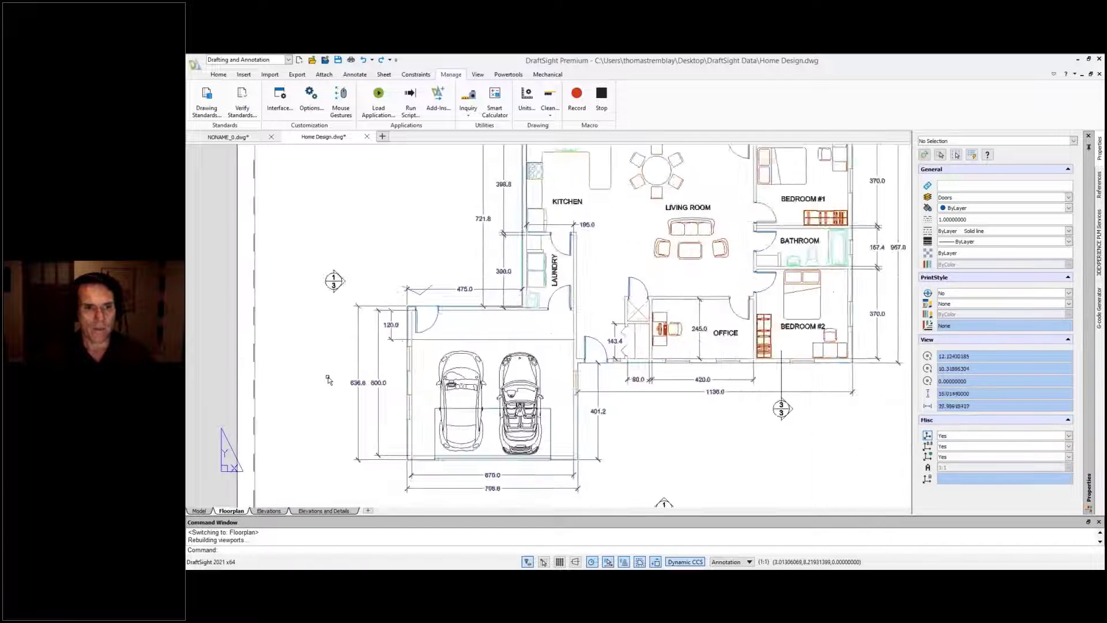
middle_click_drag(653, 315, 580, 325)
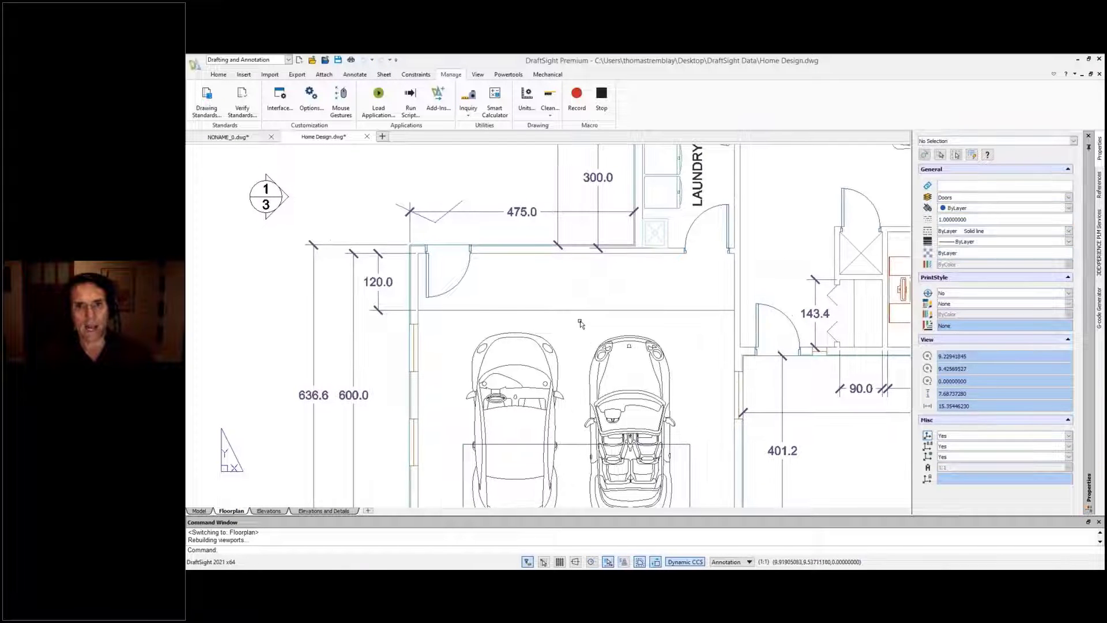
left_click(218, 74)
left_click(361, 88)
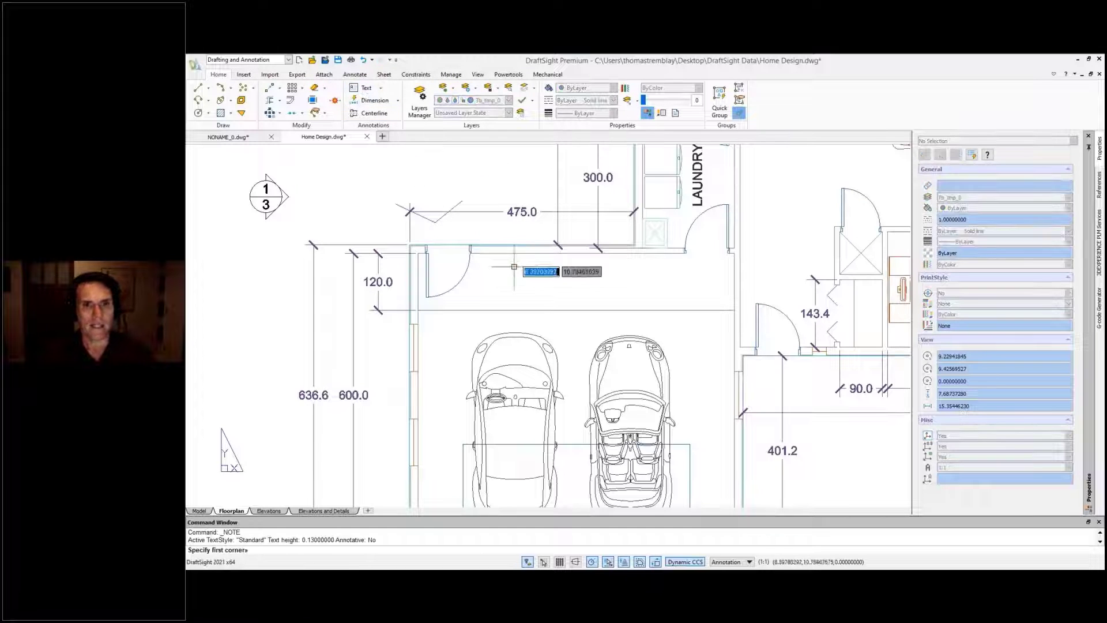
left_click(553, 280)
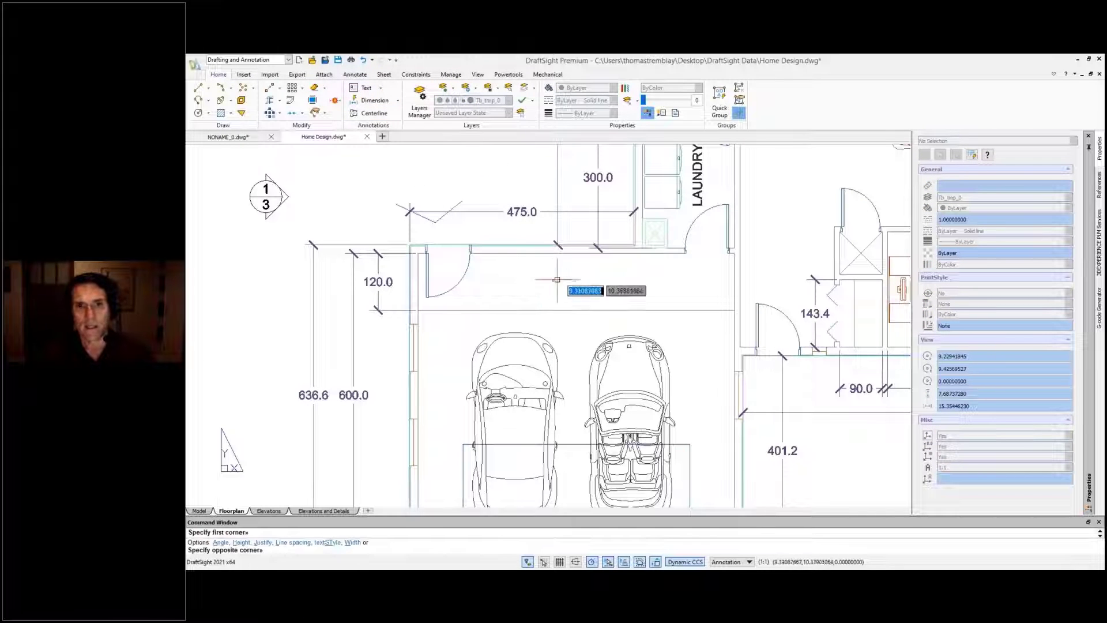
left_click(684, 260)
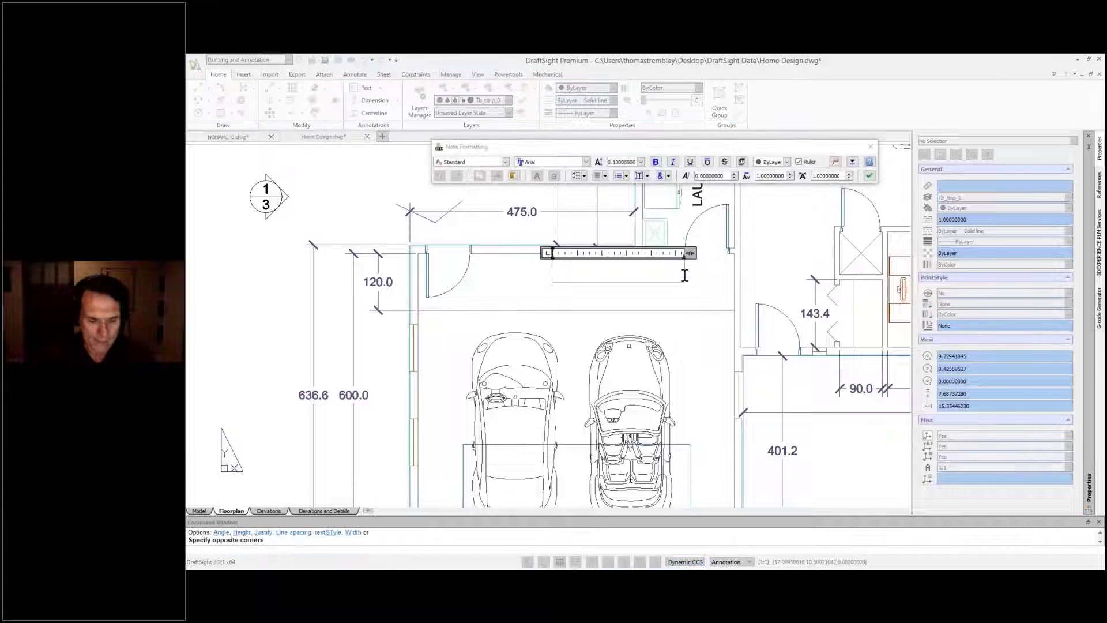
type("Step")
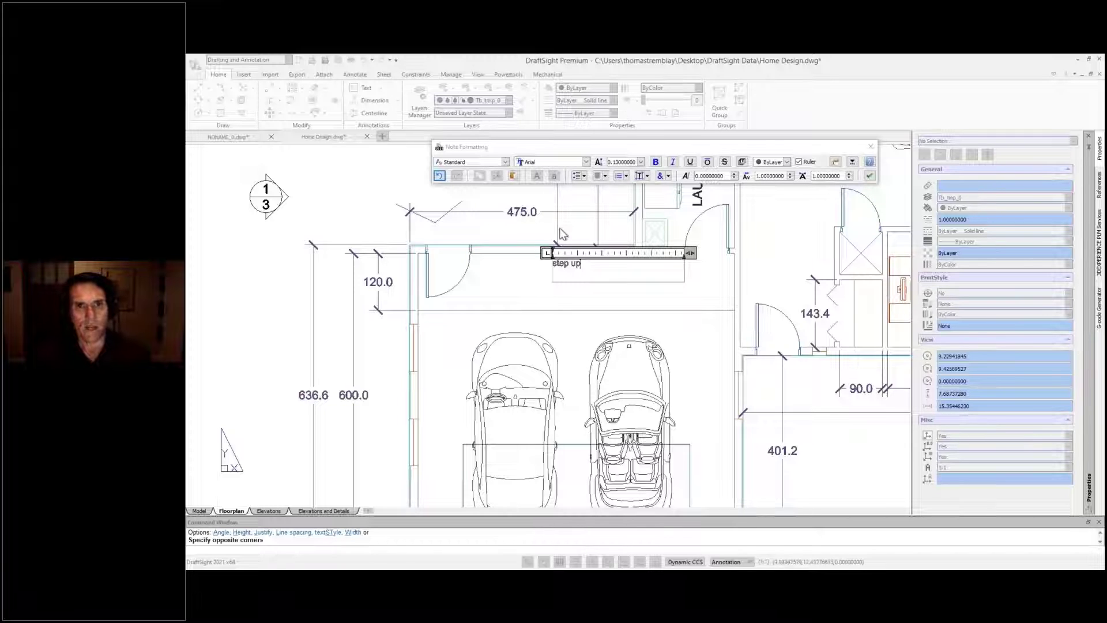
Step: Set the text height of the whole "step up" note to 0.18
triple_click(565, 267)
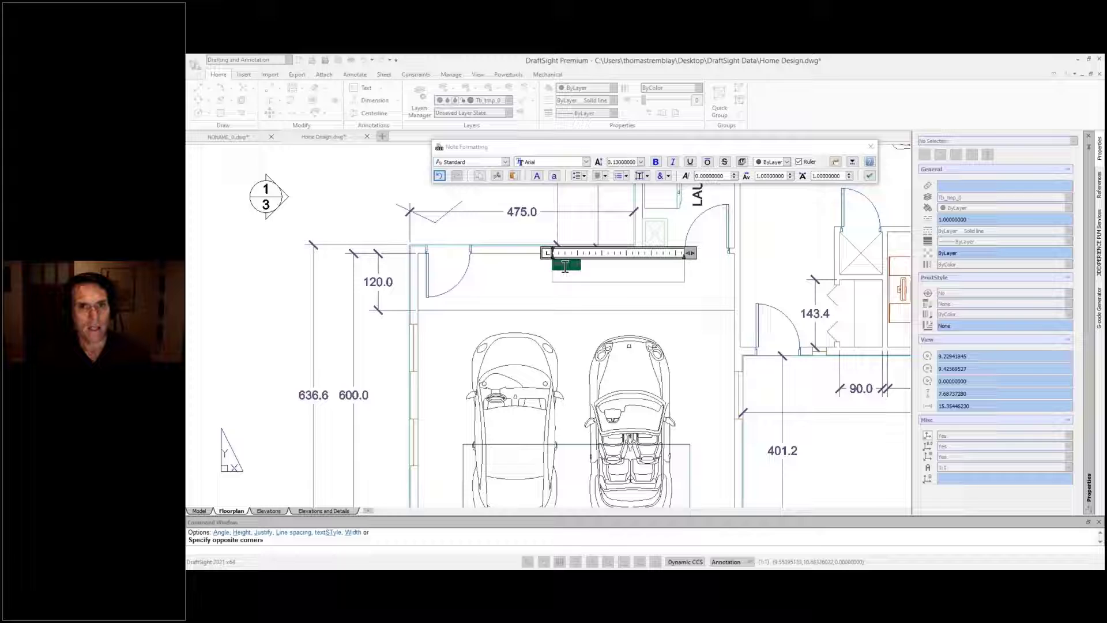
double_click(618, 162)
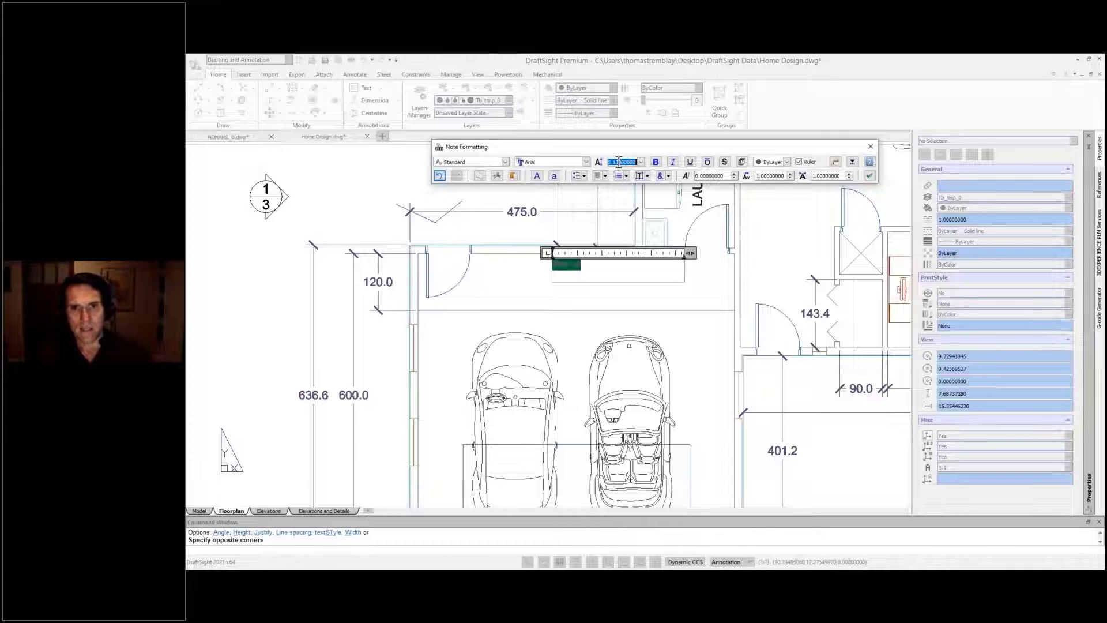
type(".18")
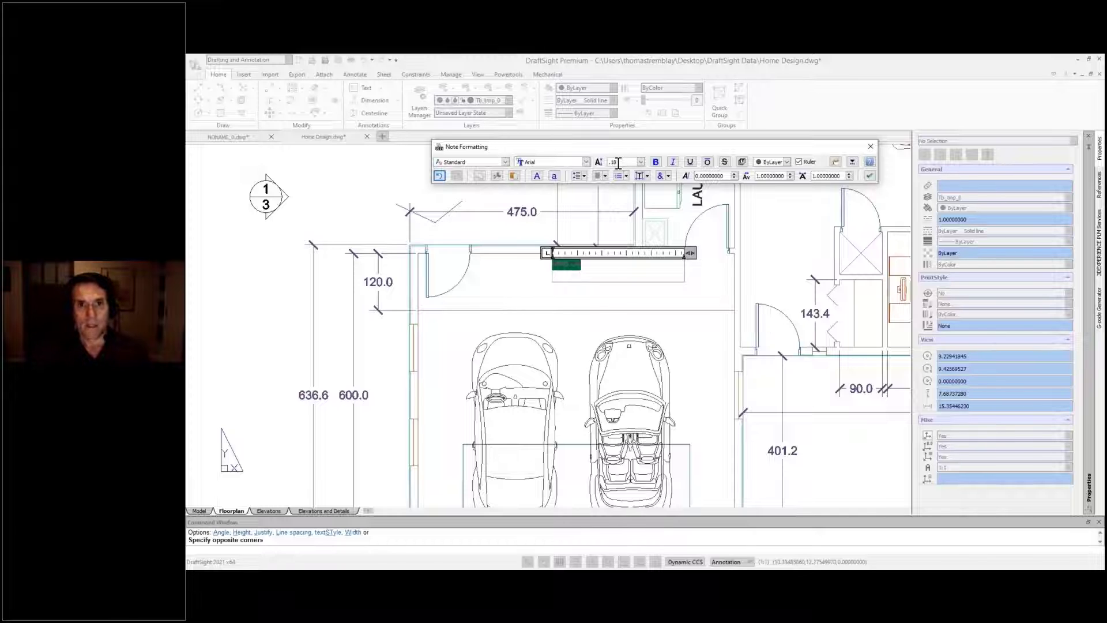
key("Return")
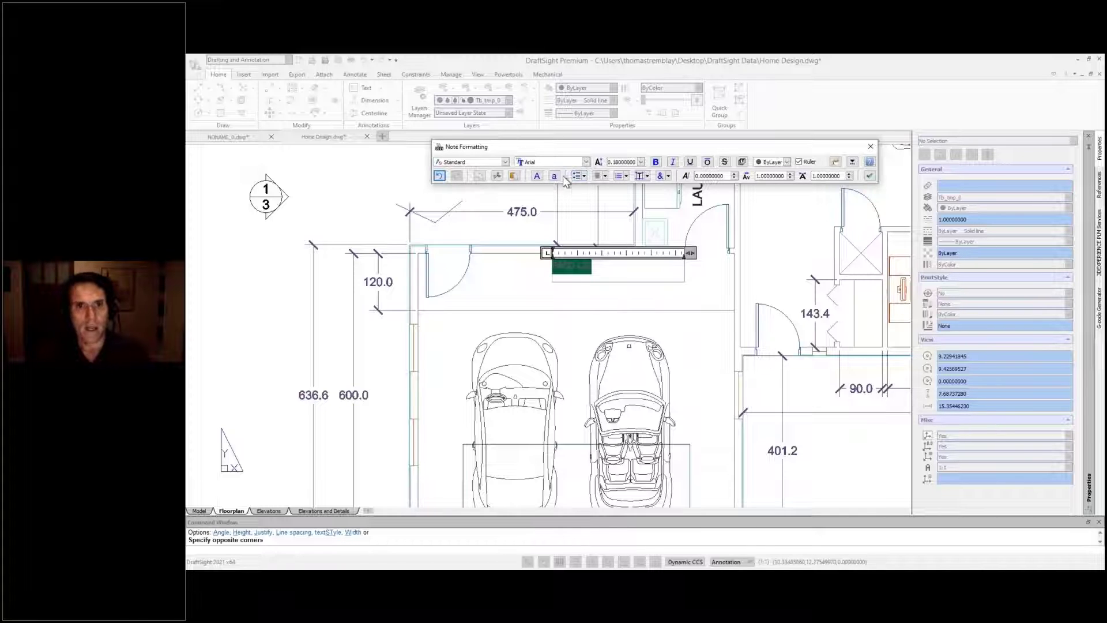
Step: Justify the note Middle Center, convert its text to uppercase and finish the note
left_click(647, 177)
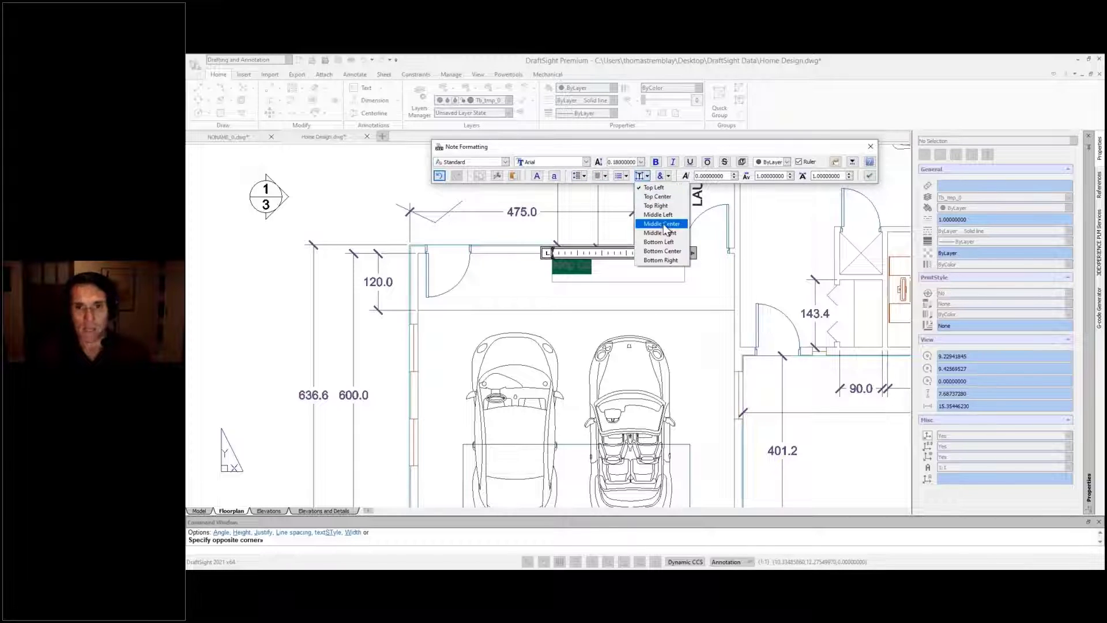
left_click(663, 224)
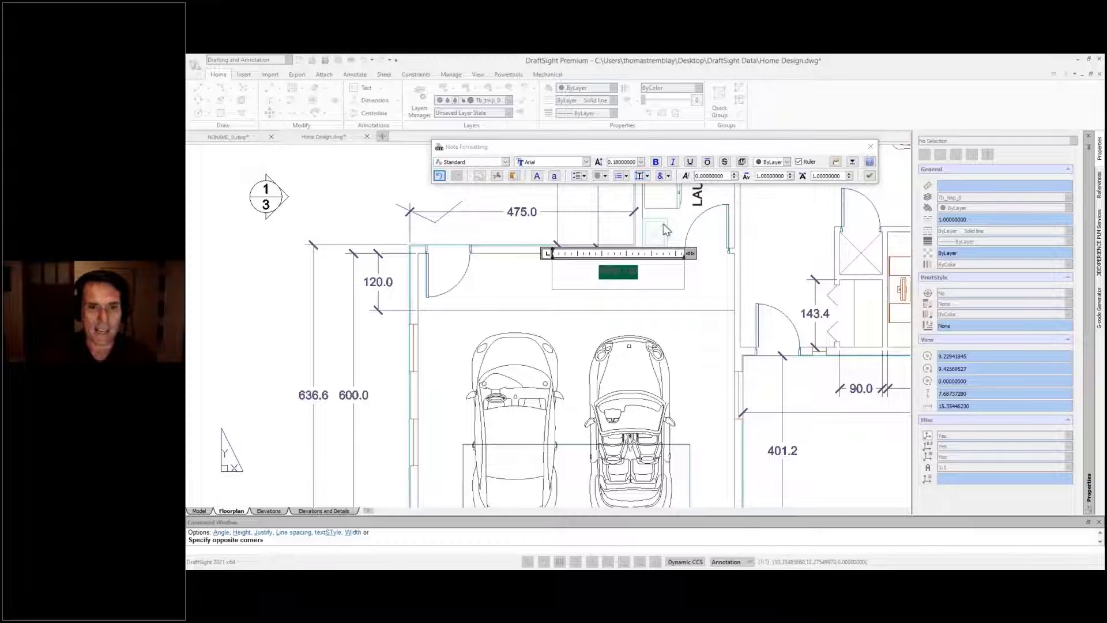
left_click(536, 176)
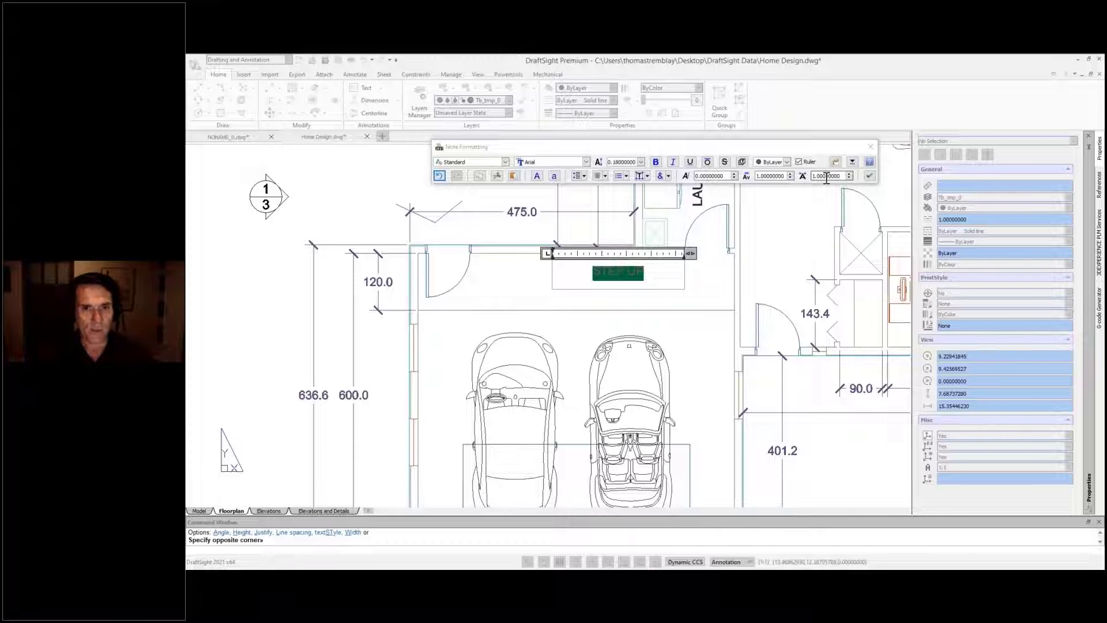
left_click(870, 178)
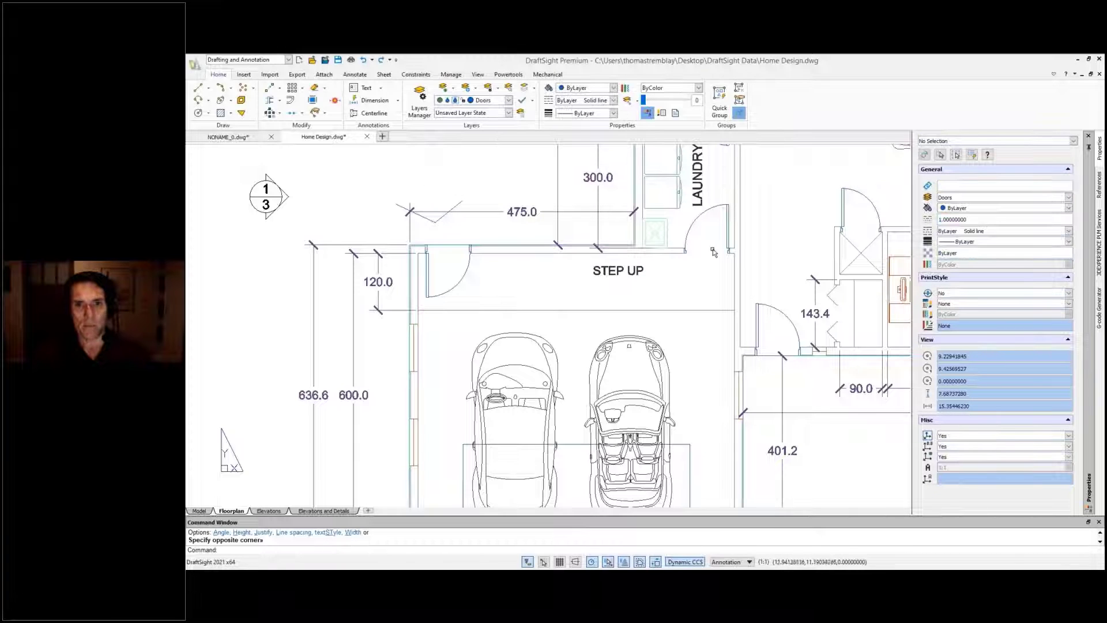
Step: Move the STEP UP note down and left so it sits just above the horizontal line over the cars
left_click(638, 276)
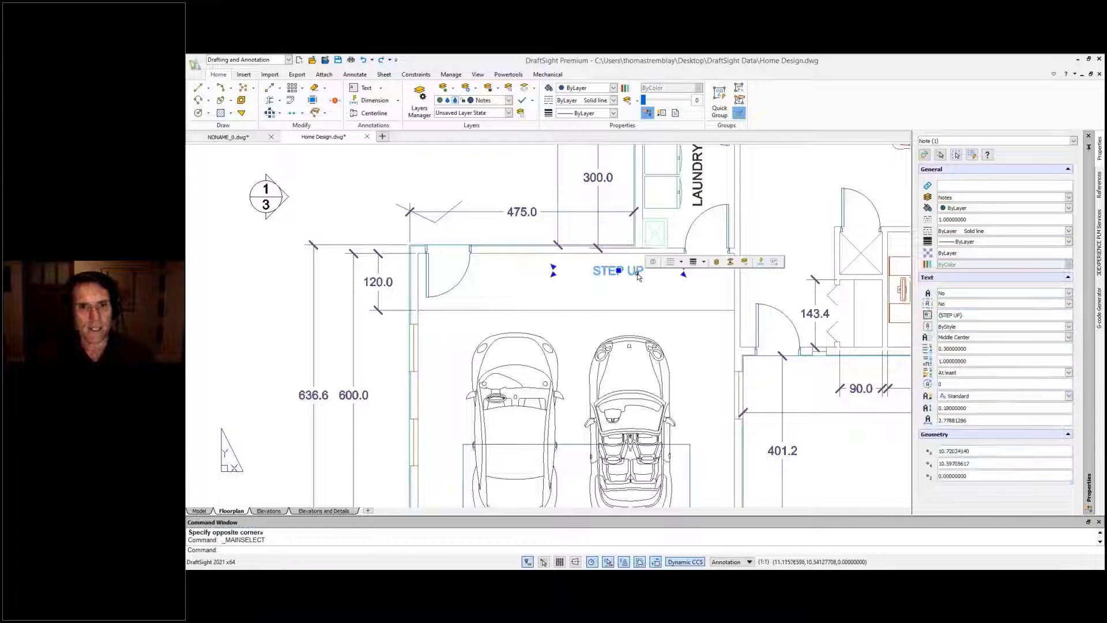
left_click(619, 271)
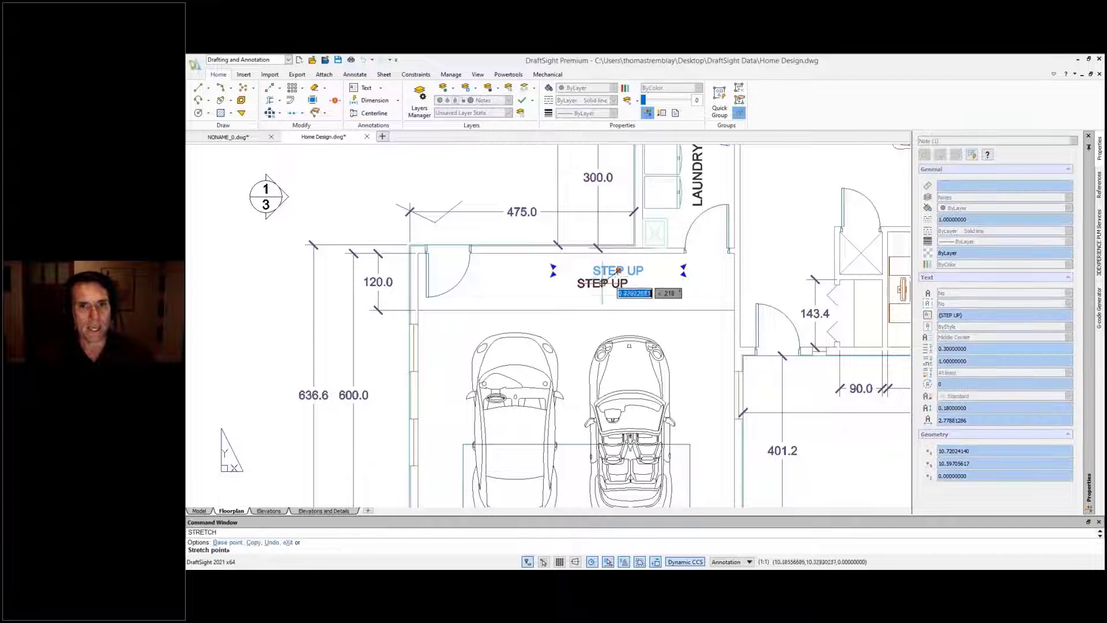
left_click(575, 301)
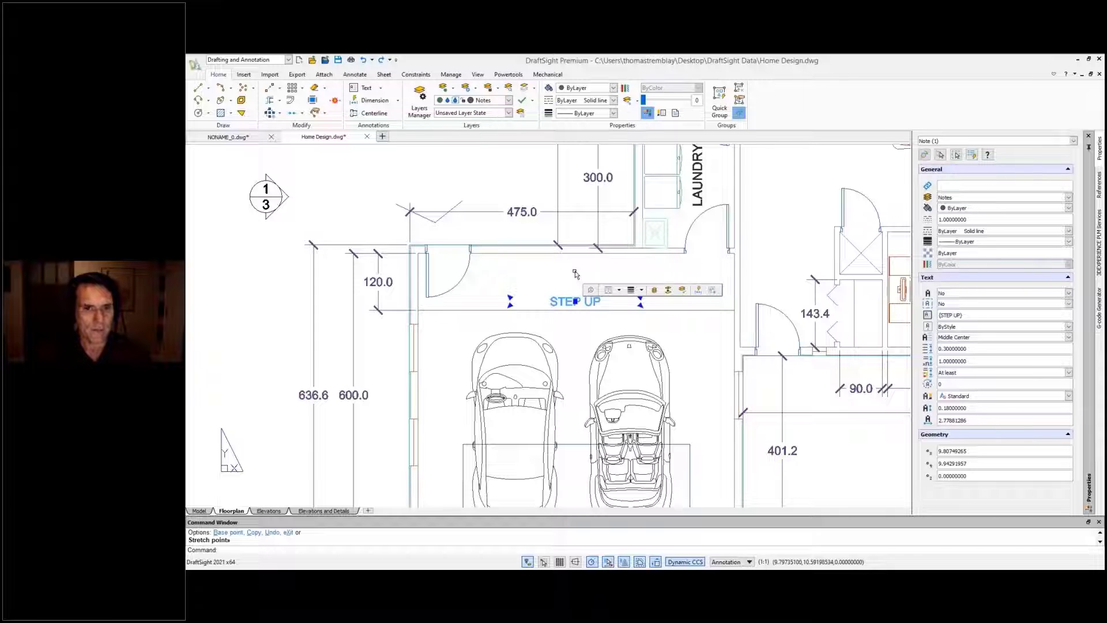
key("Escape")
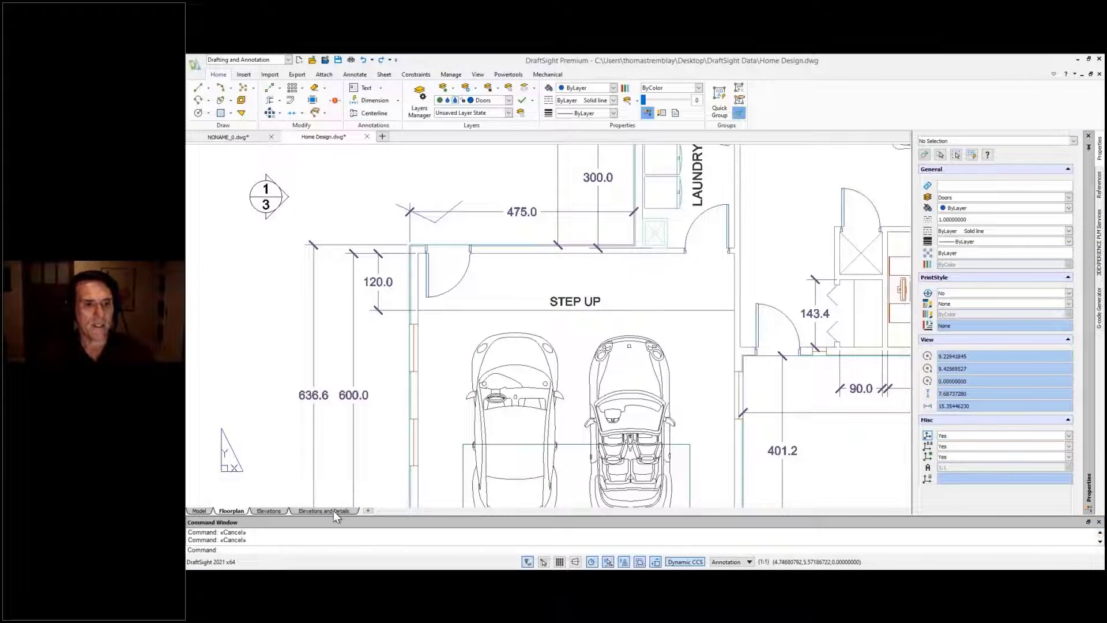
Step: Create a single rectangular viewport above the EAST label on the Elevations and Details sheet
left_click(335, 512)
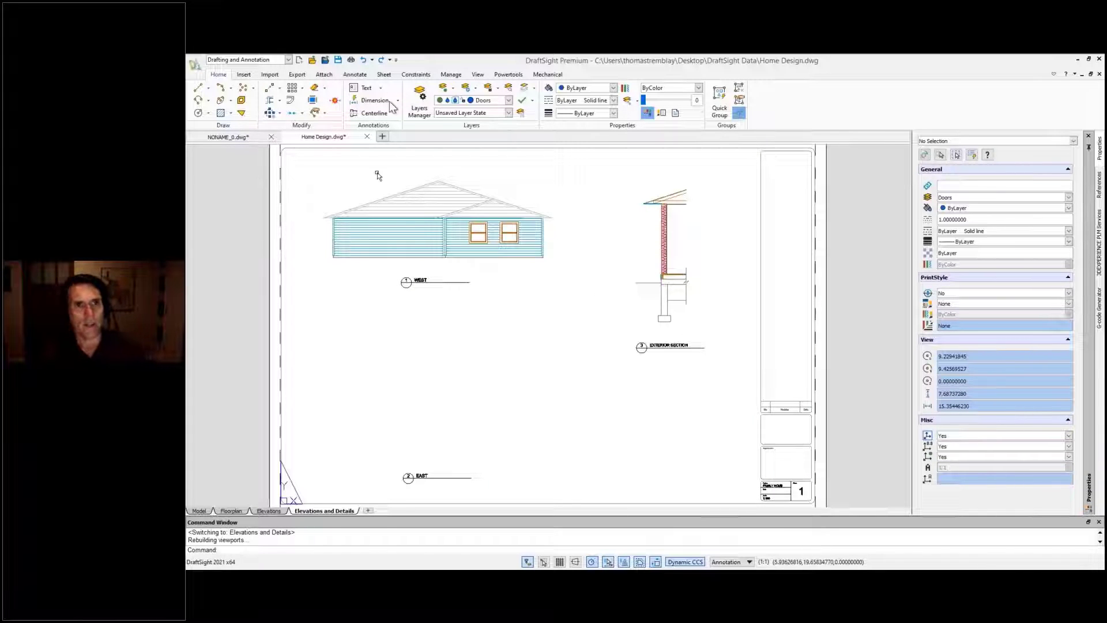
left_click(386, 74)
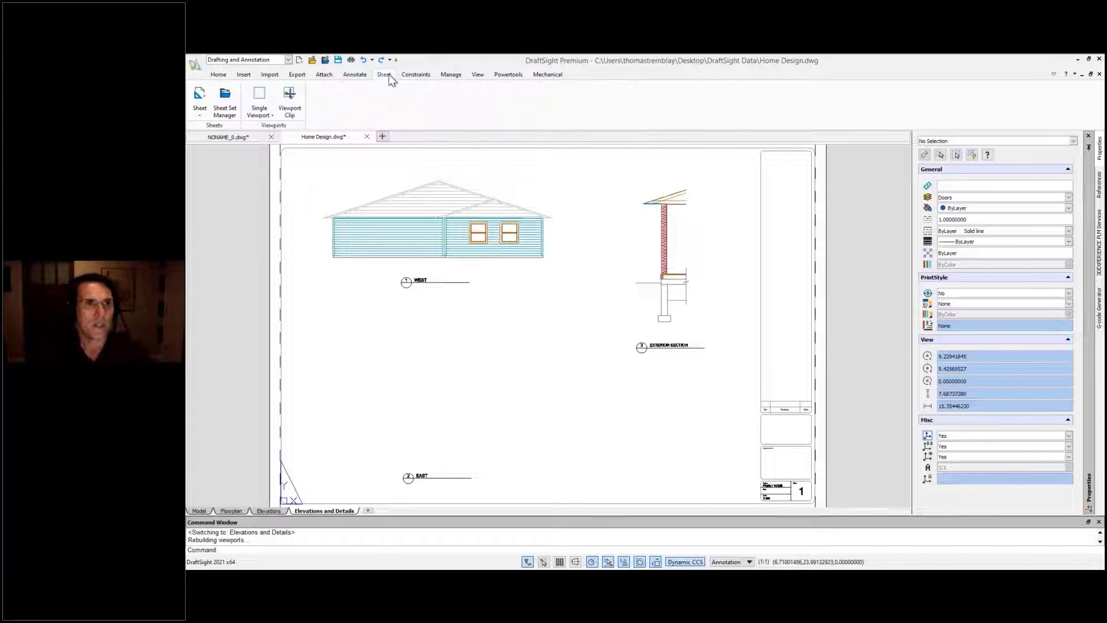
left_click(258, 115)
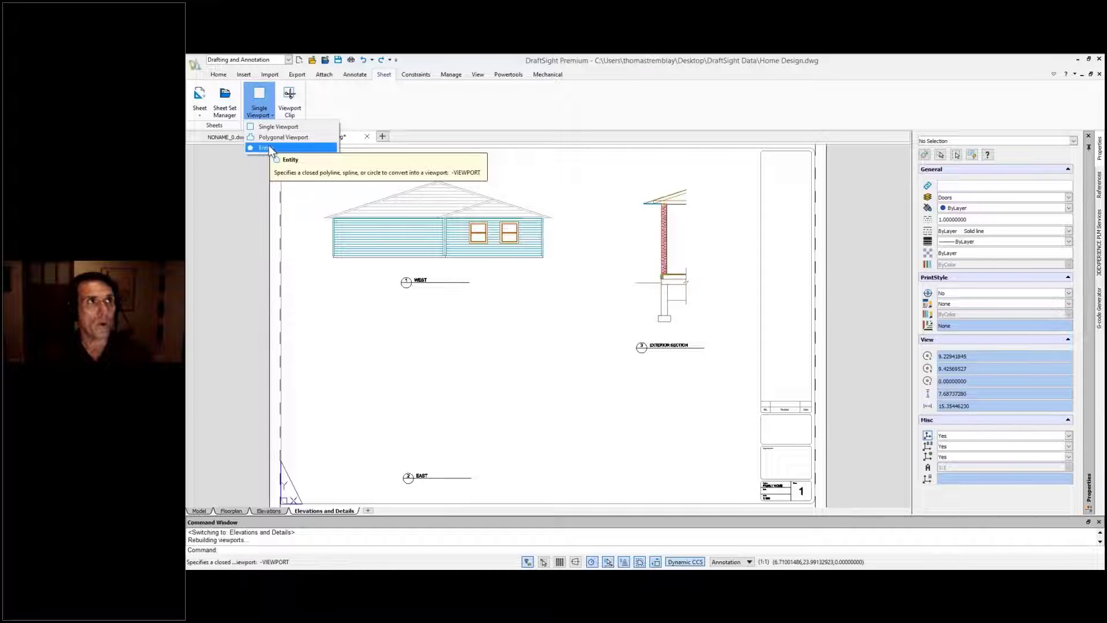
left_click(272, 130)
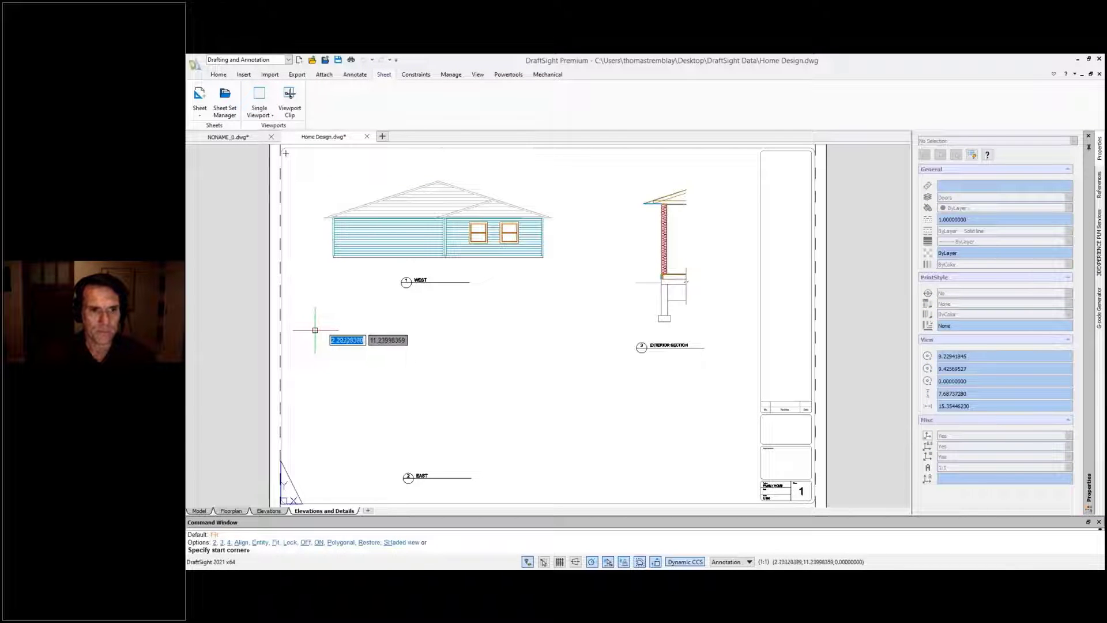
left_click(314, 452)
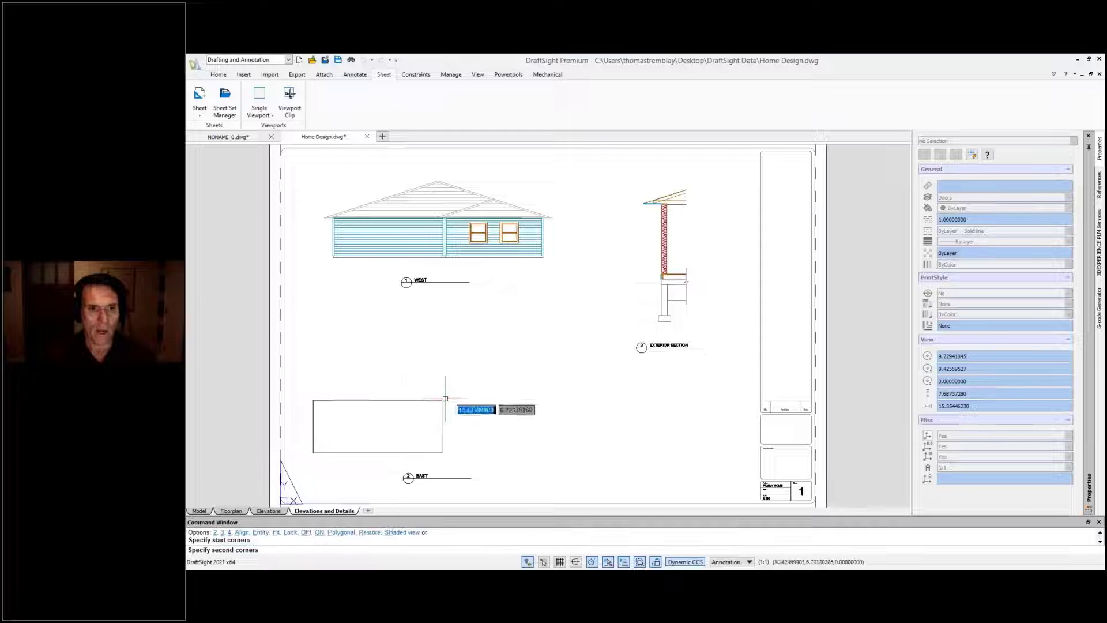
left_click(579, 340)
Step: Frame only the east elevation in the new viewport above the EAST label and return to the sheet
double_click(510, 401)
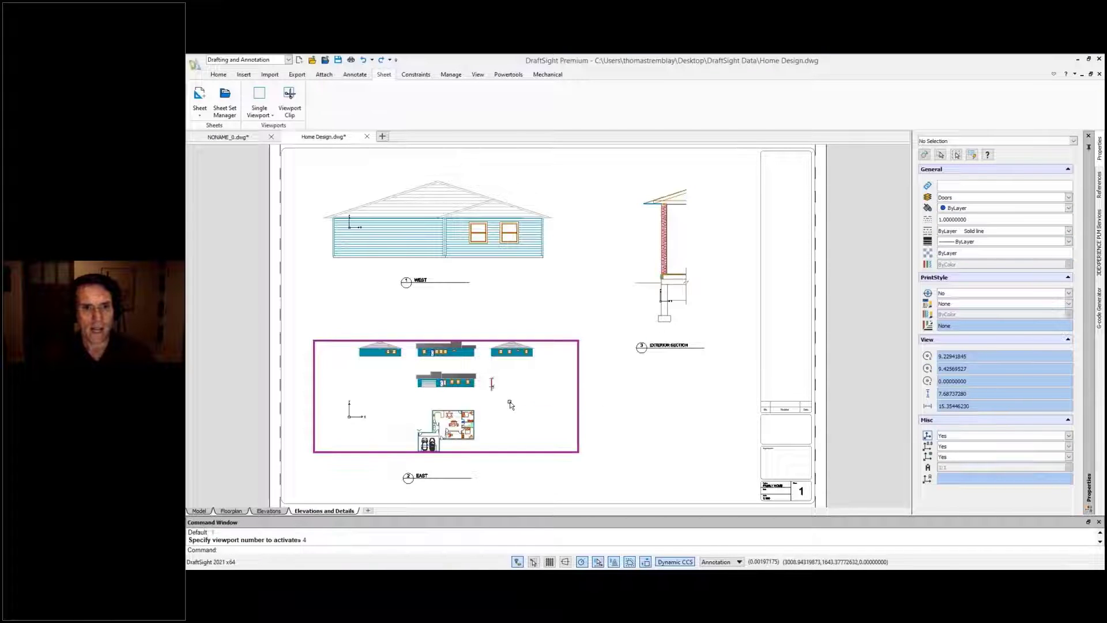
scroll(514, 392, "up", 5)
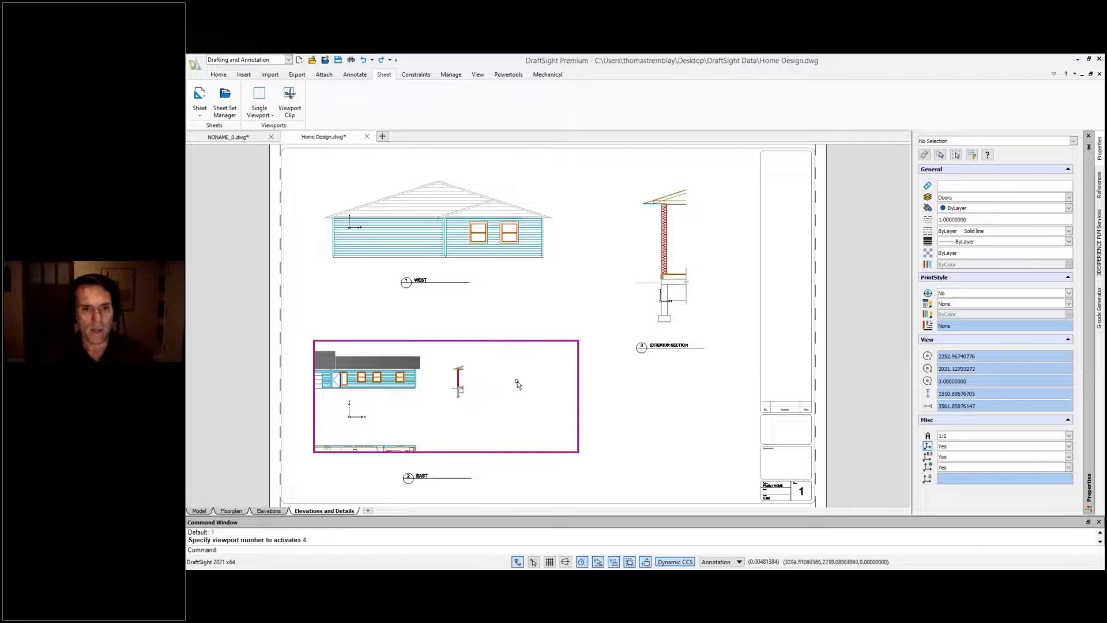
middle_click_drag(517, 381, 501, 452)
middle_click_drag(552, 373, 533, 404)
scroll(532, 404, "up", 1)
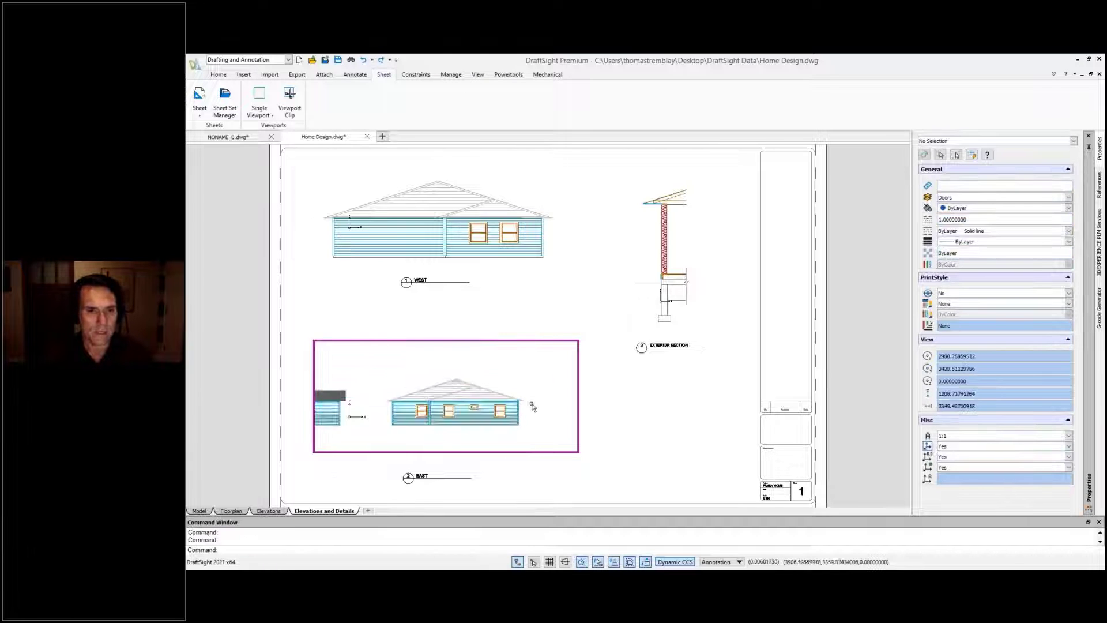
scroll(533, 406, "up", 2)
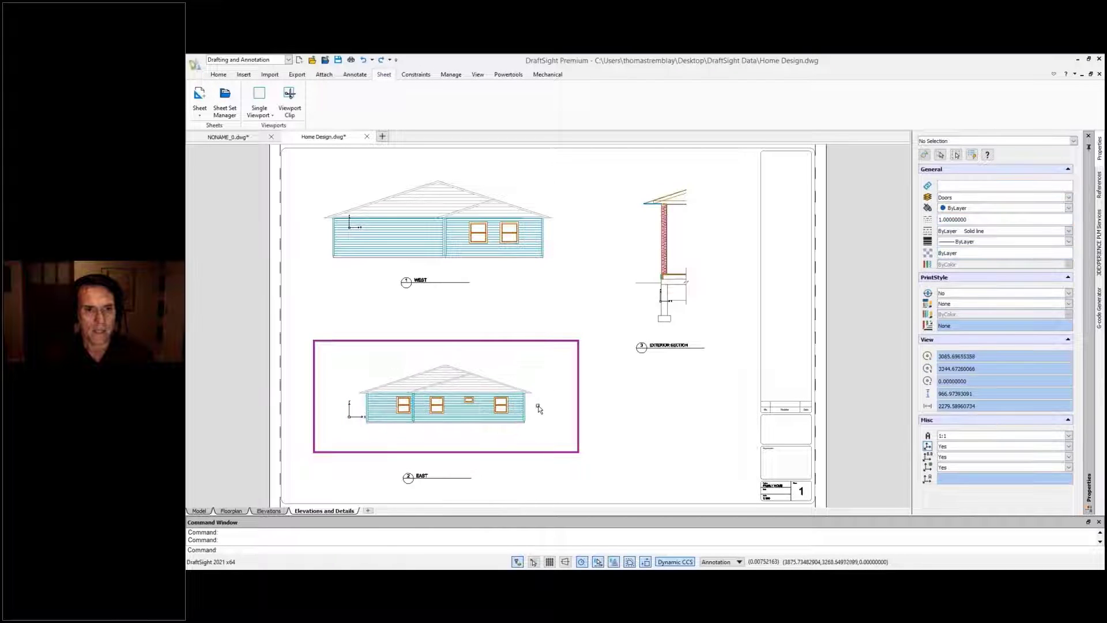
double_click(576, 300)
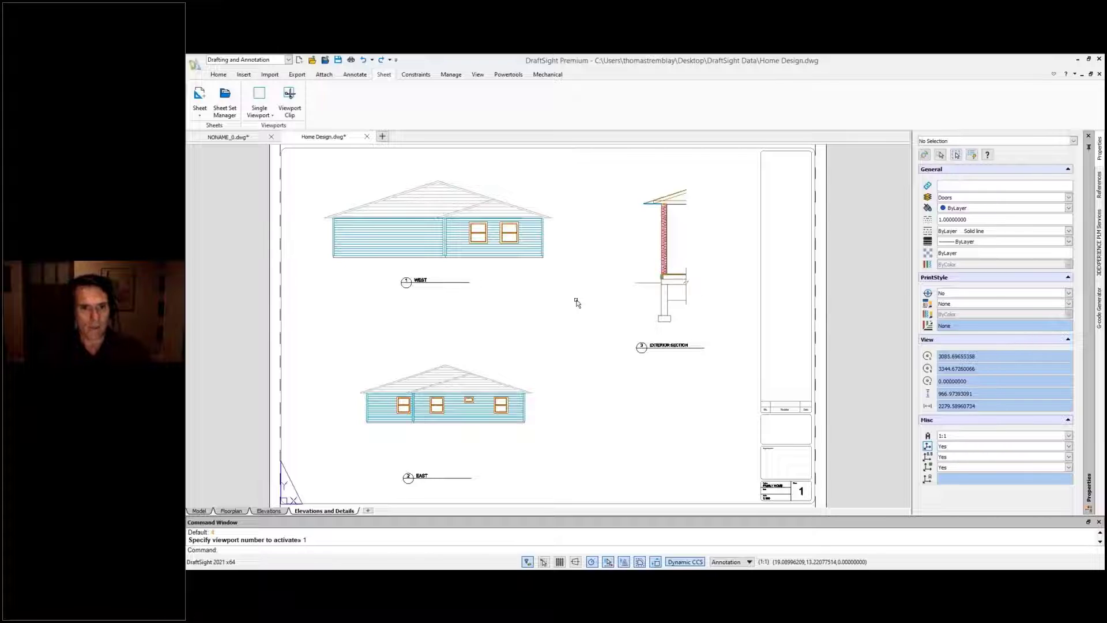
Step: Set the scale of the new EAST elevation viewport to 1:100
left_click(957, 154)
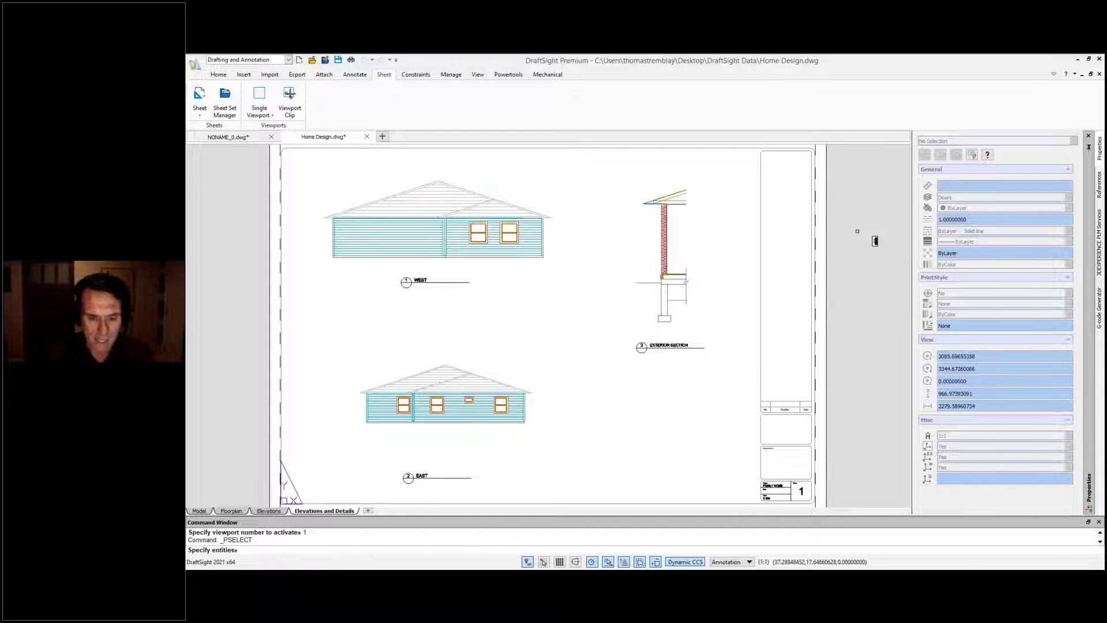
left_click(858, 231)
key("Return")
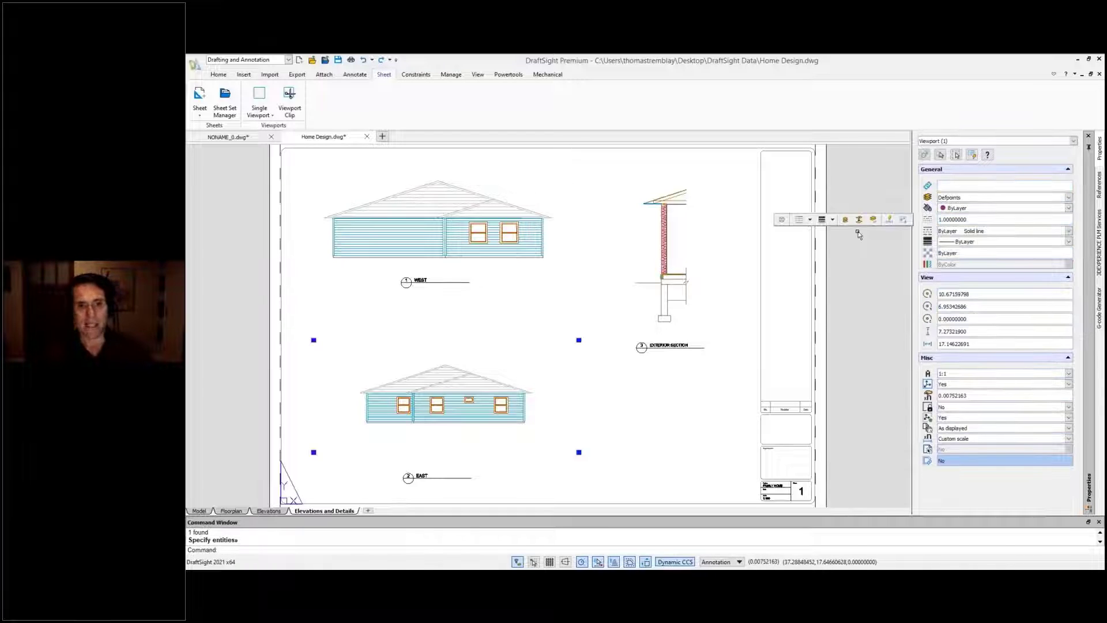
left_click(978, 439)
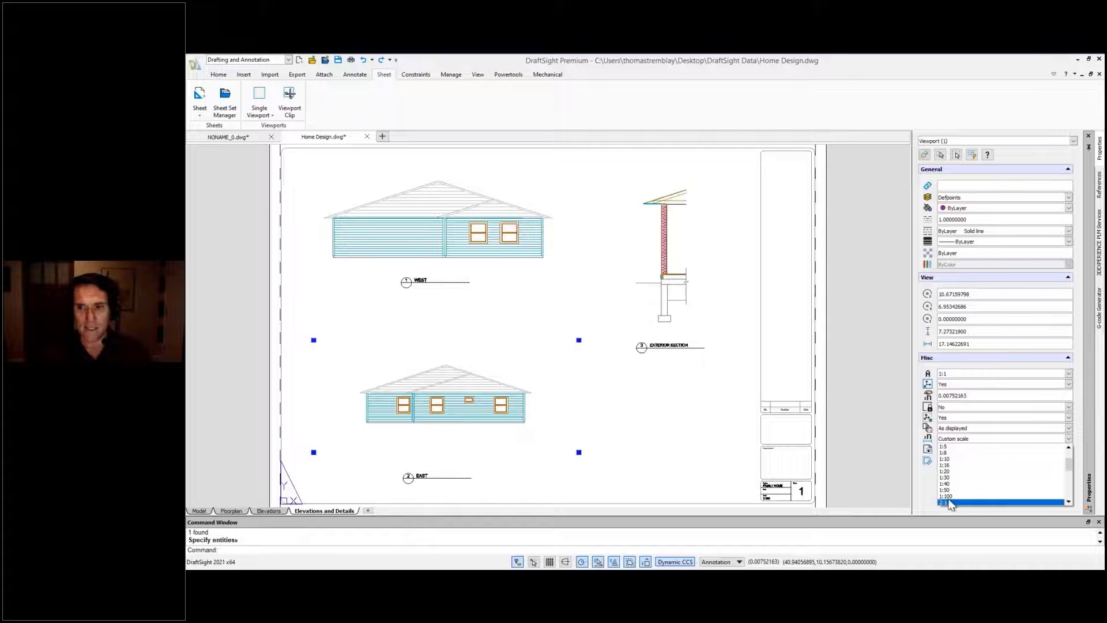
left_click(949, 498)
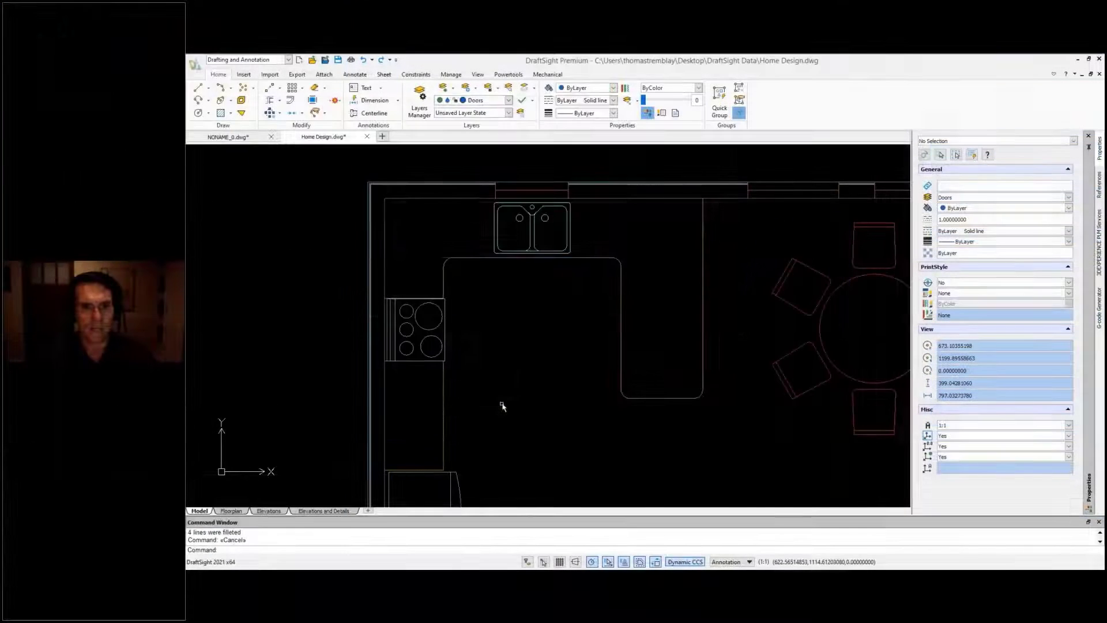
Step: Insert the Door - Exterior block in the model at the inside upper-left corner of the garage wall, rotated 180 degrees
middle_click_drag(576, 372, 884, 175)
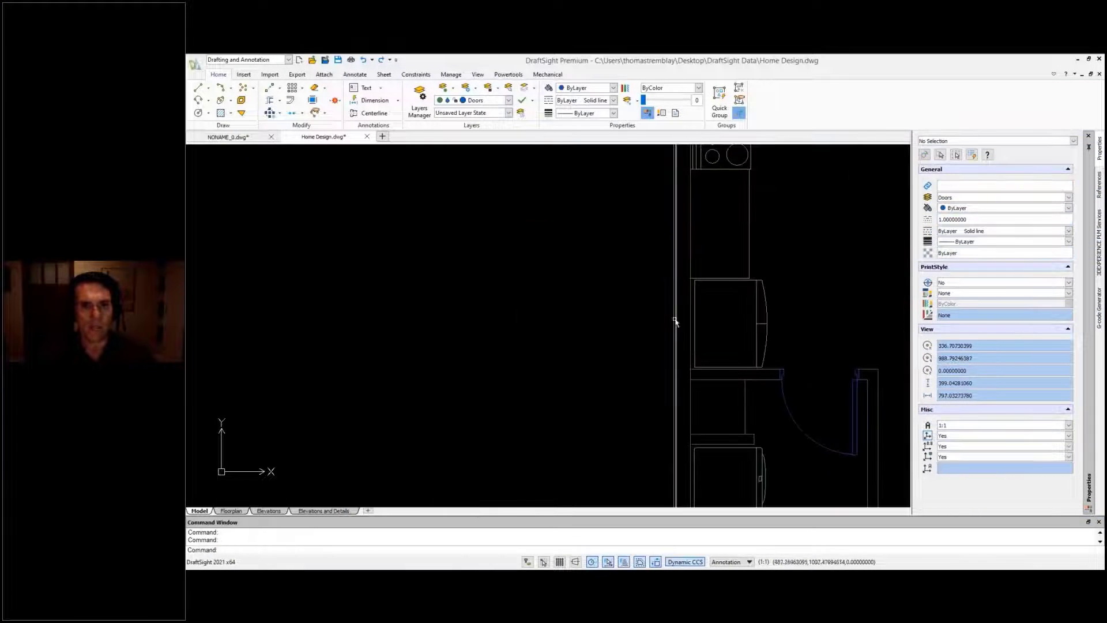
mouse_move(436, 453)
middle_mouse_down()
mouse_move(738, 139)
mouse_move(520, 141)
middle_mouse_up()
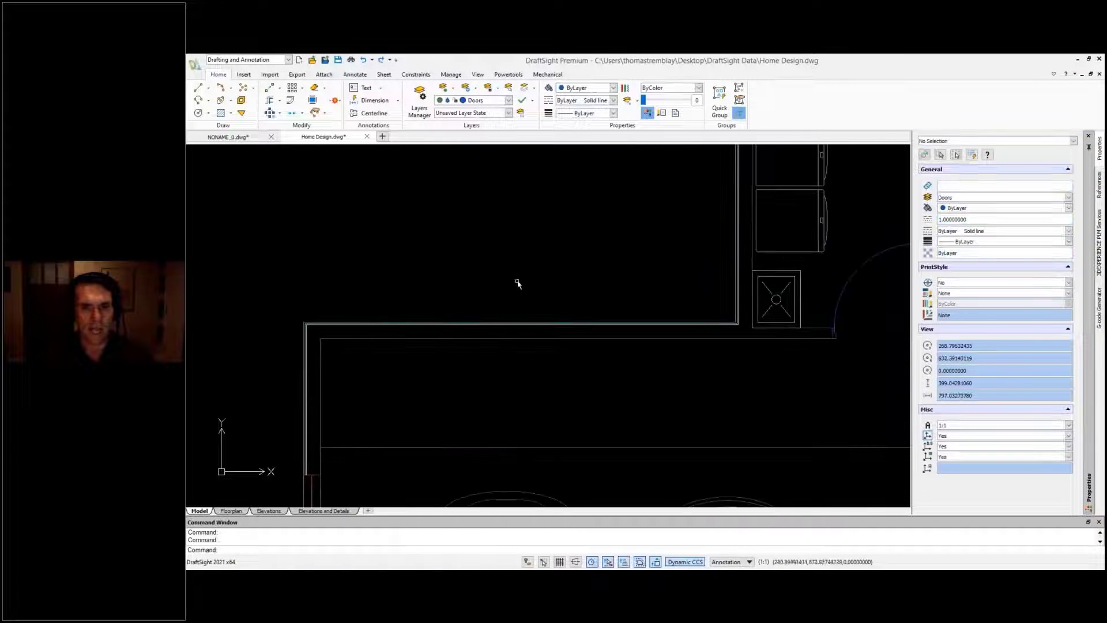
middle_click_drag(559, 402, 527, 390)
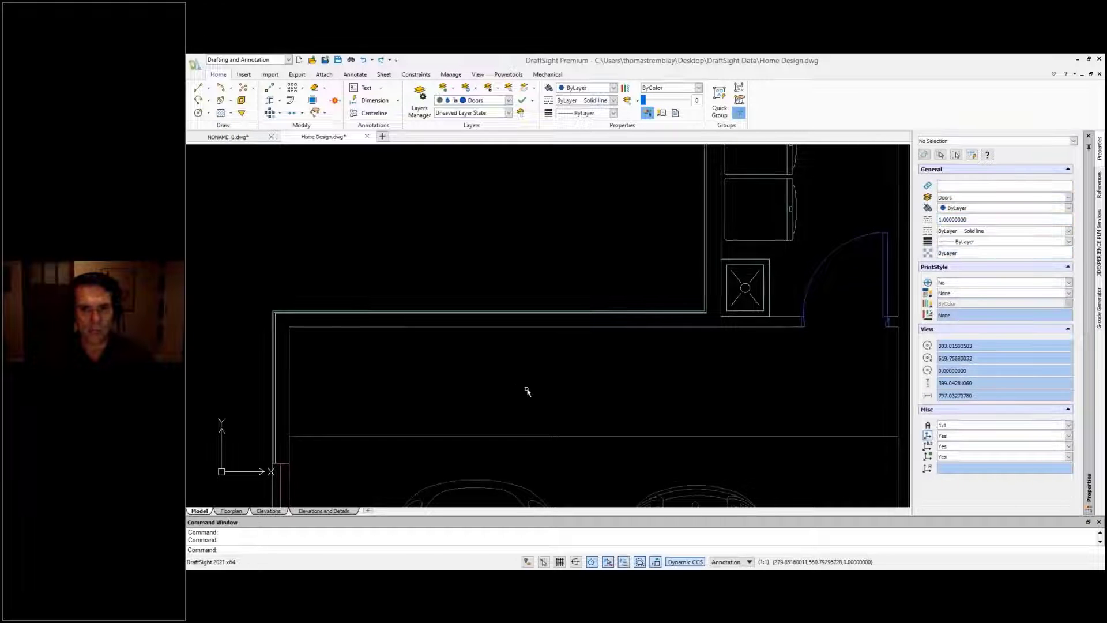
mouse_move(611, 390)
middle_mouse_down()
mouse_move(588, 393)
mouse_move(605, 397)
middle_mouse_up()
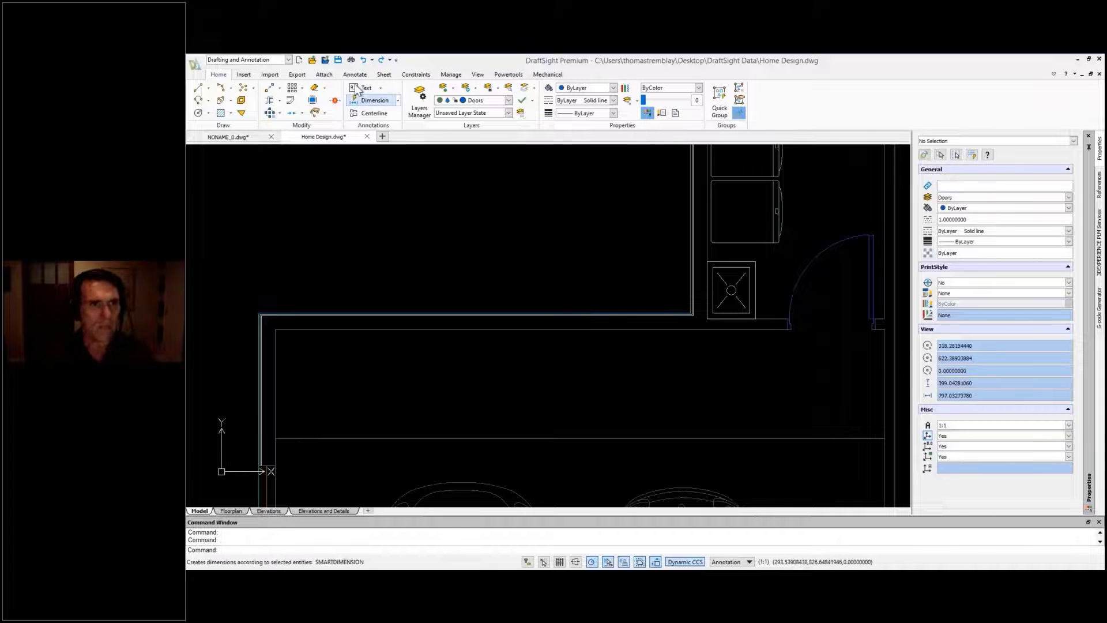
left_click(248, 77)
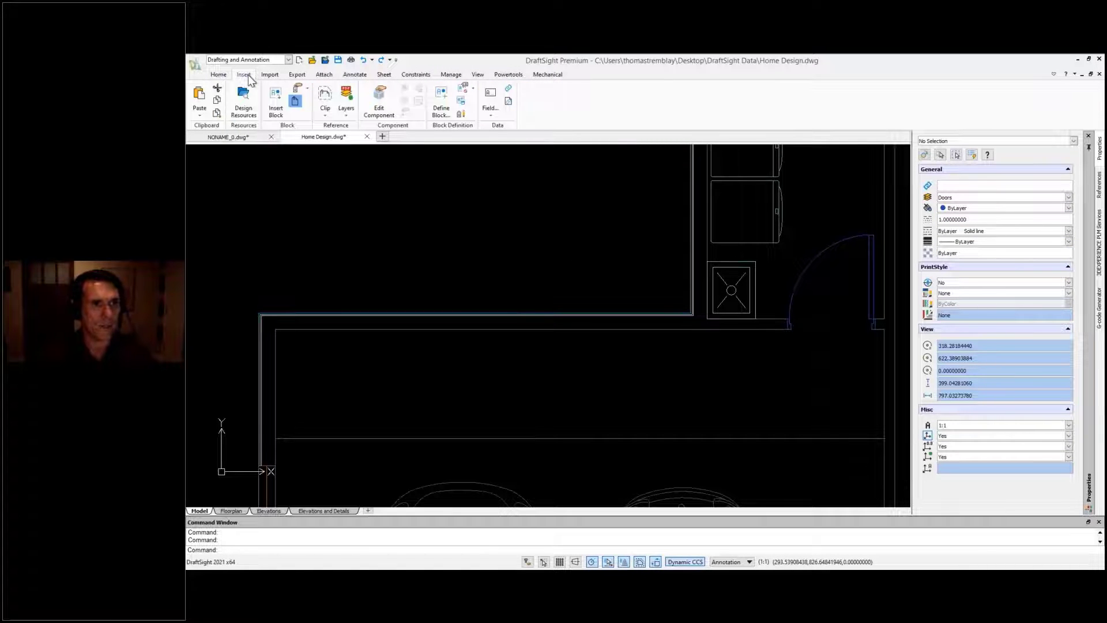
left_click(275, 99)
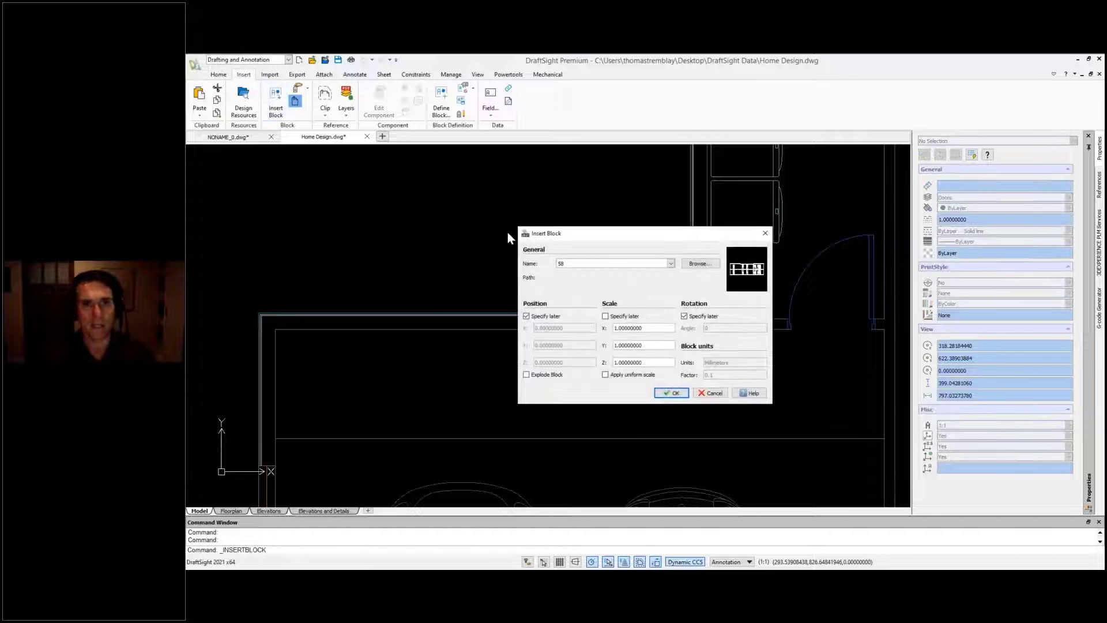
left_click(671, 264)
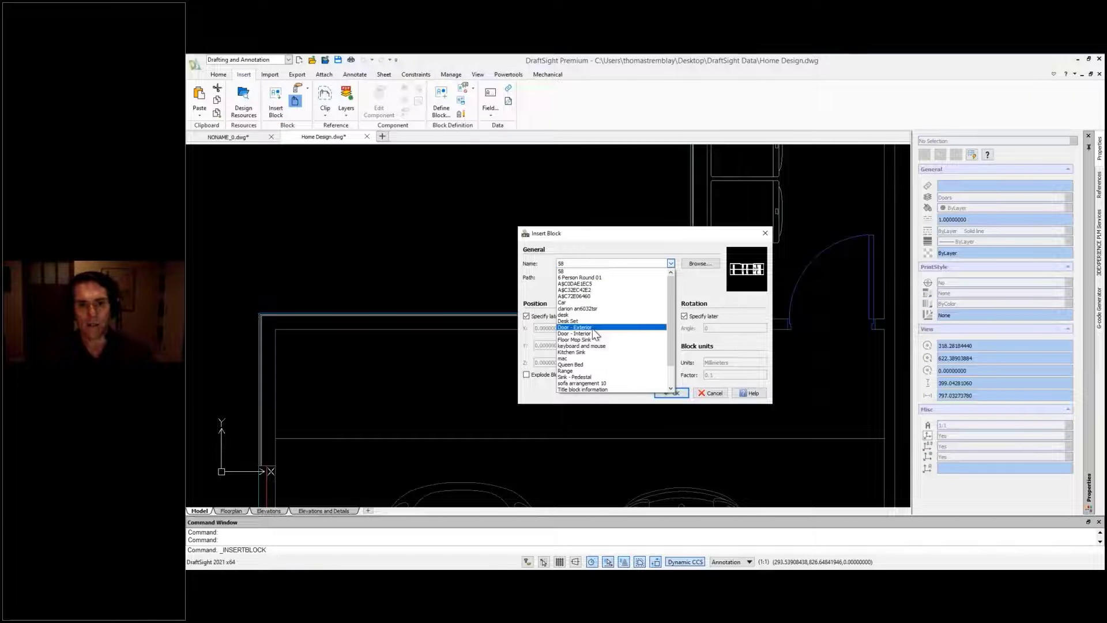
left_click(593, 327)
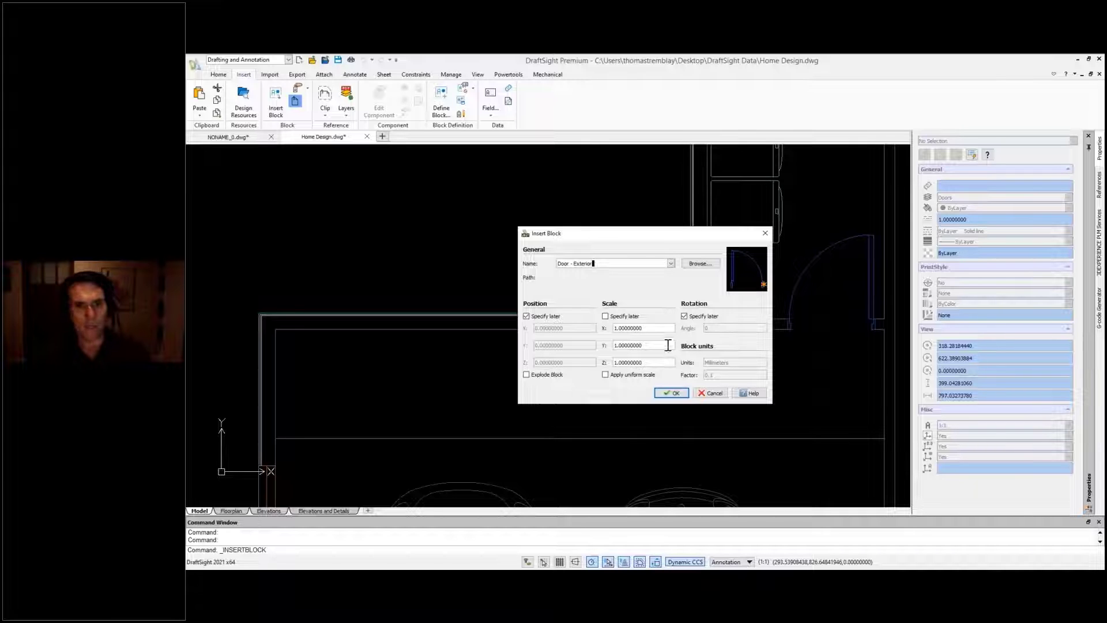
left_click(671, 394)
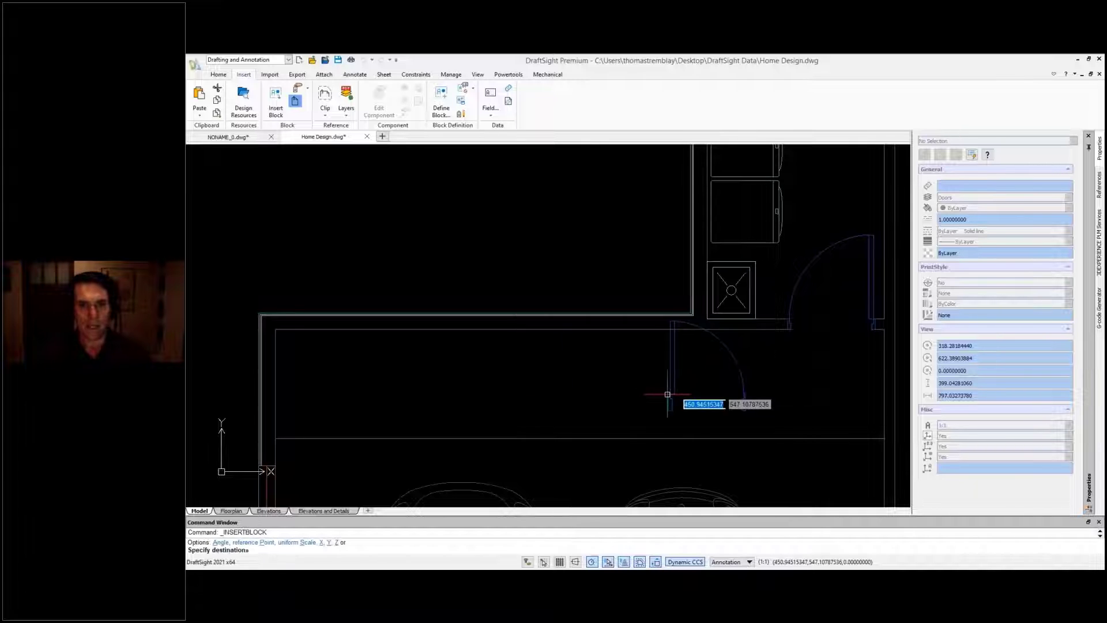
left_click(276, 328)
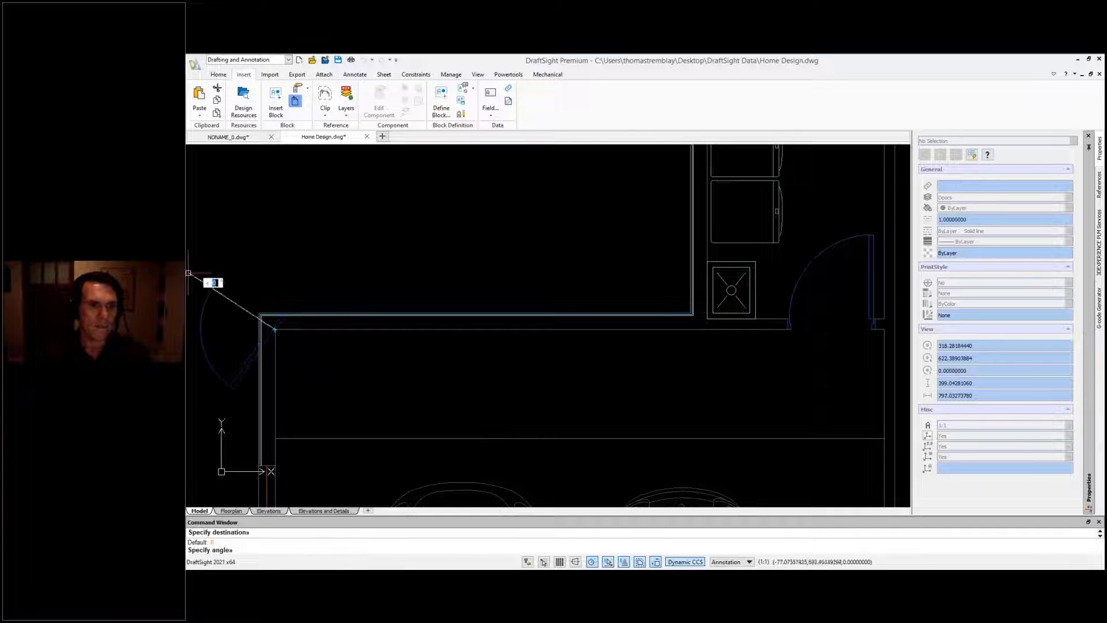
left_click(199, 326)
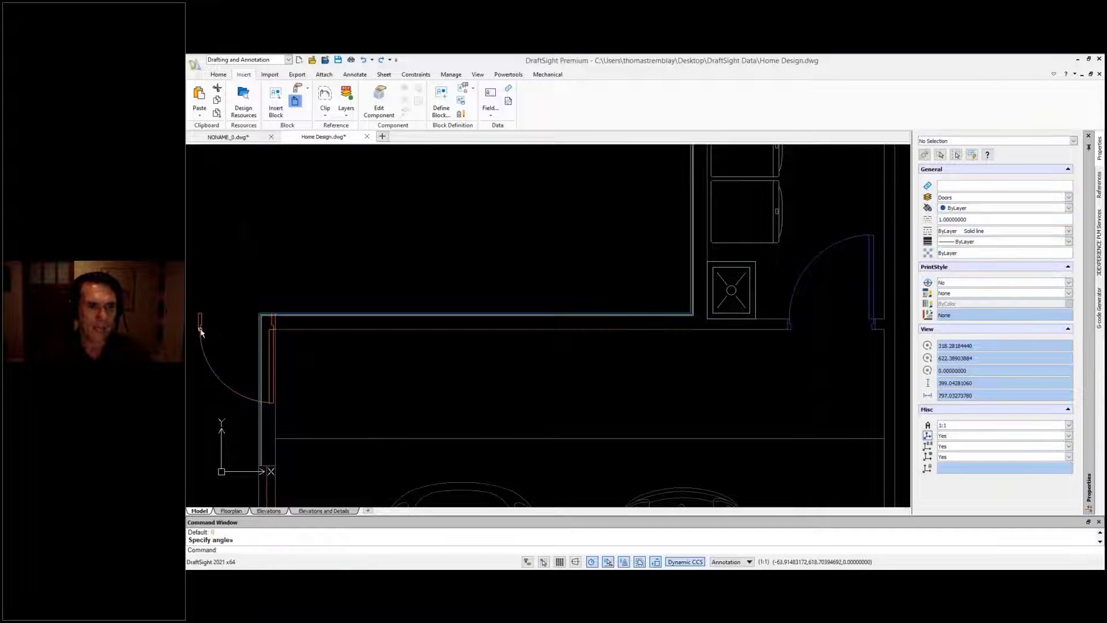
Step: Set the inserted exterior door's size to 926.0000 and flip it so it swings into the garage
mouse_move(230, 307)
middle_mouse_down()
mouse_move(279, 277)
mouse_move(445, 241)
middle_mouse_up()
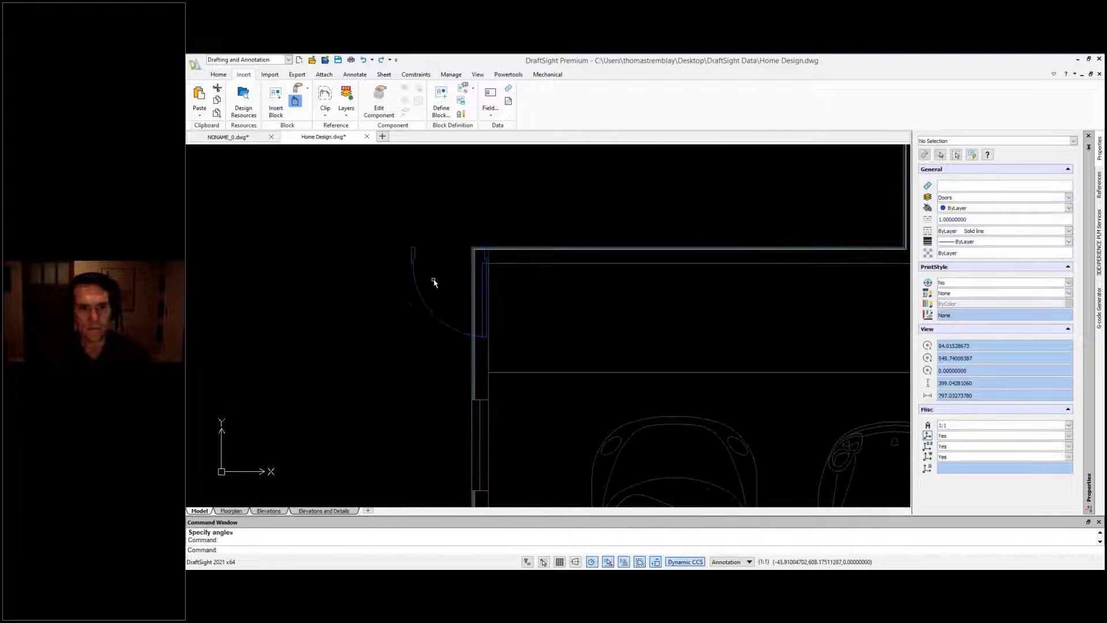
left_click(439, 323)
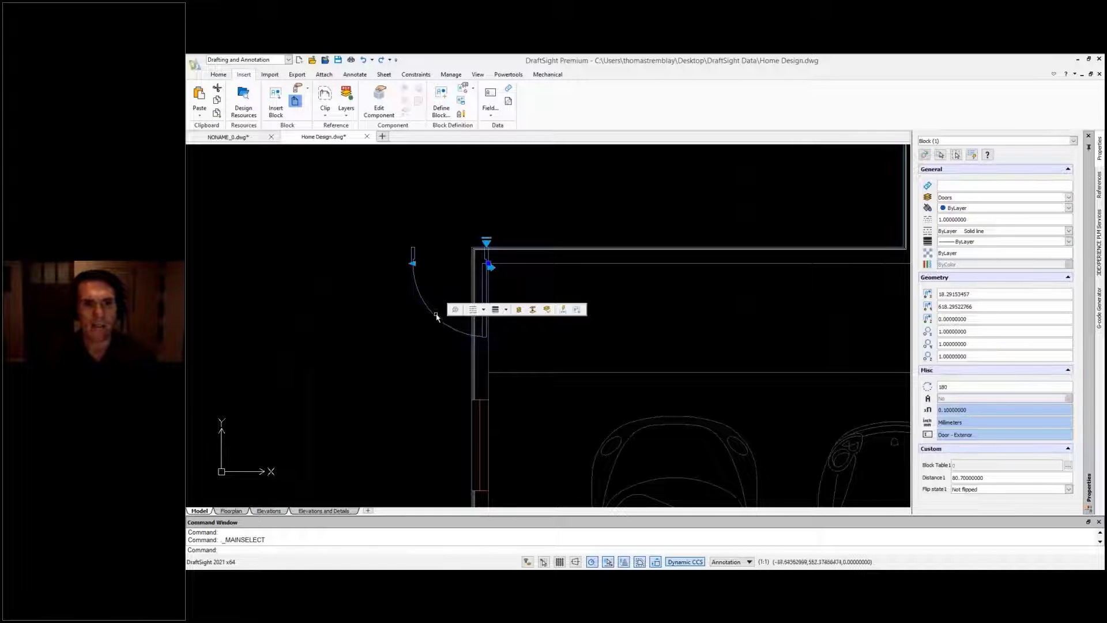
left_click(487, 242)
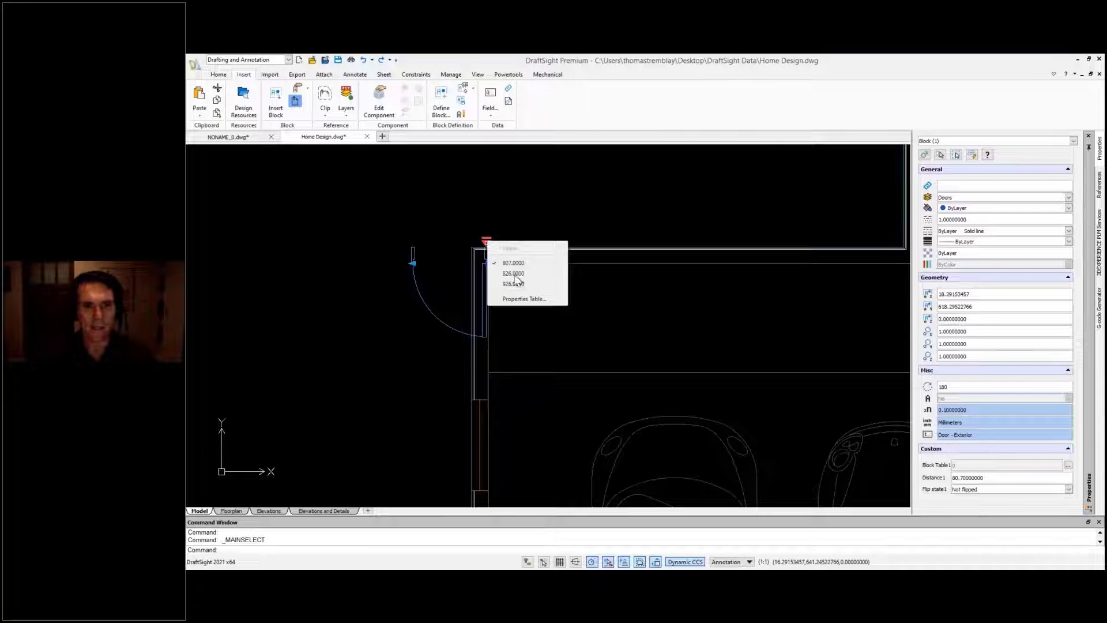
left_click(523, 284)
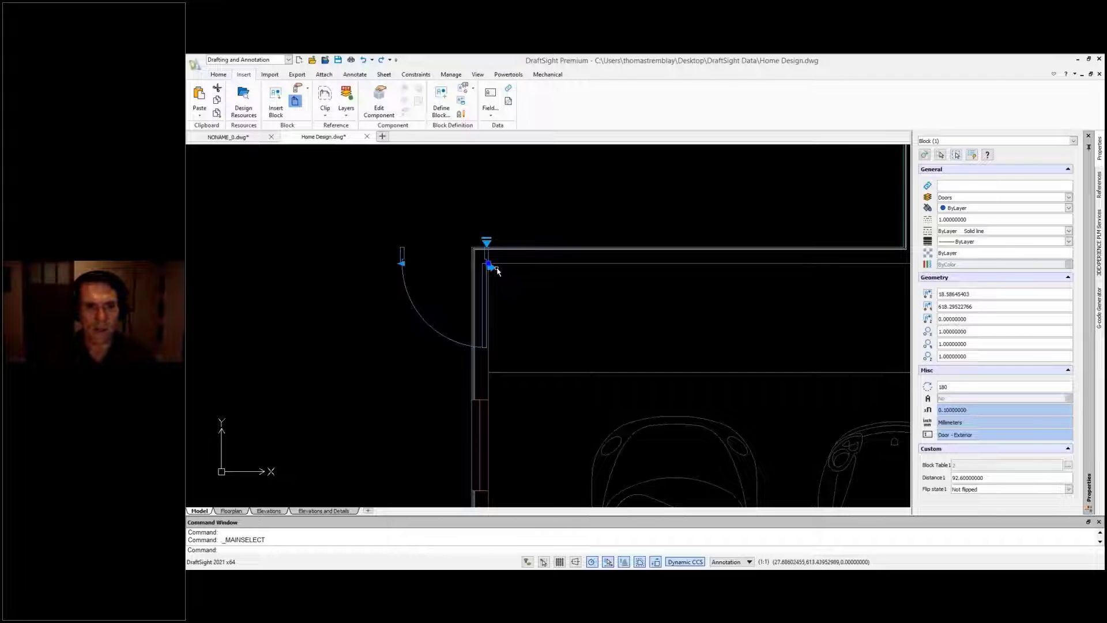
left_click(490, 265)
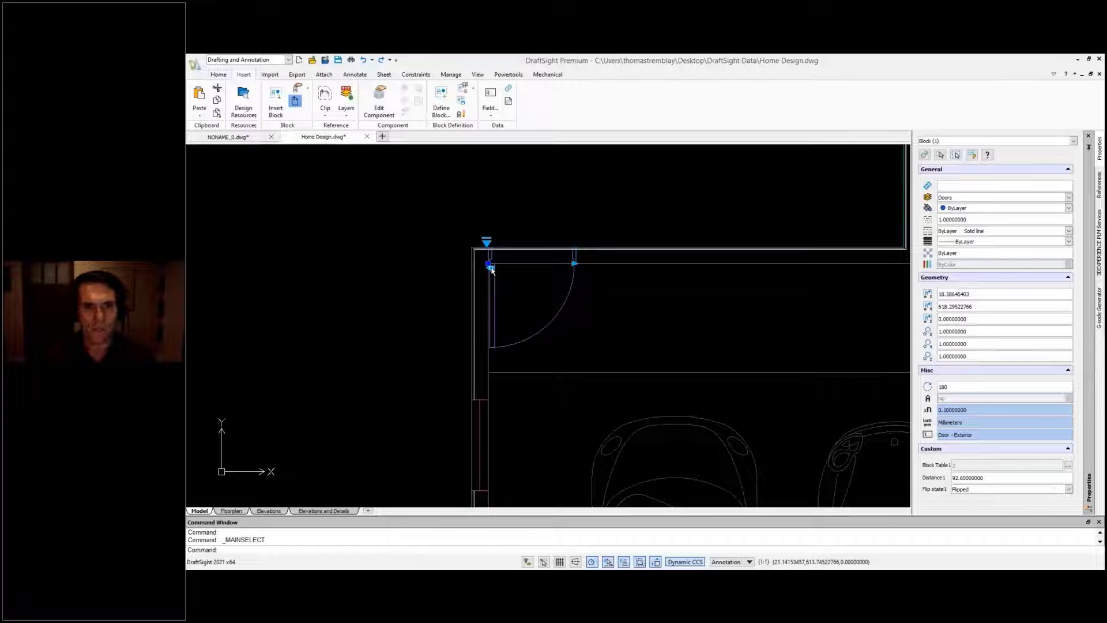
Step: Move the exterior door 15 units to the right along the wall
right_click(526, 295)
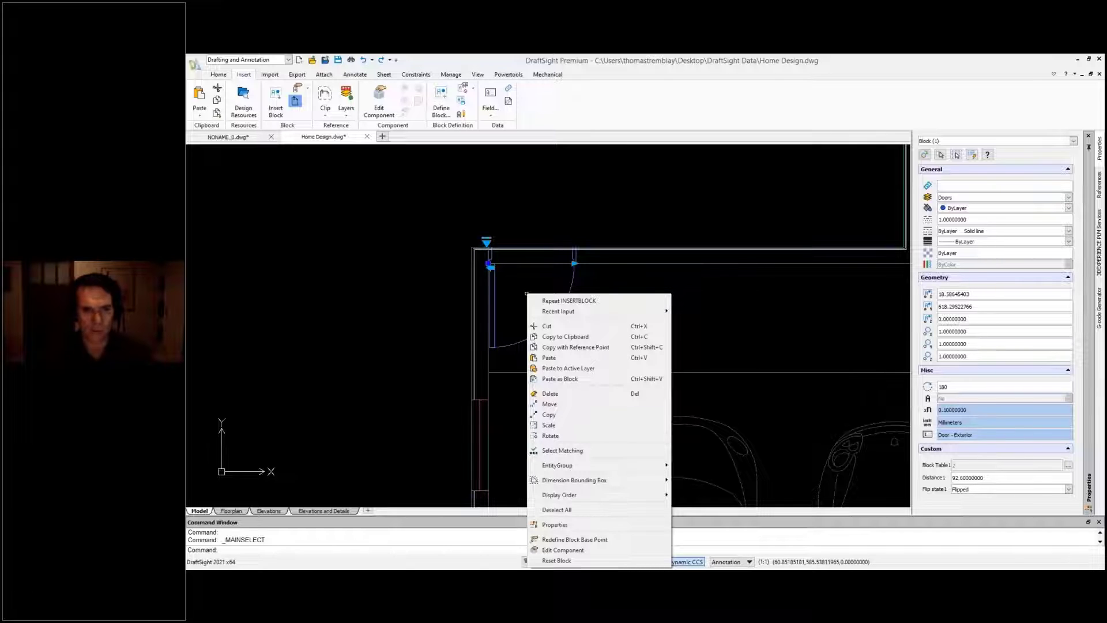
left_click(589, 402)
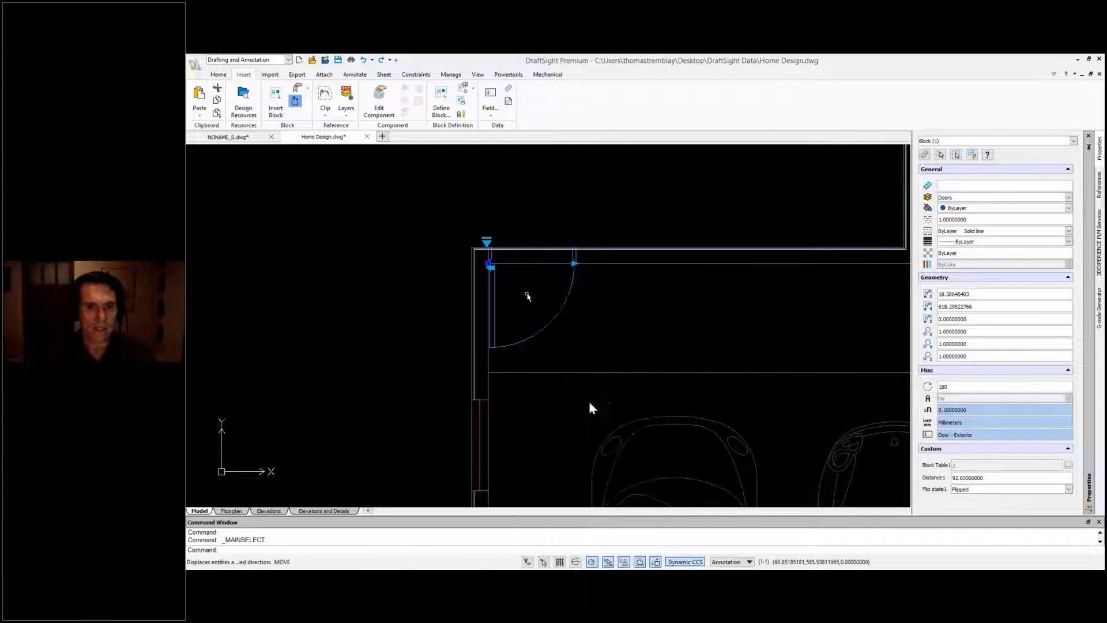
left_click(627, 309)
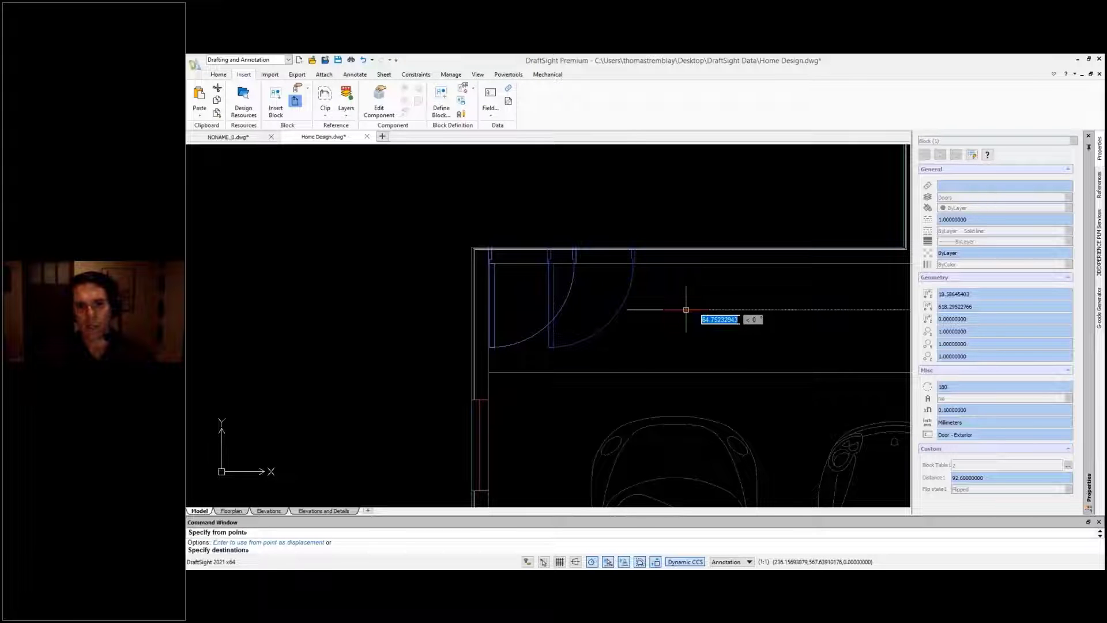
type("15")
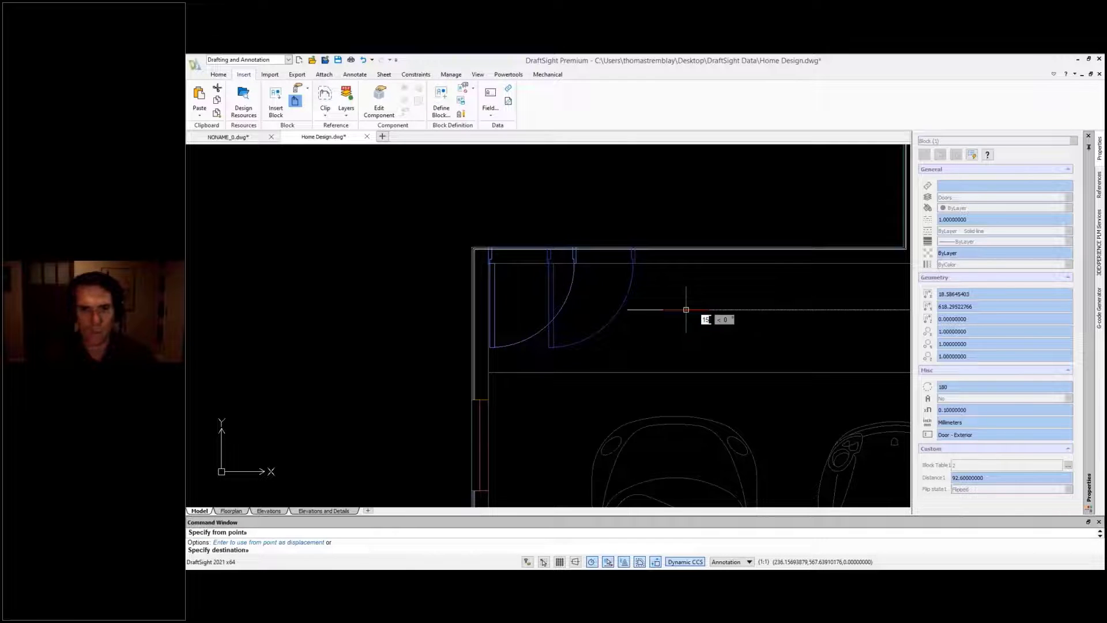
key("Return")
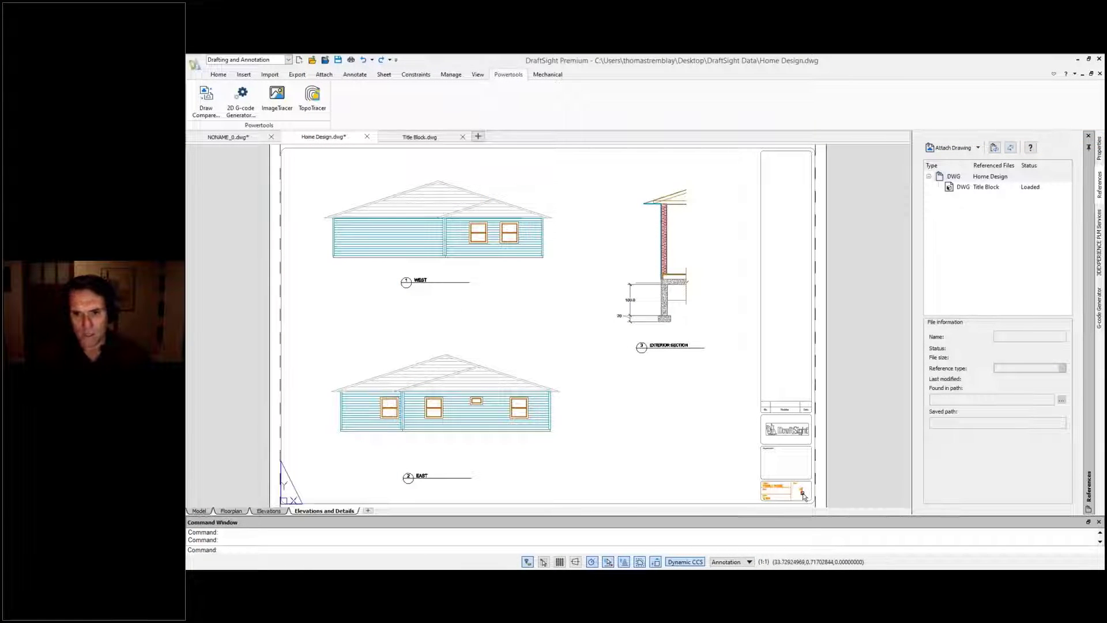
Step: Set the sheet number attribute in the title block of the Elevations and Details sheet to 3
double_click(803, 494)
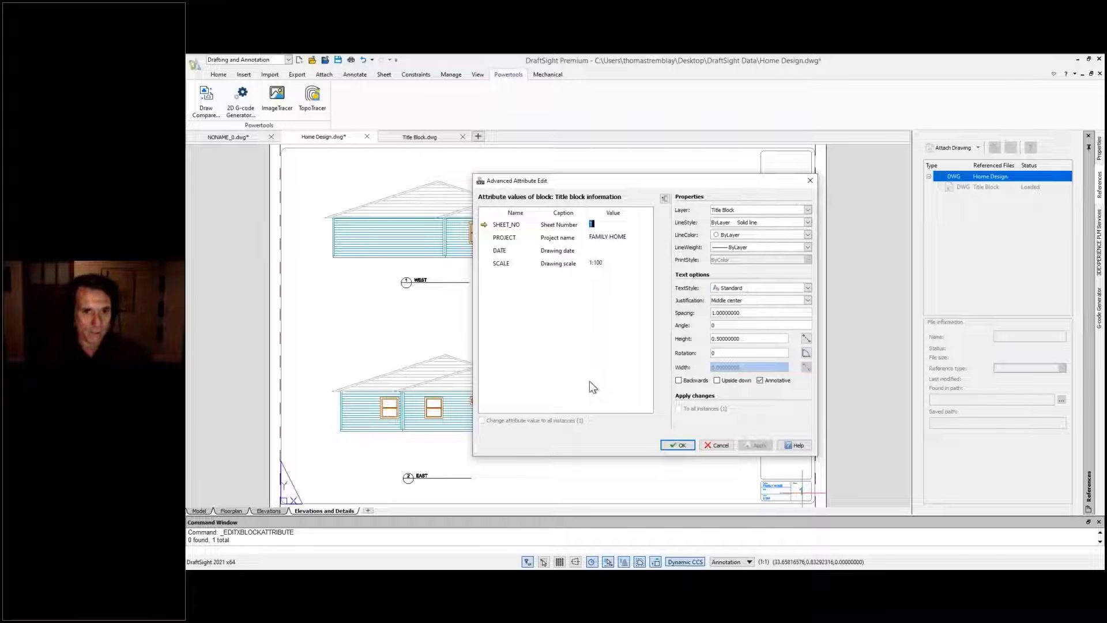
type("3")
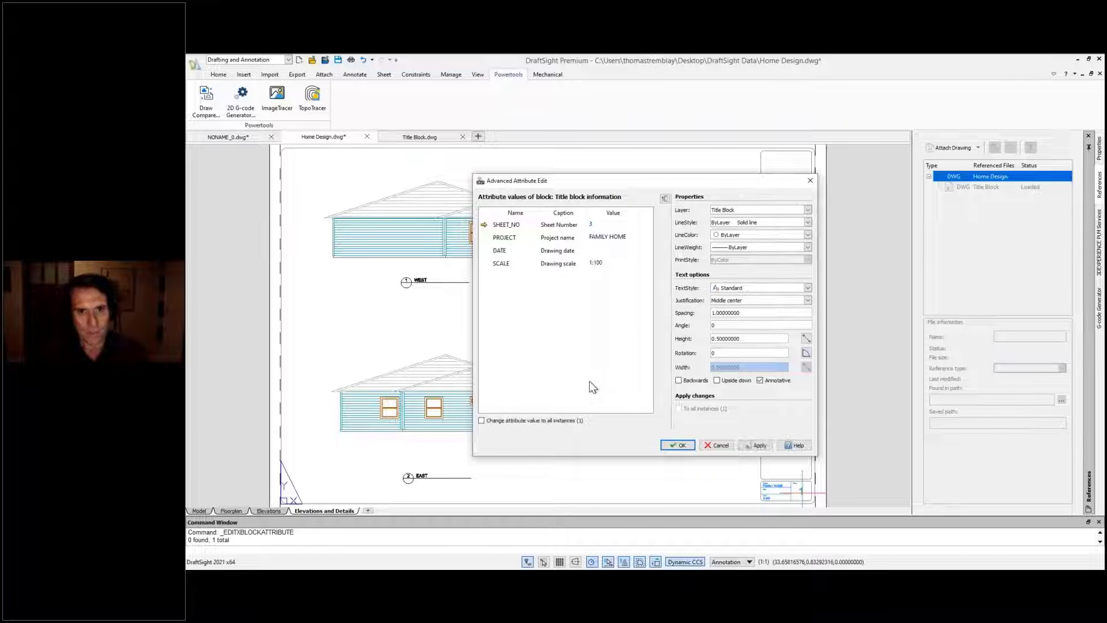
key("Return")
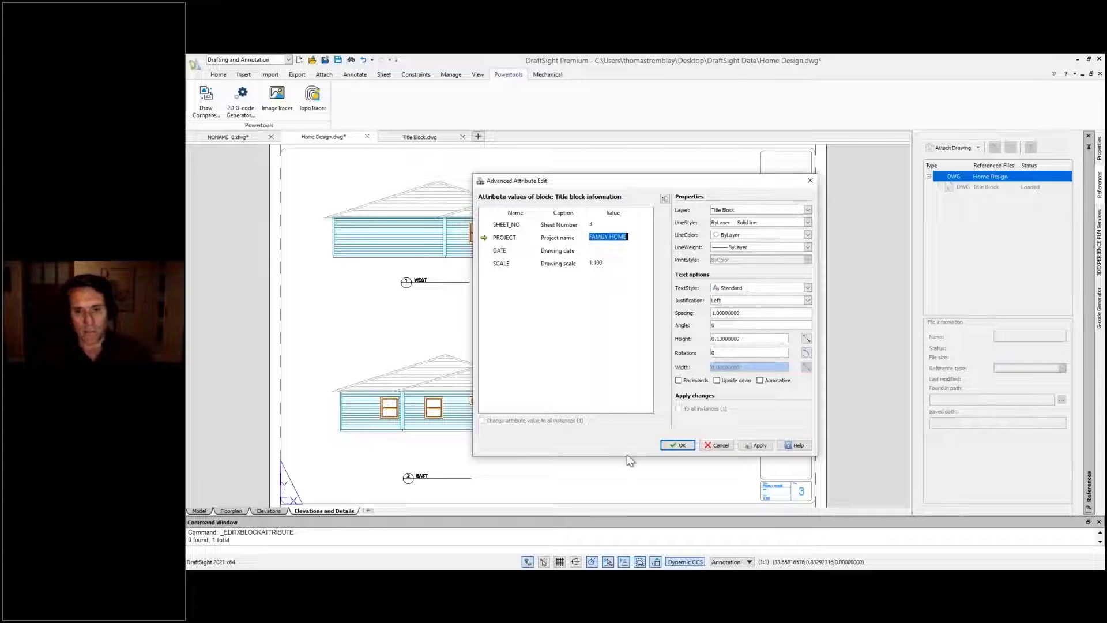
left_click(678, 448)
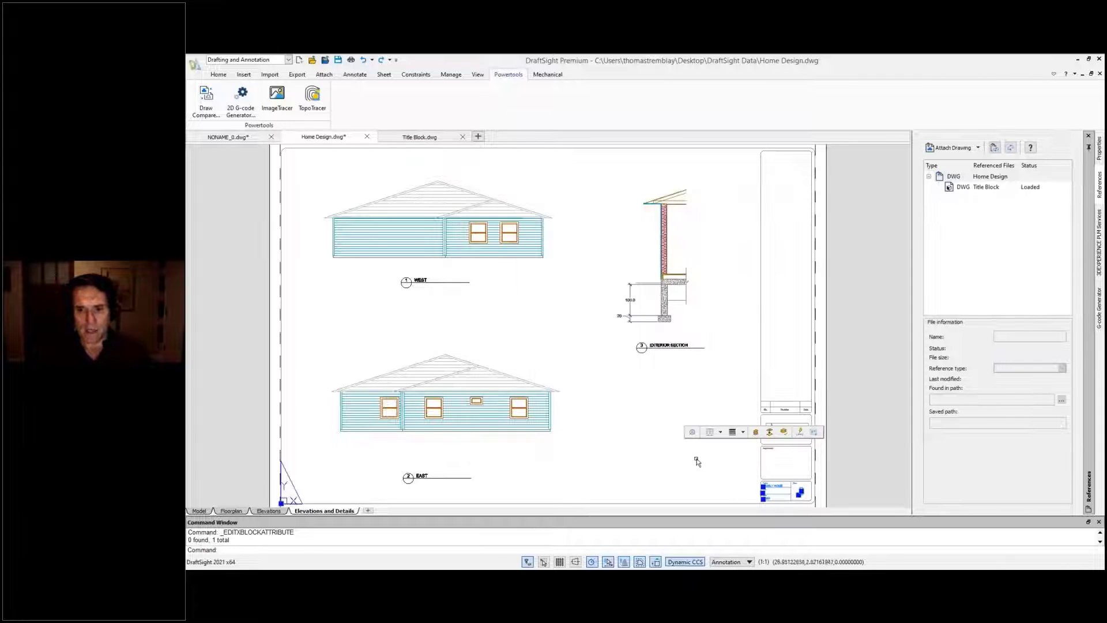
key("Escape")
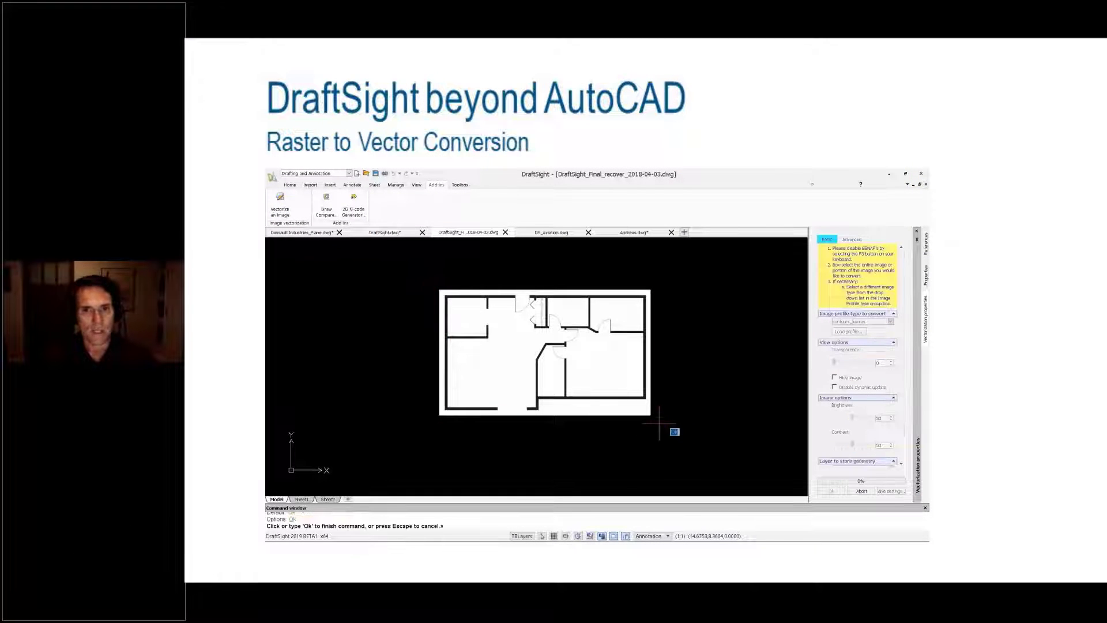
Step: Set the image transparency to maximum and complete the vector conversion of the floor plan image
left_click_drag(859, 364, 871, 363)
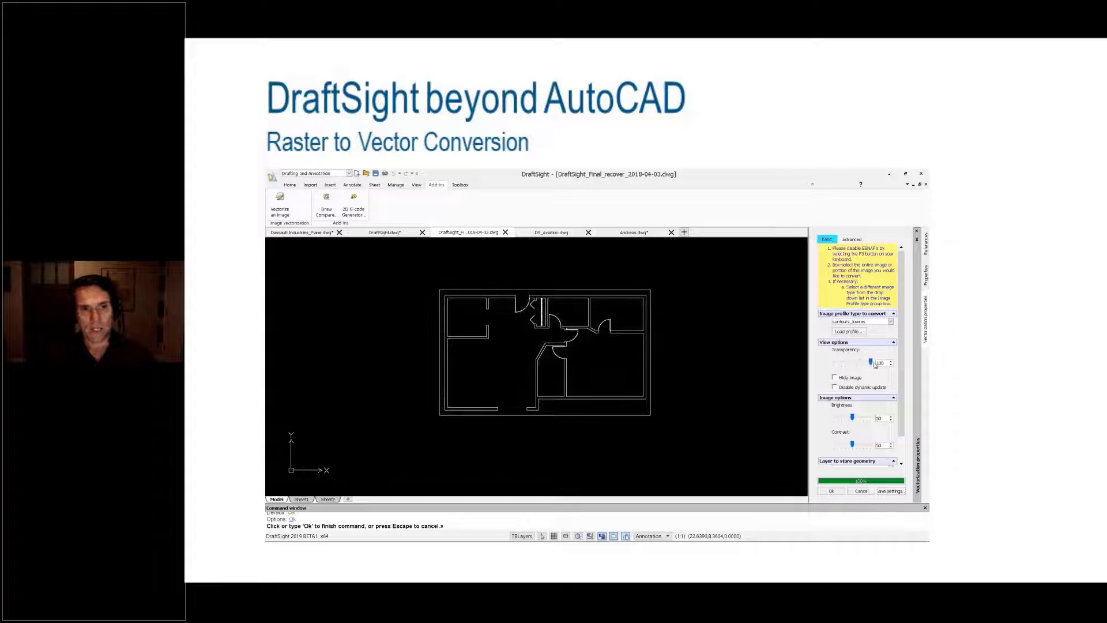
left_click(832, 491)
middle_click_drag(688, 356, 594, 356)
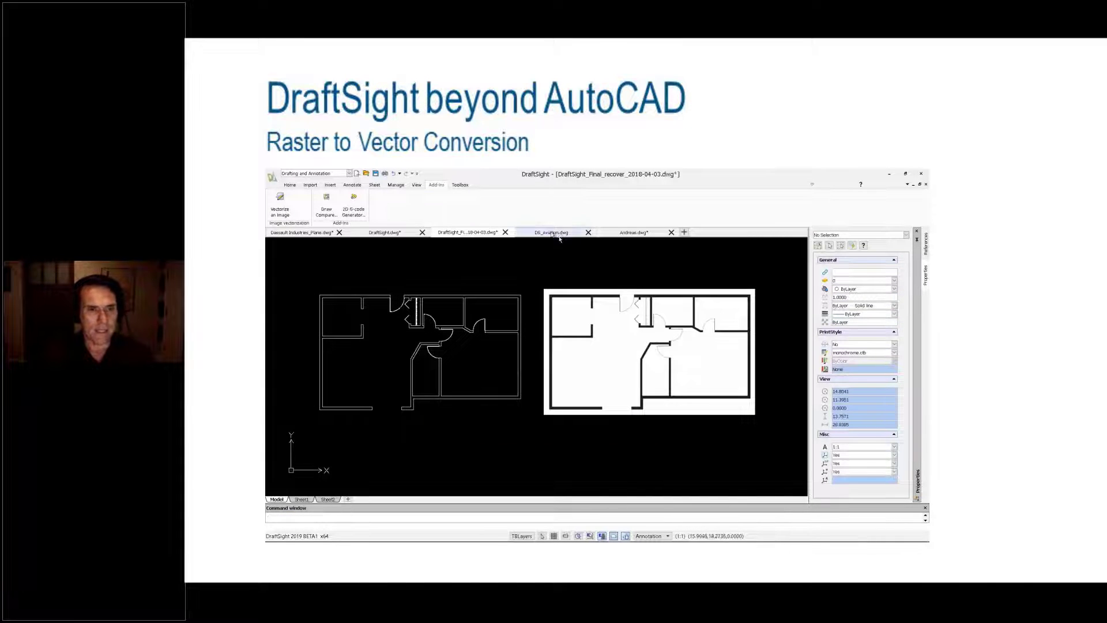
Step: In Andreas.dwg, vectorize the entire woodcut image with the contours_lowres profile at maximum image transparency
left_click(634, 232)
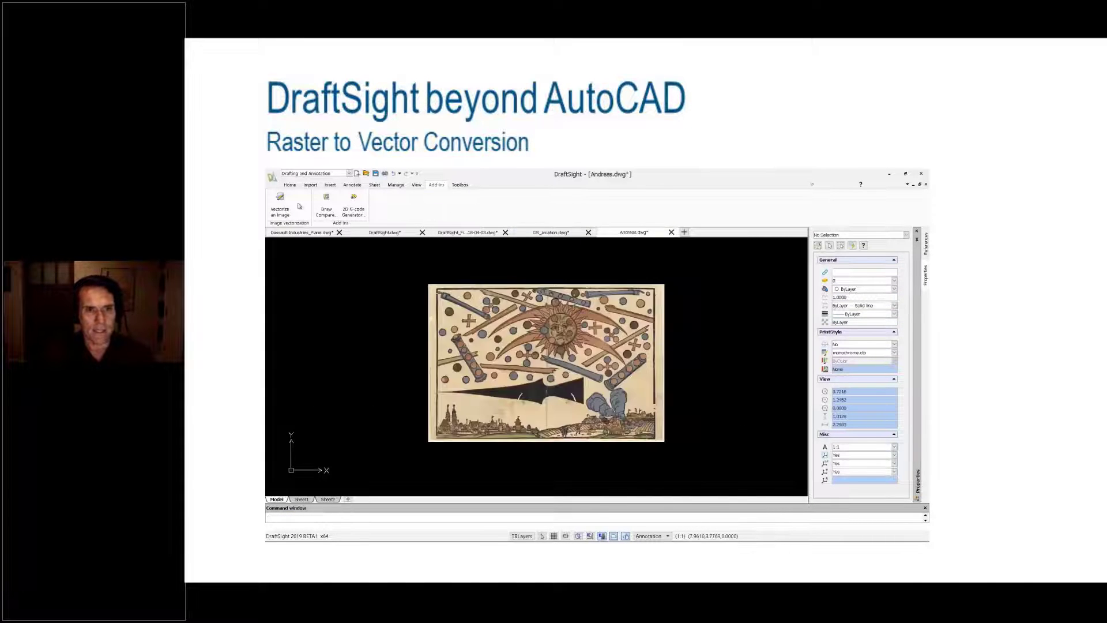
left_click(281, 202)
left_click(415, 275)
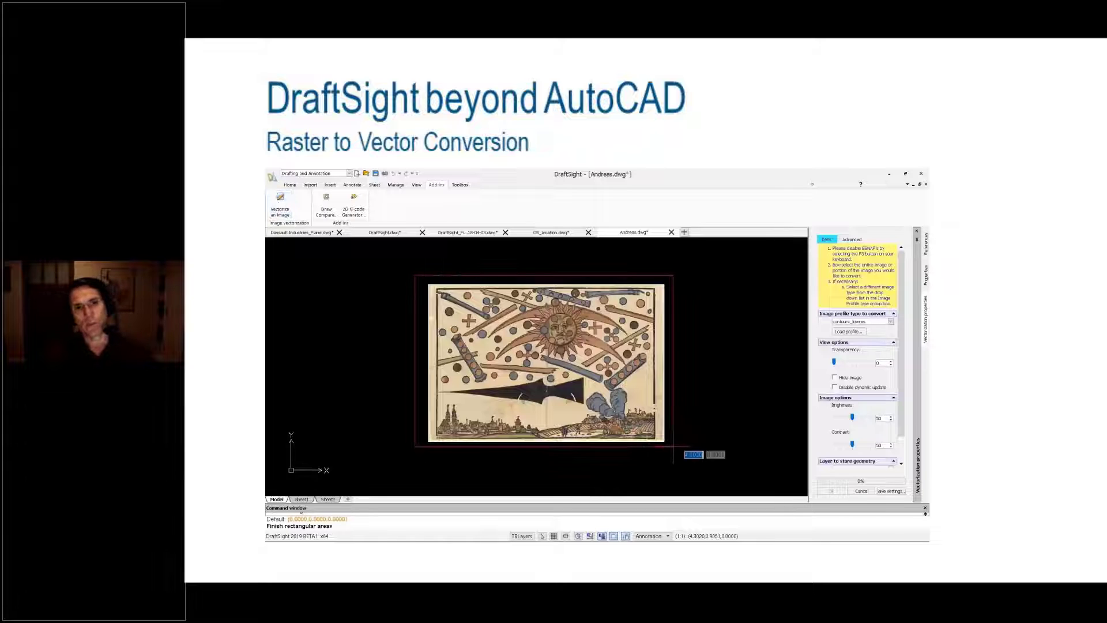
left_click(675, 447)
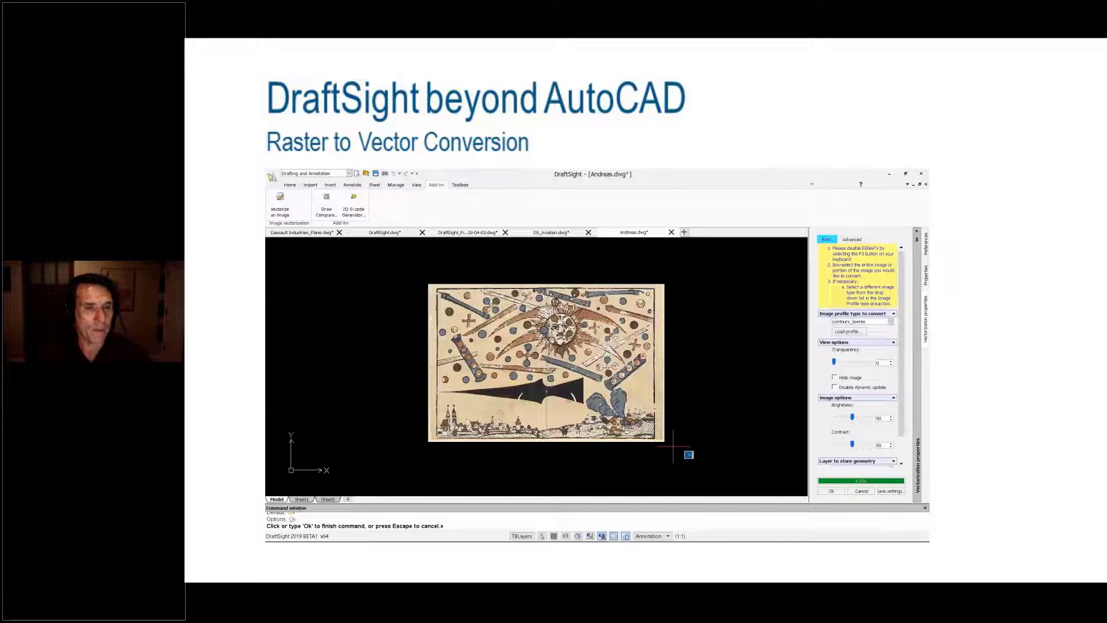
left_click_drag(834, 362, 871, 363)
left_click(831, 490)
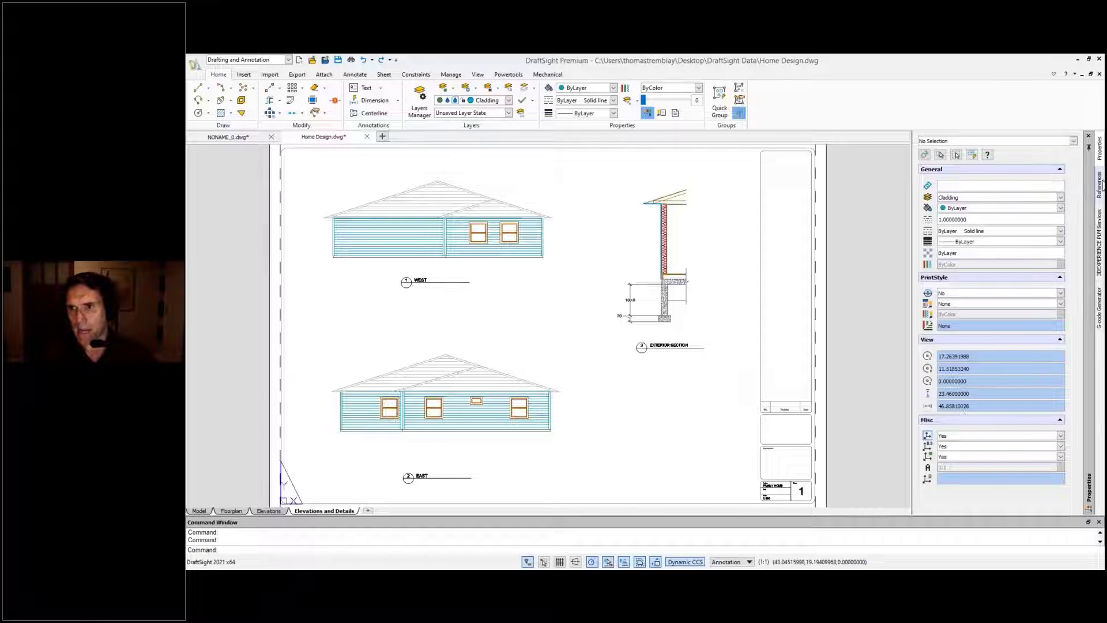
Step: Open the Title Block drawing referenced by Home Design for editing
left_click(1099, 183)
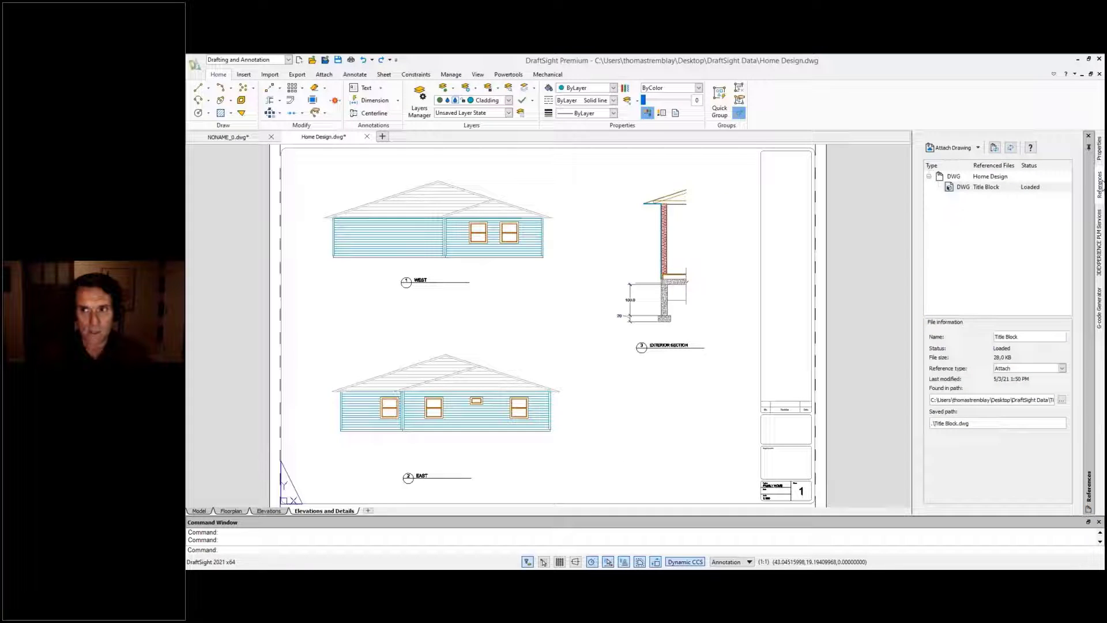
left_click(988, 187)
right_click(987, 186)
left_click(1006, 193)
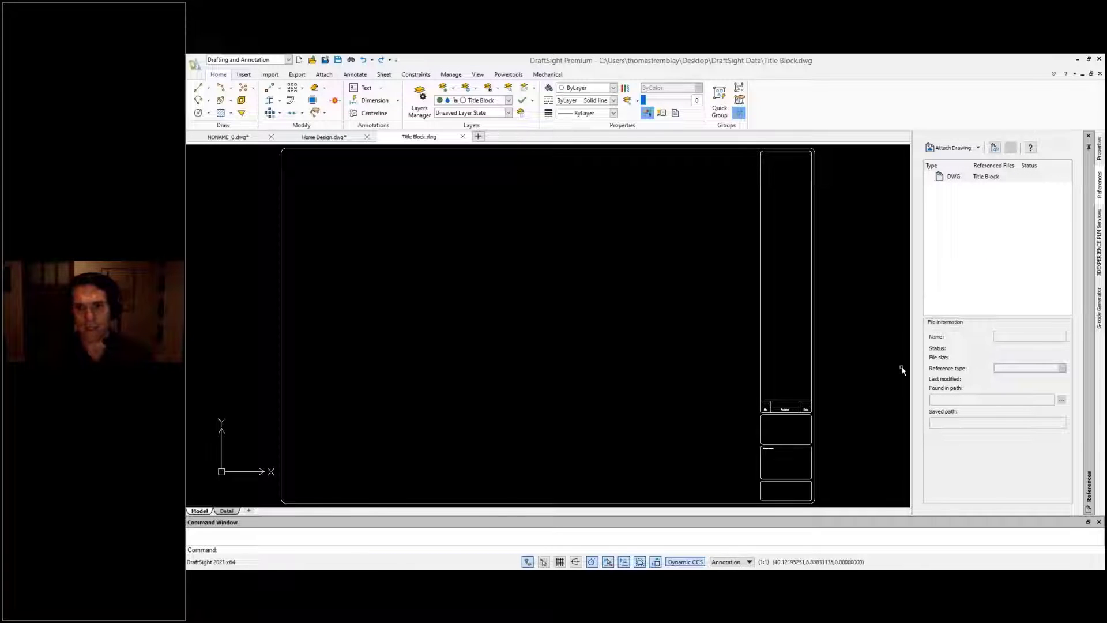
Step: Attach the DraftSight-MasterLogo-grey image in the empty title block box above Project Location at a scale of .08
scroll(829, 459, "up", 5)
mouse_move(798, 365)
middle_mouse_down()
mouse_move(712, 413)
mouse_move(749, 388)
middle_mouse_up()
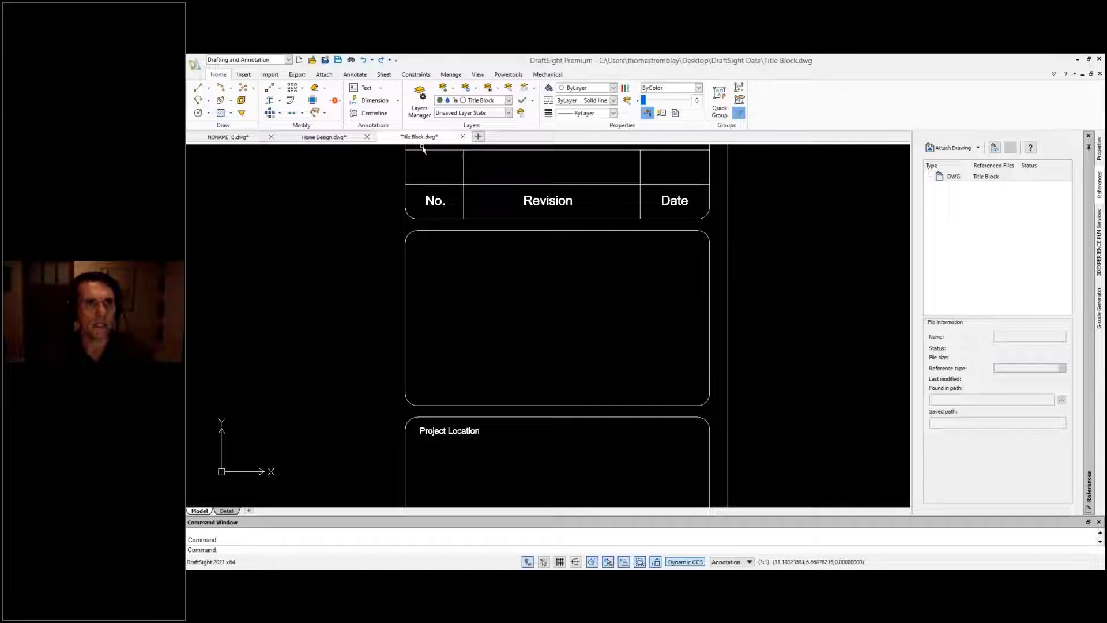
left_click(324, 74)
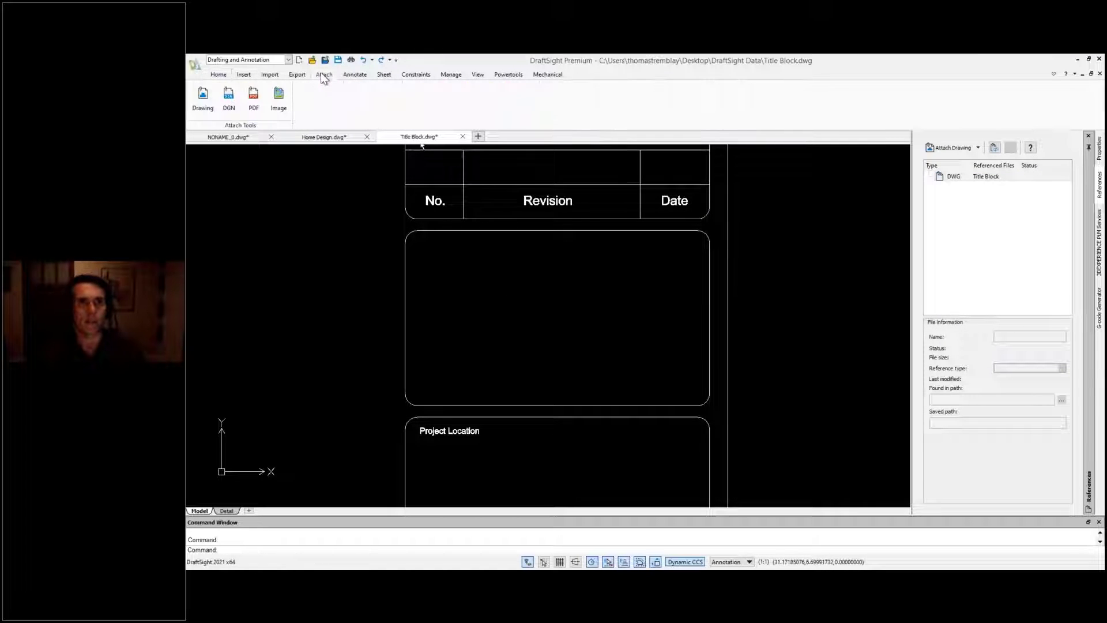
left_click(281, 97)
double_click(432, 237)
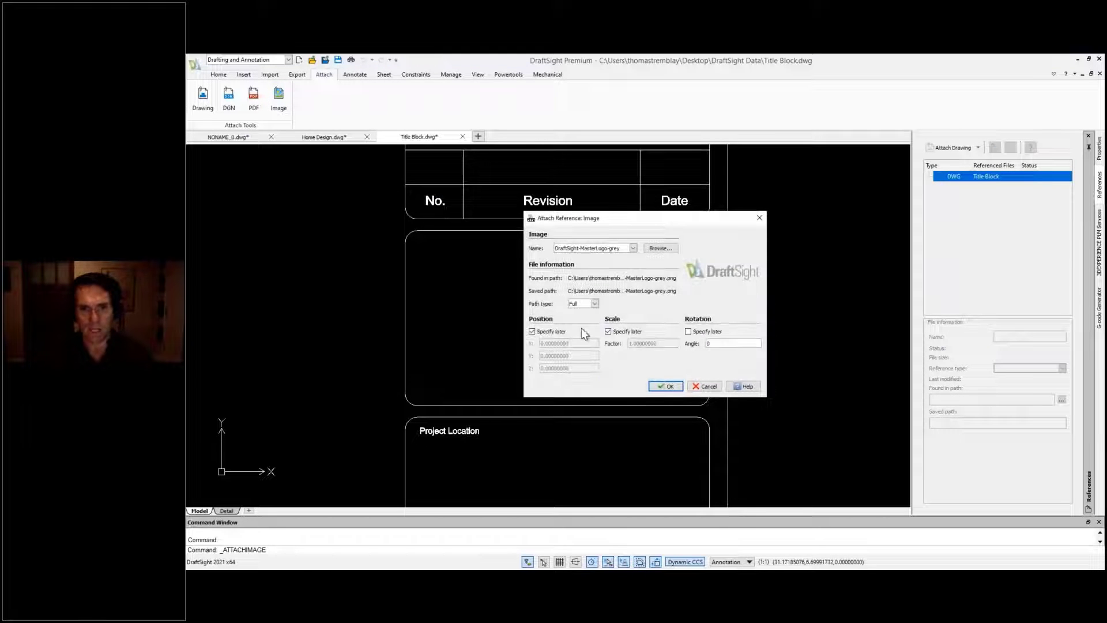
left_click(664, 387)
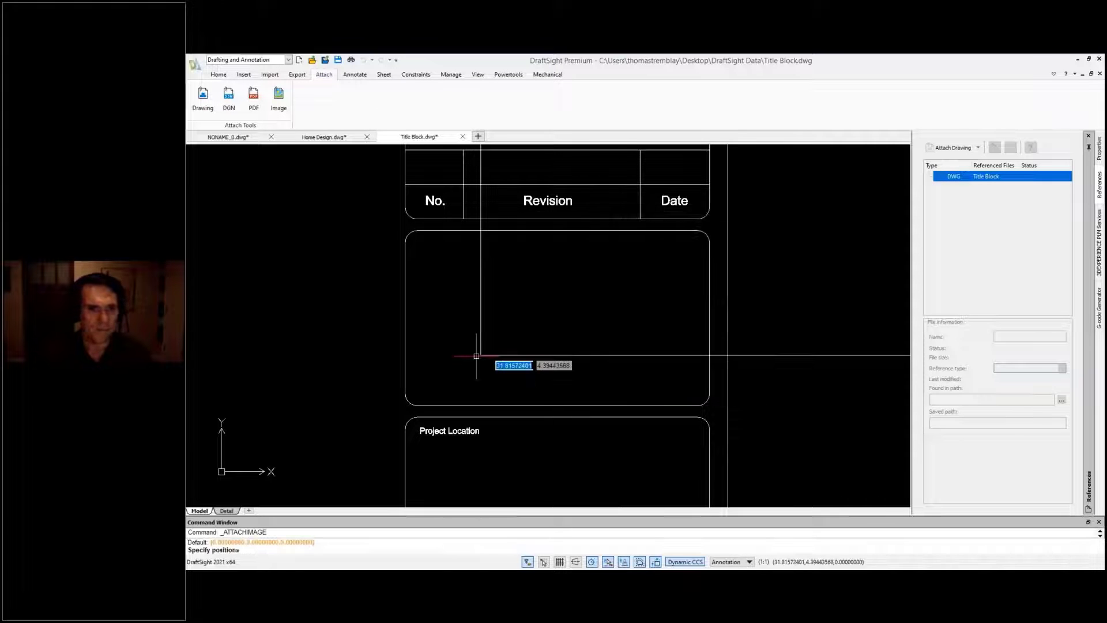
left_click(442, 345)
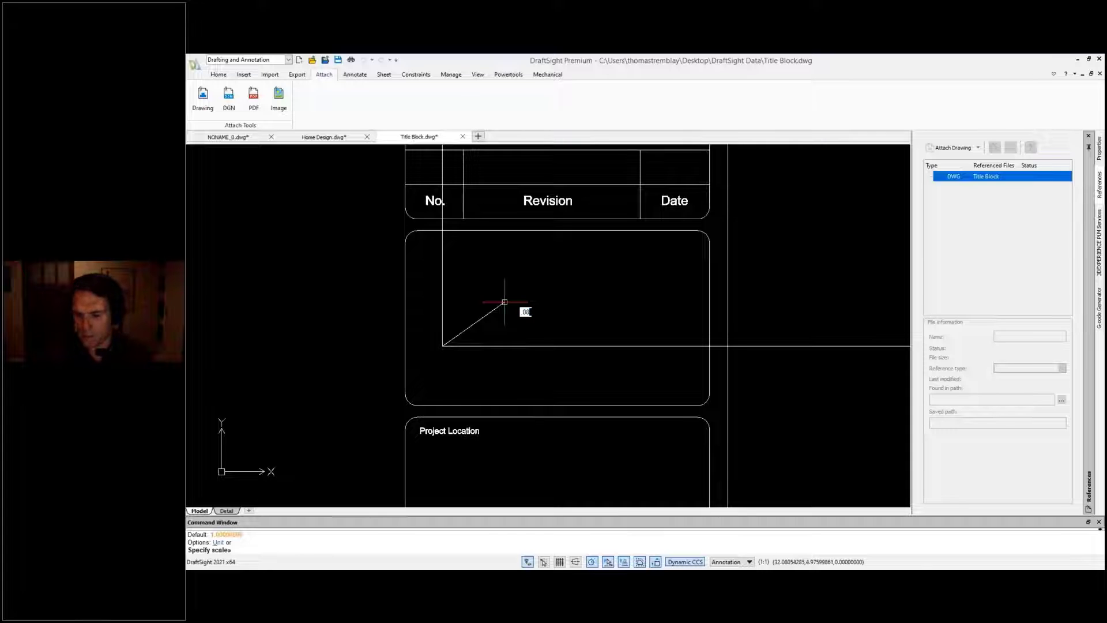
key("Return")
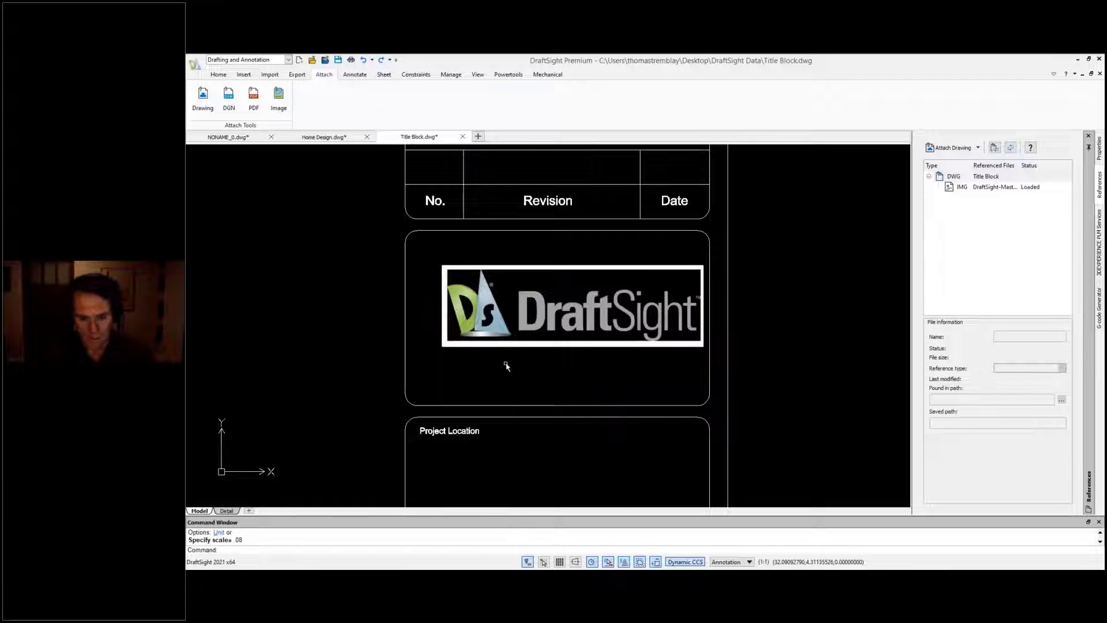
Step: Move the logo image slightly down and to the left to centre it in its title block box
key("Return")
type("p")
key("Return")
key("Return")
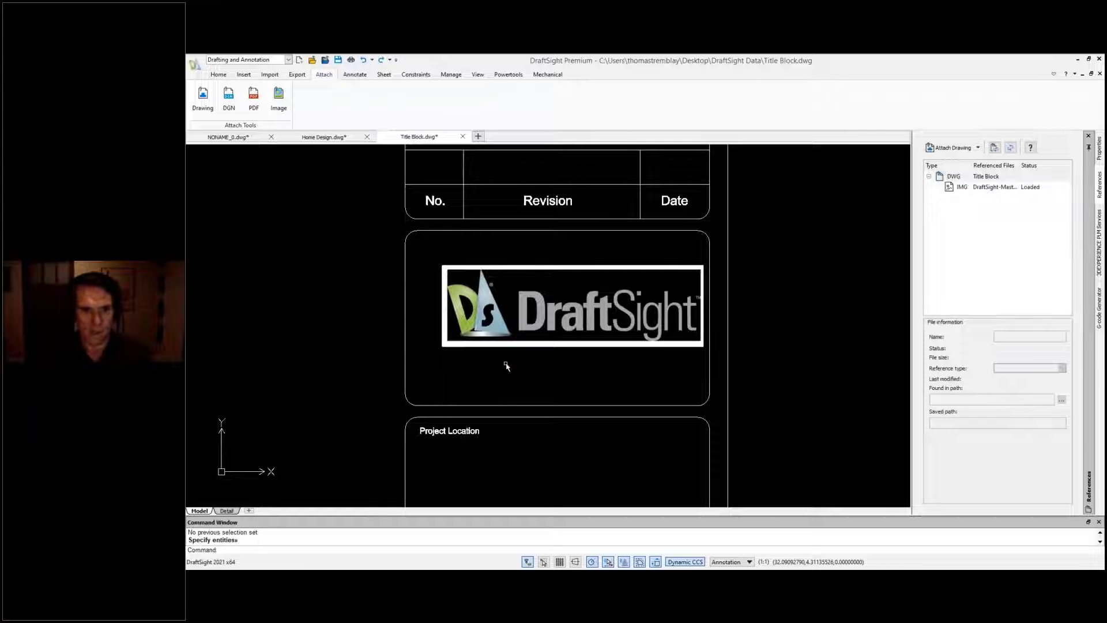
key("Return")
left_click(509, 368)
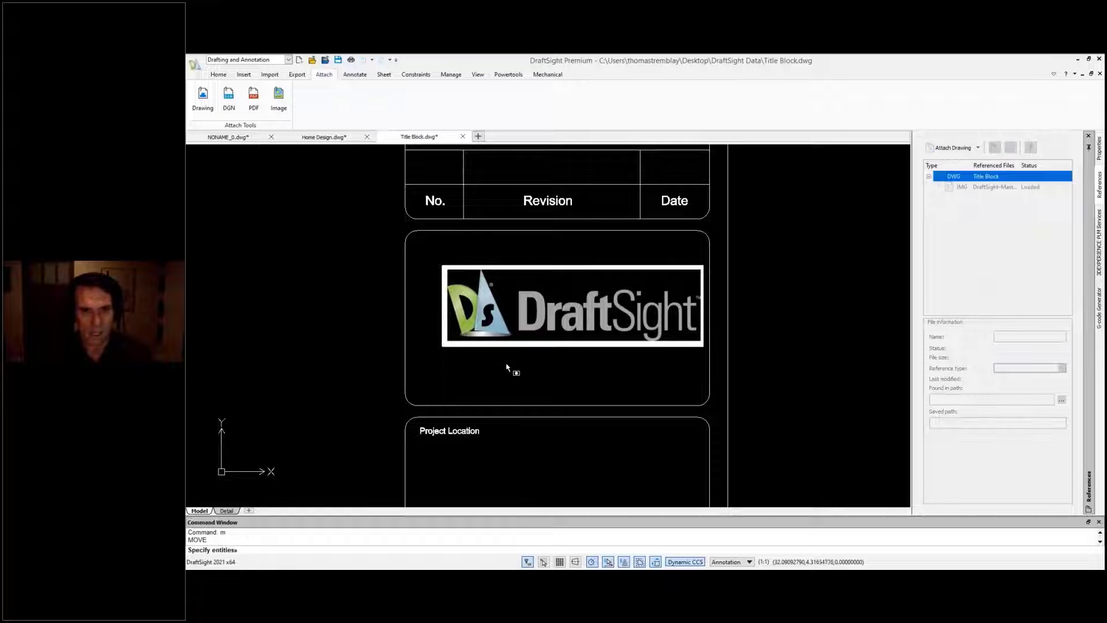
key("Return")
left_click(527, 371)
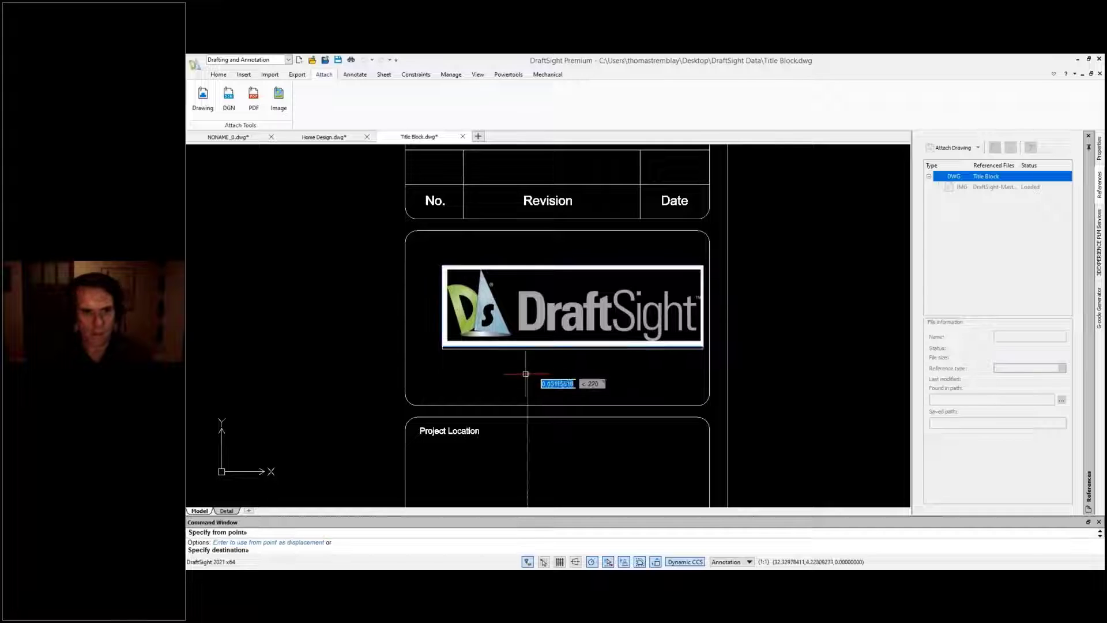
left_click(527, 372)
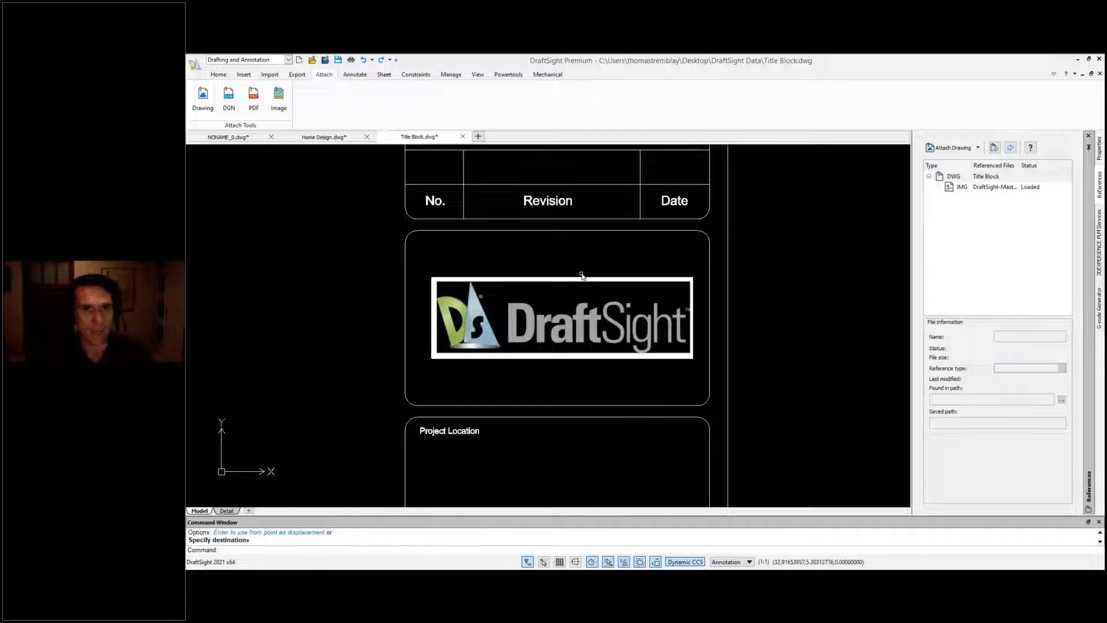
Step: Trace the whole logo image into polylines with ImageTracer, using the Logo Multiple Colors profile and the Hide image option
left_click(508, 74)
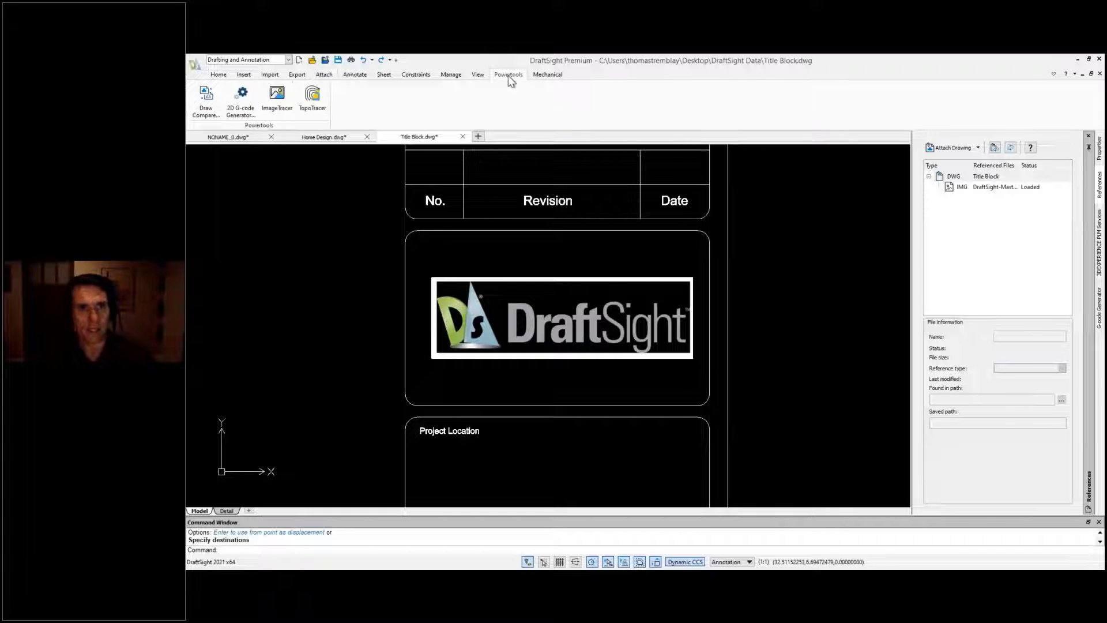
left_click(286, 98)
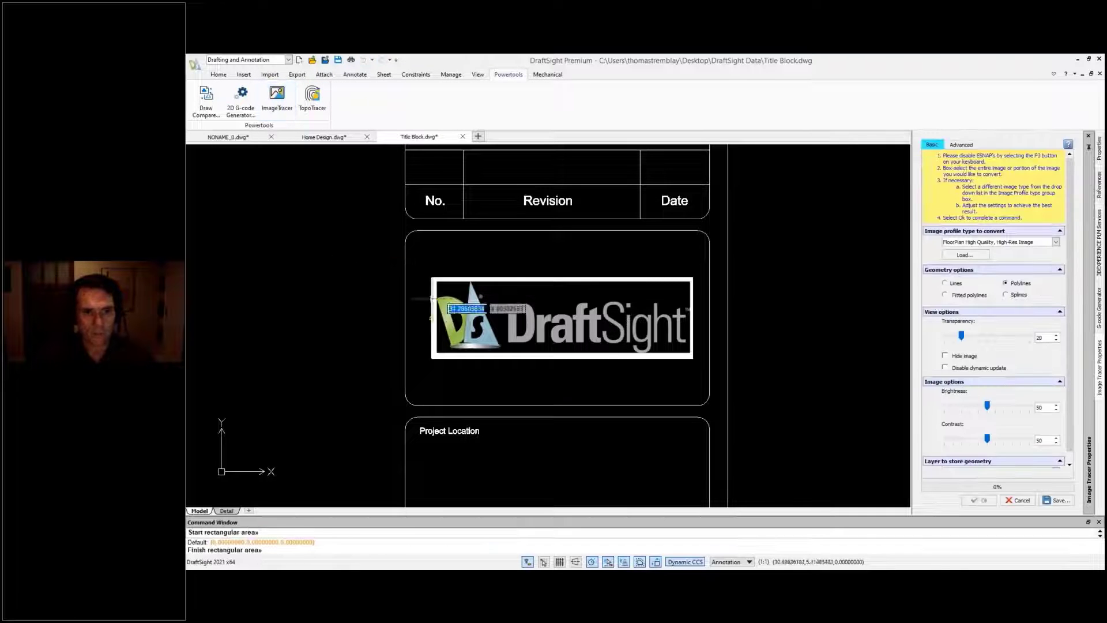
left_click(353, 255)
left_click(801, 371)
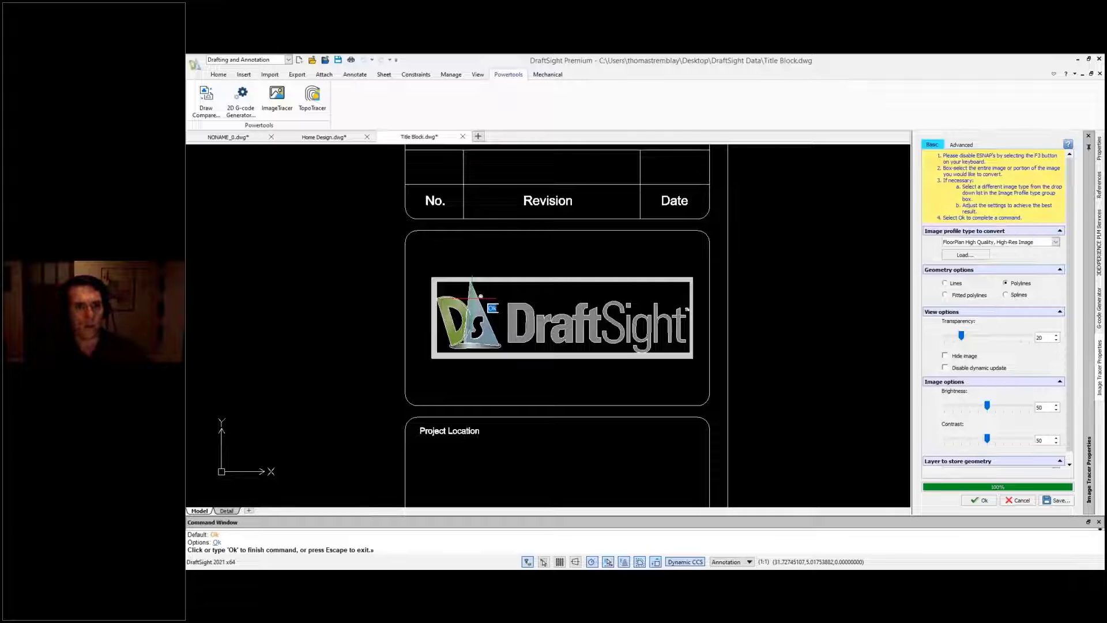
left_click(1015, 243)
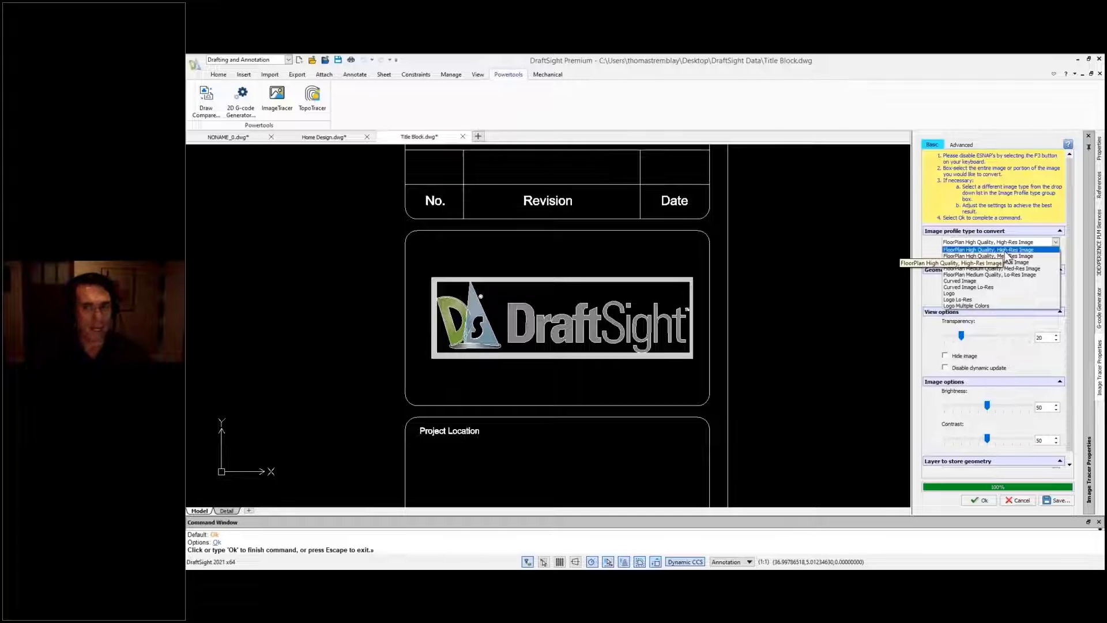
left_click(993, 306)
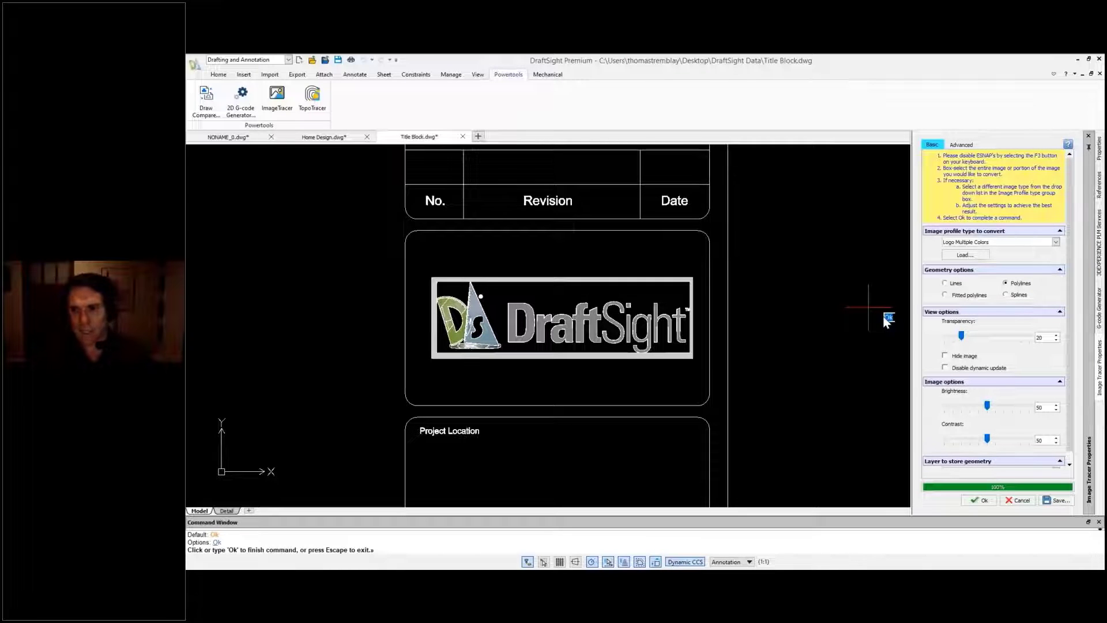
left_click(945, 355)
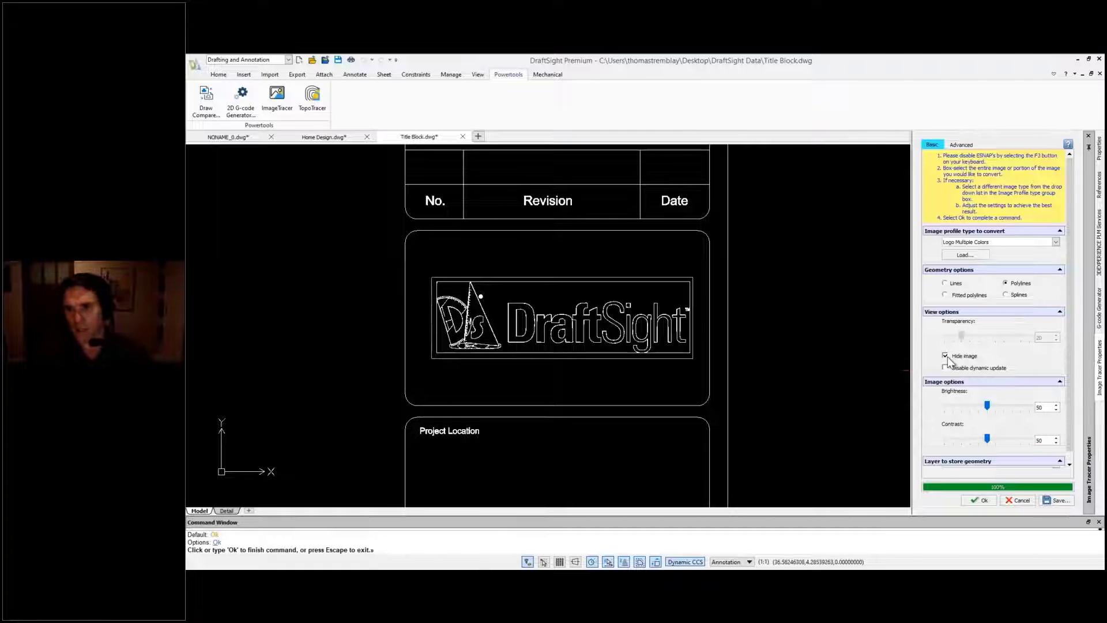
left_click(980, 500)
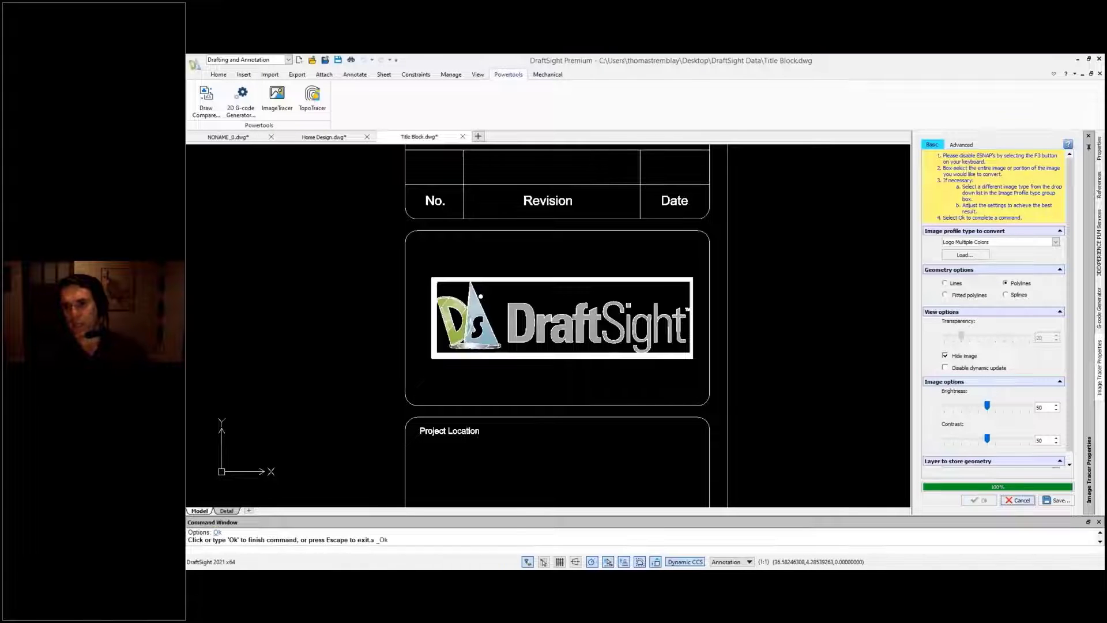
Step: Detach the DraftSight-MasterLogo-grey image reference from the title block drawing
left_click(1098, 185)
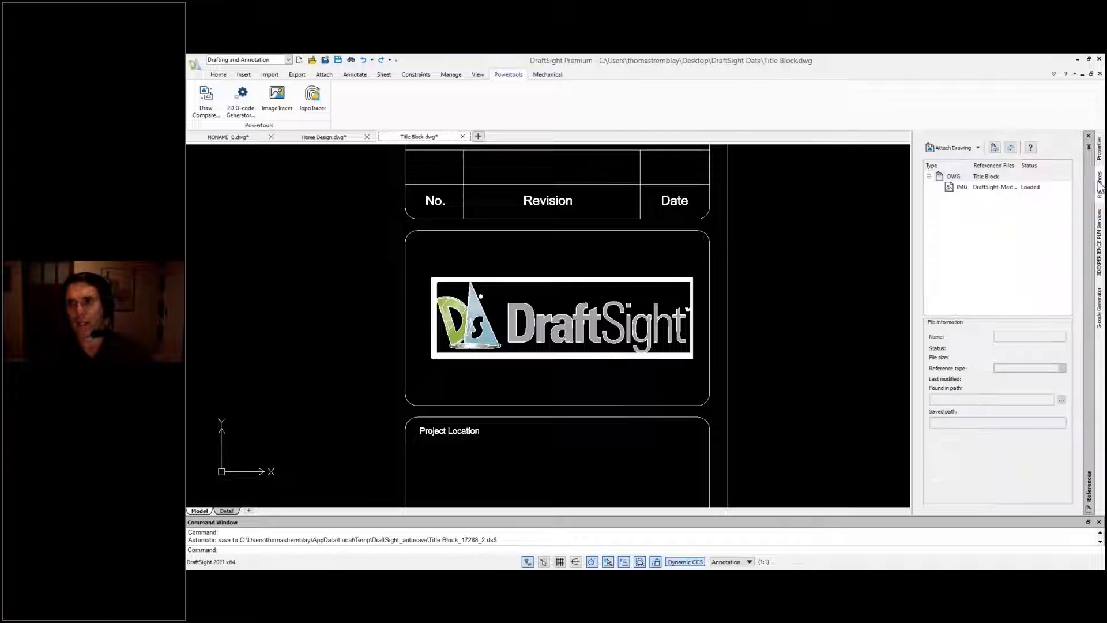
left_click(971, 188)
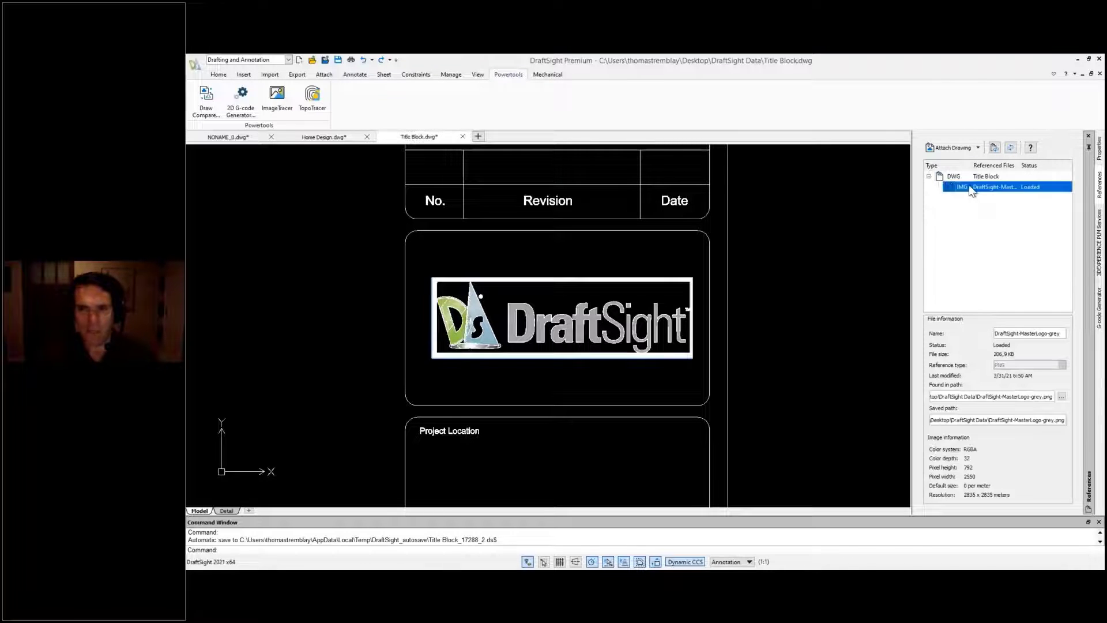
right_click(972, 187)
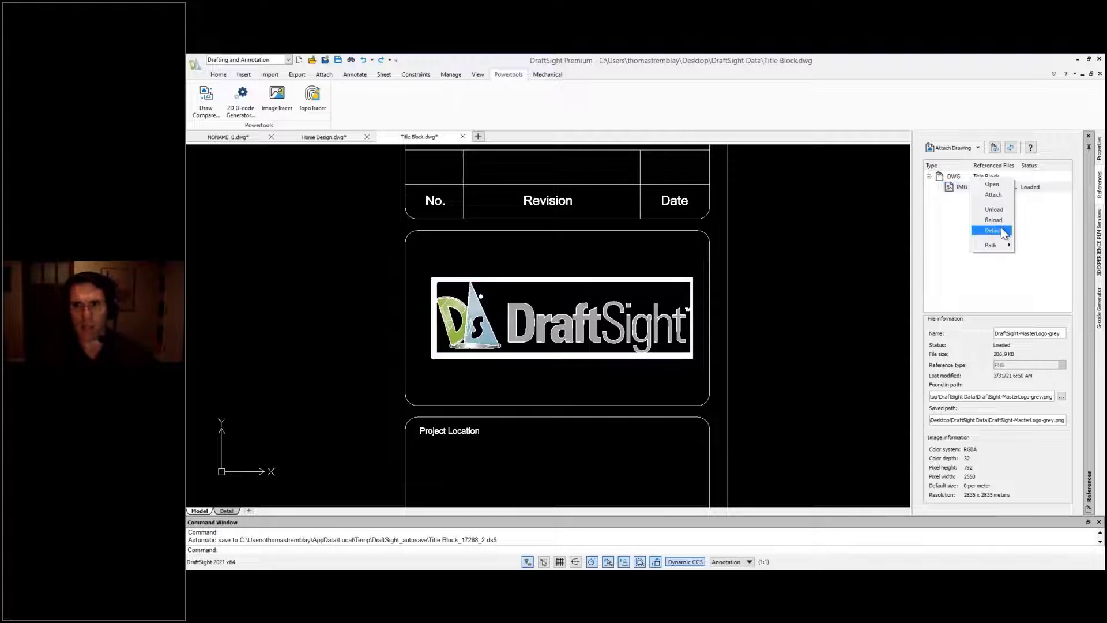
left_click(1001, 229)
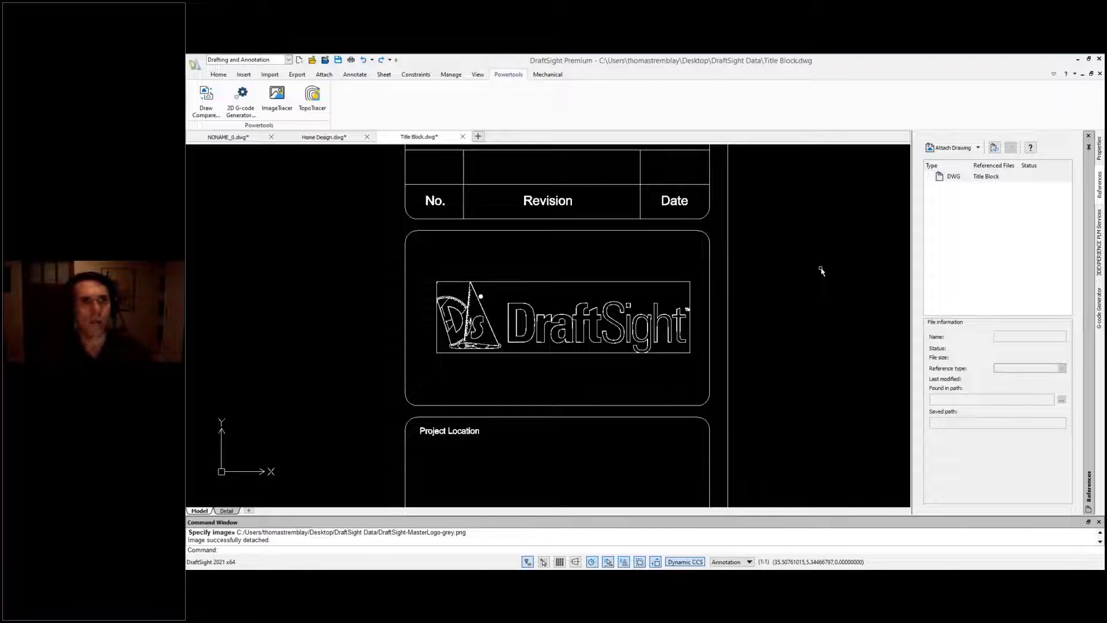
Step: Save the title block drawing and reload its reference in the Home Design drawing
key("ctrl+s")
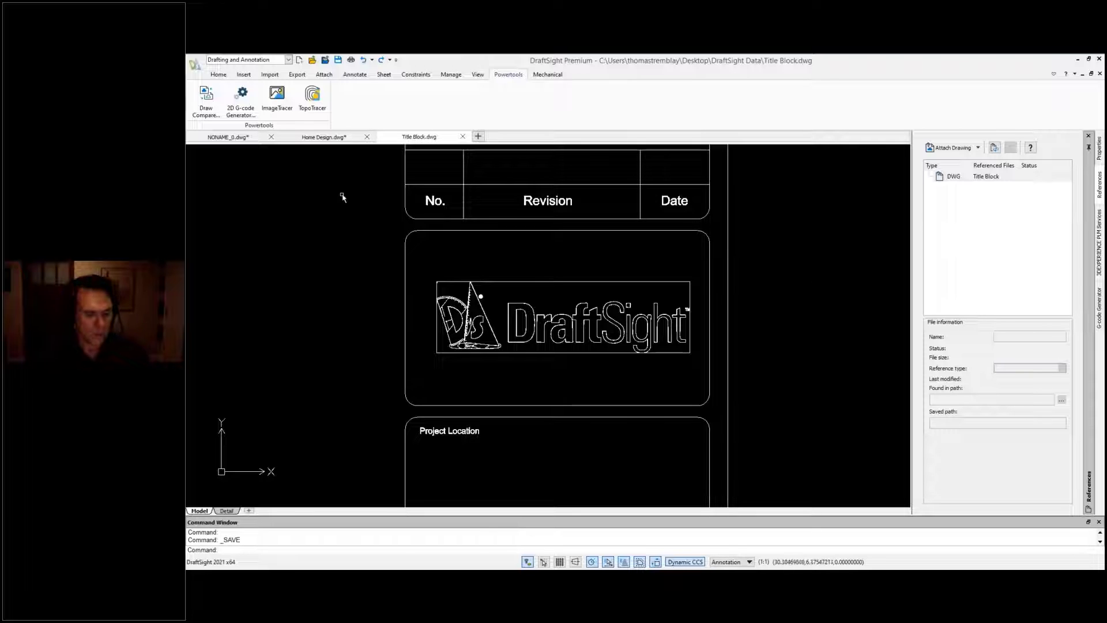
left_click(323, 137)
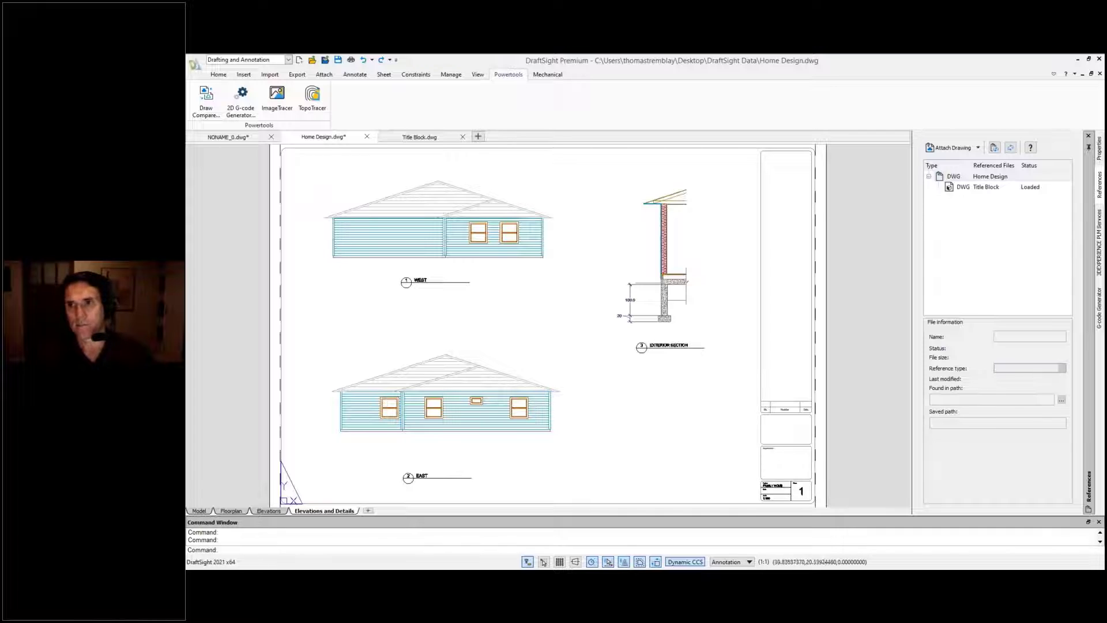
left_click(1011, 149)
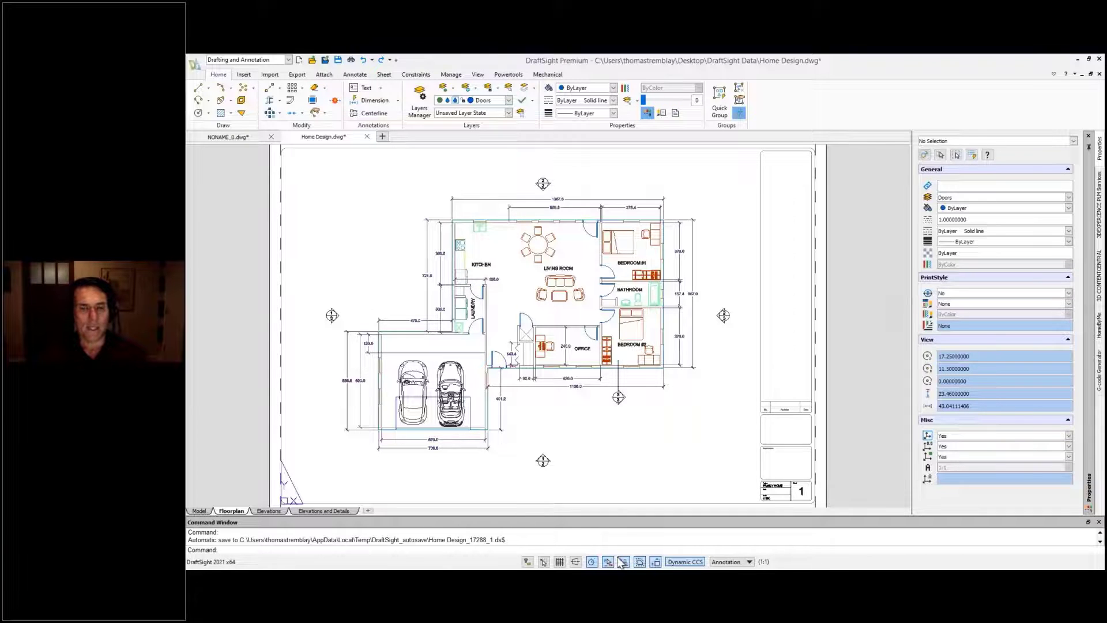
Step: Open the program options and review the File Locations, System Options and Drafting Styles categories
left_click(617, 557)
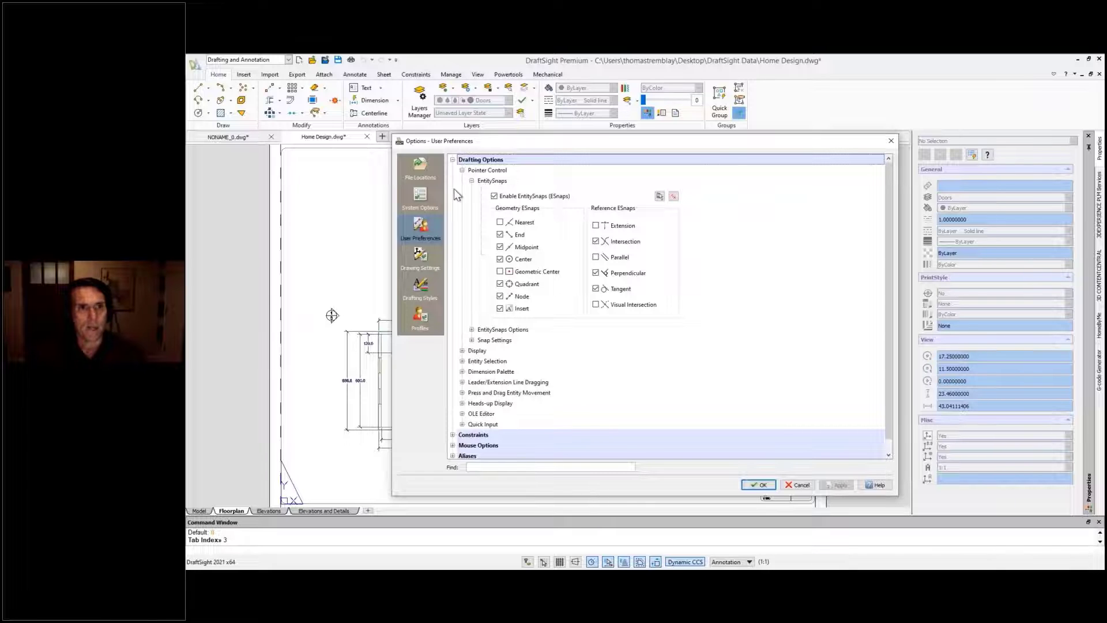
left_click(424, 167)
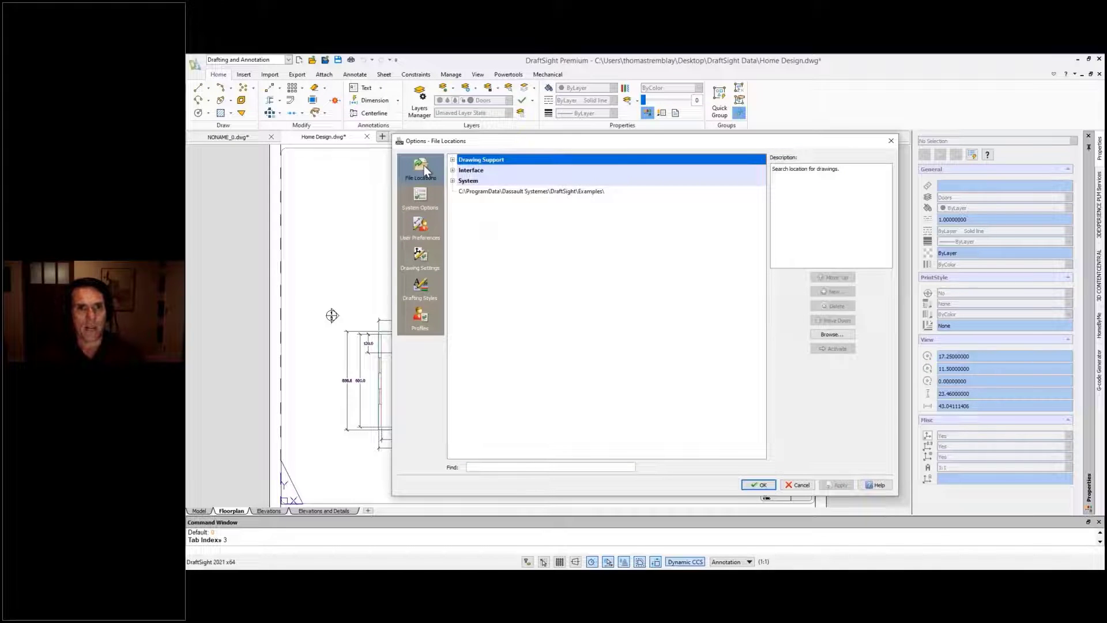
left_click(428, 199)
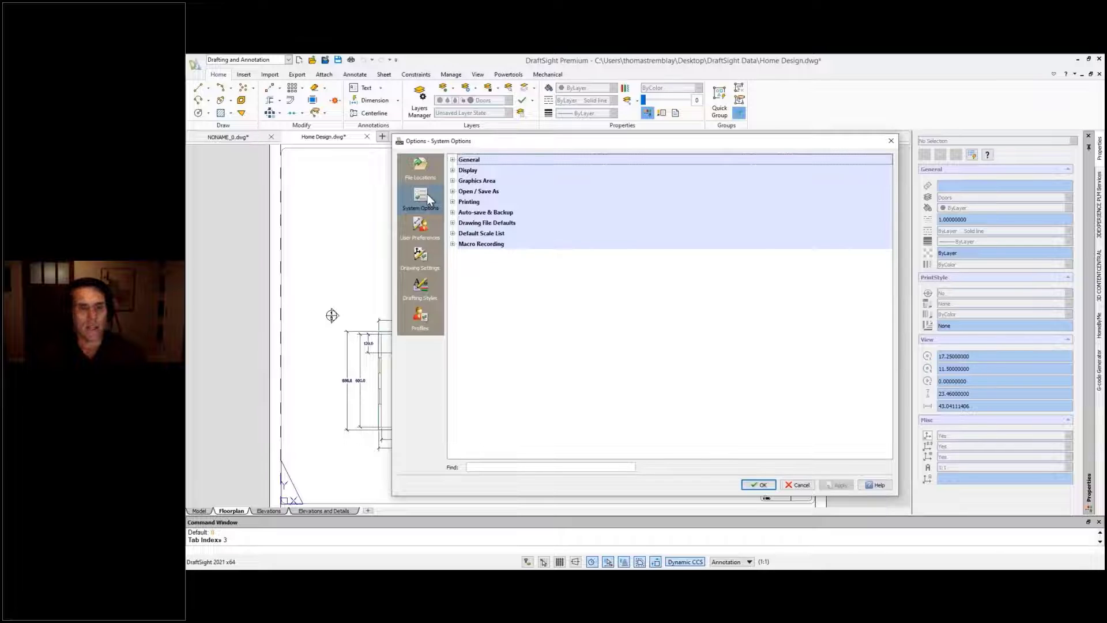
left_click(431, 288)
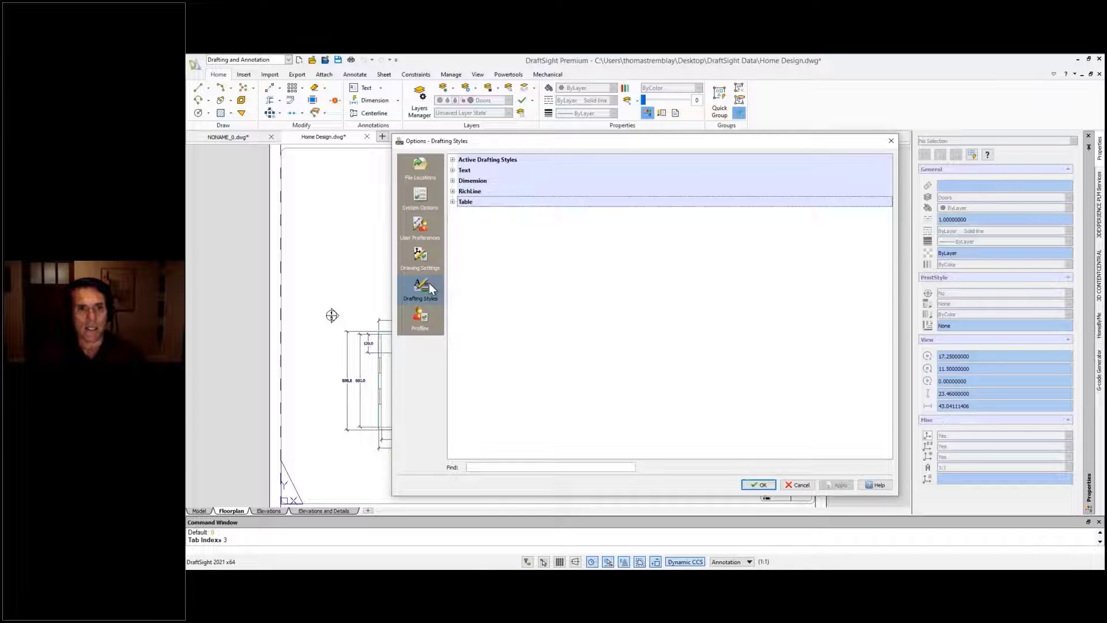
Step: Try showing dual dimensions in the Architectural - annotative dimension style, and switch the option back off
left_click(453, 181)
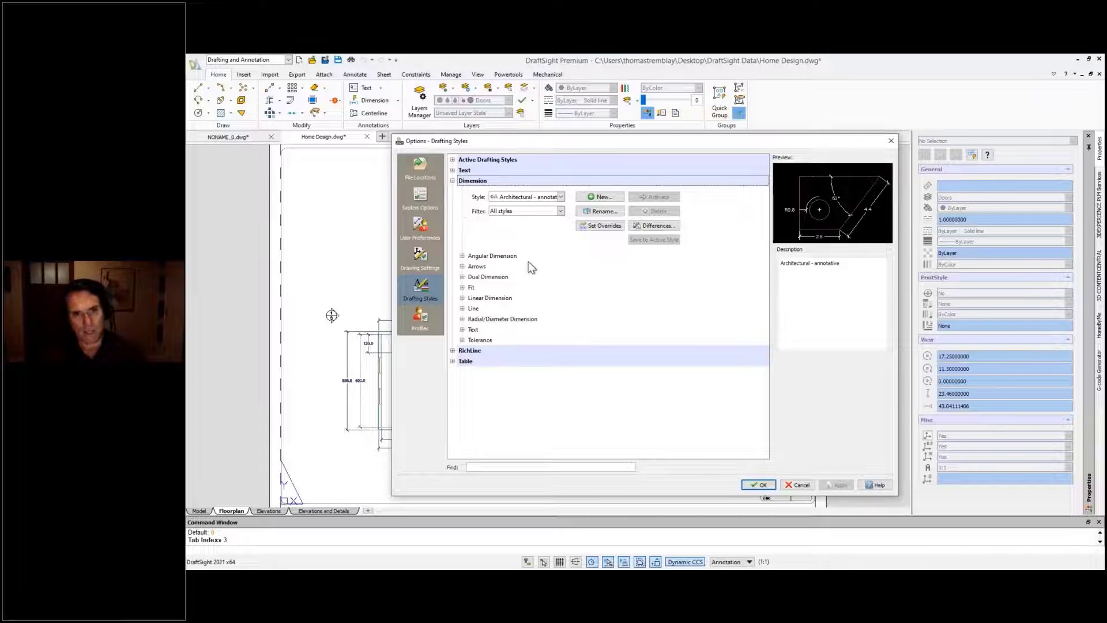
left_click(462, 278)
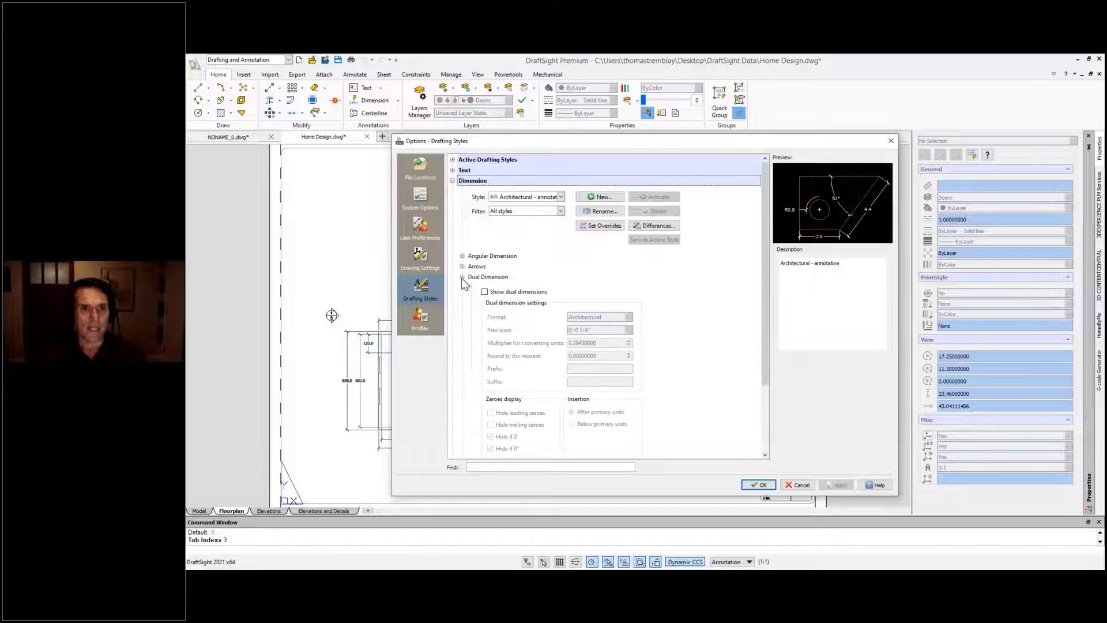
left_click(485, 293)
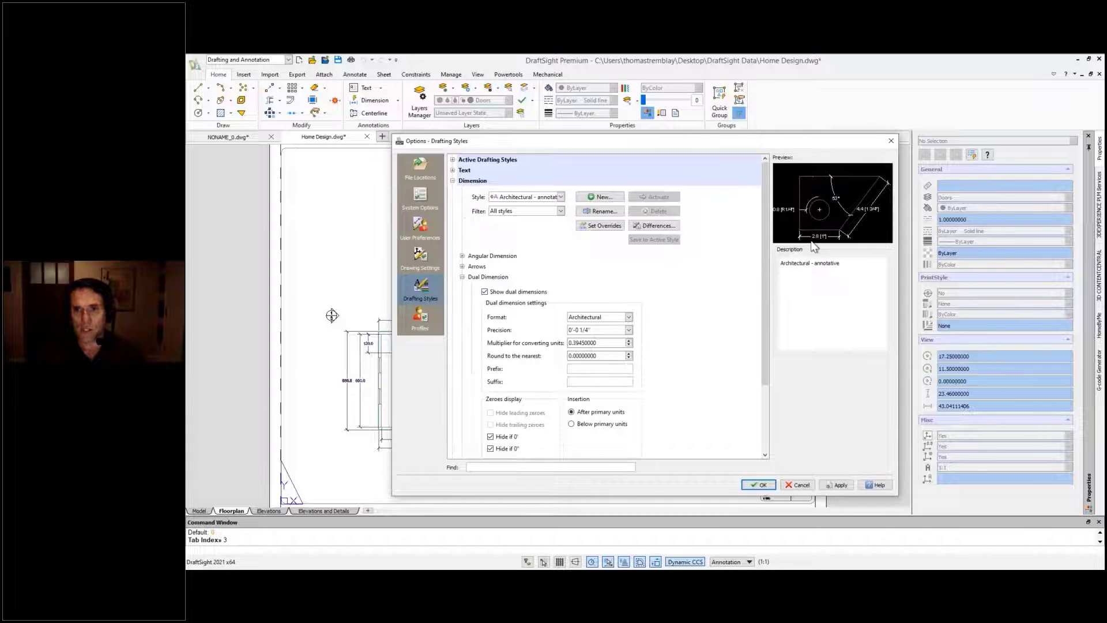
left_click(485, 292)
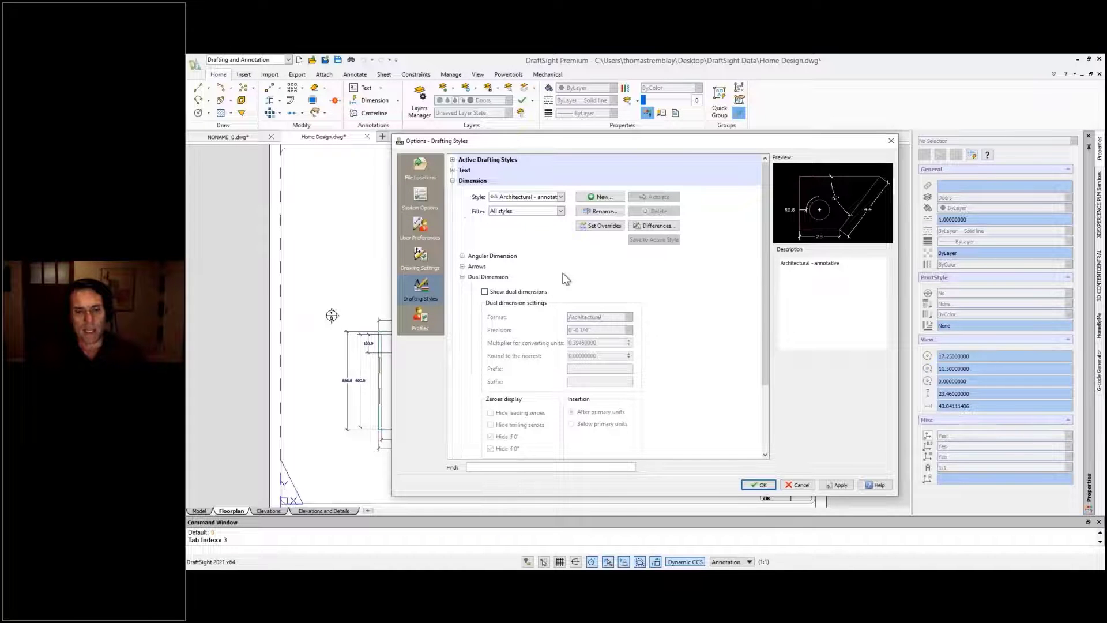
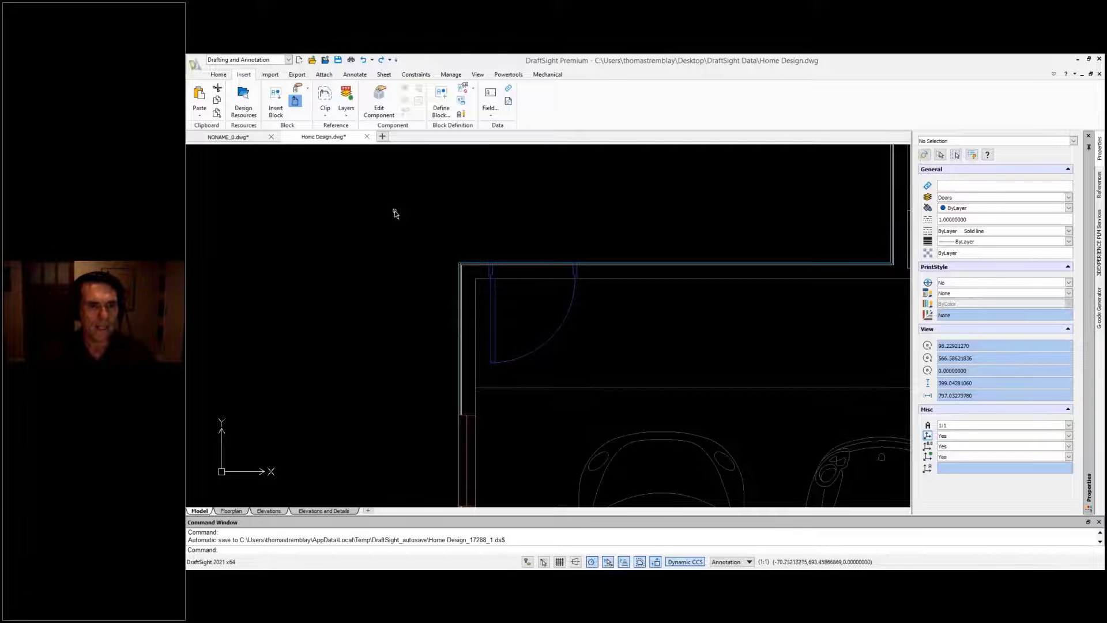
Step: Draw a two-segment V-shaped line above the garage wall in the model, starting Line from the mouse gesture wheel
mouse_move(394, 207)
right_mouse_down()
mouse_move(402, 197)
mouse_move(387, 197)
mouse_move(386, 209)
mouse_move(410, 204)
mouse_move(406, 189)
mouse_move(390, 187)
right_mouse_up()
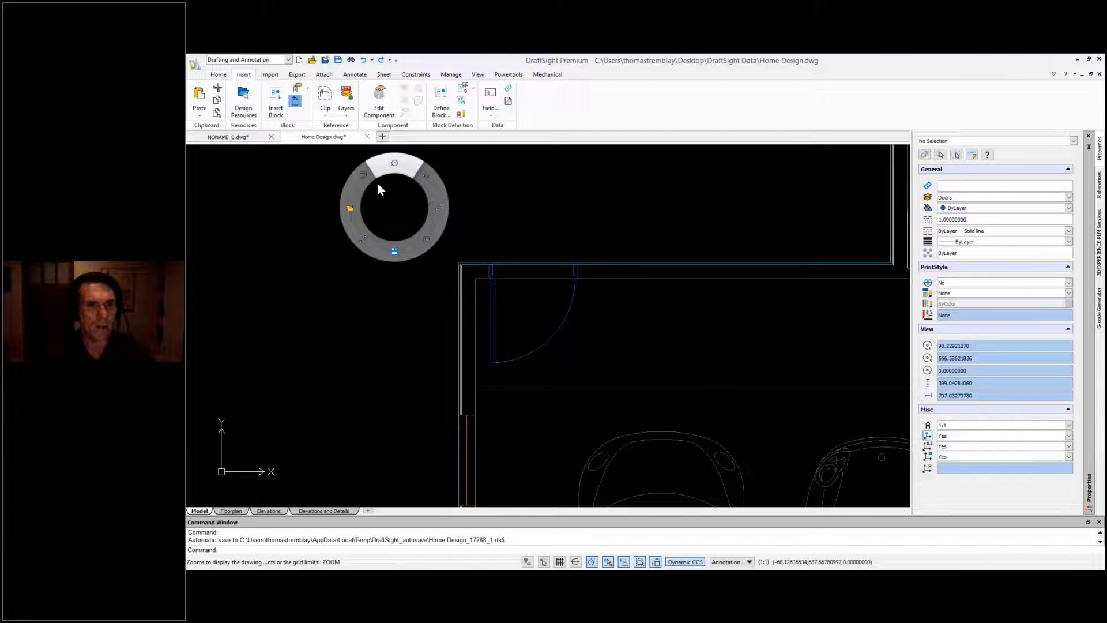
right_click_drag(378, 186, 437, 202)
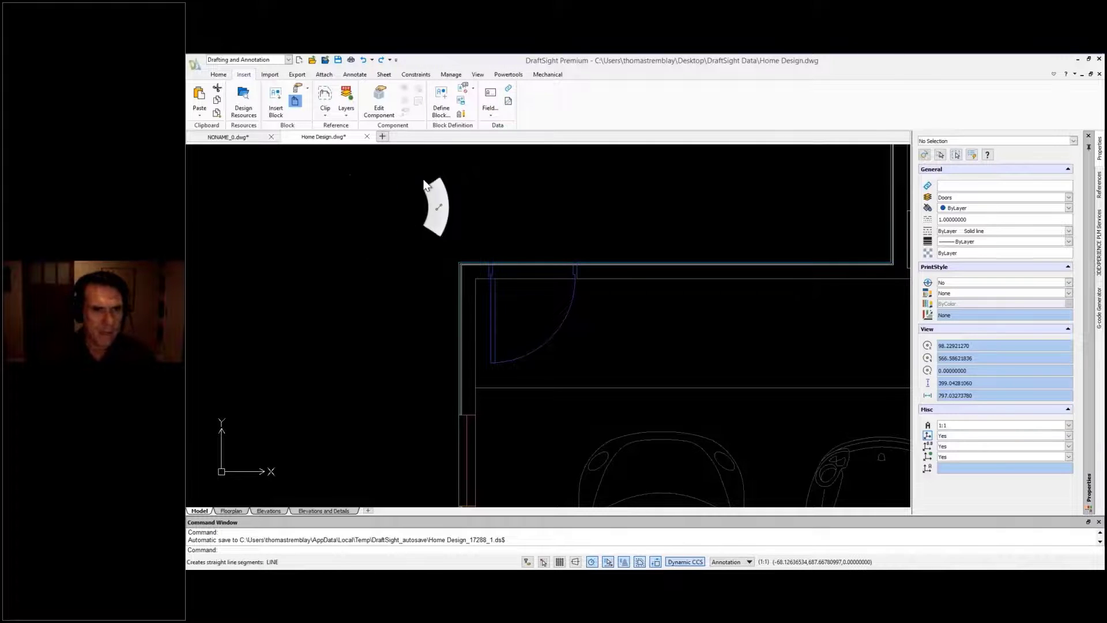
left_click(431, 184)
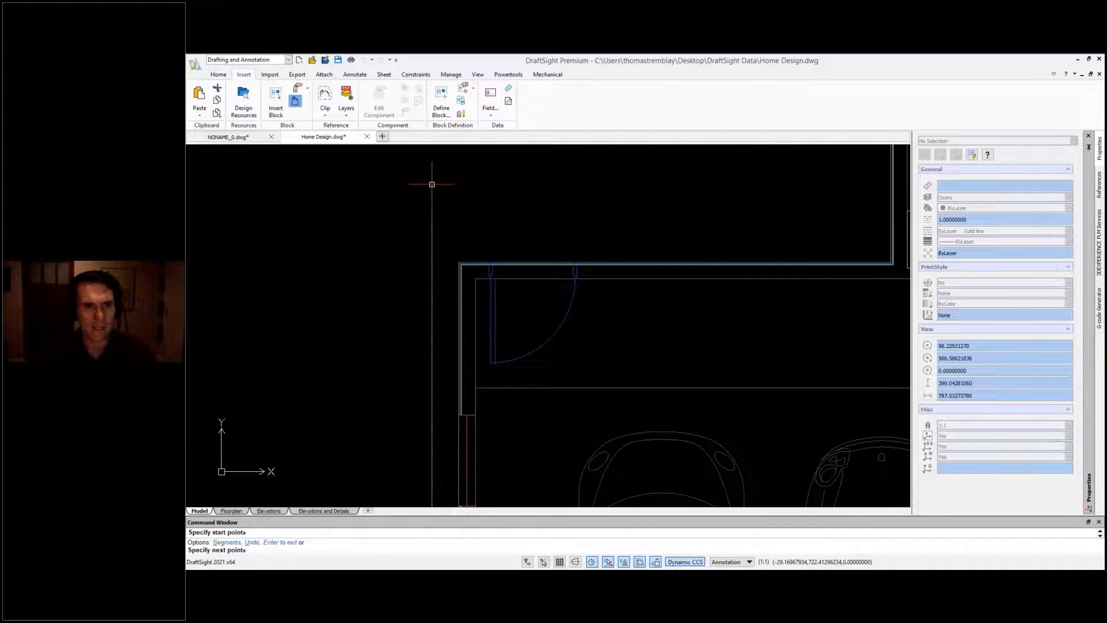
left_click(507, 218)
left_click(560, 177)
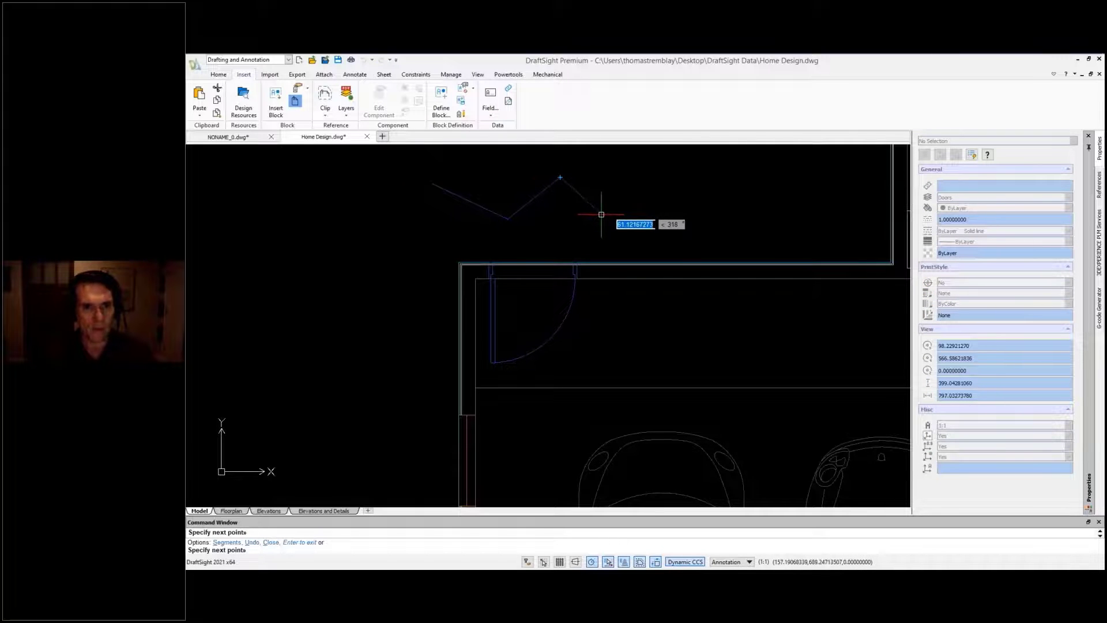
key("Escape")
key("Escape")
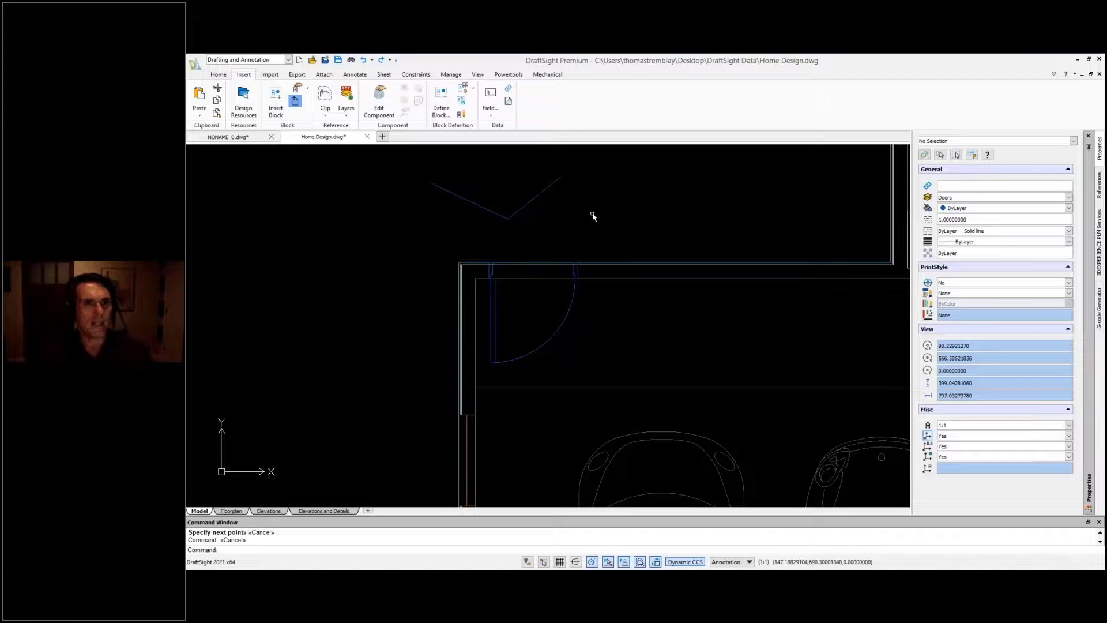
Step: Set the mouse gestures to 4 Gestures and review the commands already assigned to them
left_click(449, 75)
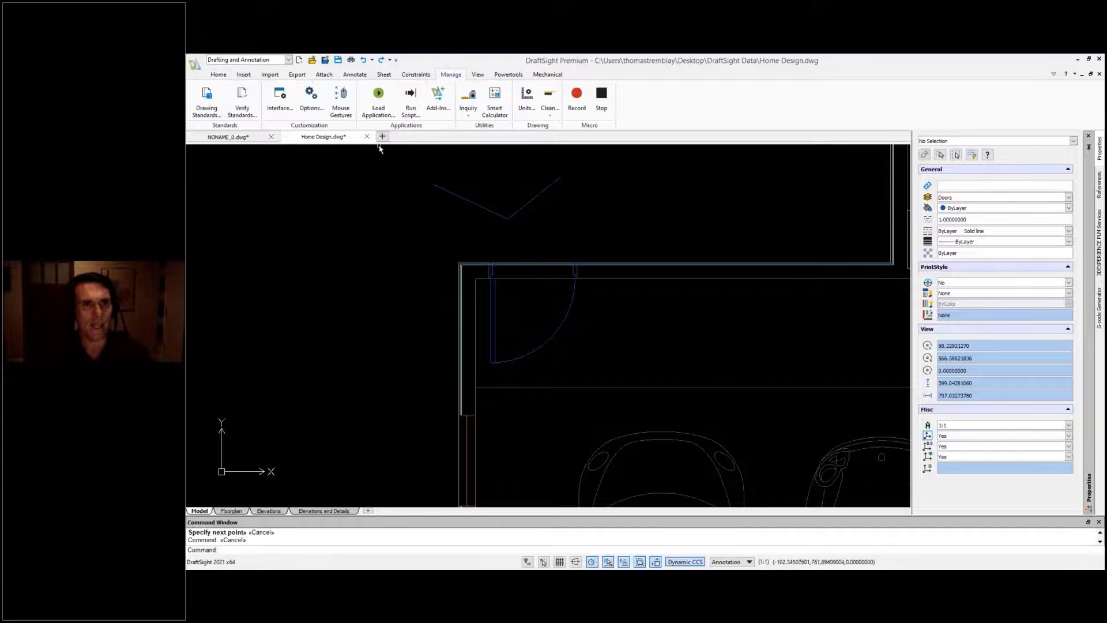
left_click(346, 97)
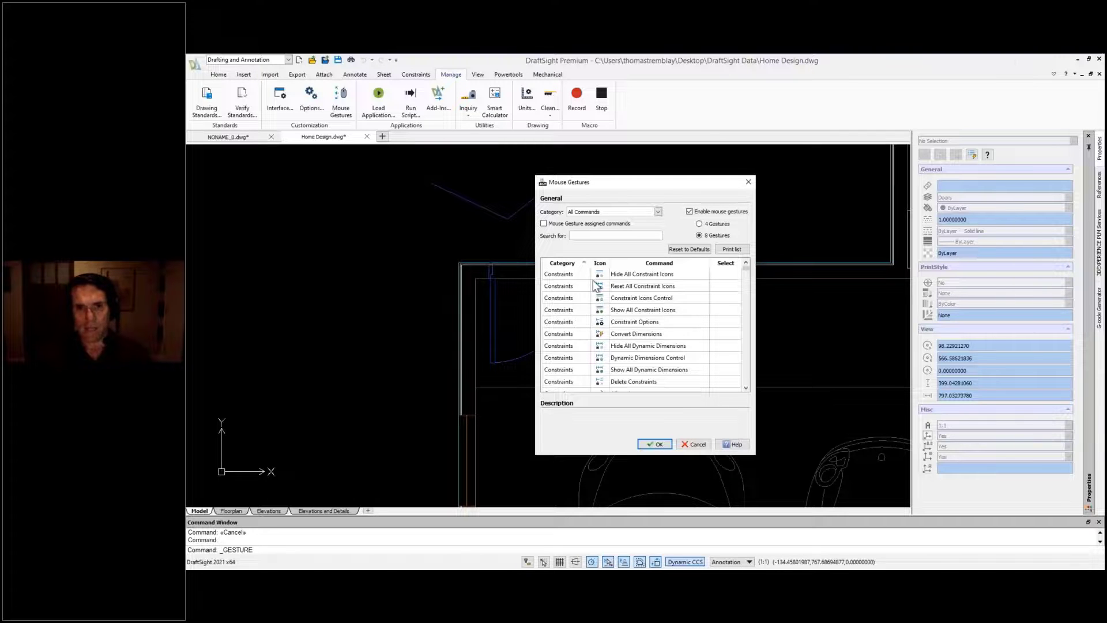
left_click(700, 225)
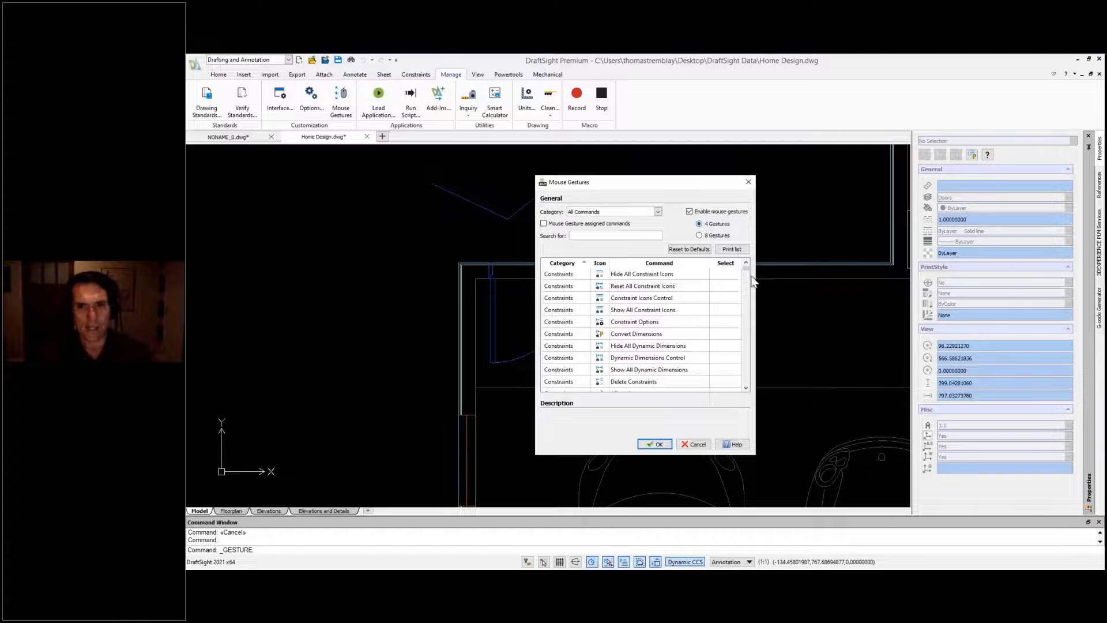
left_click_drag(748, 271, 750, 304)
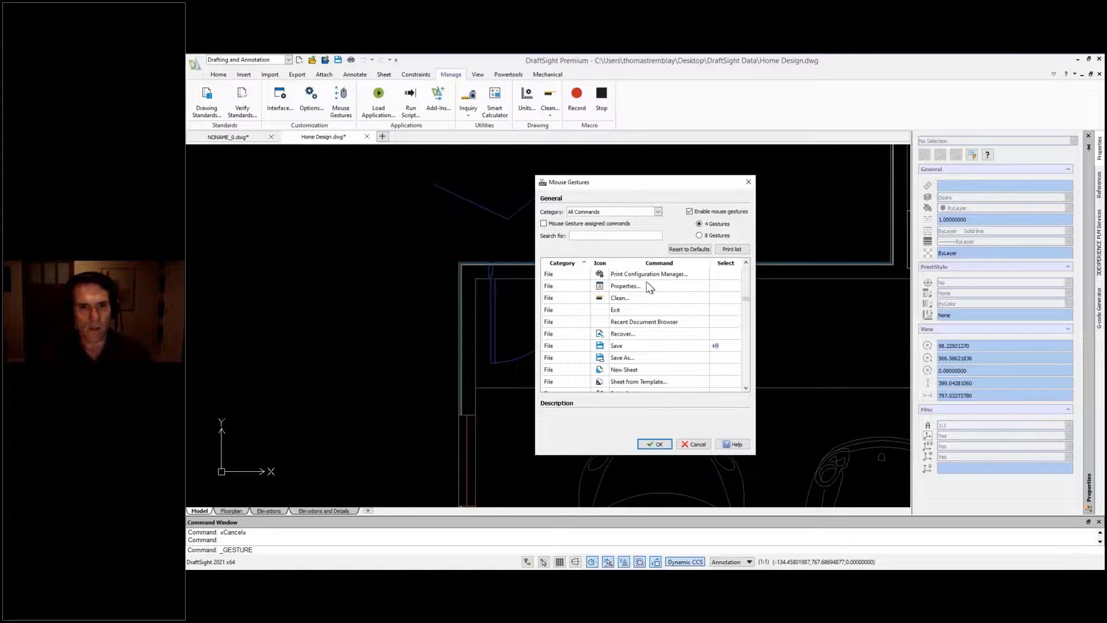
left_click(543, 224)
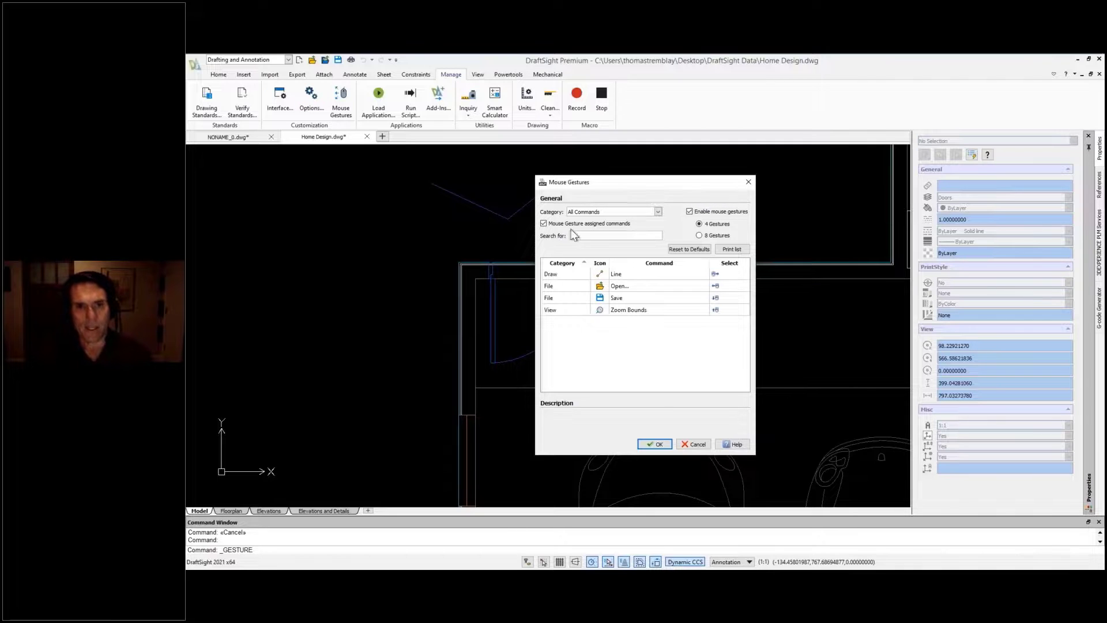
left_click(543, 224)
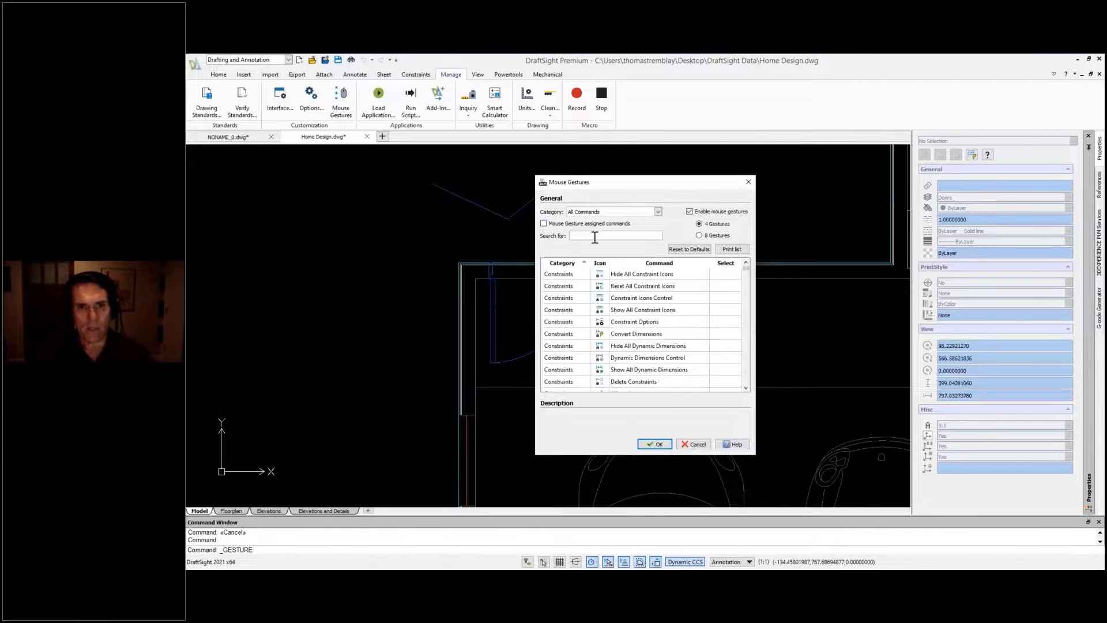
Step: Find the Power Trim command in the mouse gesture list and assign it to the downward gesture
type("power")
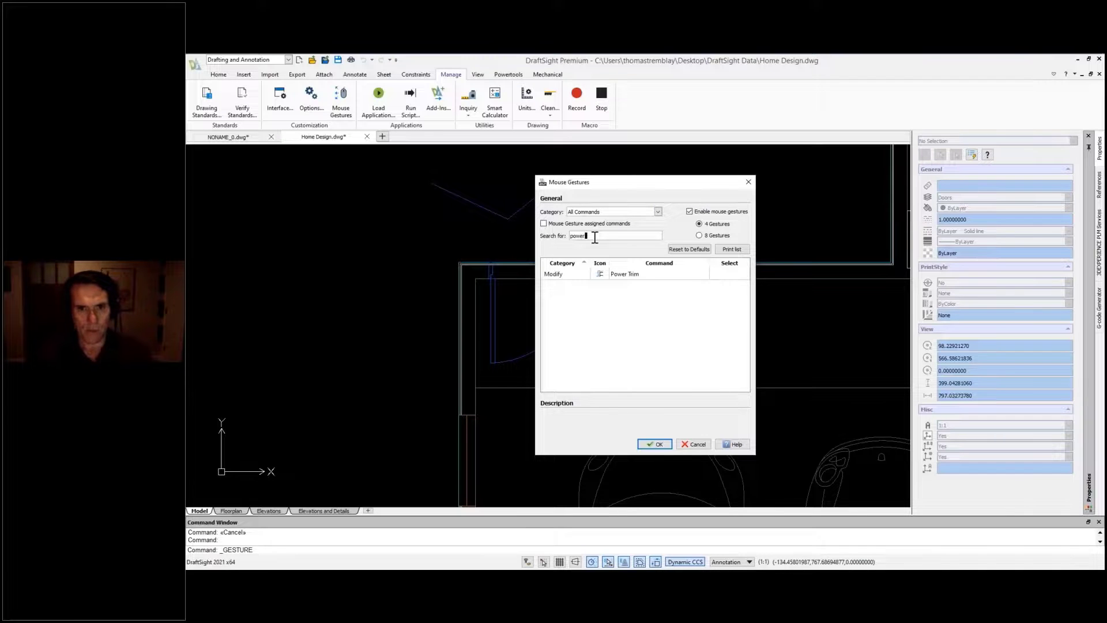
left_click(738, 274)
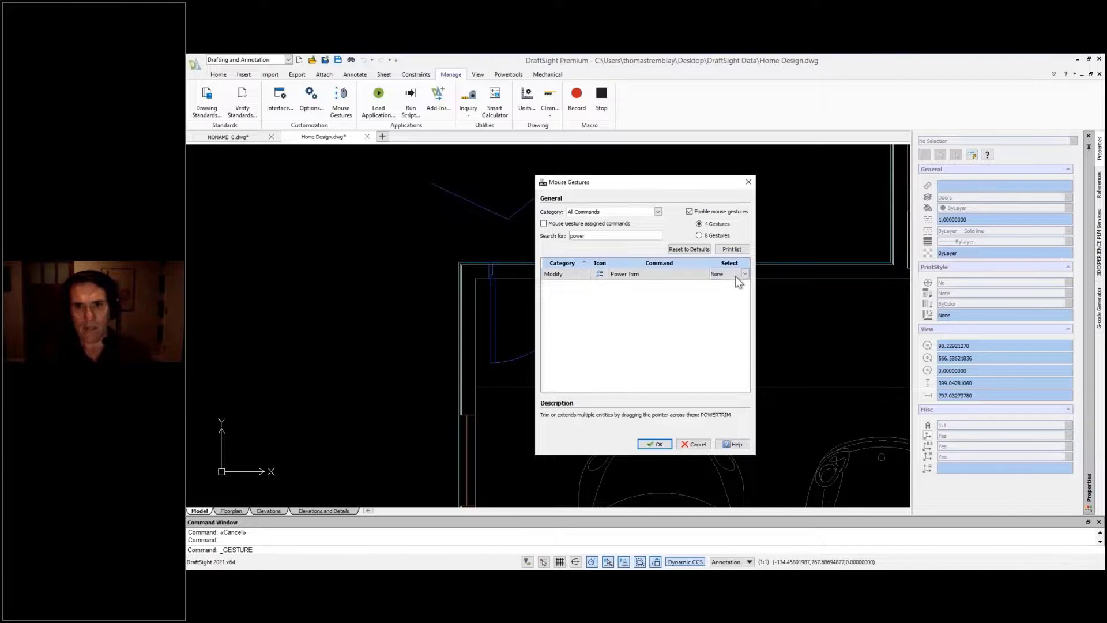
left_click(744, 275)
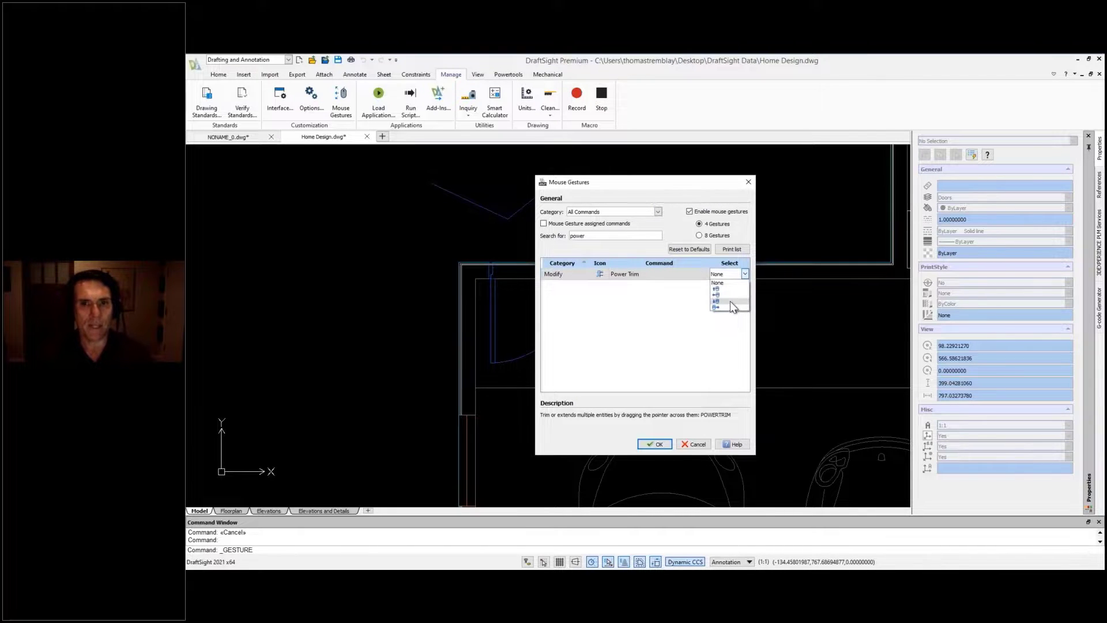
left_click(729, 301)
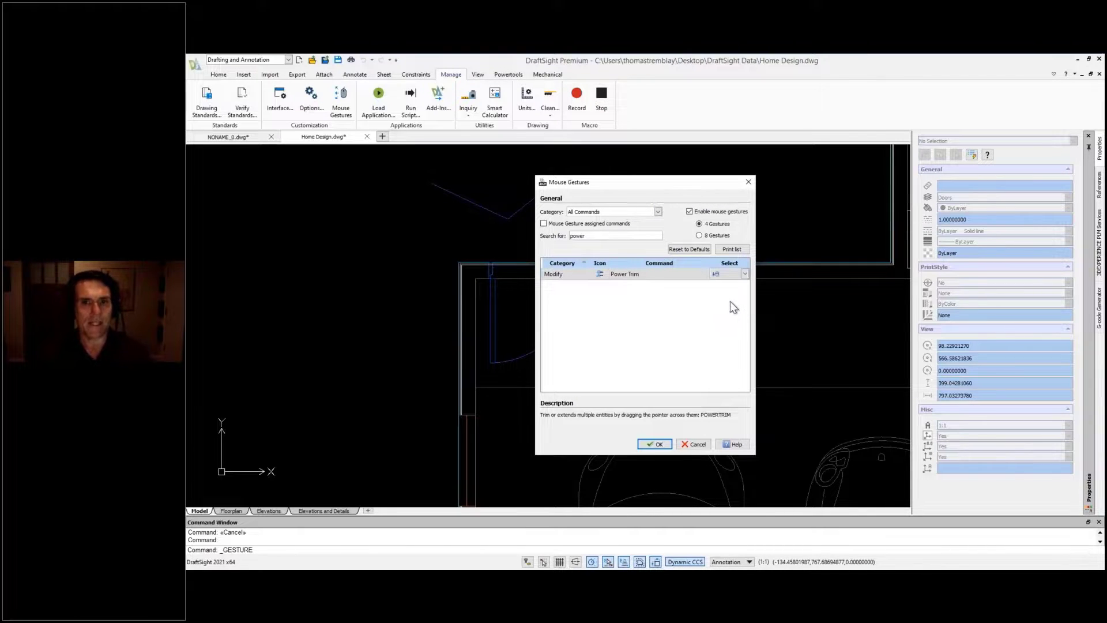
left_click(658, 445)
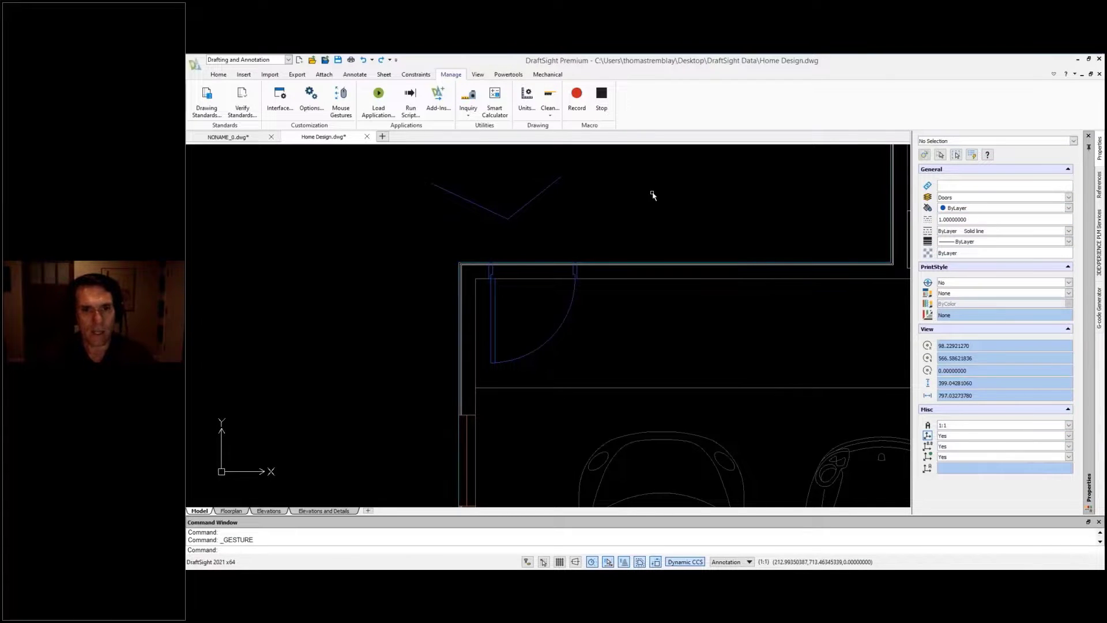
Step: Power Trim the wall lines crossing the garage door opening, starting the command with its mouse gesture
right_click_drag(653, 217, 649, 234)
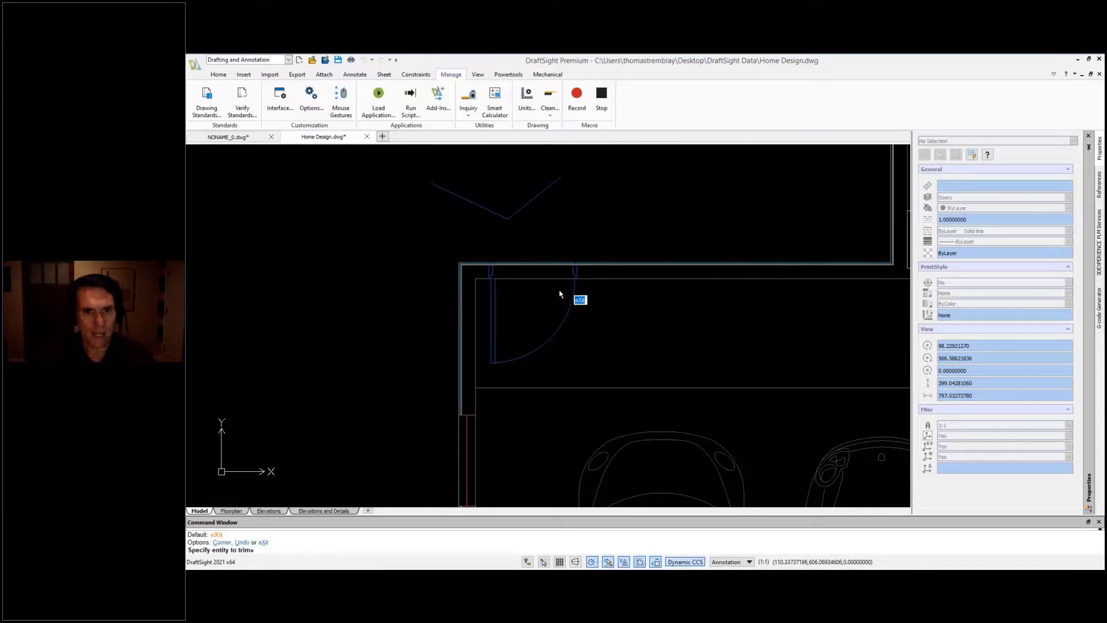
mouse_move(553, 286)
left_mouse_down()
mouse_move(527, 267)
mouse_move(492, 265)
left_mouse_up()
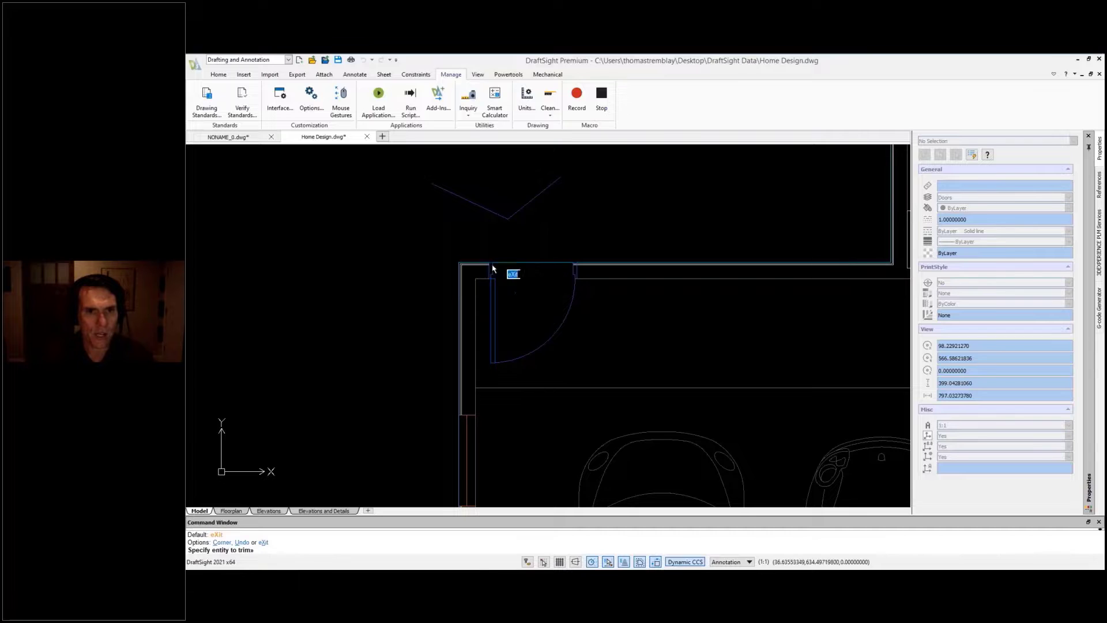
key("Escape")
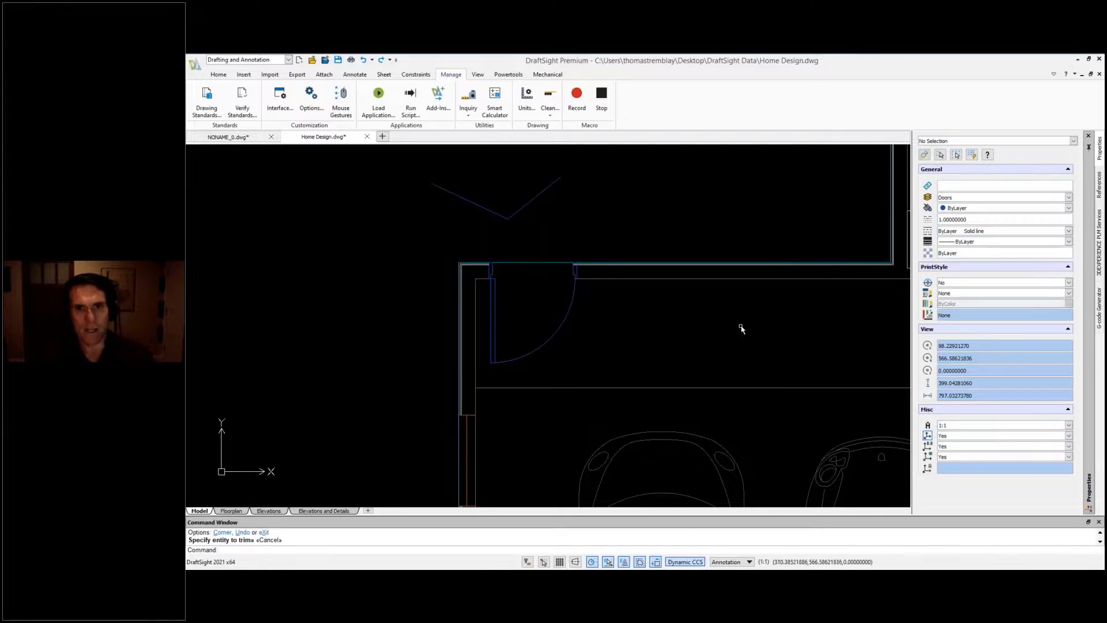
Step: Power Trim both wall lines crossing the office door opening, starting the command with its mouse gesture
scroll(742, 328, "down", 3)
middle_click_drag(798, 324, 263, 310)
scroll(765, 280, "up", 4)
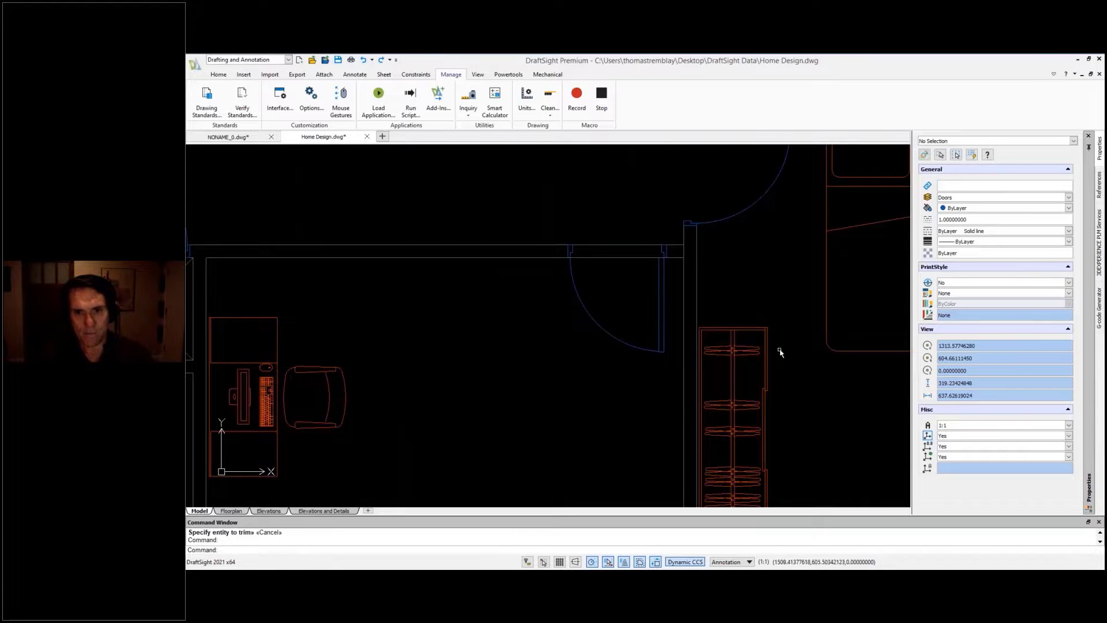
middle_click_drag(792, 396, 791, 329)
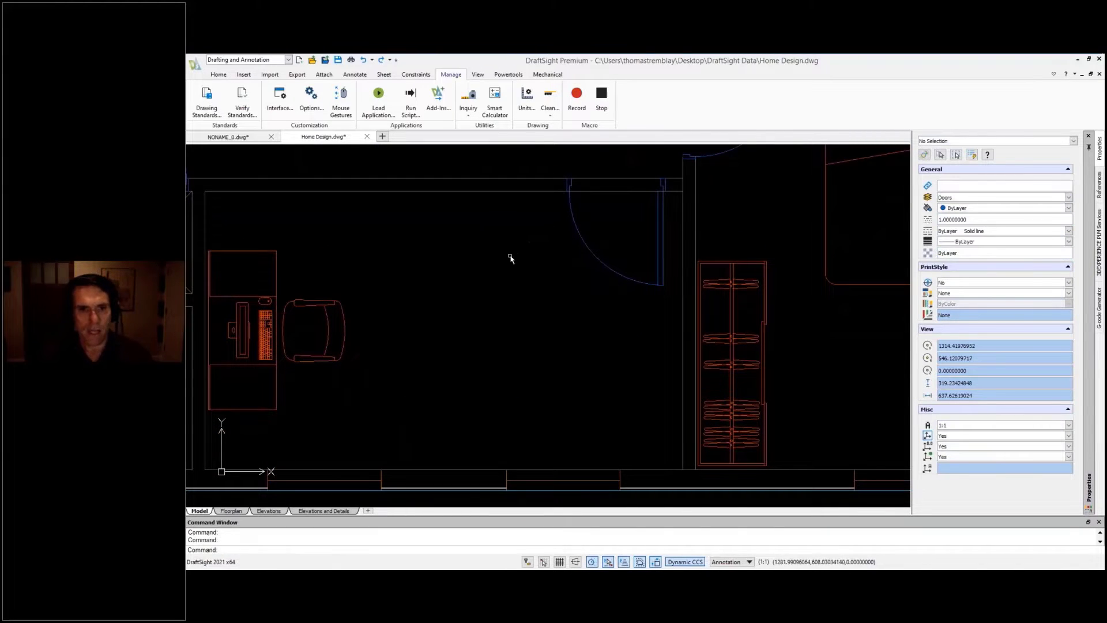
right_click_drag(510, 257, 512, 341)
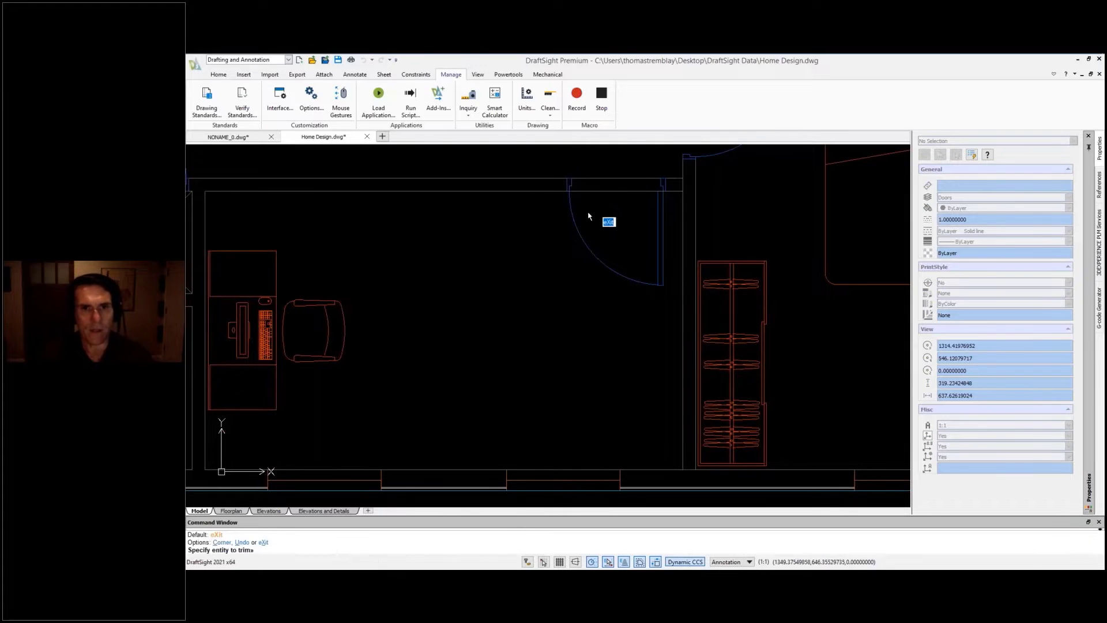
left_click_drag(599, 207, 582, 175)
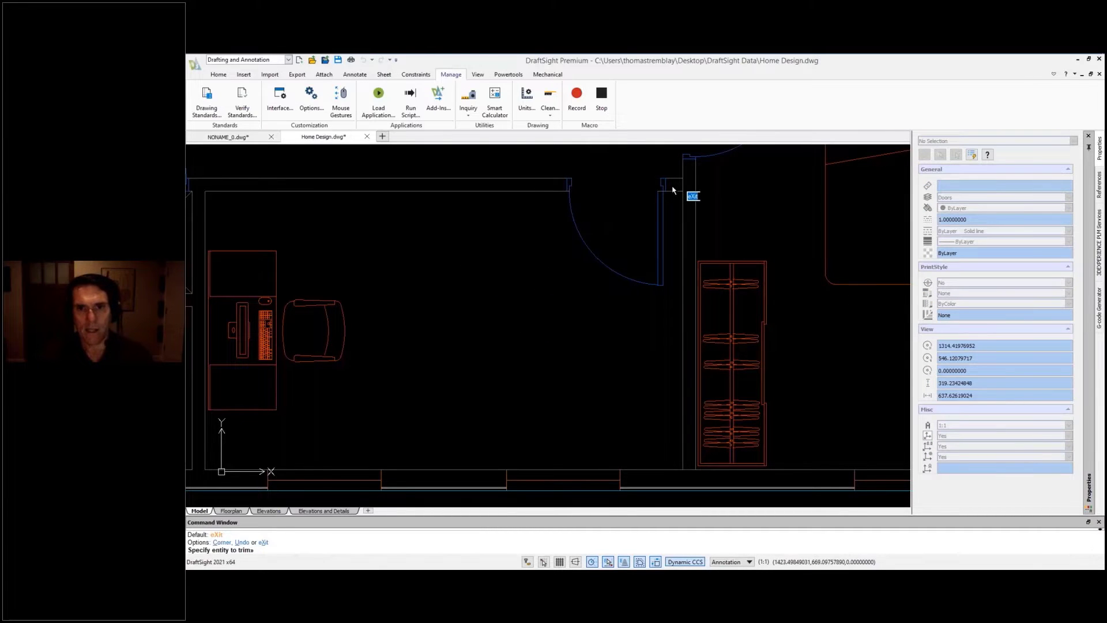